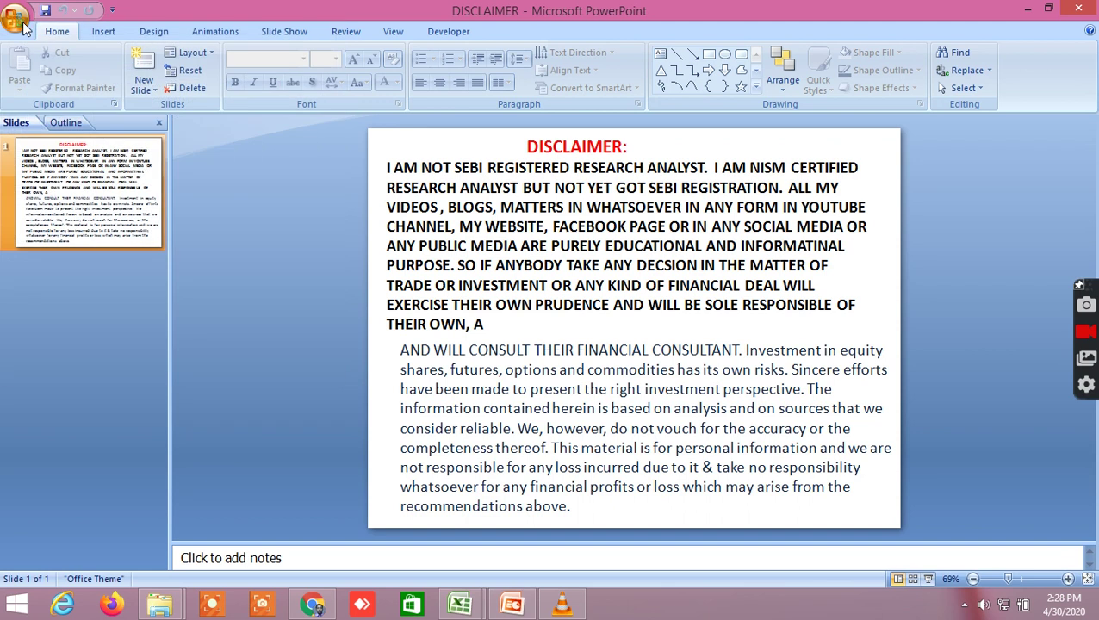
Step: Close the PowerPoint disclaimer slide to reveal the 'BUY LEVEL AND SELL LEVEL CUM SCREENER 1' workbook
double_click(23, 24)
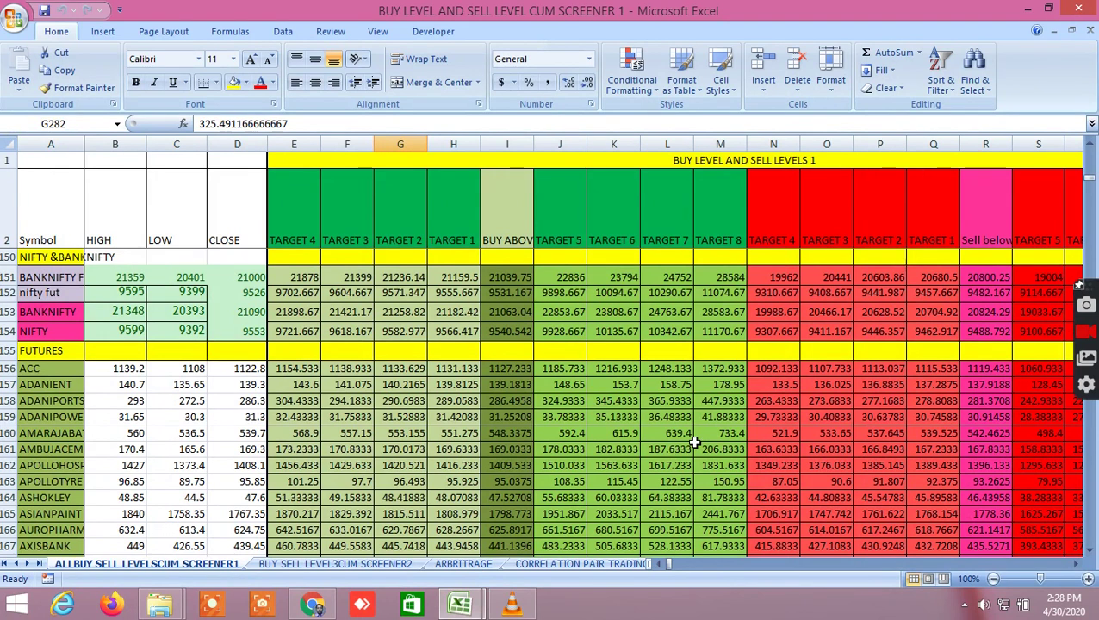
mouse_move(461, 605)
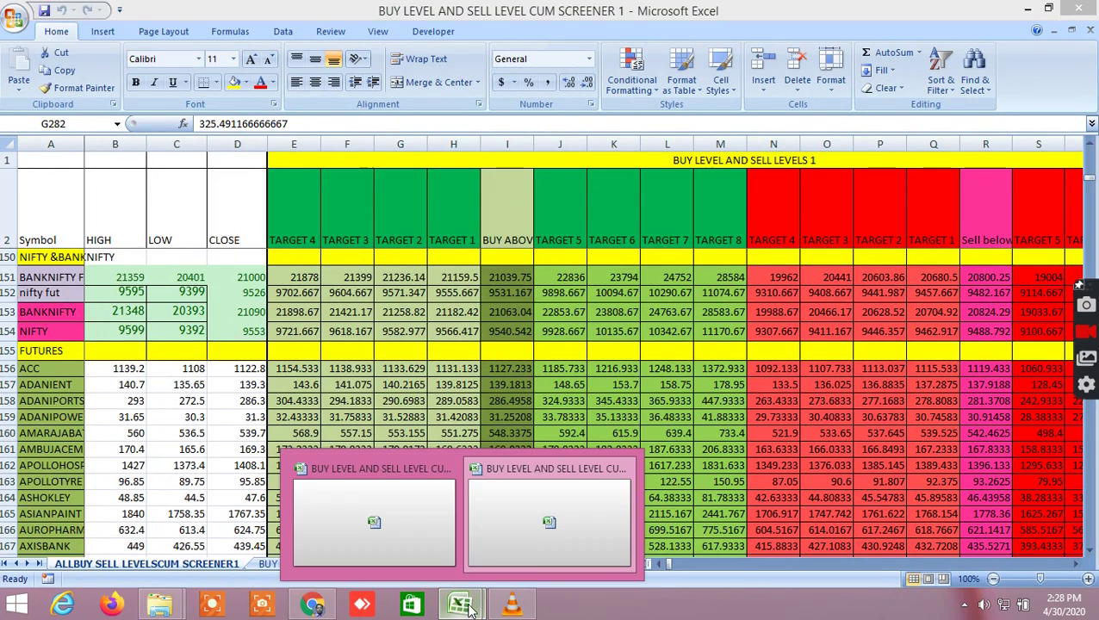
left_click(554, 537)
left_click(553, 532)
key("F2")
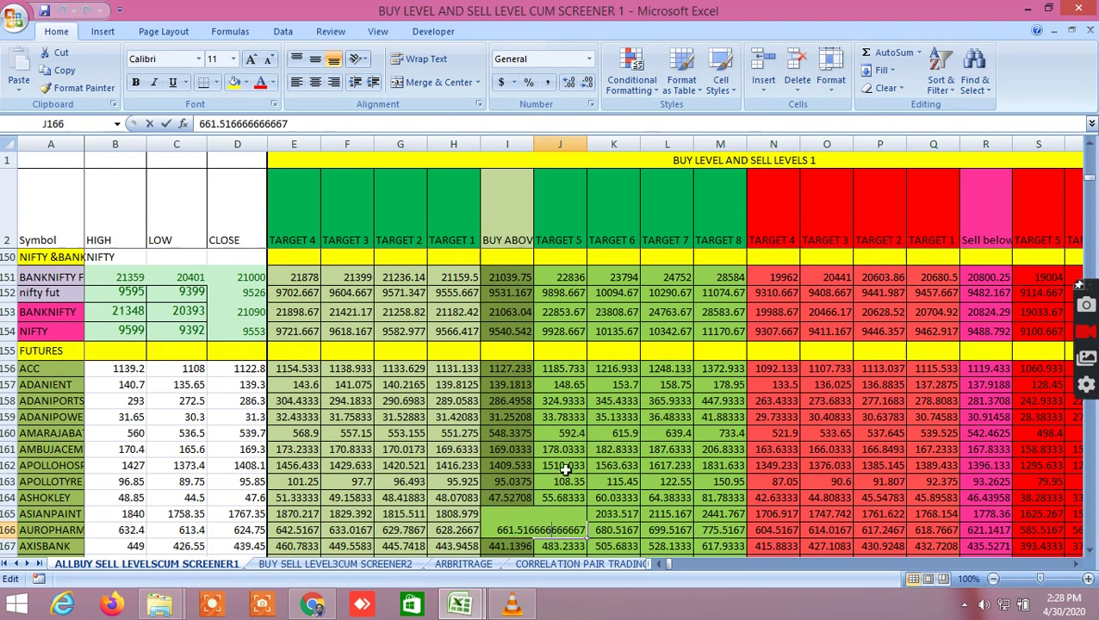
scroll(537, 423, "up", 1)
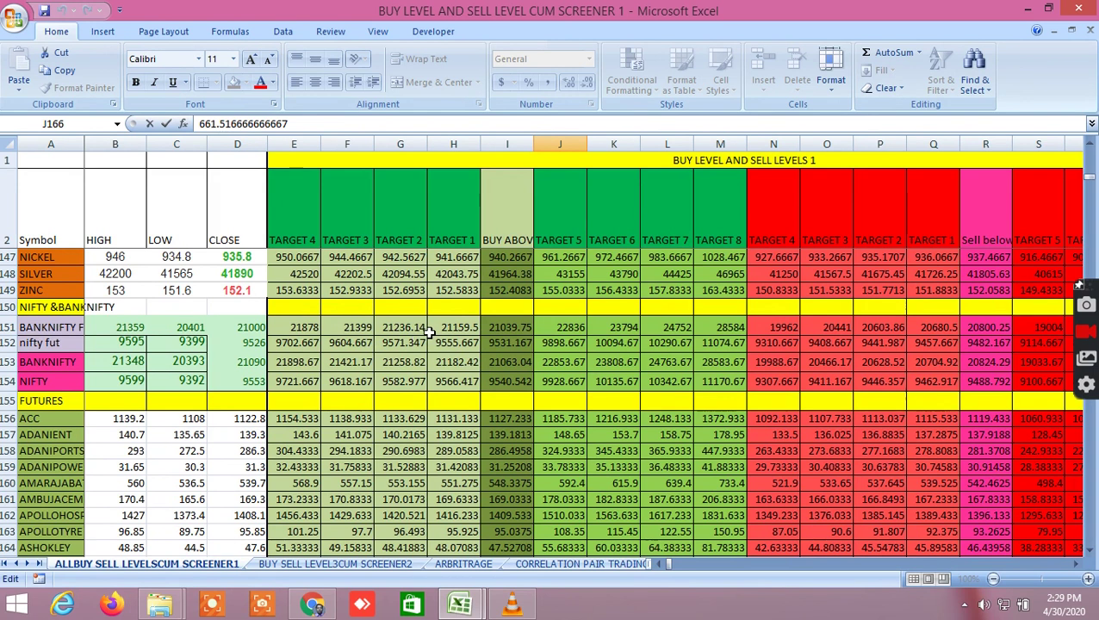
Step: Bring up the BANKNIFTY APR FUT chart in Kite and zoom in on recent price action
left_click(325, 605)
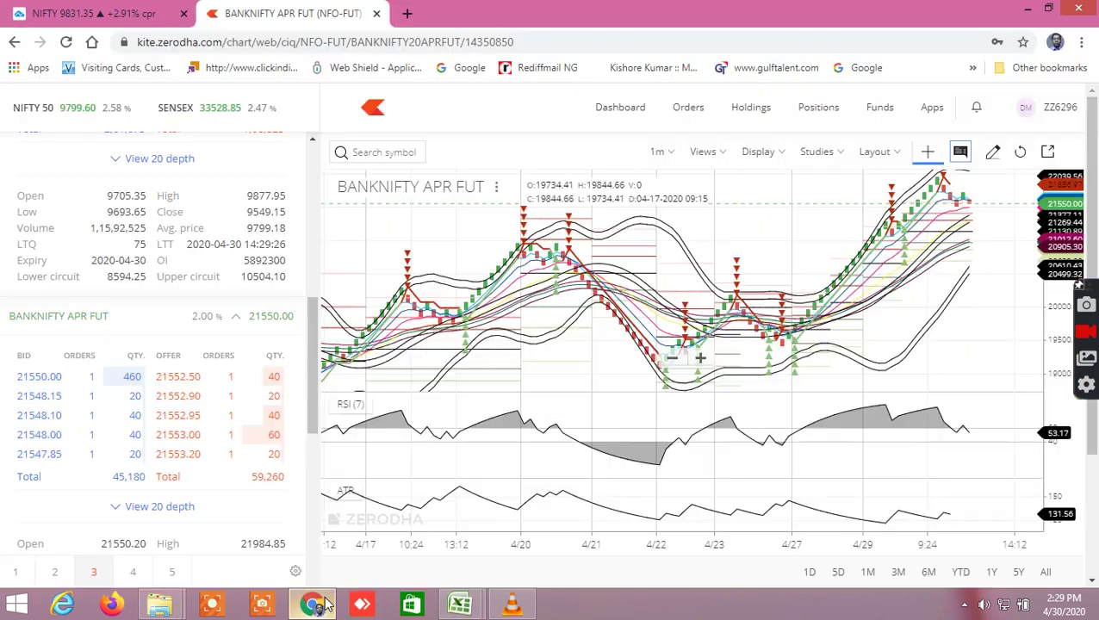
left_click_drag(316, 345, 316, 384)
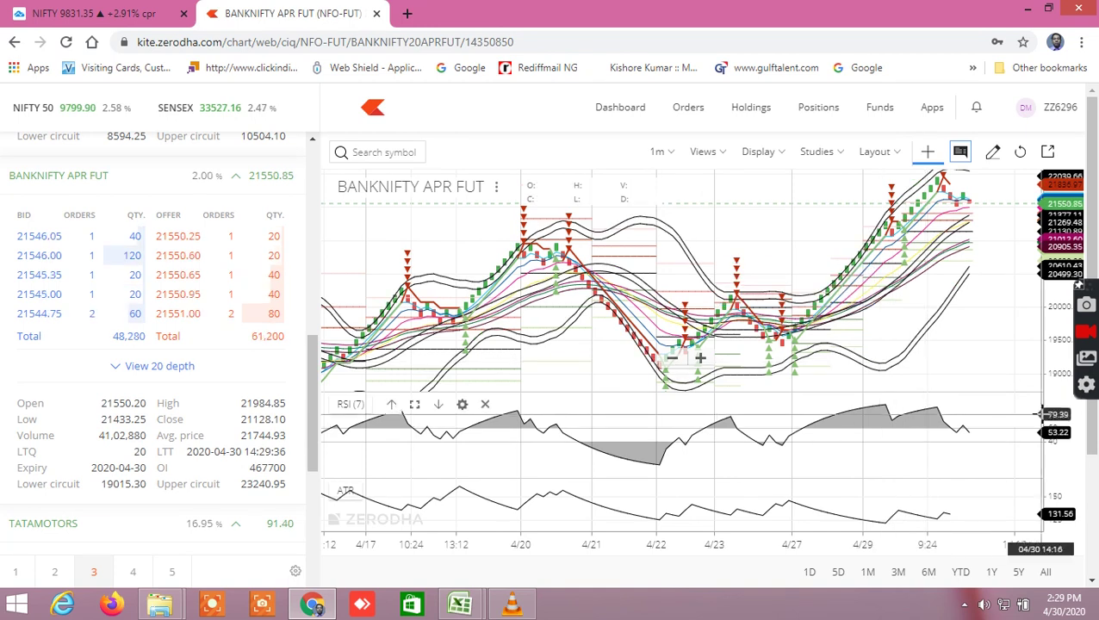
scroll(999, 413, "up", 3)
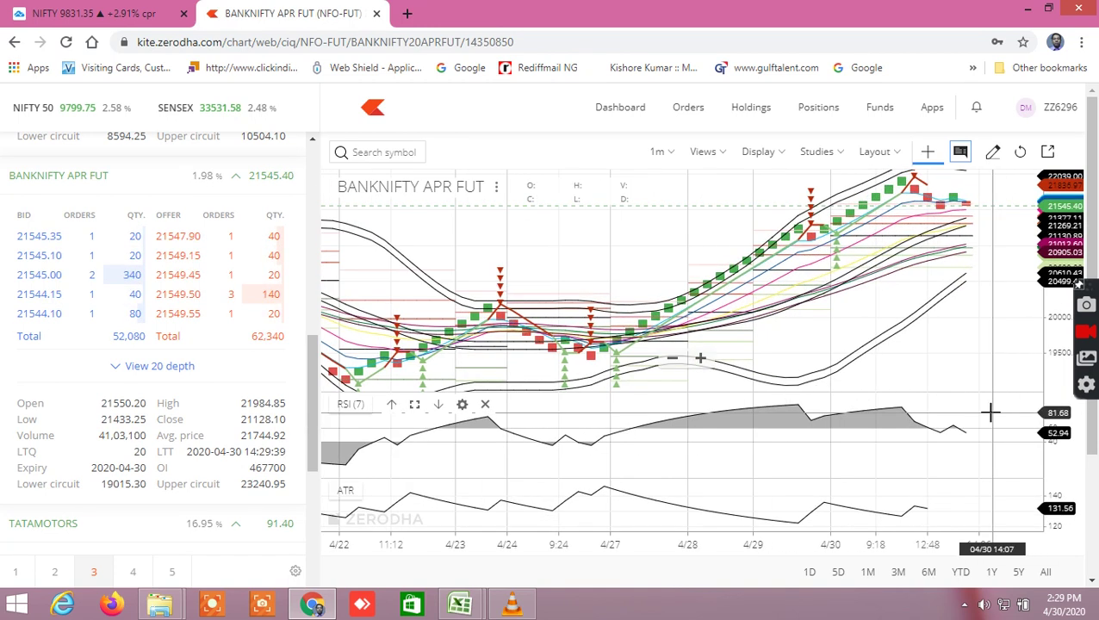
scroll(991, 413, "up", 2)
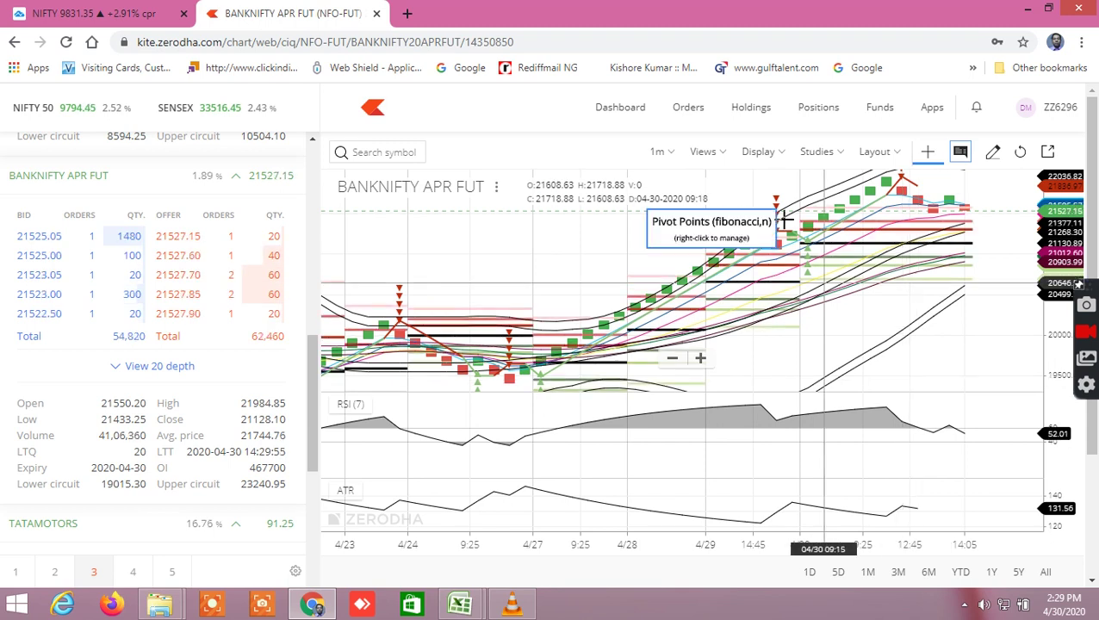
Step: Change the Renko brick range from 110.2481 to 30
left_click(782, 160)
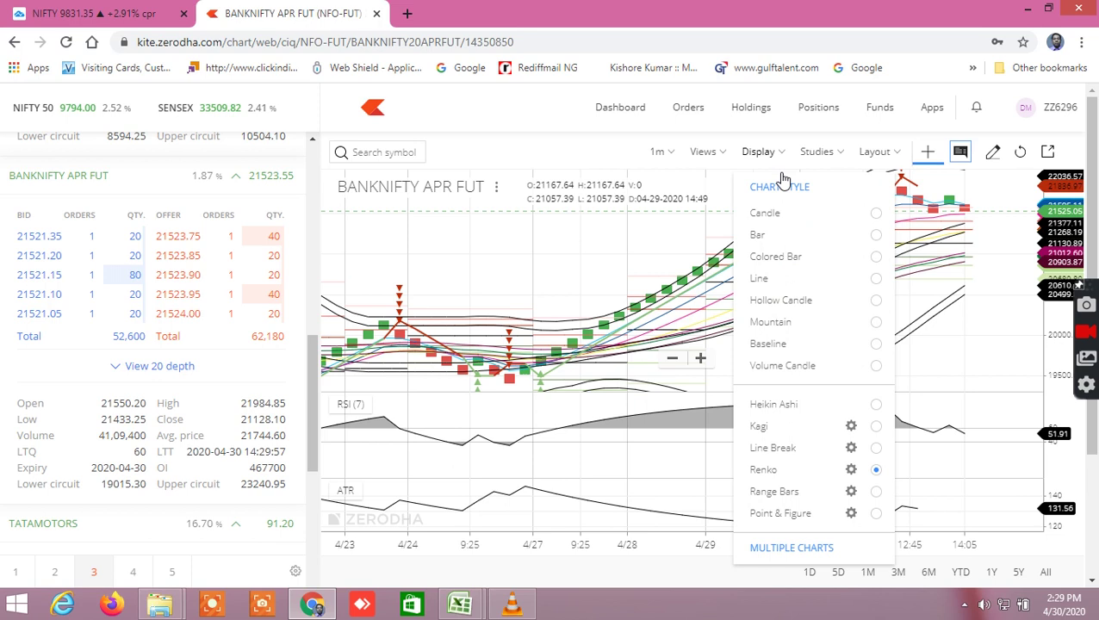
left_click(850, 470)
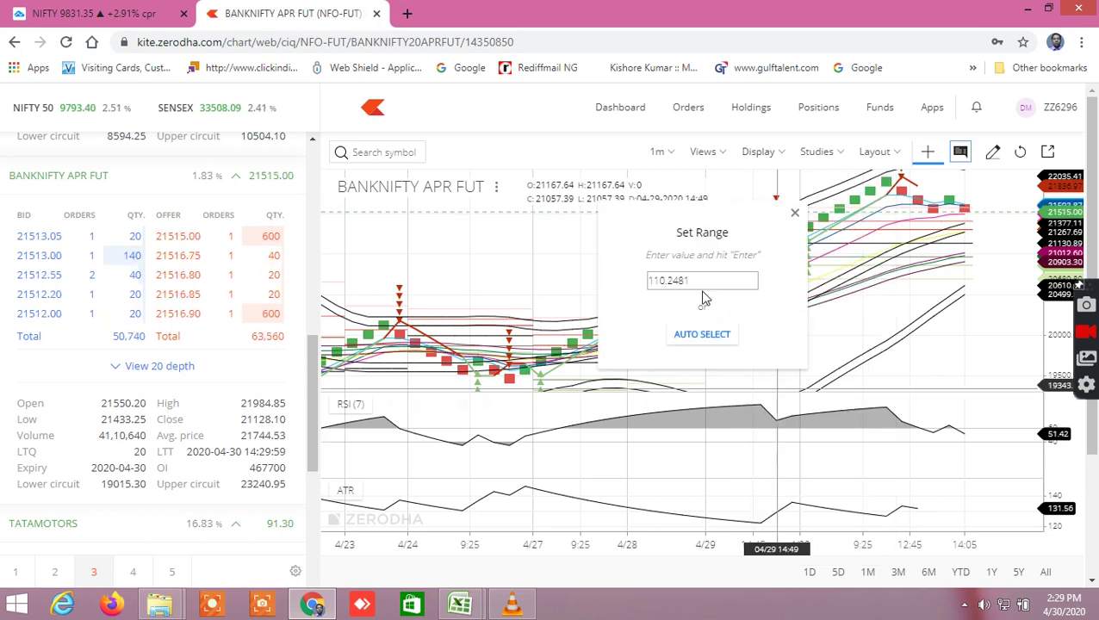
left_click(702, 281)
key("BackSpace")
key("BackSpace")
key("BackSpace")
key("BackSpace")
key("BackSpace")
key("BackSpace")
key("BackSpace")
key("BackSpace")
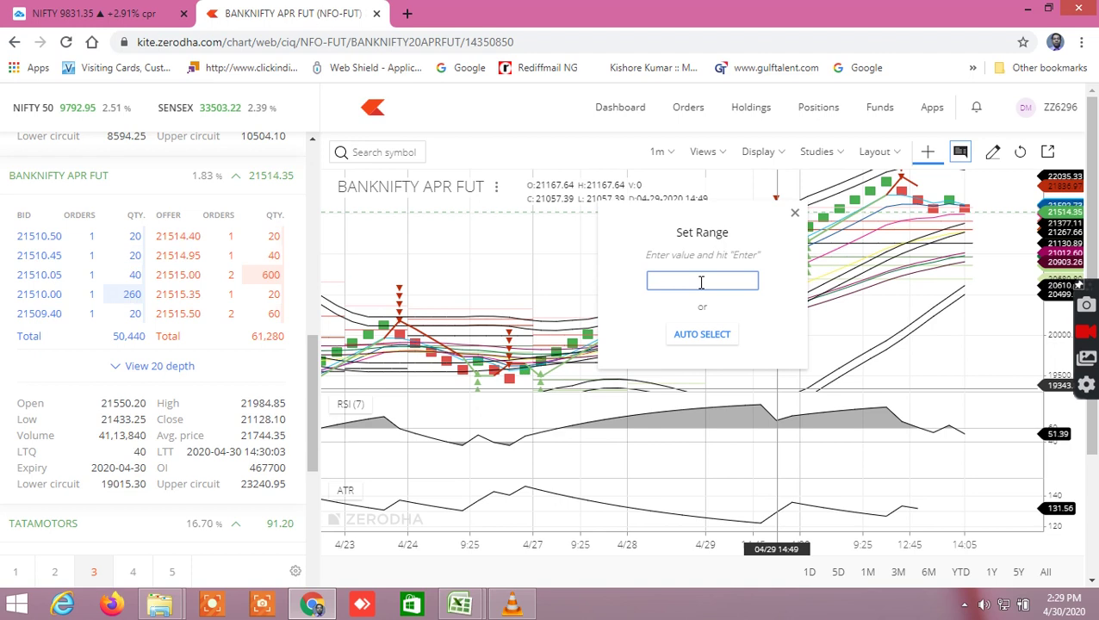
type("30")
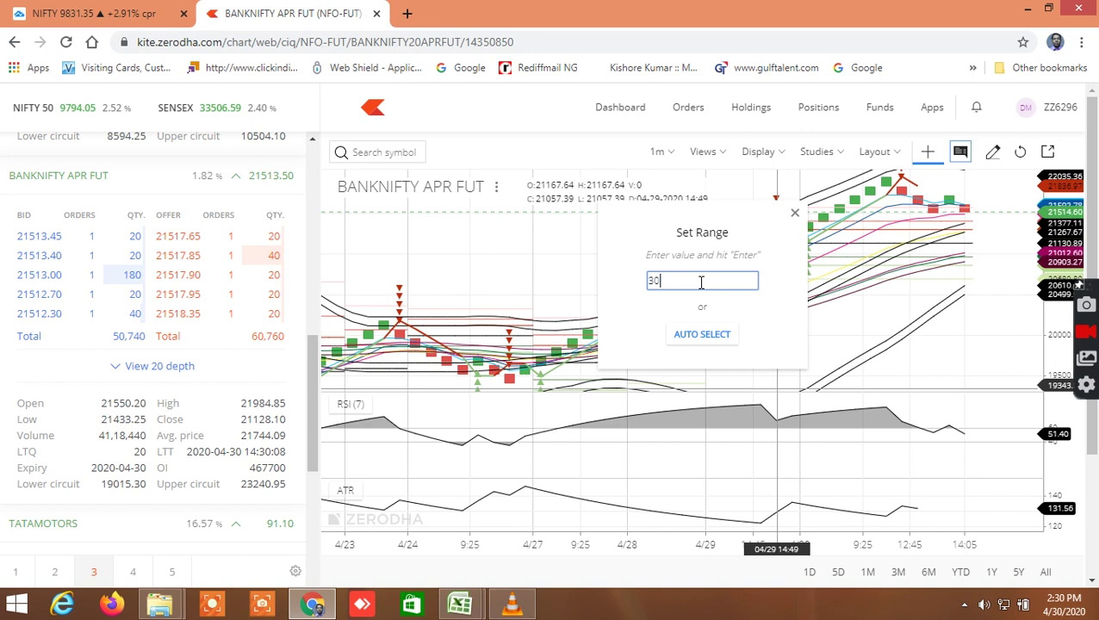
key("Return")
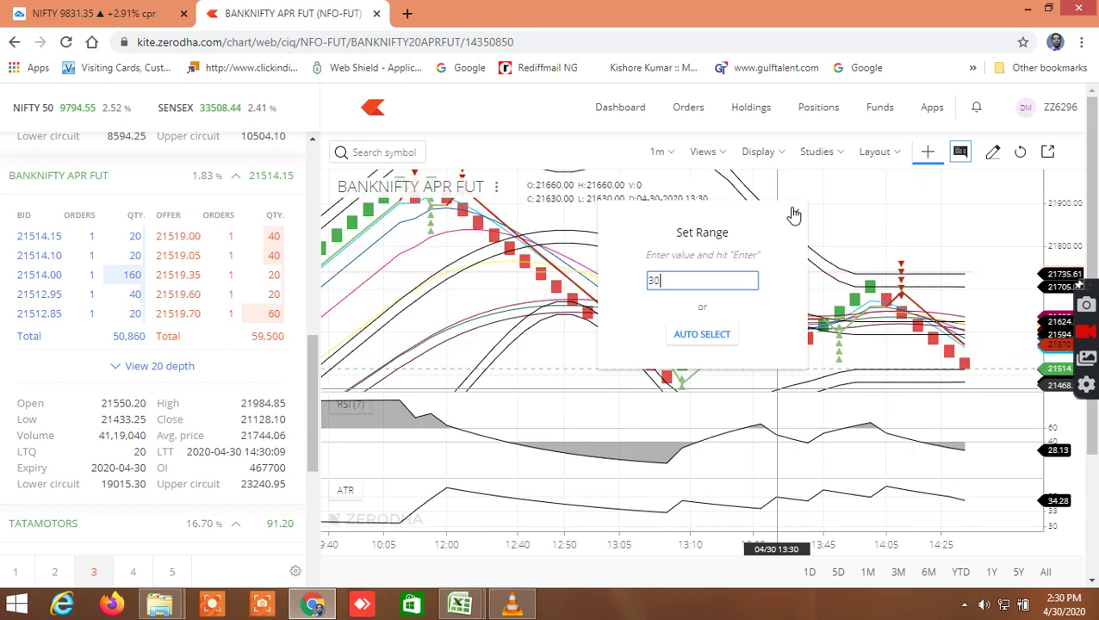
left_click(795, 213)
Step: Pan the Renko chart back to the 4/29 bricks and forward to the rising bricks
left_click_drag(608, 287, 963, 239)
left_click_drag(586, 215, 871, 193)
left_click_drag(741, 290, 703, 358)
left_click_drag(775, 240, 772, 304)
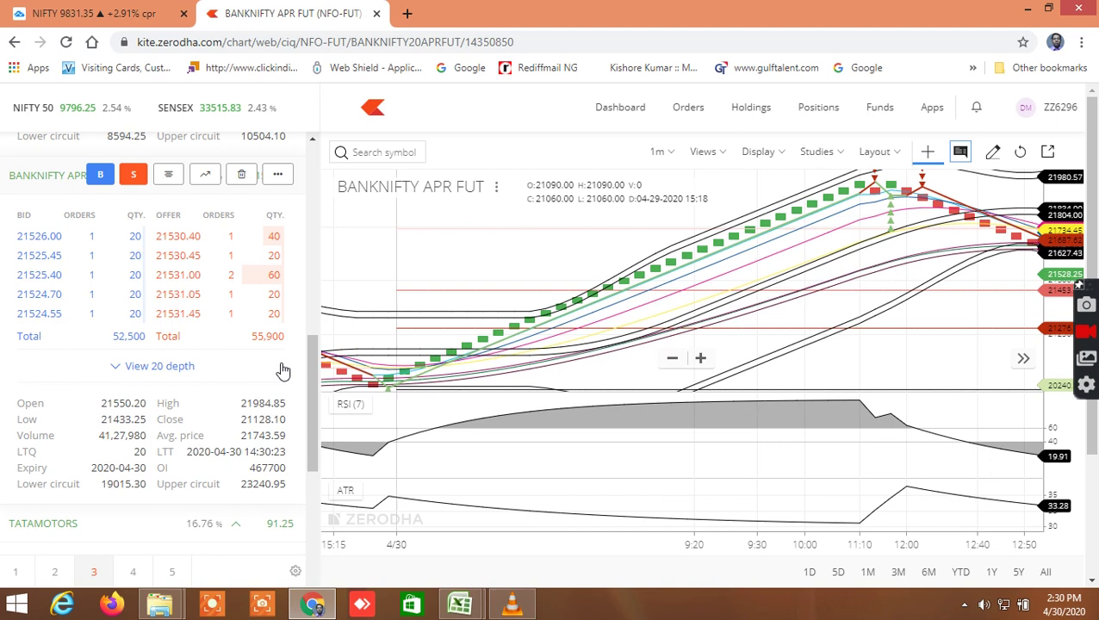
mouse_move(463, 602)
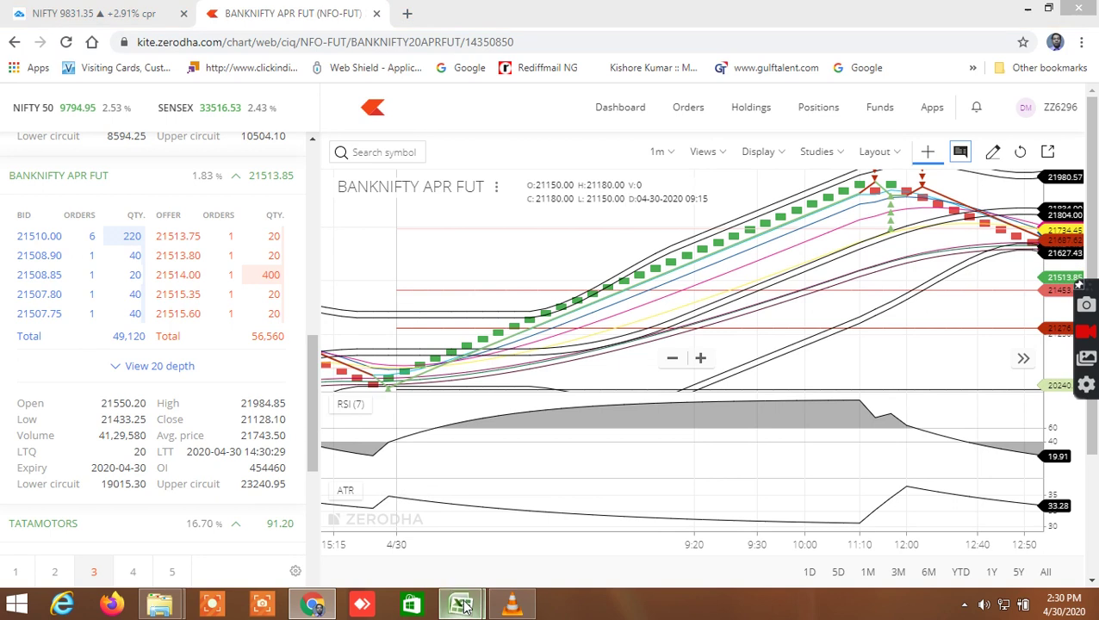
Step: Compare against the BANKNIFTY chart, then scroll SCREENER 1 right to more target columns
left_click(576, 519)
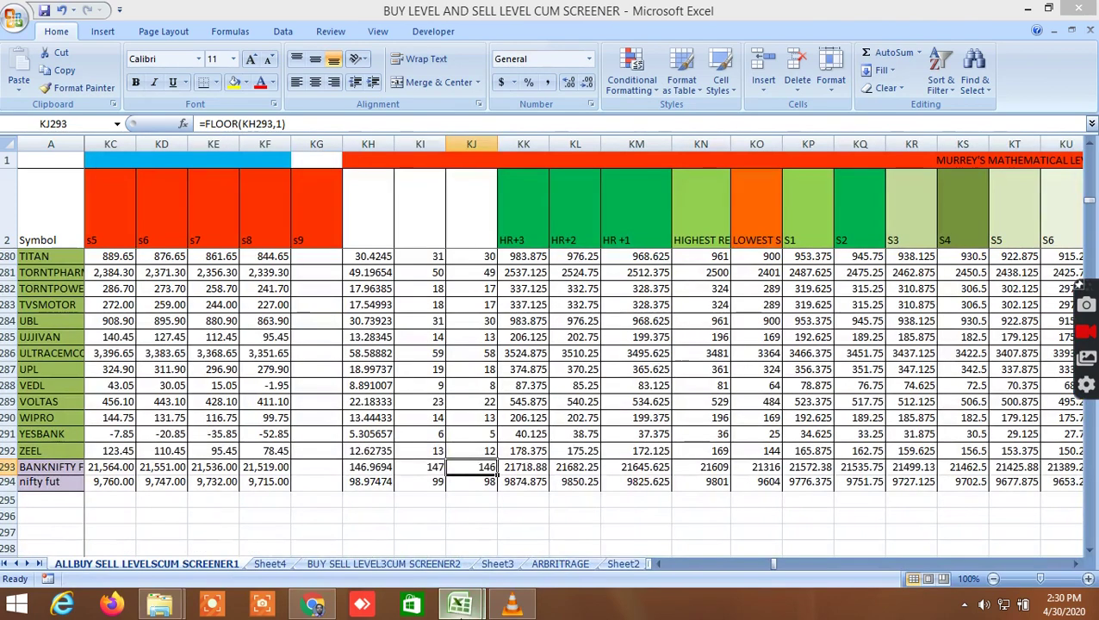
left_click(568, 545)
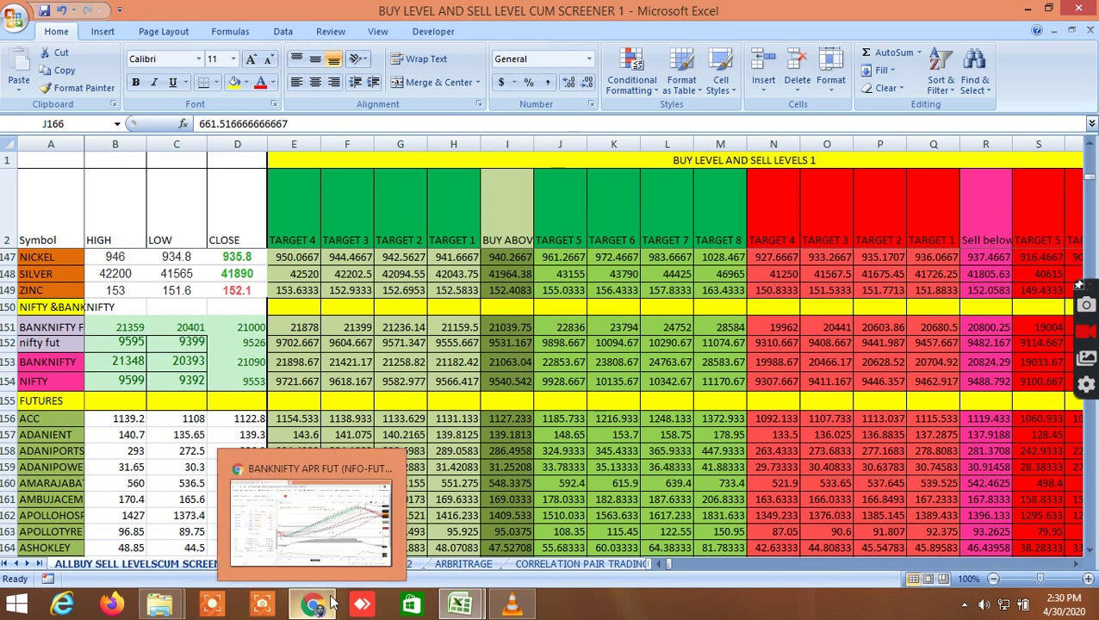
left_click(312, 604)
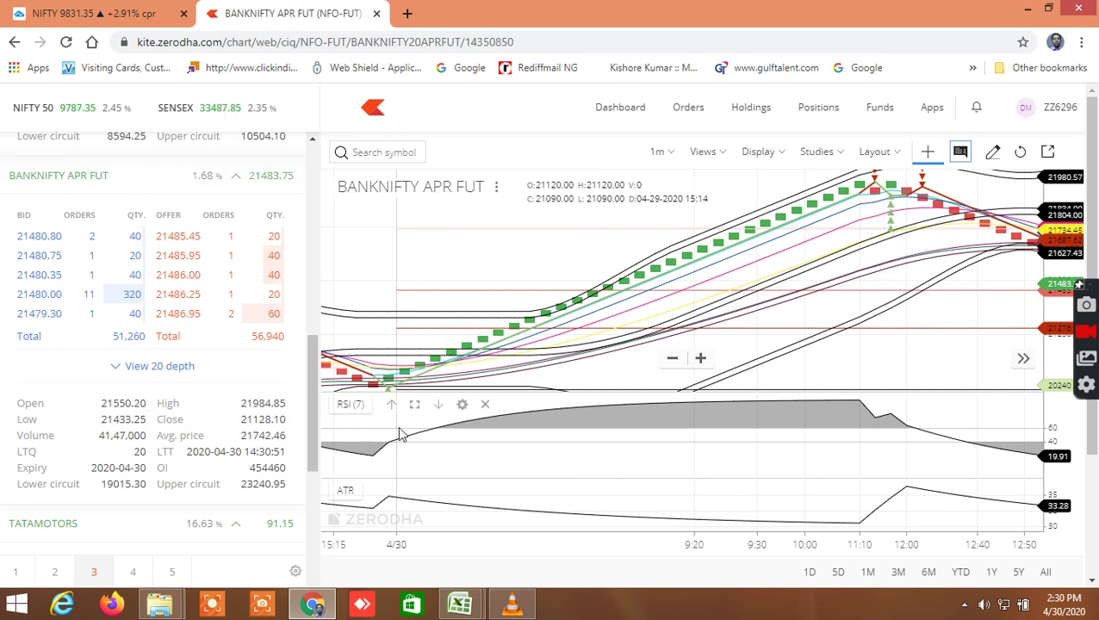
mouse_move(459, 604)
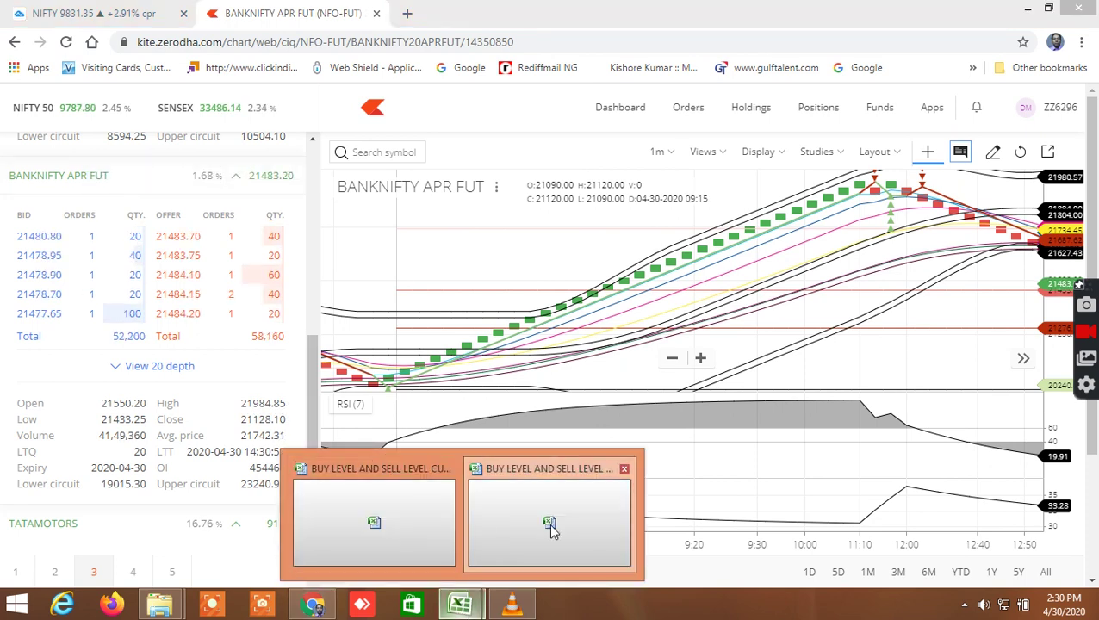
left_click(551, 527)
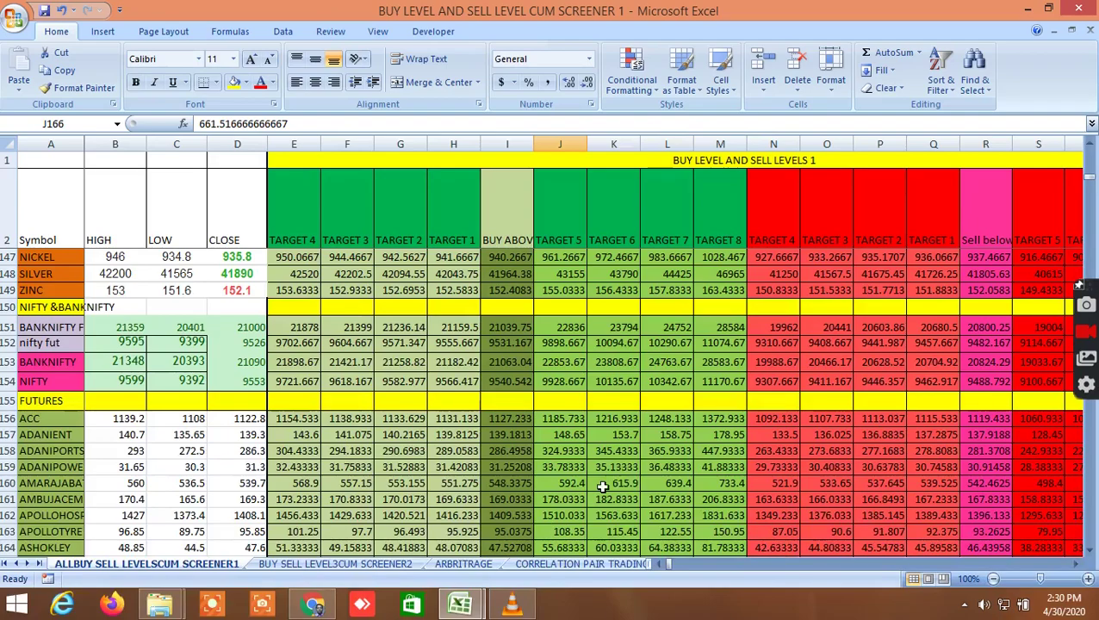
left_click(1079, 564)
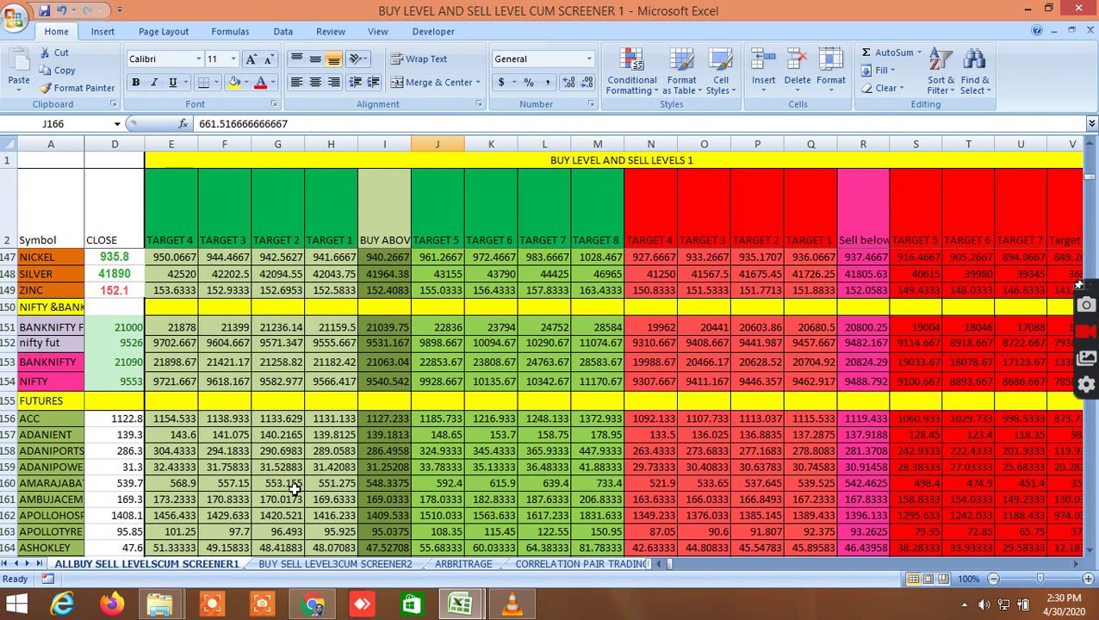
left_click(329, 599)
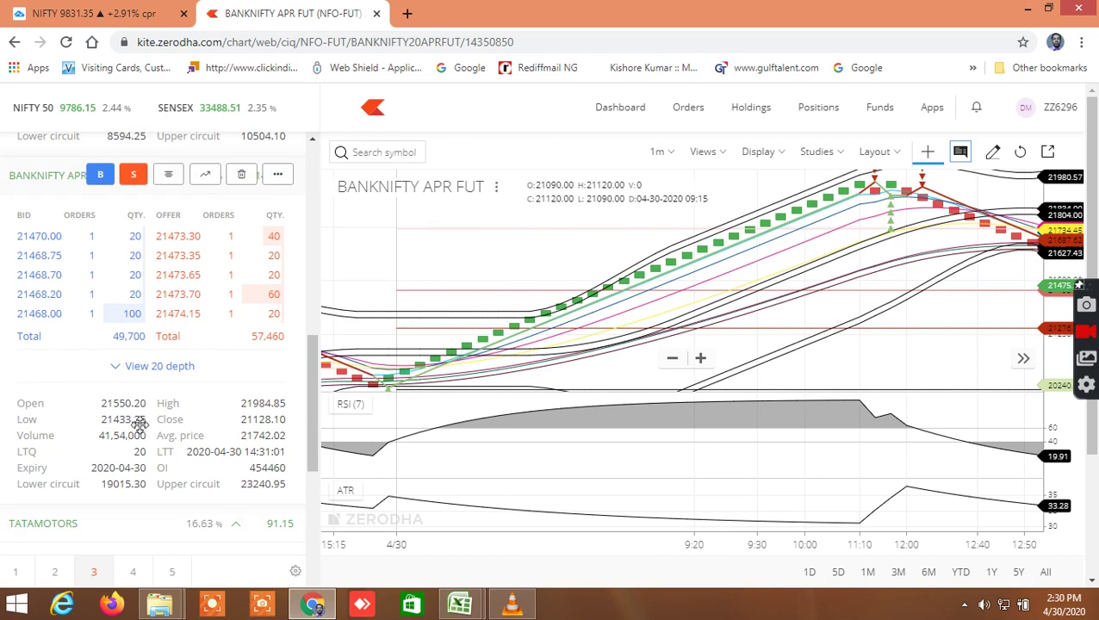
left_click_drag(939, 318, 739, 313)
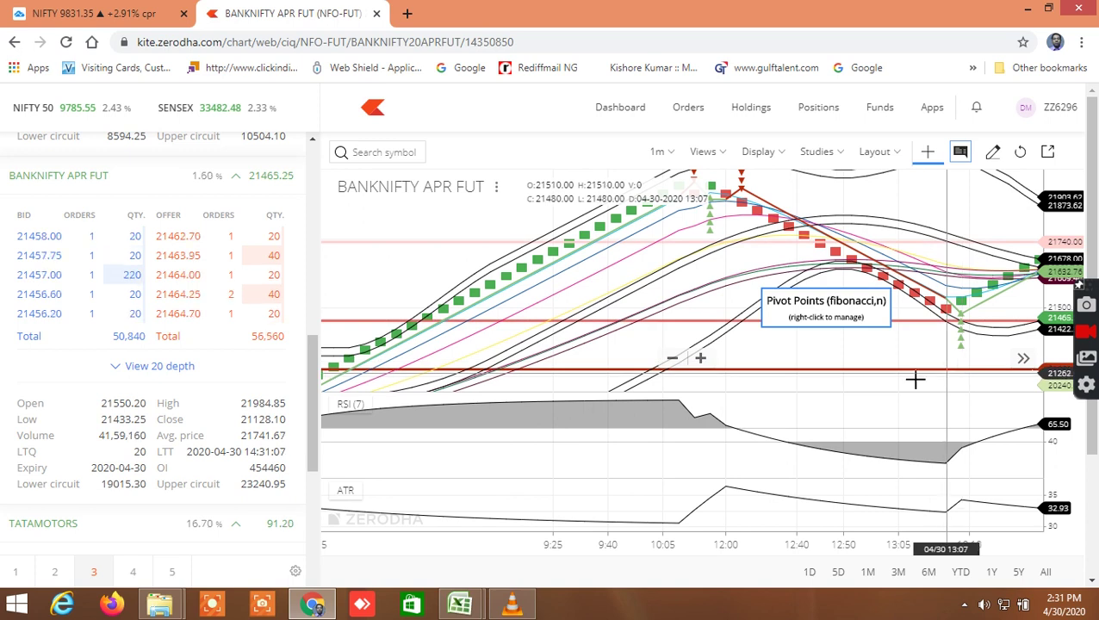
left_click(460, 605)
left_click(548, 517)
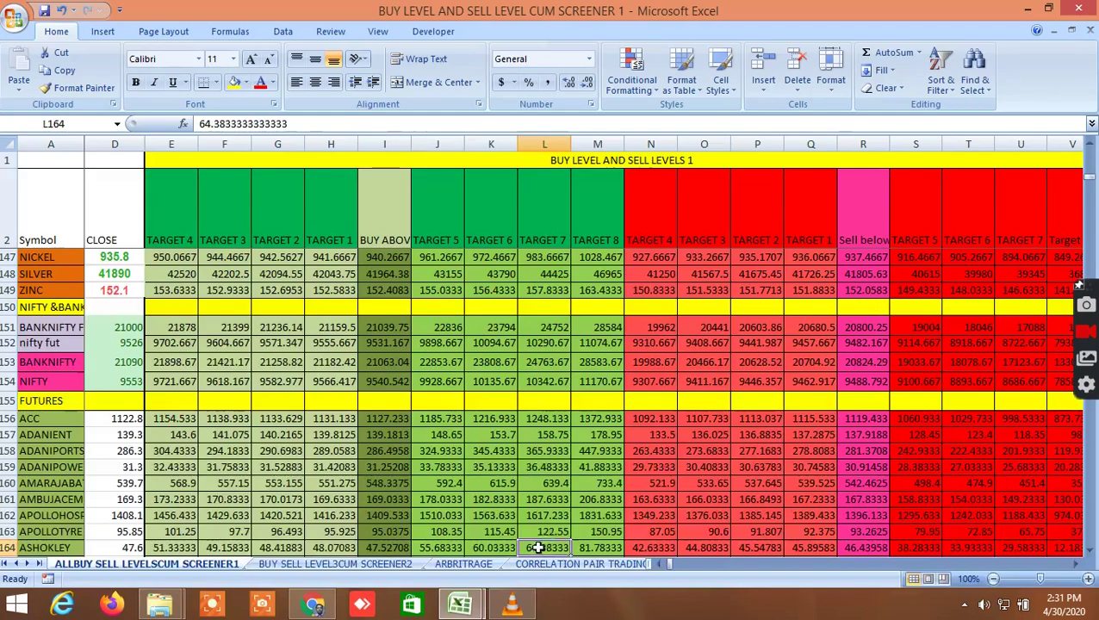
Step: Scroll right to the Murrey's Mathematical Level columns, showing NIFTY HR+3 at 9677.125
left_click(1077, 564)
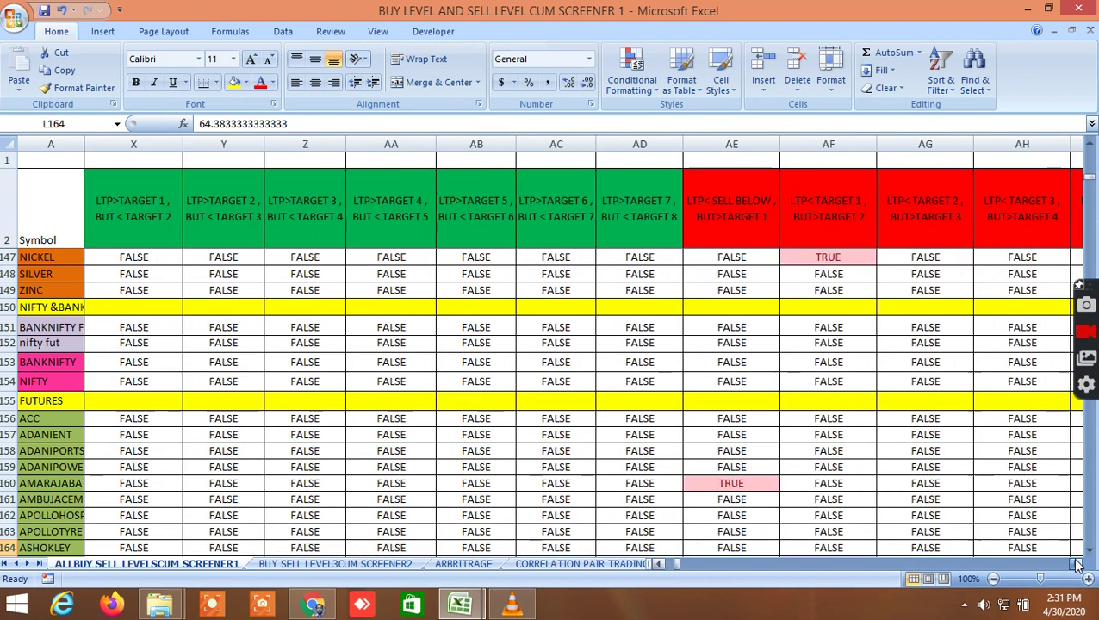
left_click_drag(1078, 564, 1077, 564)
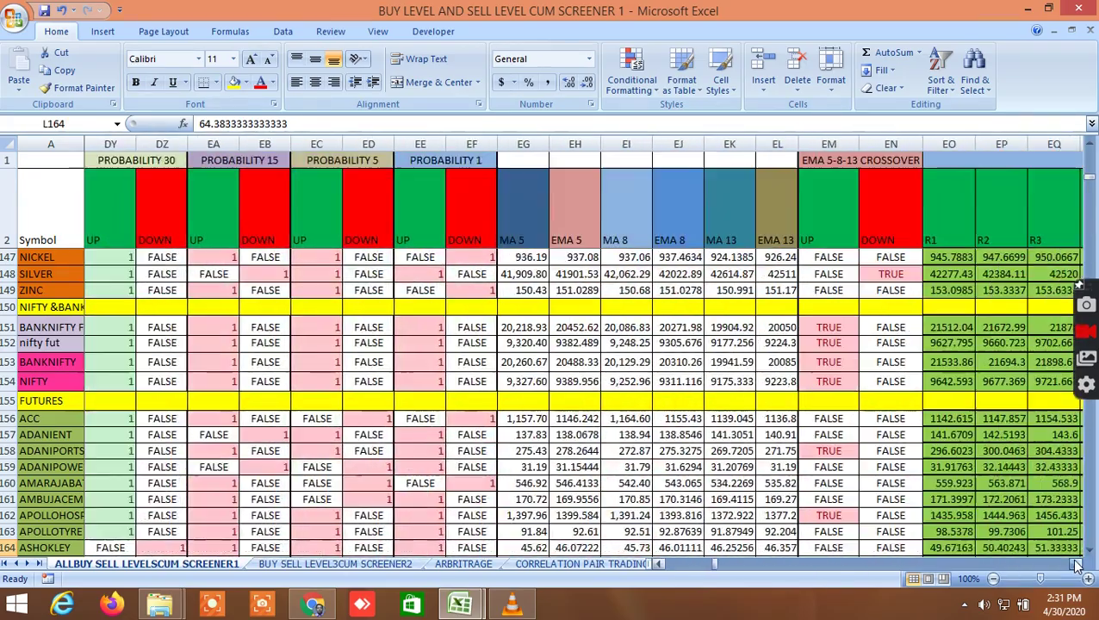
left_click_drag(1077, 564, 1077, 565)
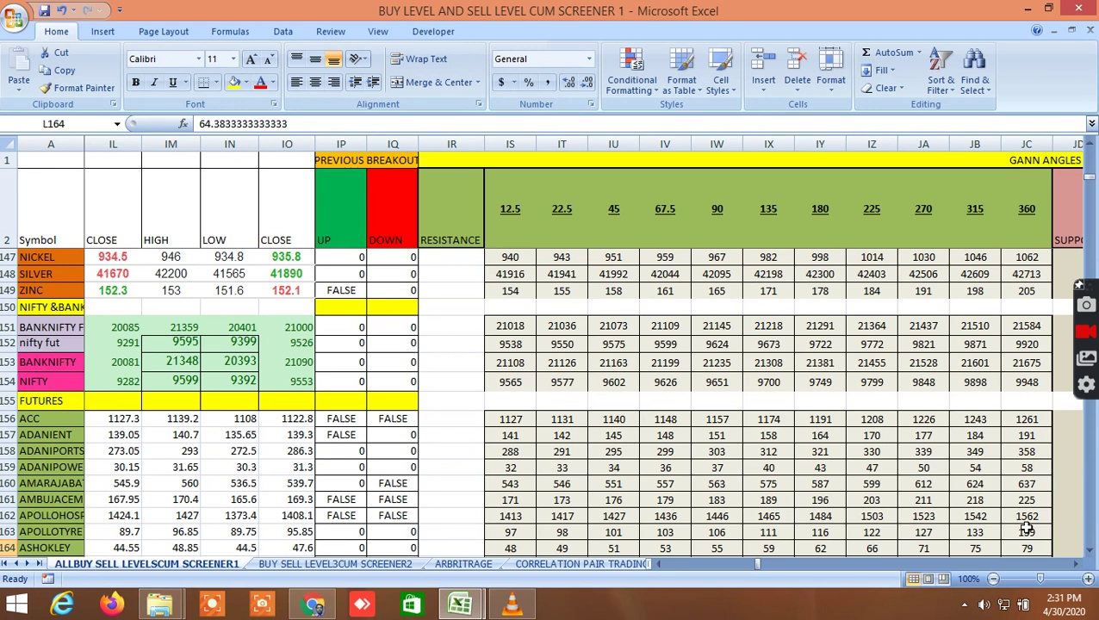
left_click_drag(1077, 564, 1077, 564)
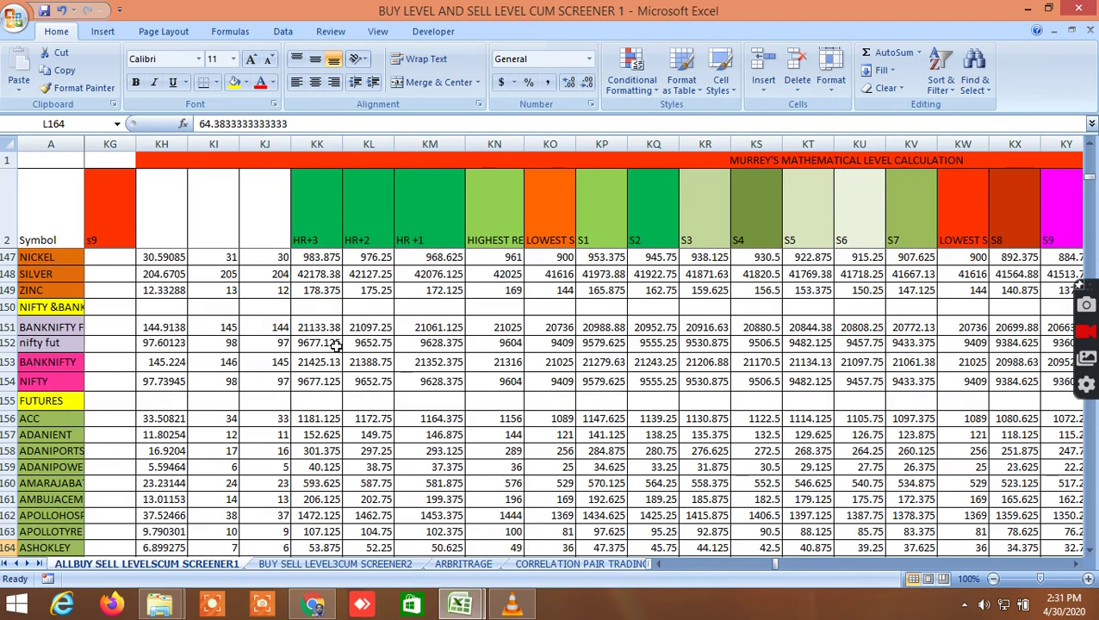
Step: Glance over the BANKNIFTY APR FUT chart in Kite, then switch back to the screener workbook
left_click(312, 604)
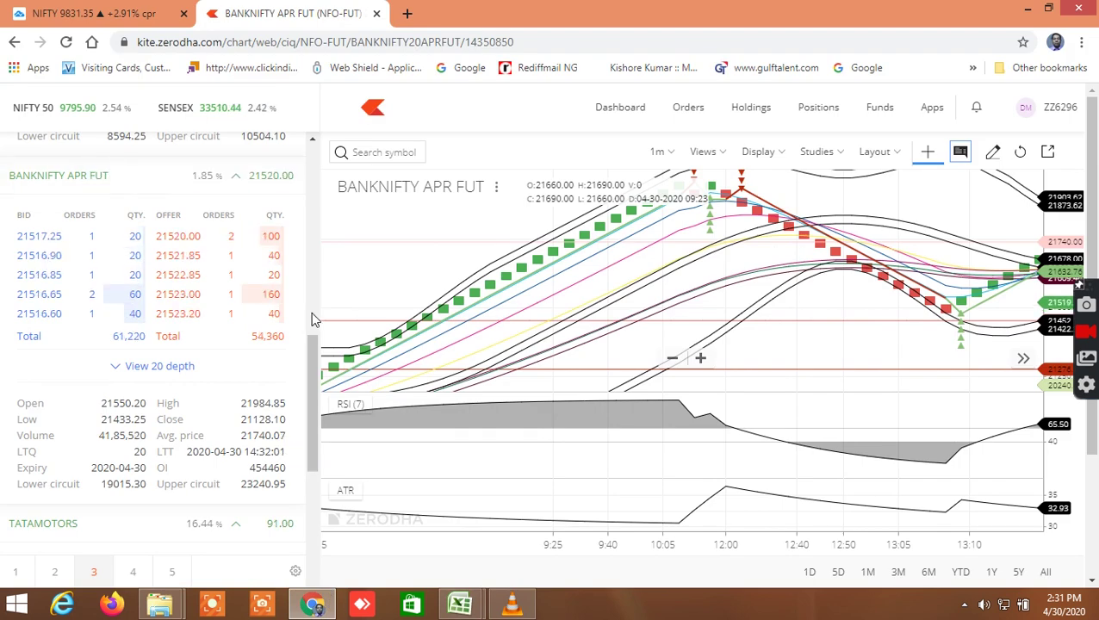
scroll(312, 351, "up", 1)
left_click_drag(312, 350, 315, 300)
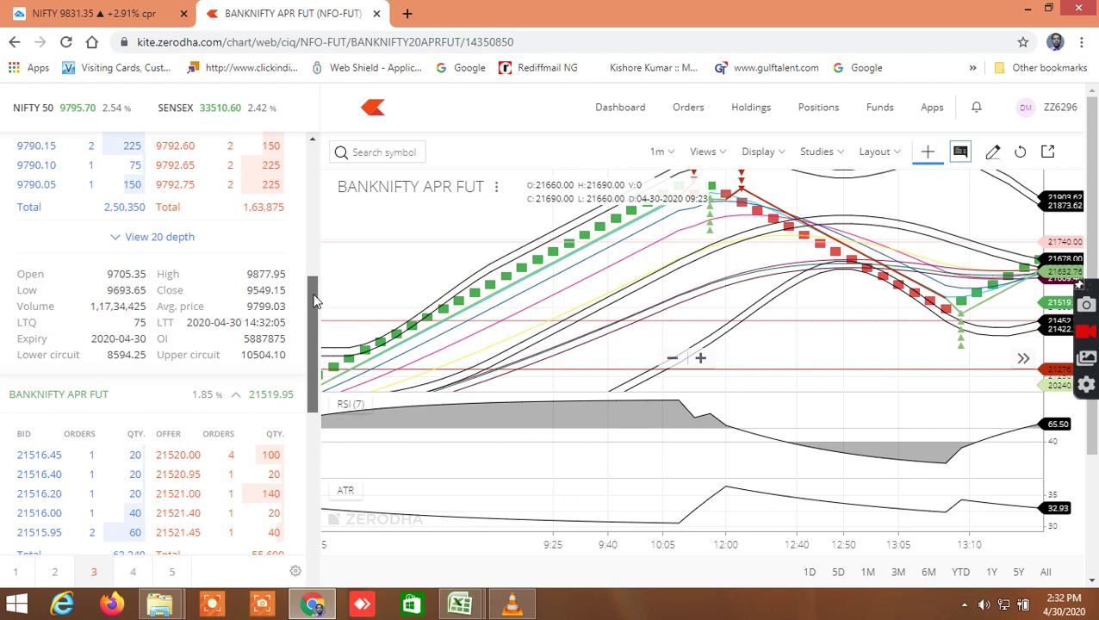
scroll(311, 302, "down", 2)
mouse_move(459, 605)
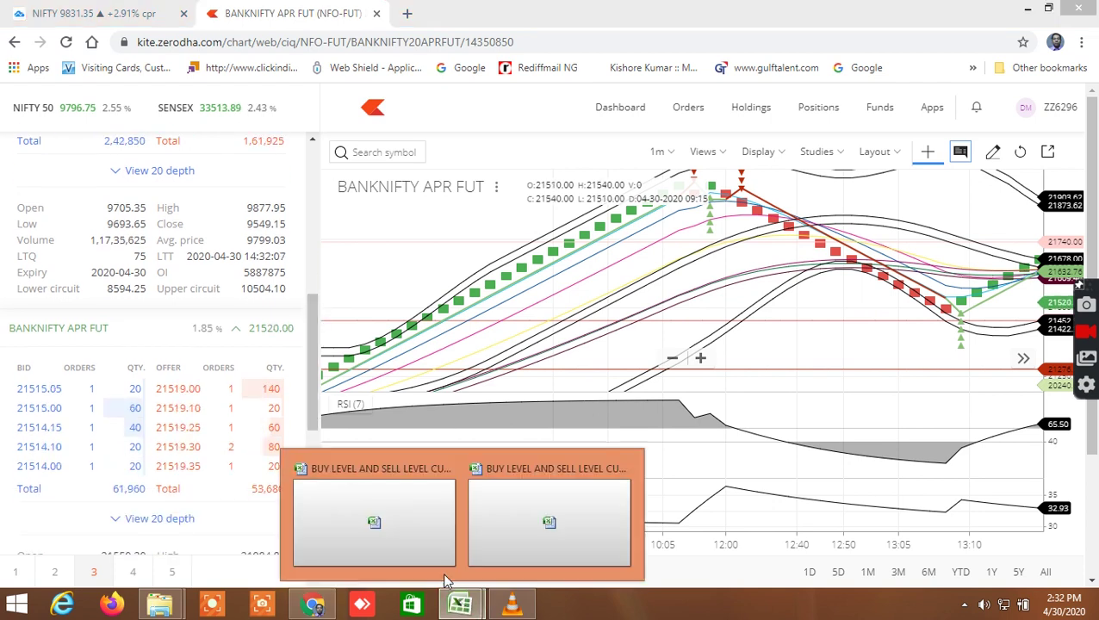
left_click(524, 517)
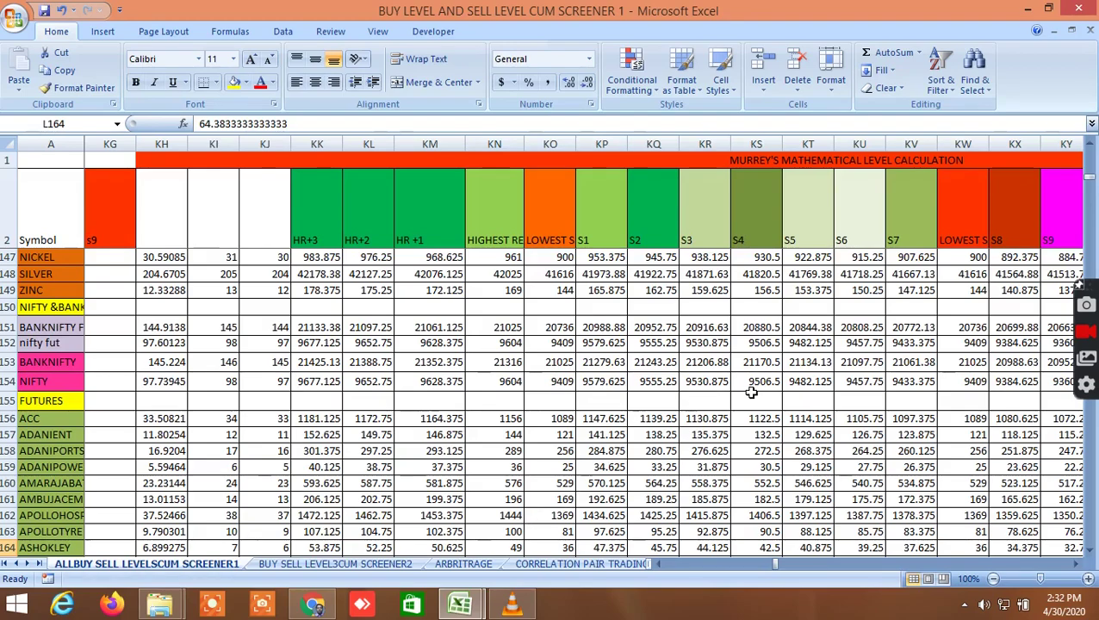
Step: Open the CORRELATION PAIR TRADING sheet and bring the other screener workbook forward
left_click(556, 564)
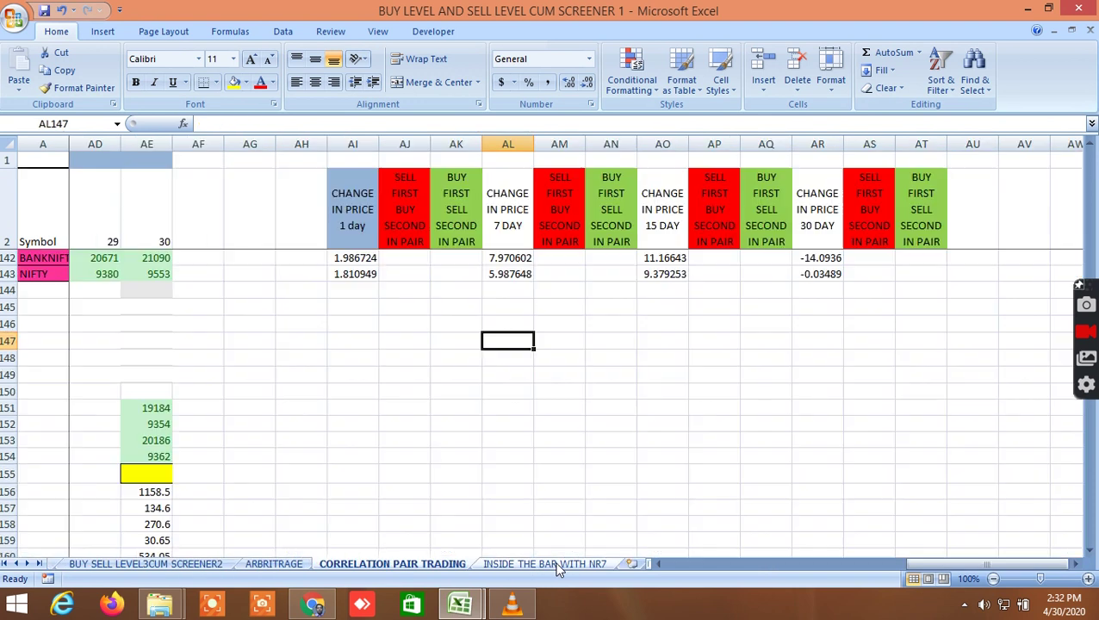
mouse_move(460, 605)
left_click(405, 555)
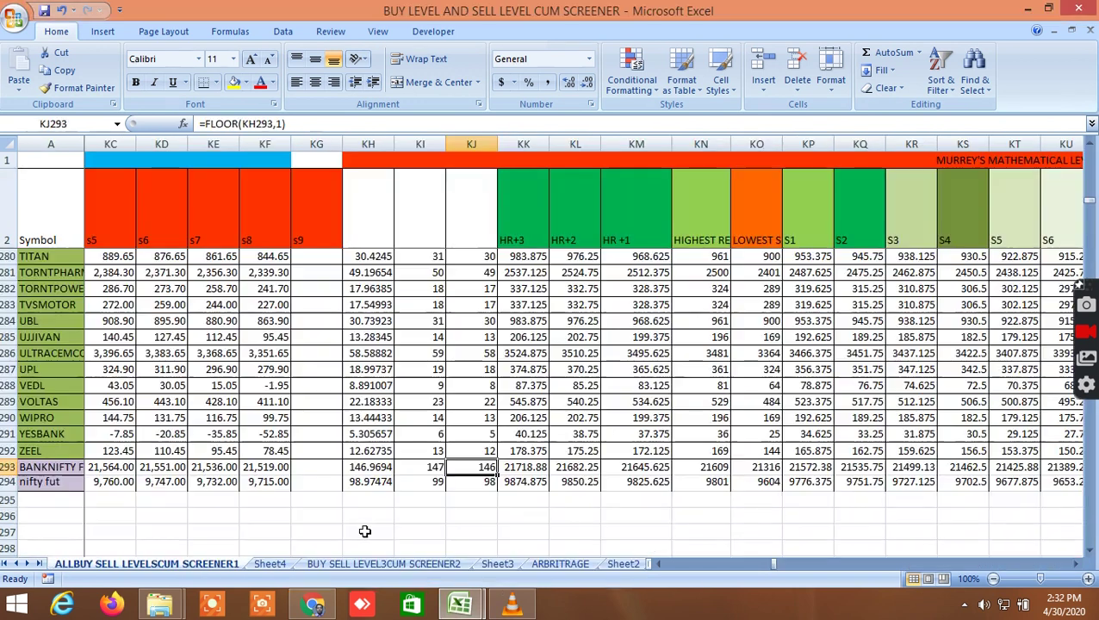
Step: Scroll up through the other screener workbook's BANKNIFTY and NIFTY level calculations
left_click(1074, 565)
left_click_drag(1074, 565, 1075, 565)
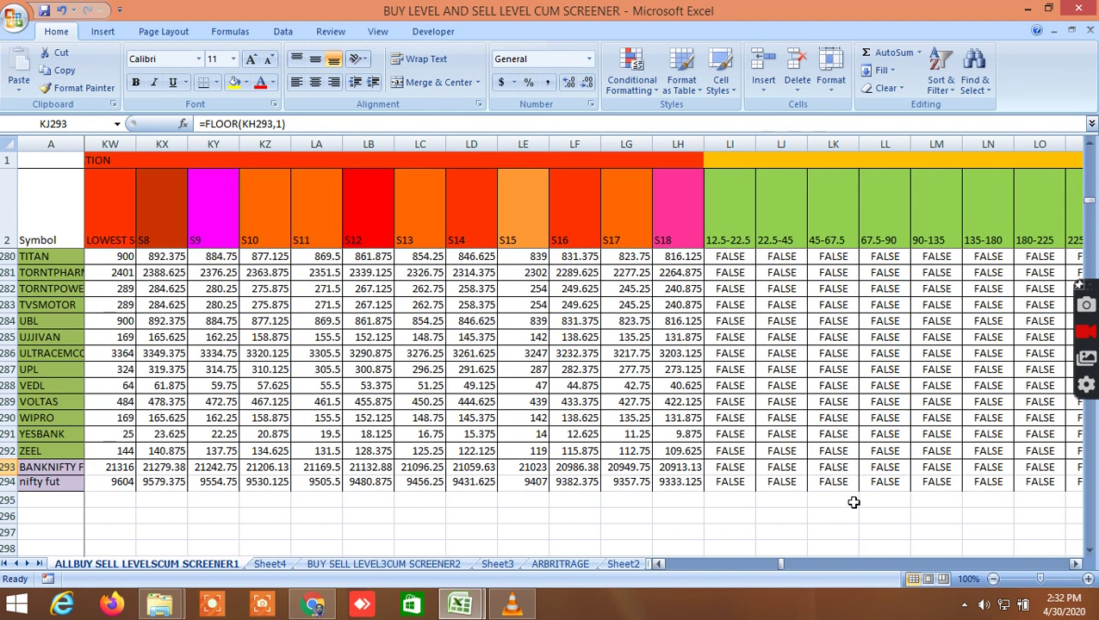
scroll(497, 364, "up", 1)
scroll(496, 363, "up", 4)
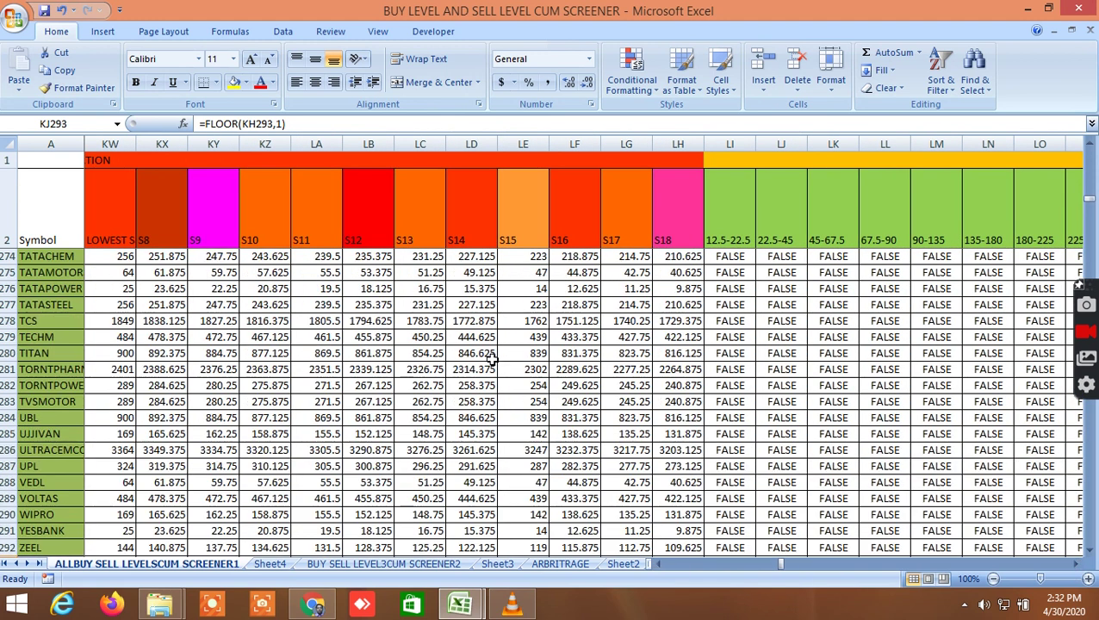
scroll(491, 353, "up", 7)
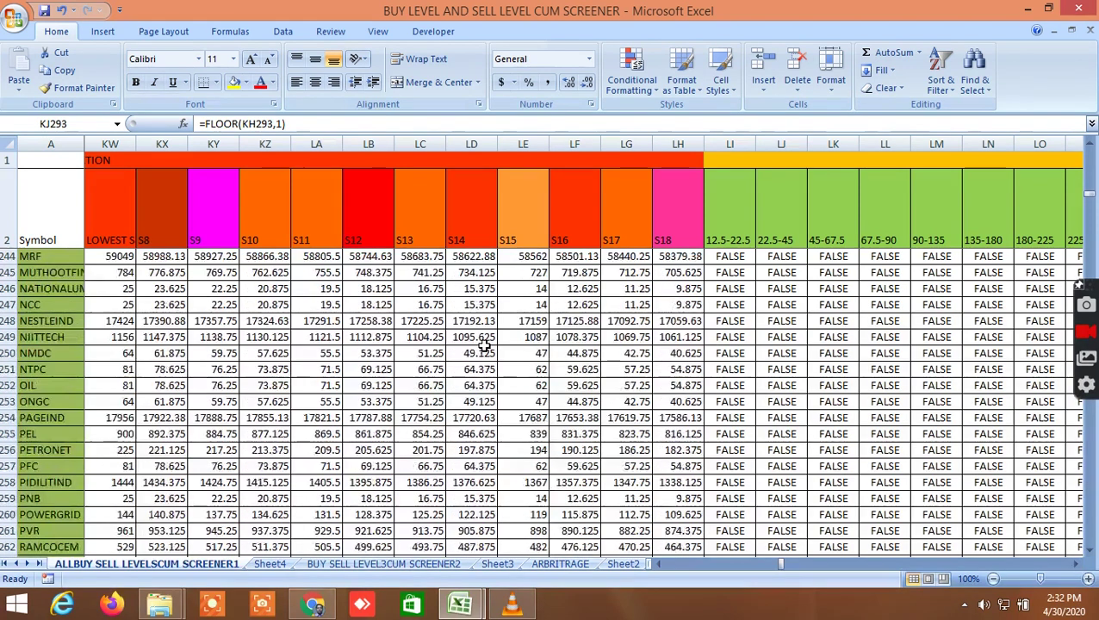
scroll(482, 340, "up", 3)
scroll(478, 336, "up", 6)
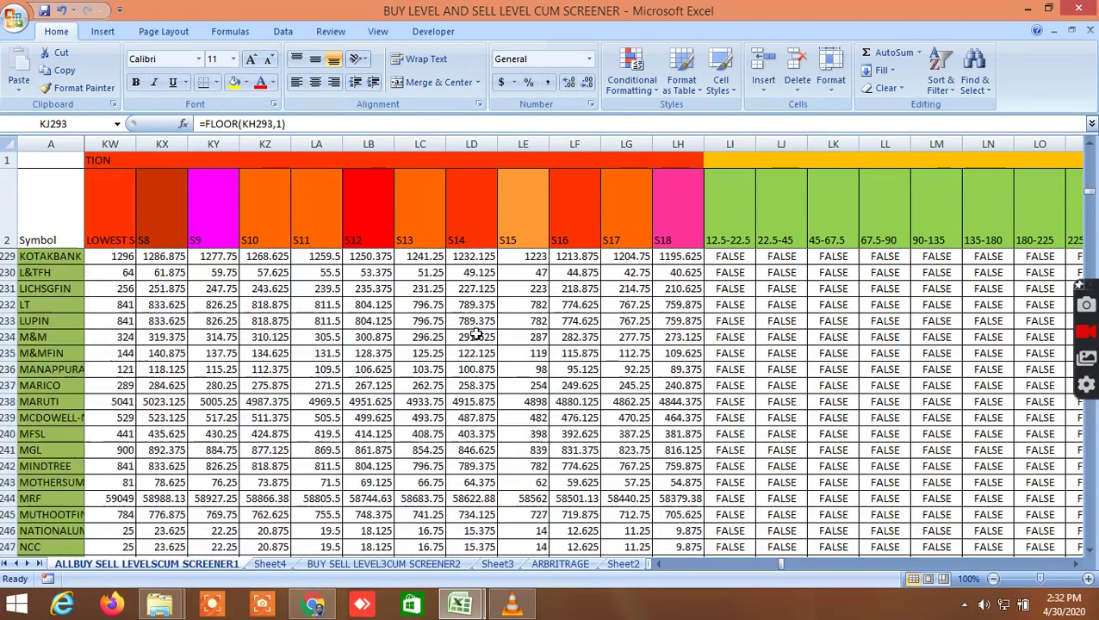
scroll(476, 336, "up", 1)
scroll(477, 331, "down", 1)
scroll(476, 327, "up", 4)
scroll(476, 323, "up", 3)
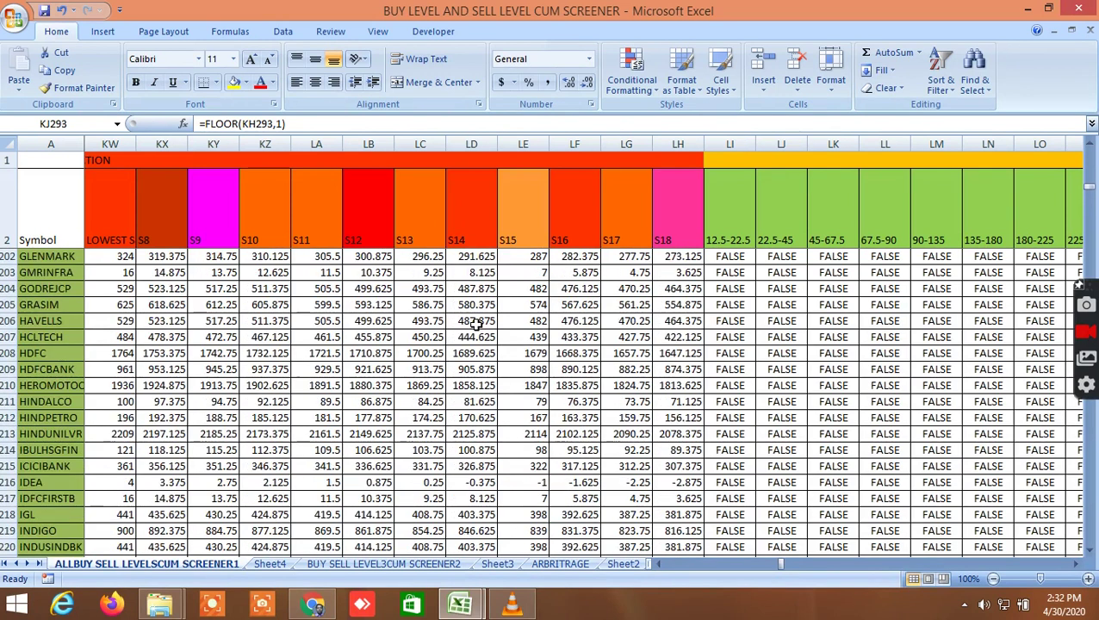
scroll(472, 322, "up", 2)
scroll(469, 327, "down", 1)
scroll(467, 332, "up", 3)
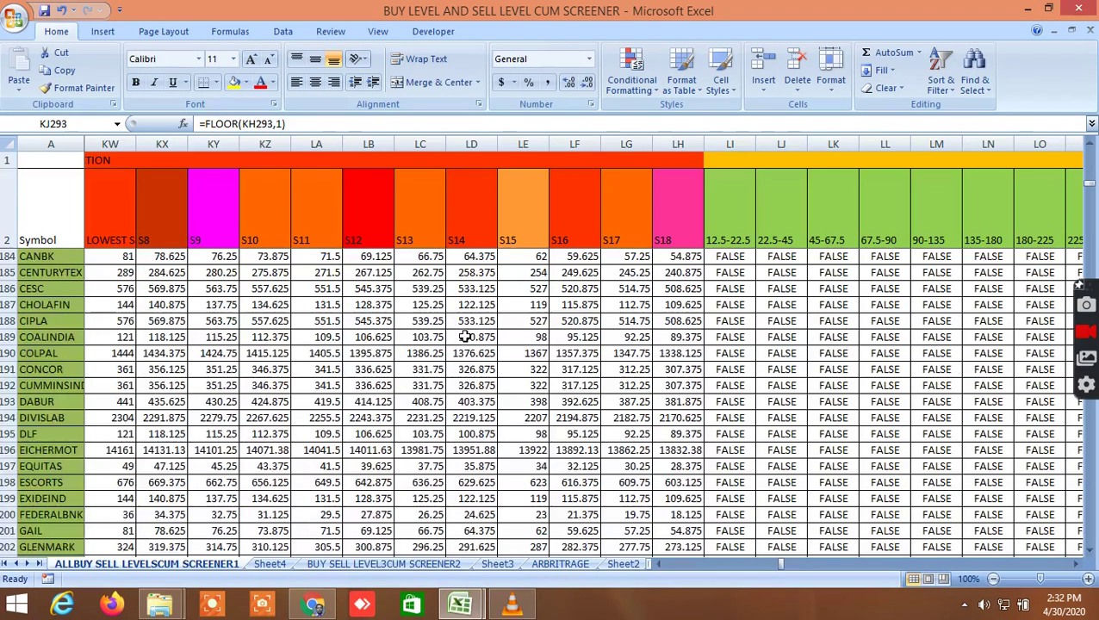
scroll(465, 336, "up", 7)
scroll(463, 336, "up", 4)
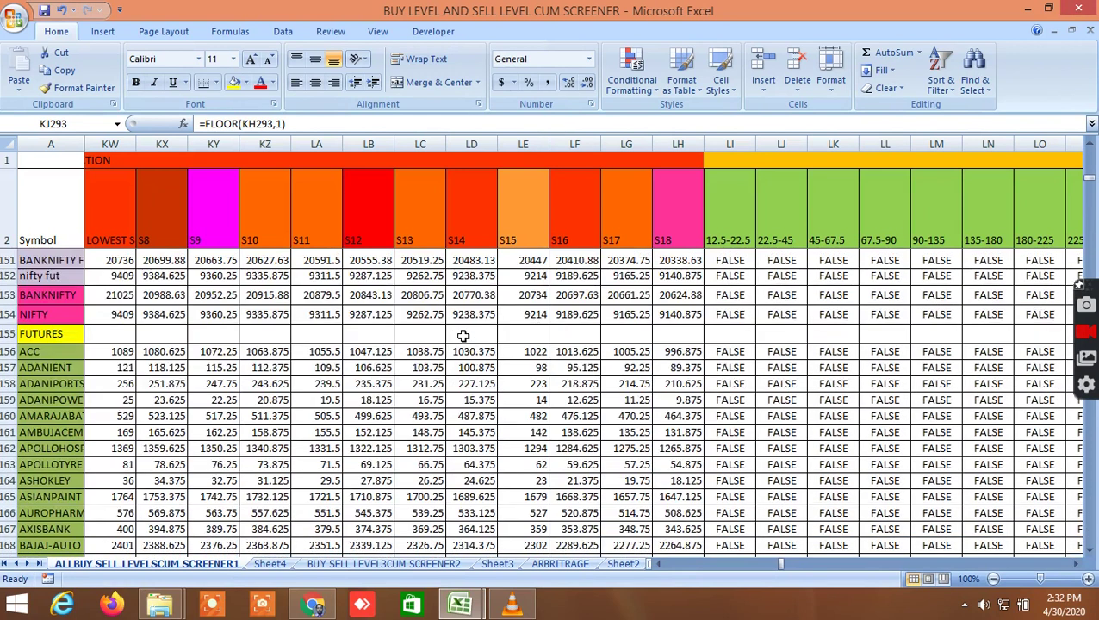
scroll(464, 336, "up", 1)
Step: Nudge the sheet sideways with the horizontal scroll arrow, dismissing its scroll shortcut menu
left_click(1076, 564)
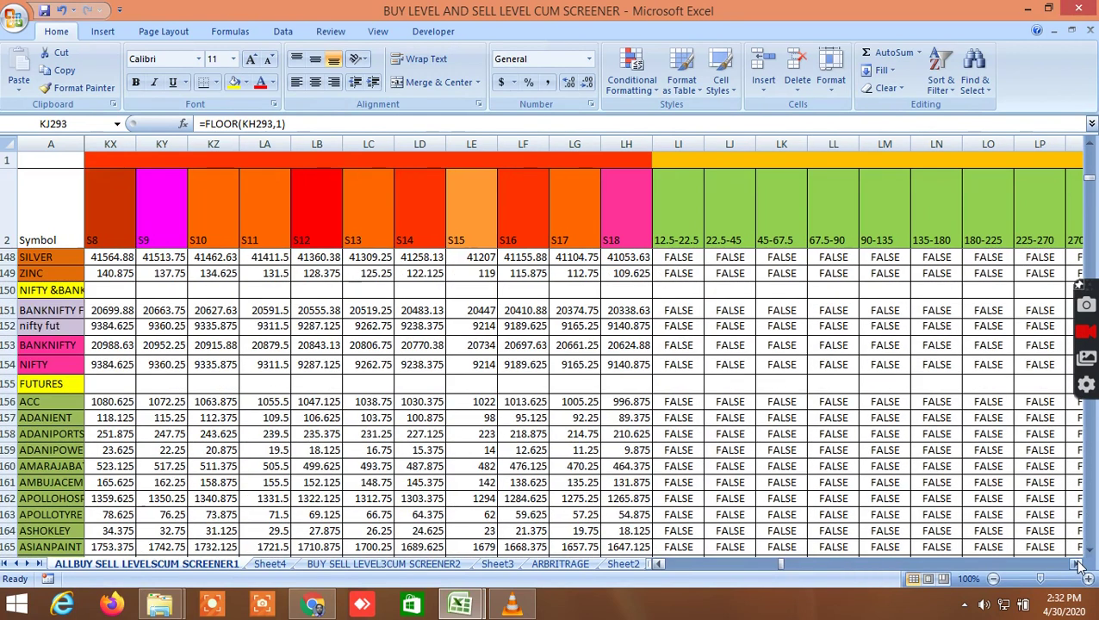
right_click(1077, 564)
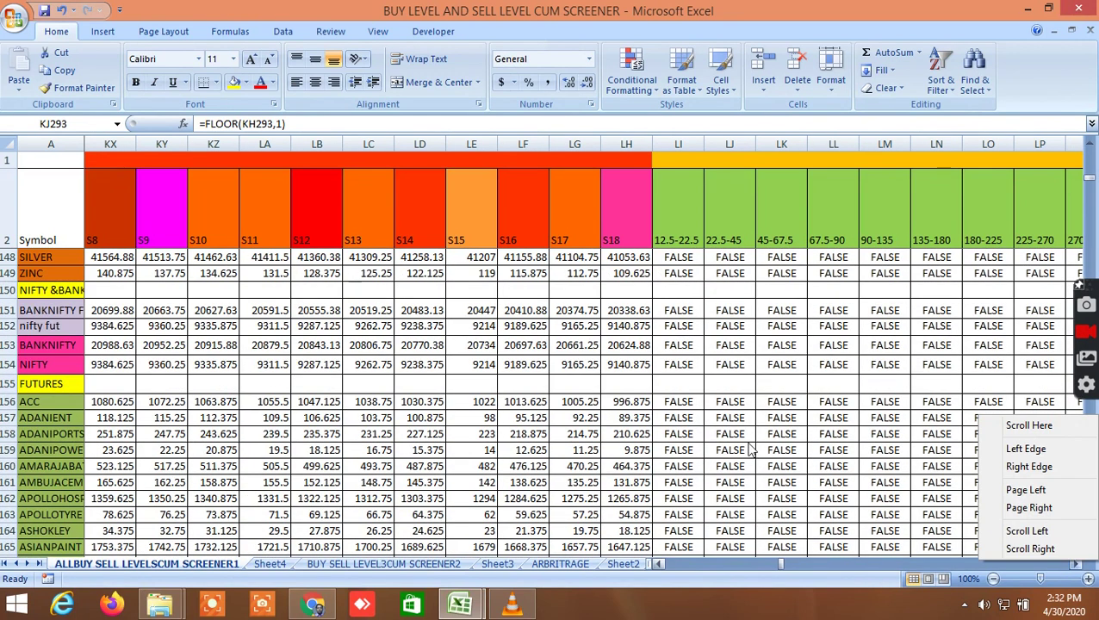
left_click(1044, 515)
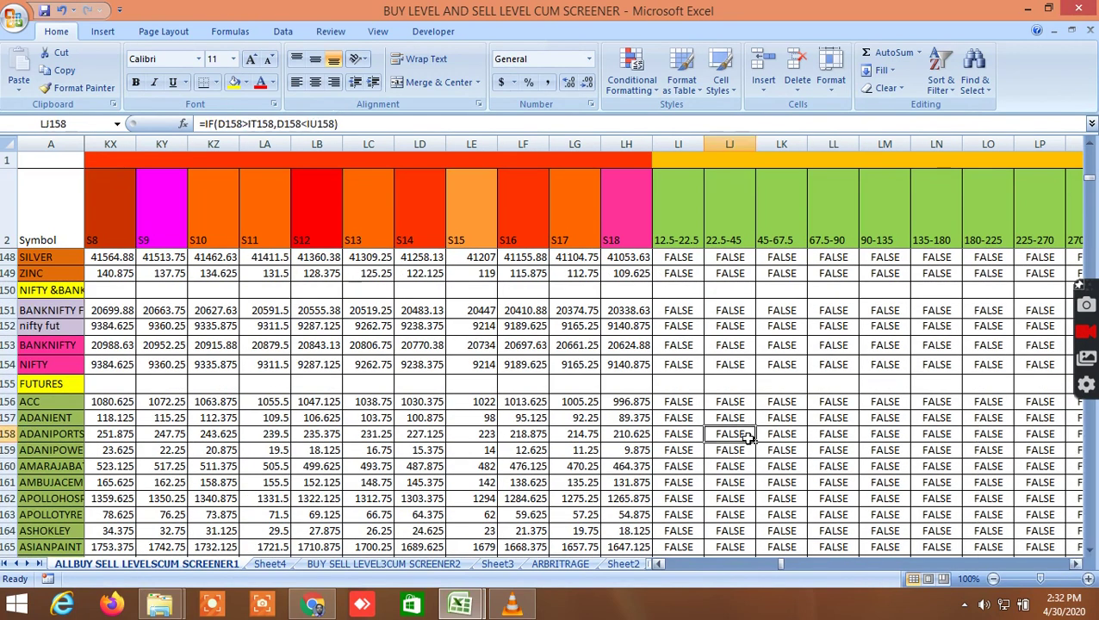
key("Menu")
left_click(1077, 564)
left_click(1078, 564)
left_click(1077, 564)
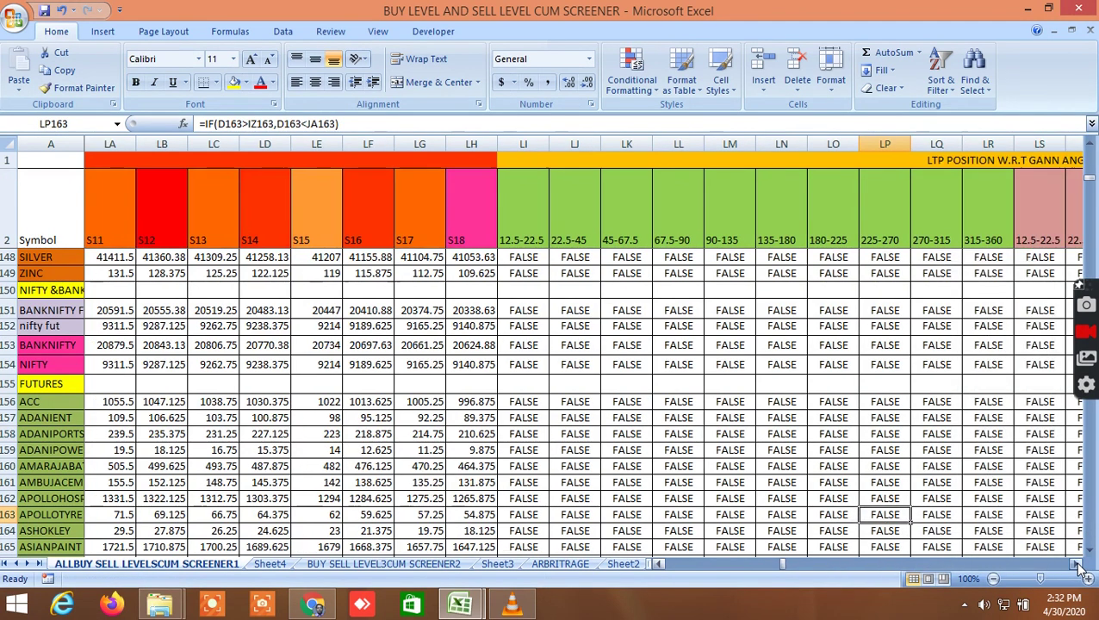
left_click(1077, 564)
left_click_drag(1078, 564, 1078, 567)
right_click(1078, 566)
right_click(646, 367)
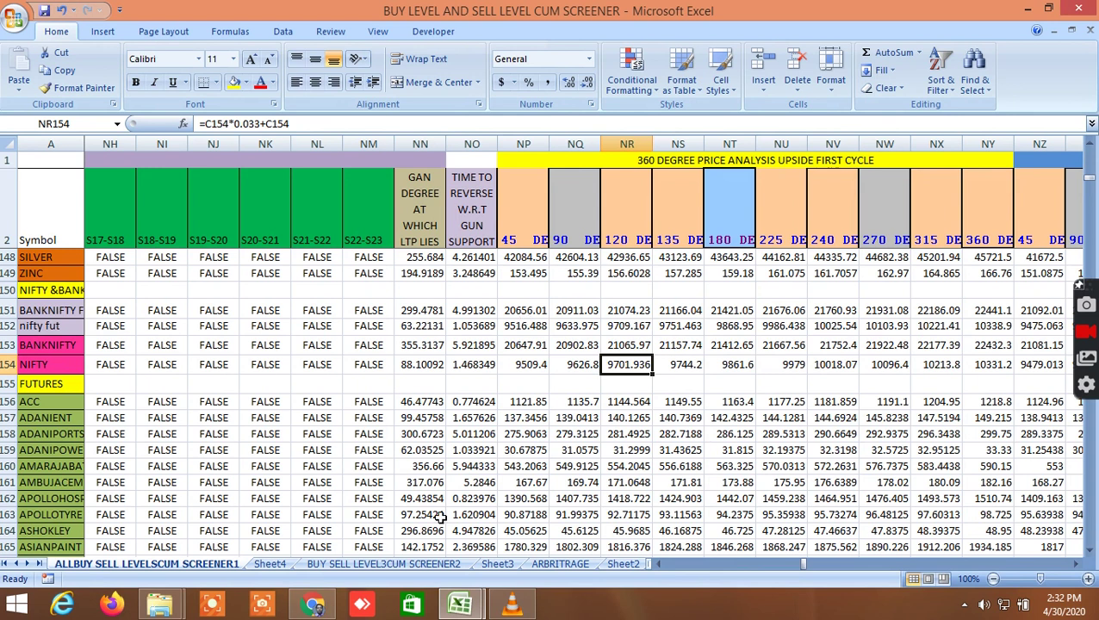
Step: In CUM SCREENER 1, open the ALLBUY SELL LEVELSCUM SCREENER1 sheet at the 360 DEGREE columns
left_click(460, 604)
left_click(584, 518)
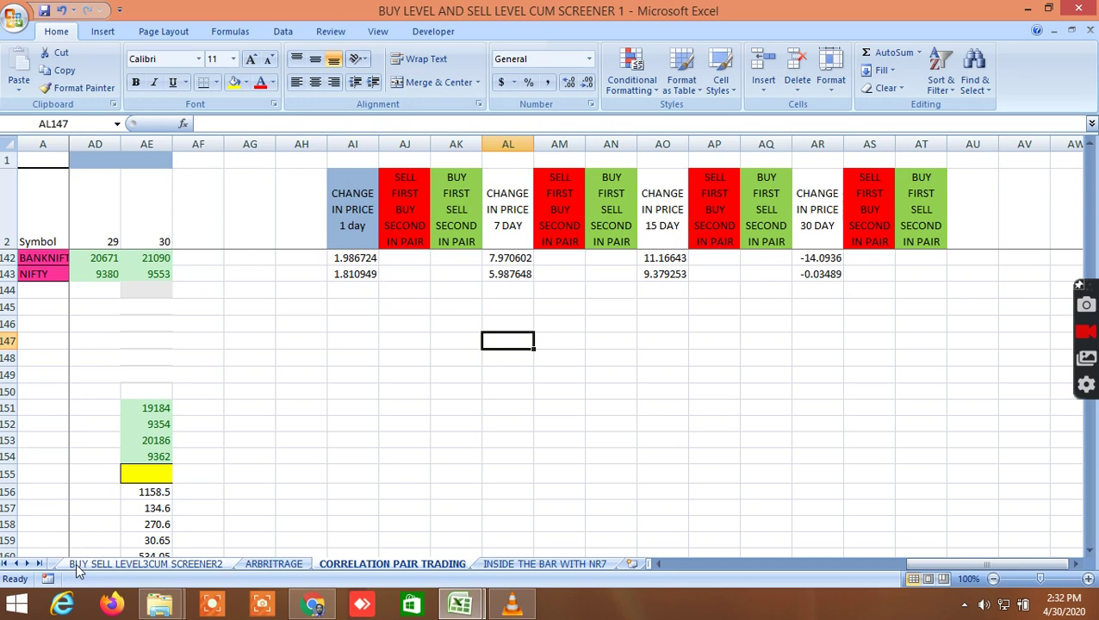
left_click(19, 565)
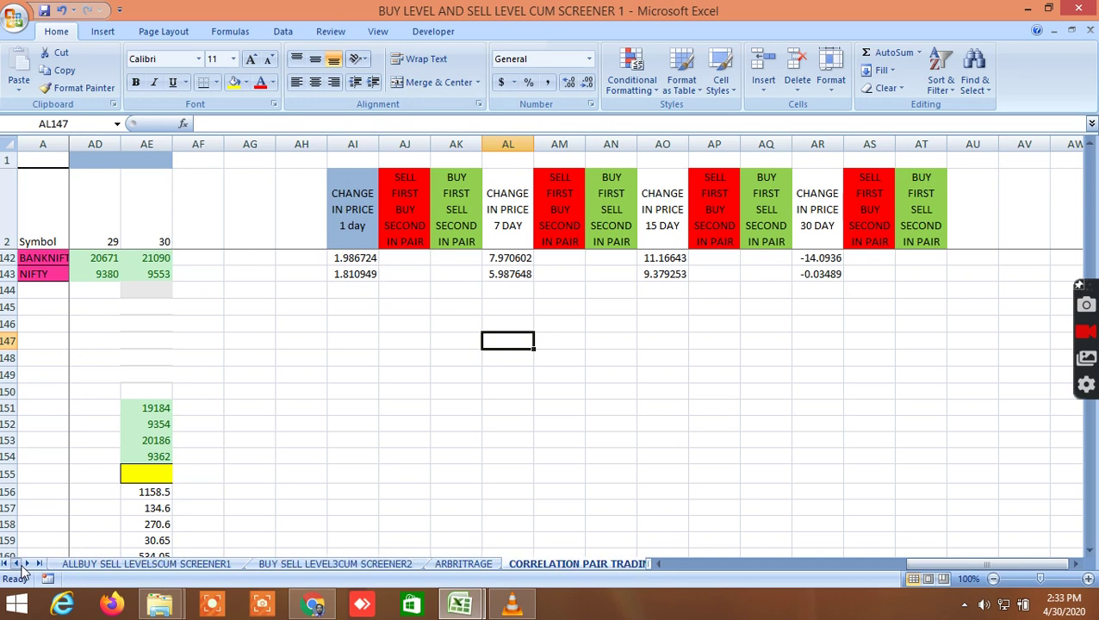
left_click(123, 568)
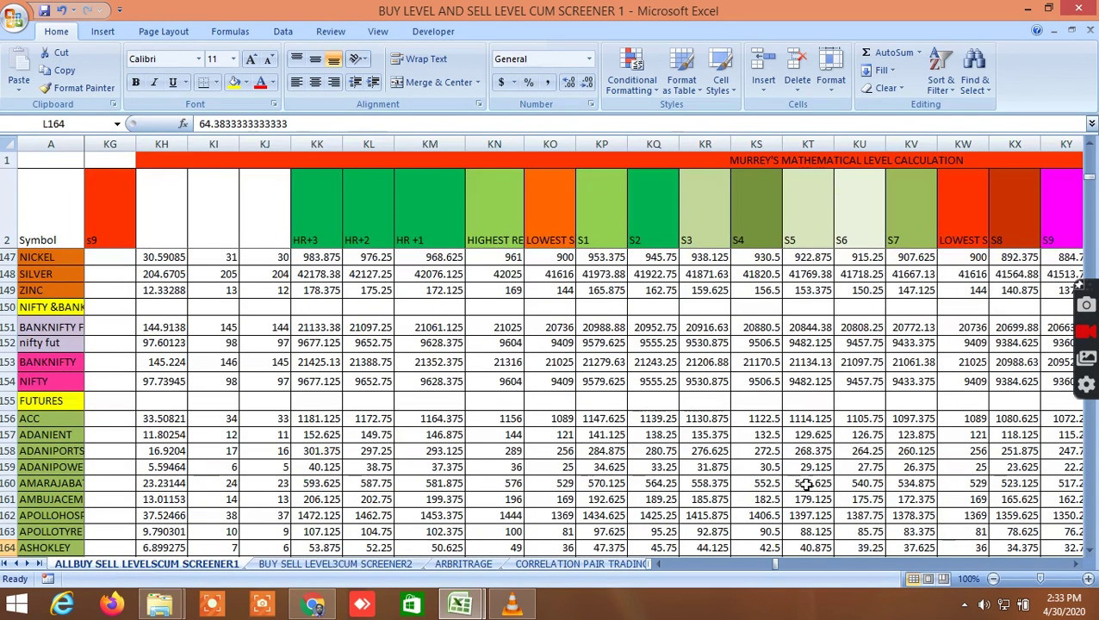
left_click_drag(1079, 565, 1078, 566)
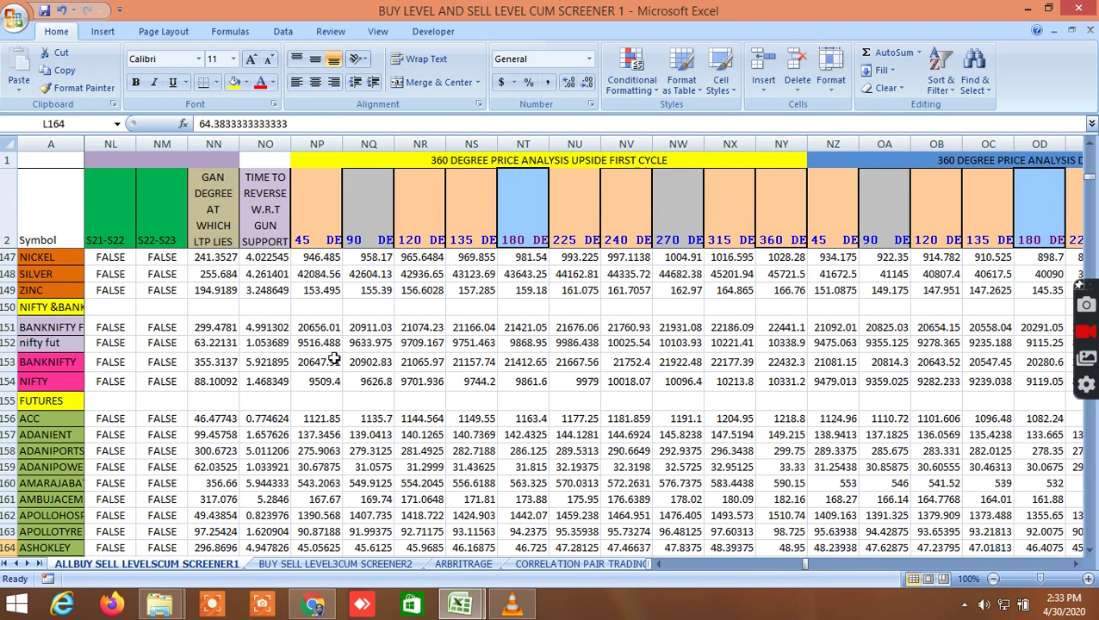
Step: Check BANKNIFTY APR FUT market depth in Kite, then return to the Excel screener workbook
left_click(321, 605)
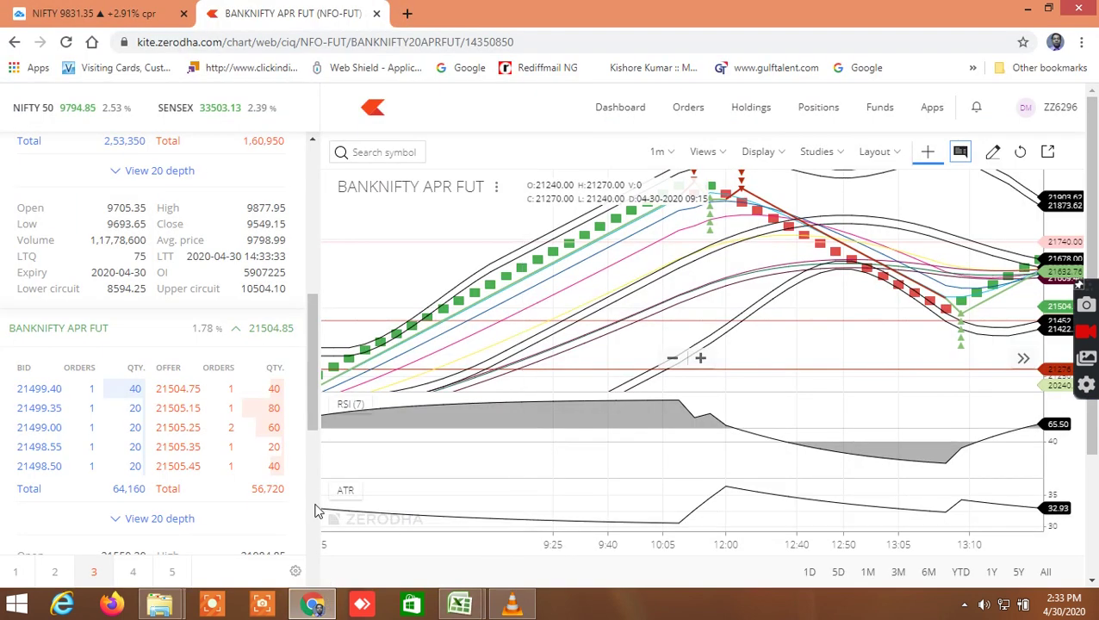
left_click_drag(315, 426, 312, 458)
mouse_move(483, 613)
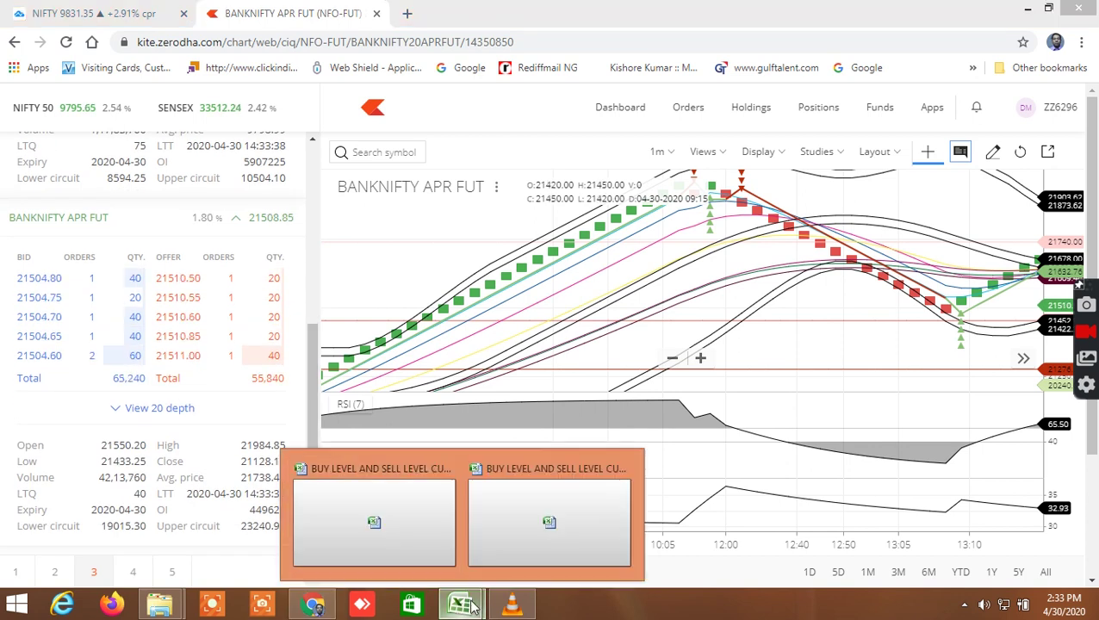
left_click(385, 527)
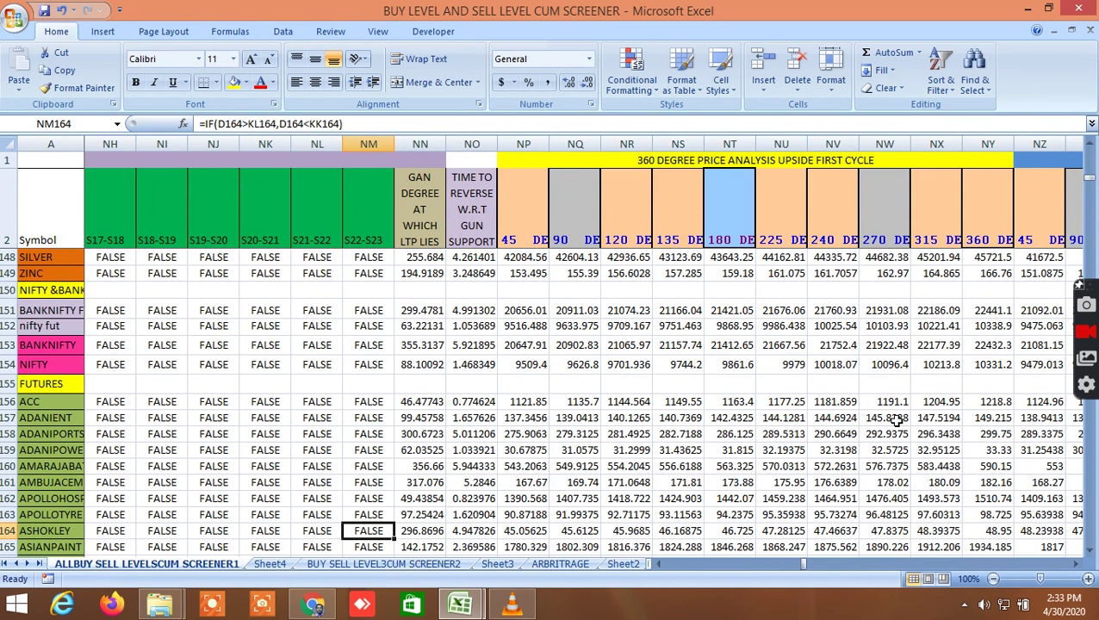
left_click(1076, 564)
left_click(1076, 564)
left_click(1077, 564)
left_click(1076, 564)
left_click(1077, 564)
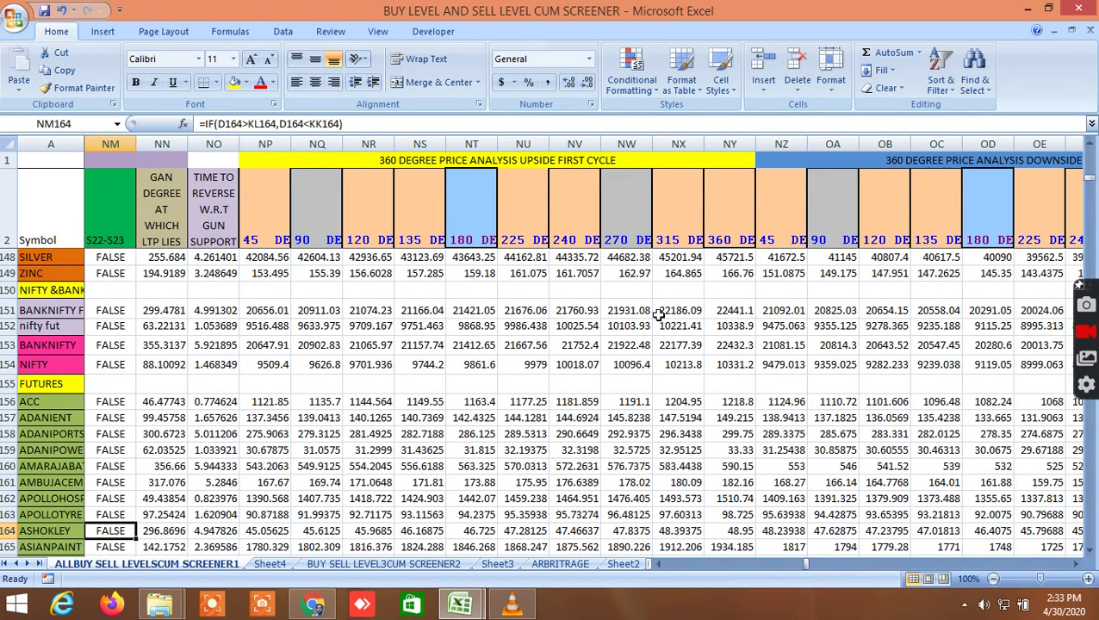
left_click(315, 605)
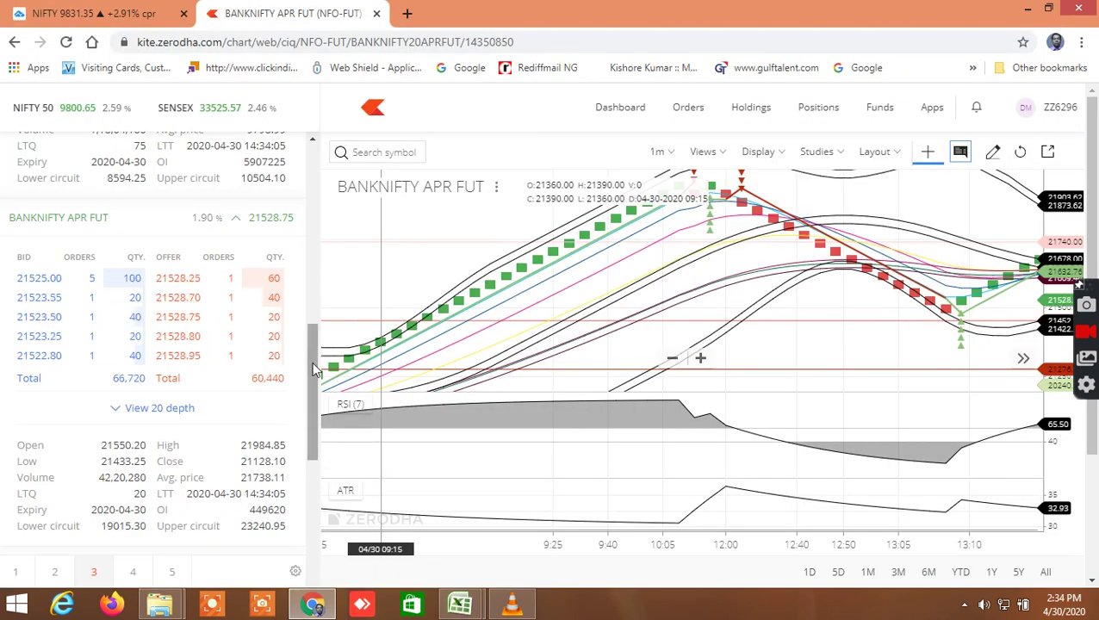
scroll(312, 362, "up", 1)
left_click_drag(315, 362, 316, 296)
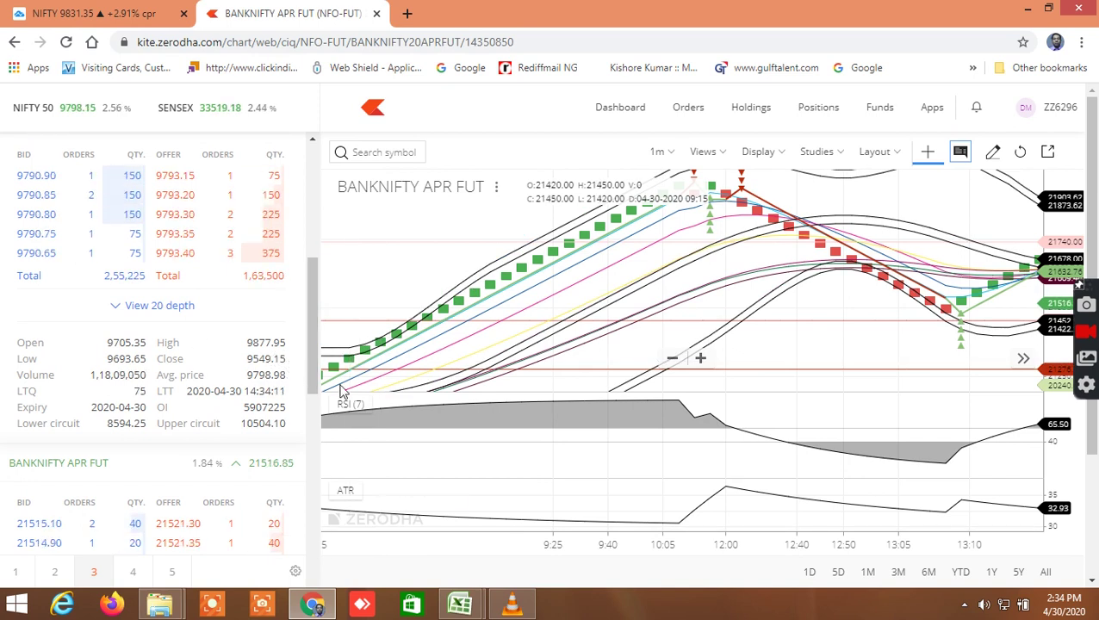
mouse_move(460, 602)
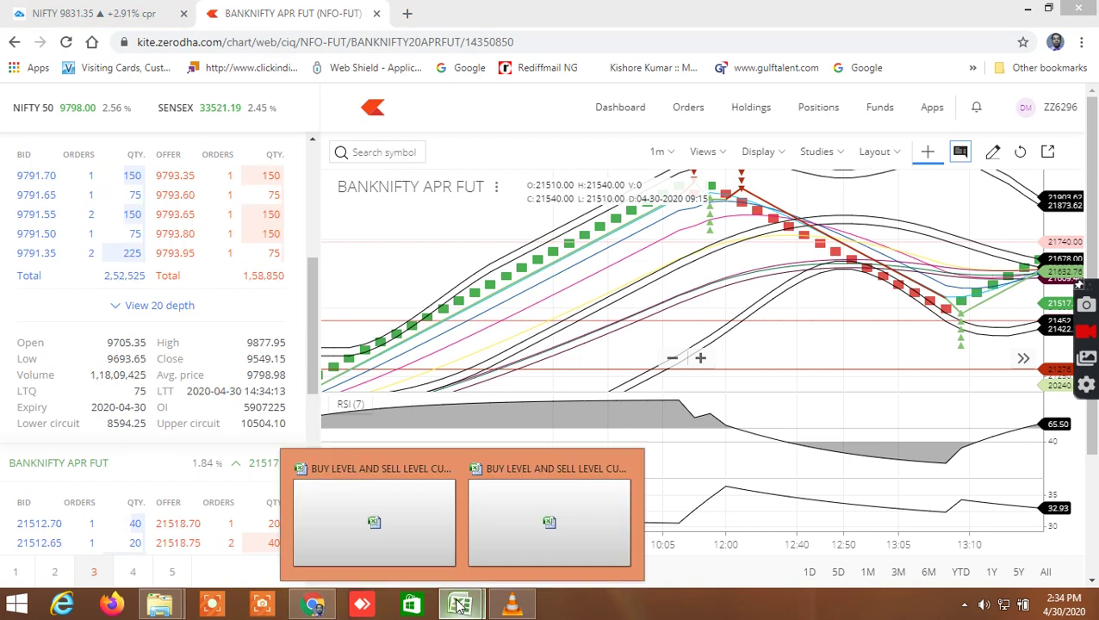
left_click(387, 505)
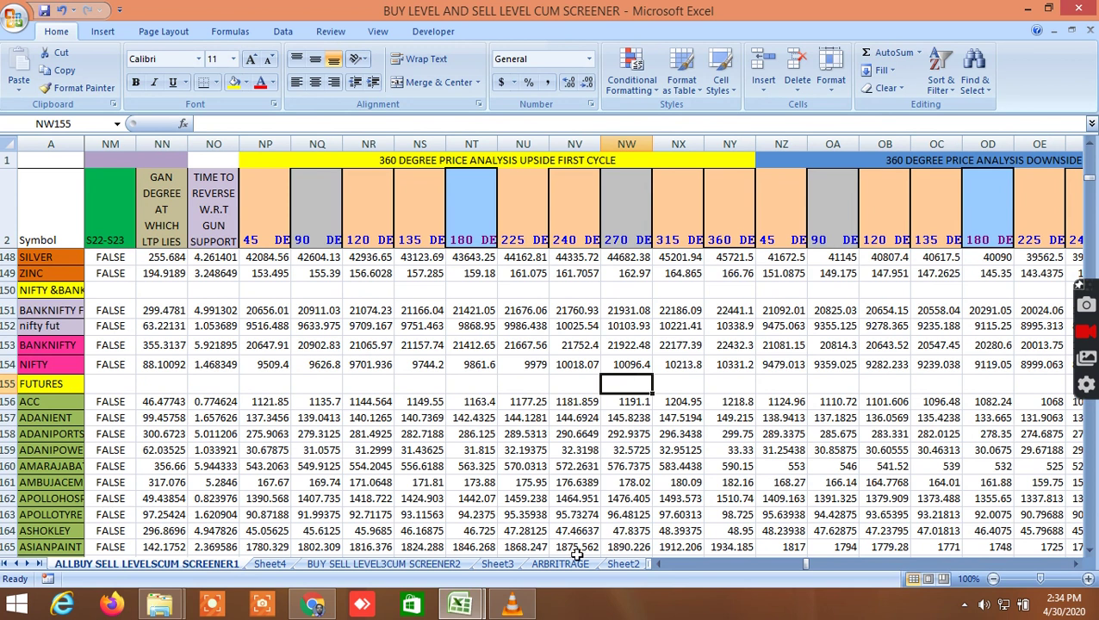
Step: Browse the ARBRITRAGE, Sheet2, Sheet6 and INSIDE THE BAR WITH NR7 sheets
left_click(582, 566)
left_click(614, 563)
left_click(636, 564)
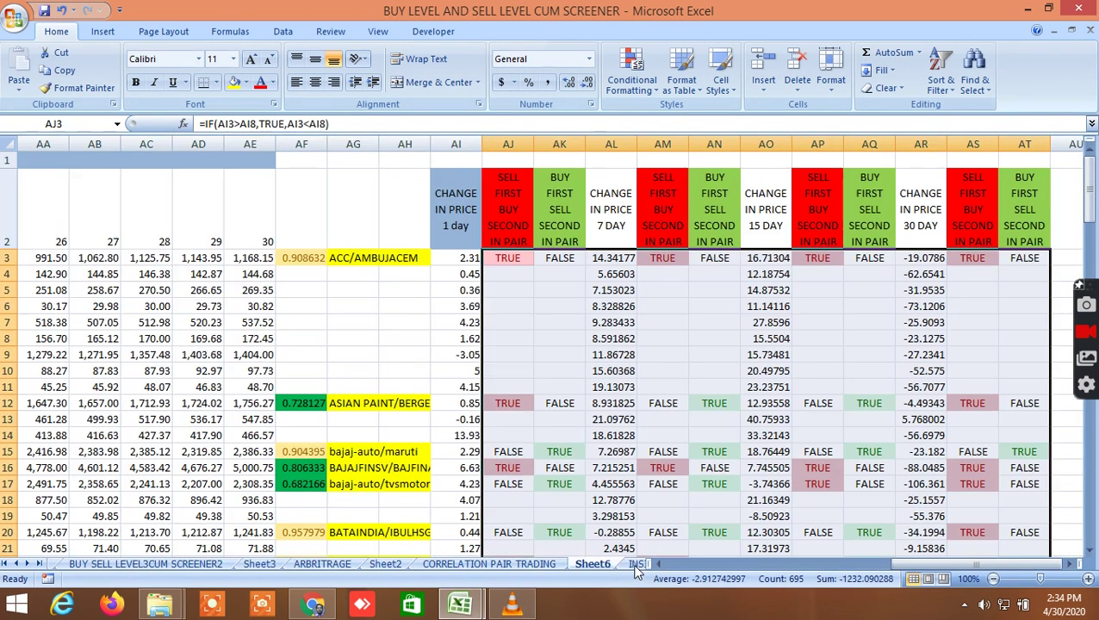
left_click(630, 564)
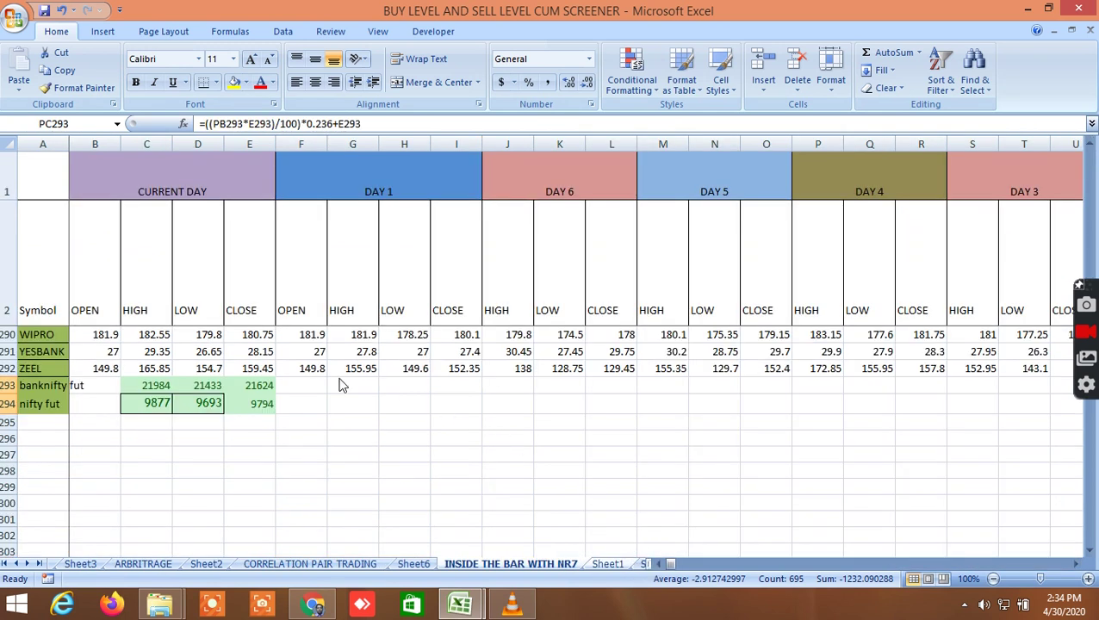
Step: Cycle through the open screener workbooks until BUY LEVEL AND SELL LEVEL CUM SCREENER 1 is in front
mouse_move(466, 603)
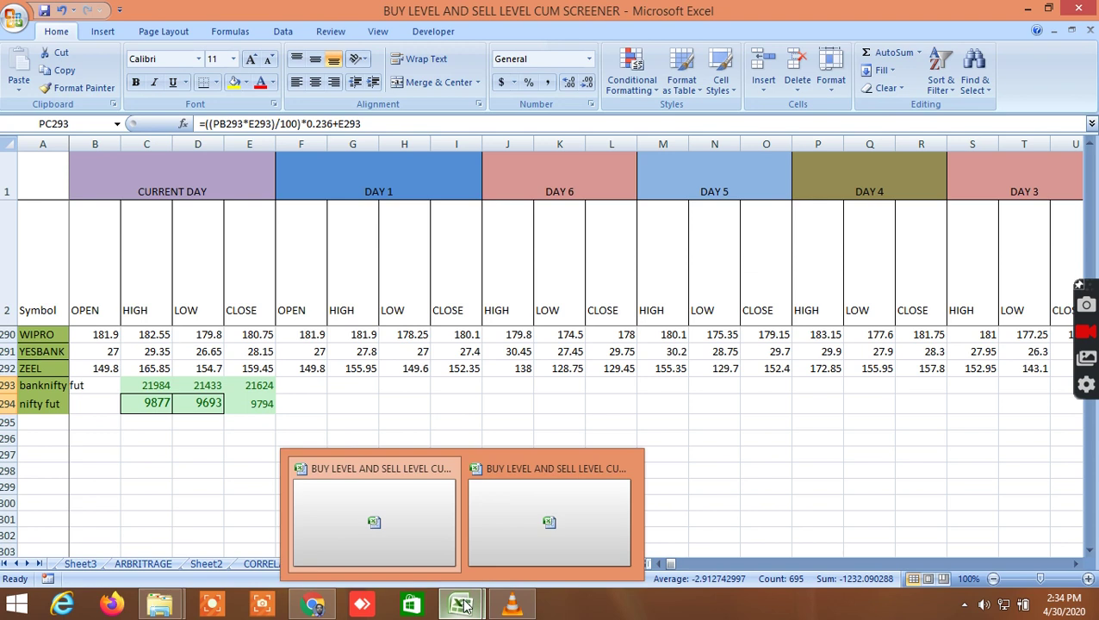
left_click(539, 521)
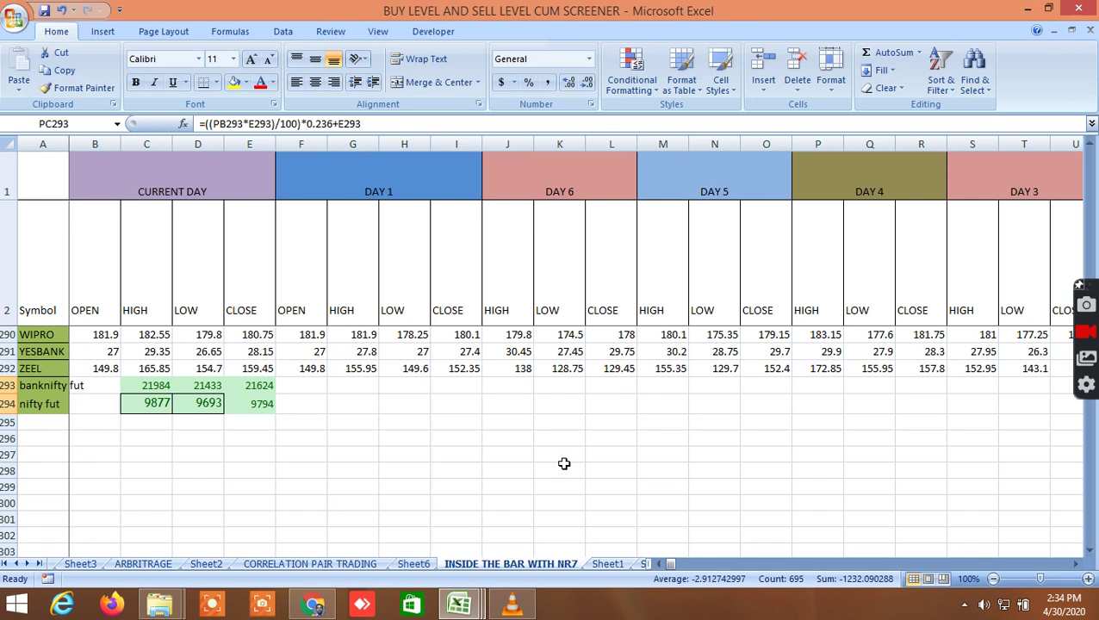
mouse_move(459, 603)
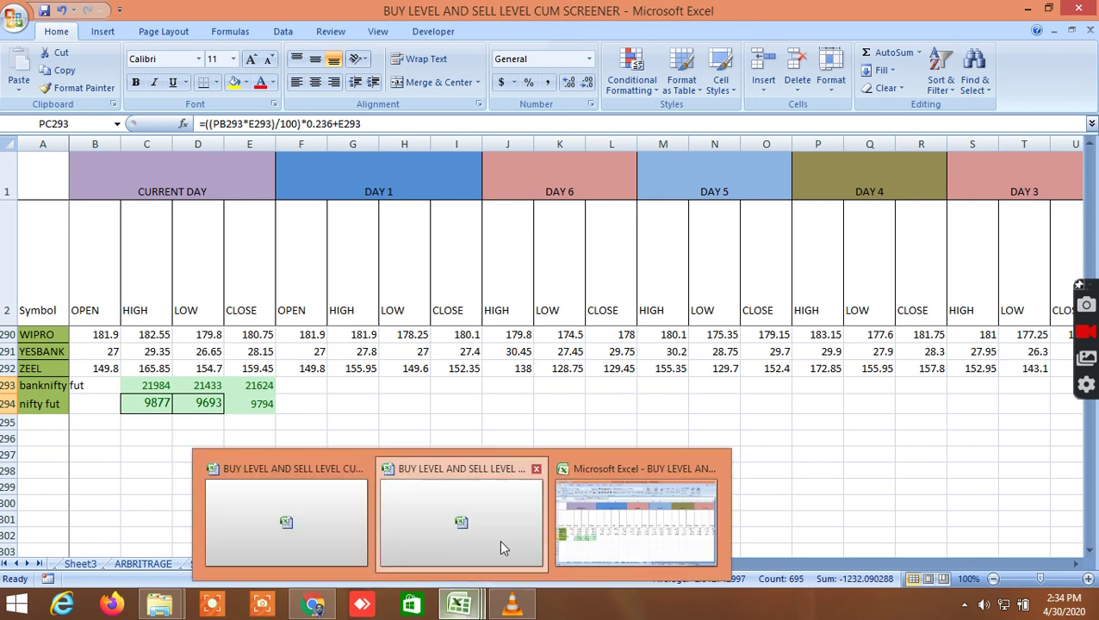
left_click(496, 529)
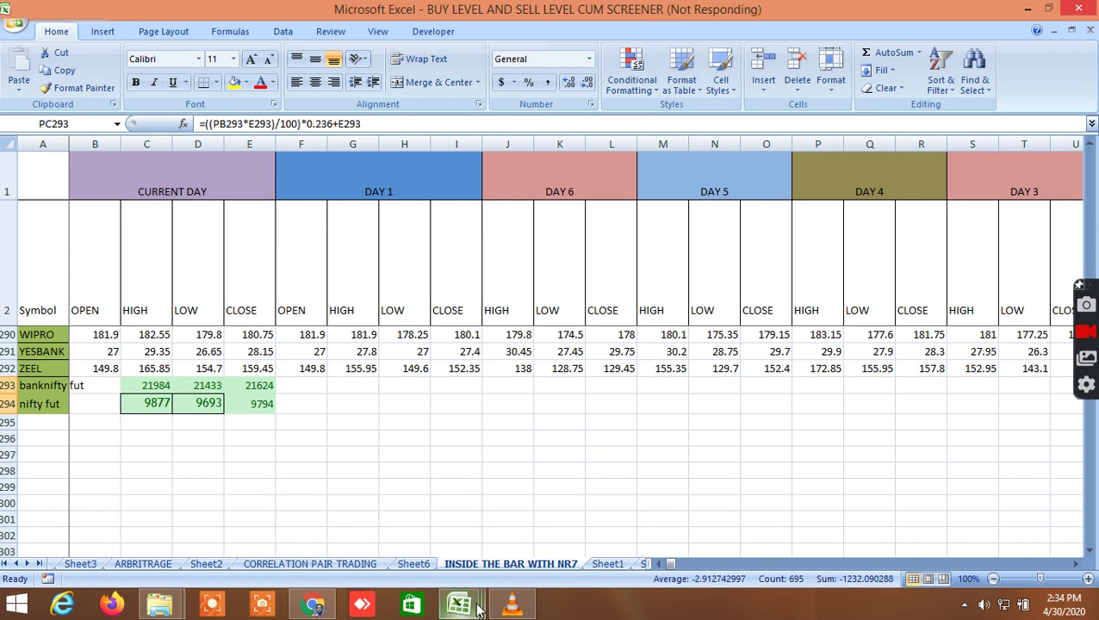
left_click(462, 516)
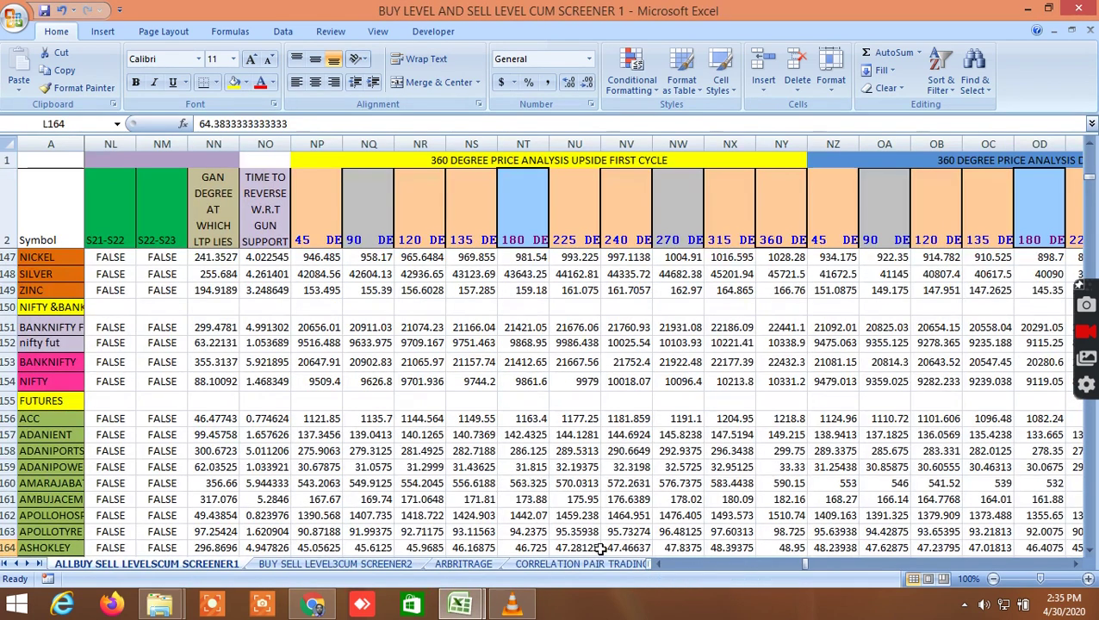
Step: Go to the INSIDE THE BAR WITH NR7 sheet via CORRELATION PAIR TRADING, dismissing the scroll shortcuts
left_click(613, 565)
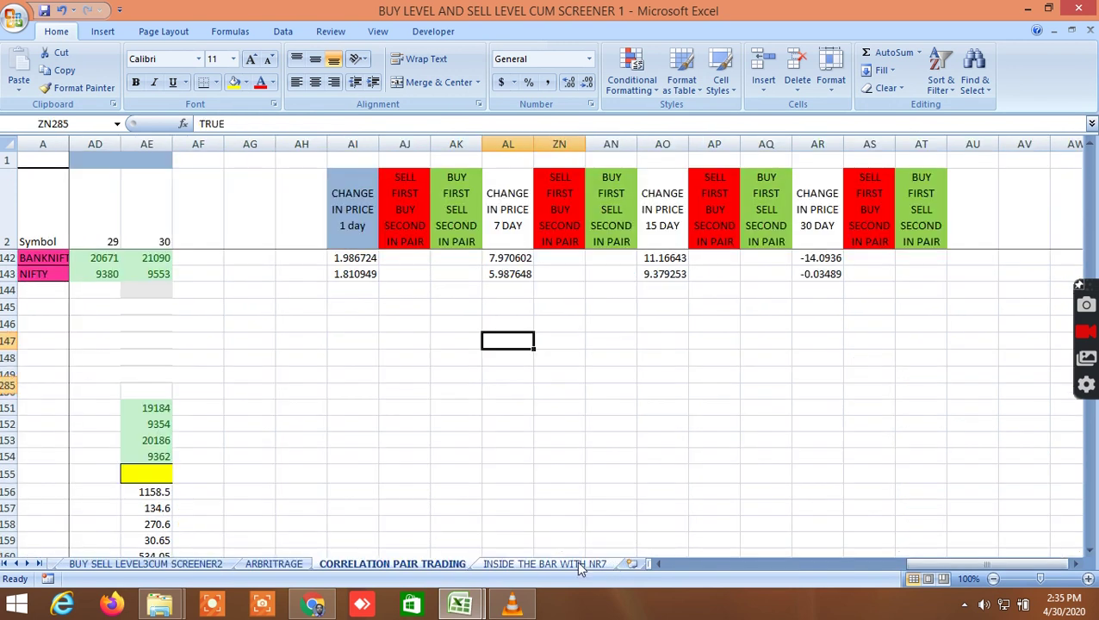
left_click(582, 565)
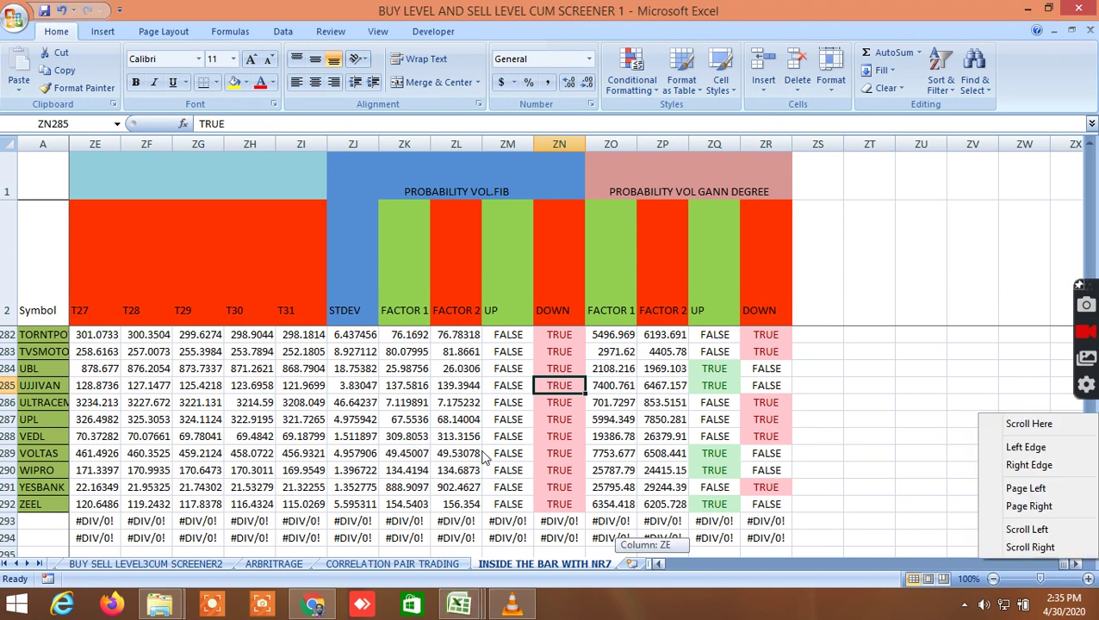
left_click(841, 398)
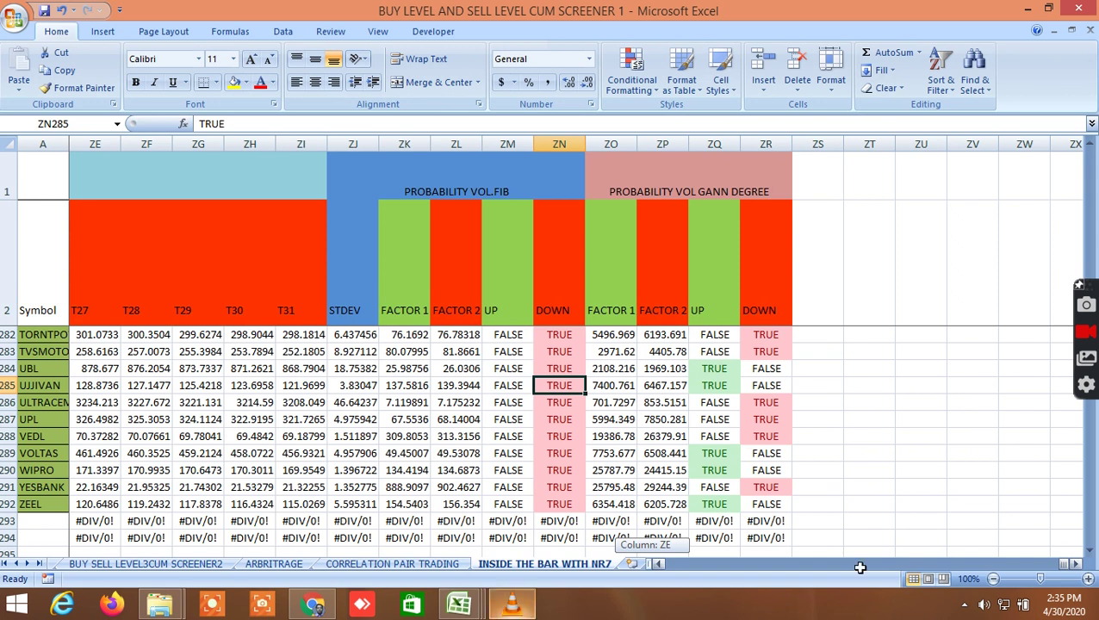
scroll(312, 421, "up", 1)
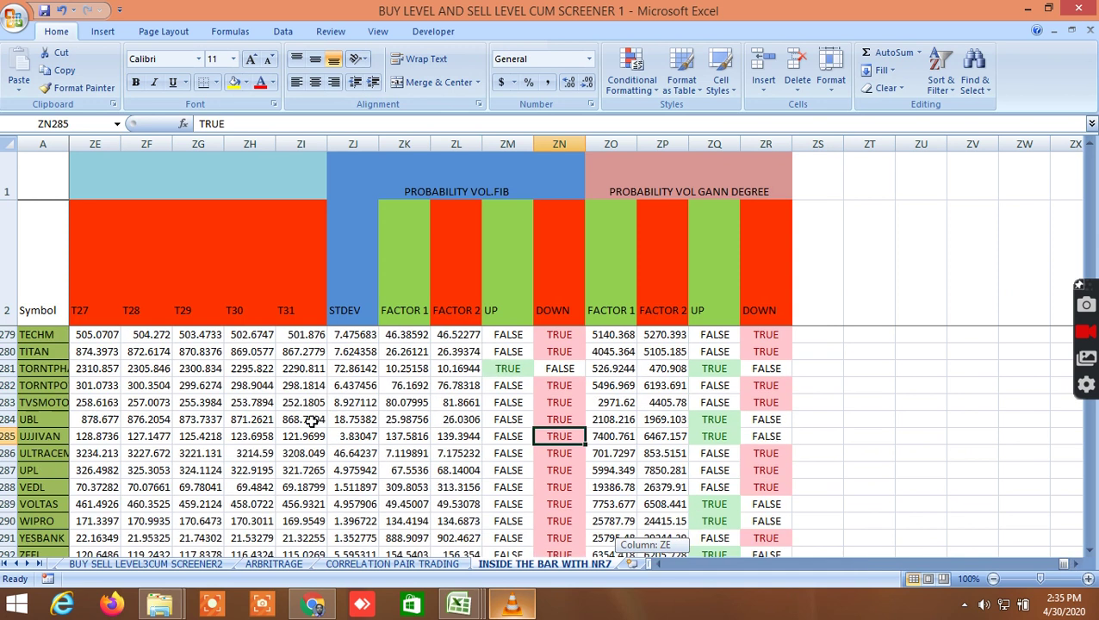
Step: Page left to the probable price movement columns, showing MARICO's pivot 289.9, R1 292.076, S1 287.724
key("Right")
key("Right")
key("Right")
key("Right")
key("Right")
scroll(311, 421, "up", 1)
scroll(312, 421, "up", 2)
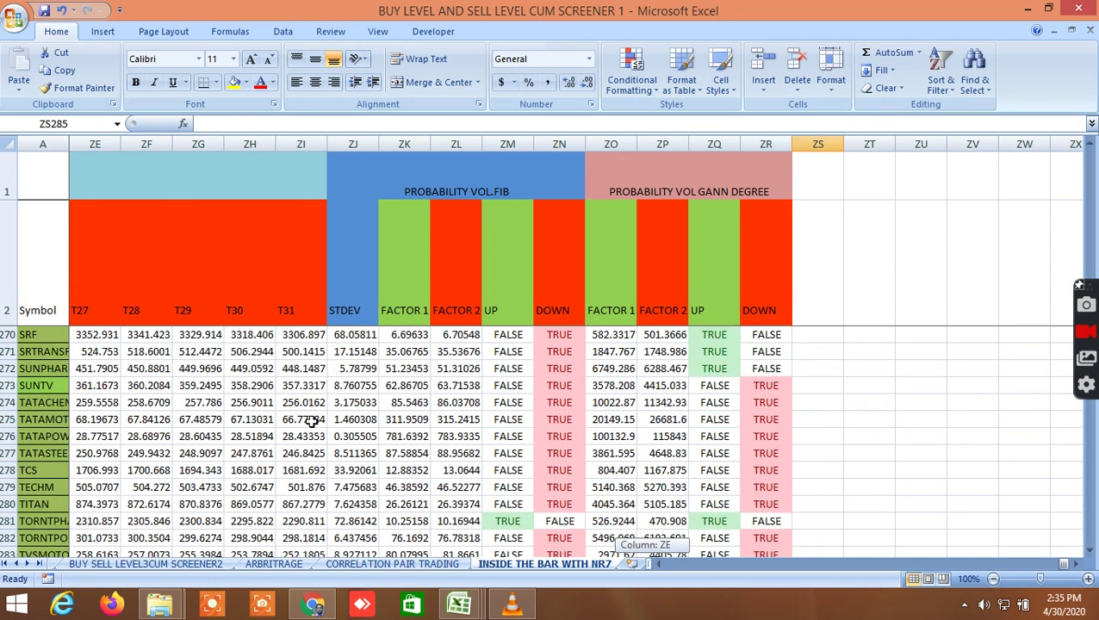
scroll(312, 421, "up", 8)
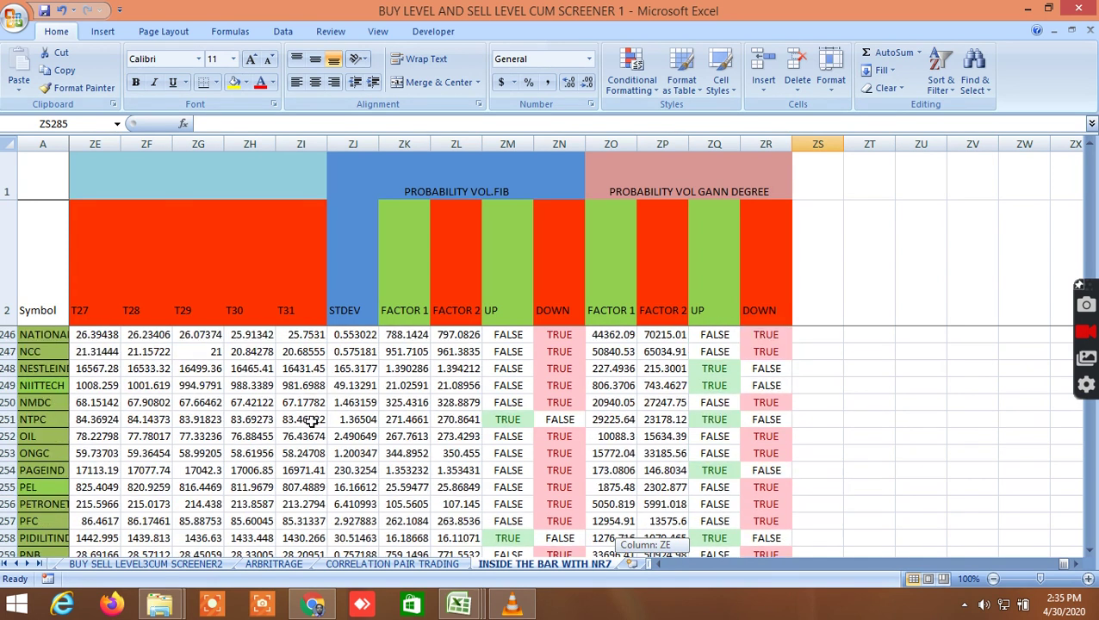
scroll(821, 559, "up", 3)
left_click(850, 569)
left_click(849, 568)
left_click(850, 568)
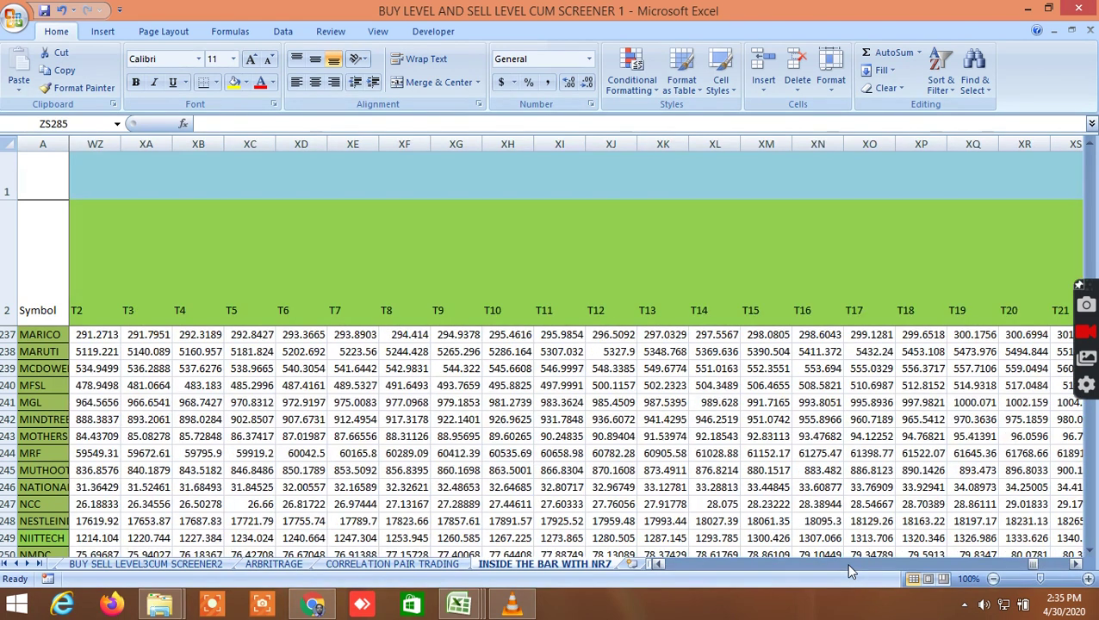
left_click(849, 570)
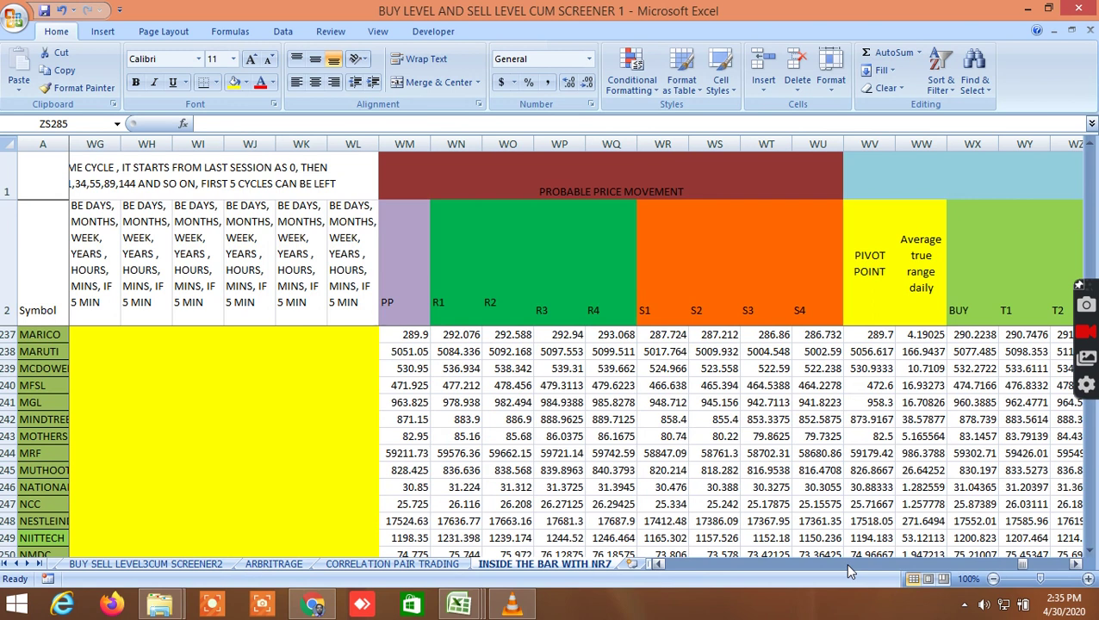
Step: Select cell WR240 (S1 466.638) and scroll up to the NIFTY and BANKNIFTY rows
left_click(670, 392)
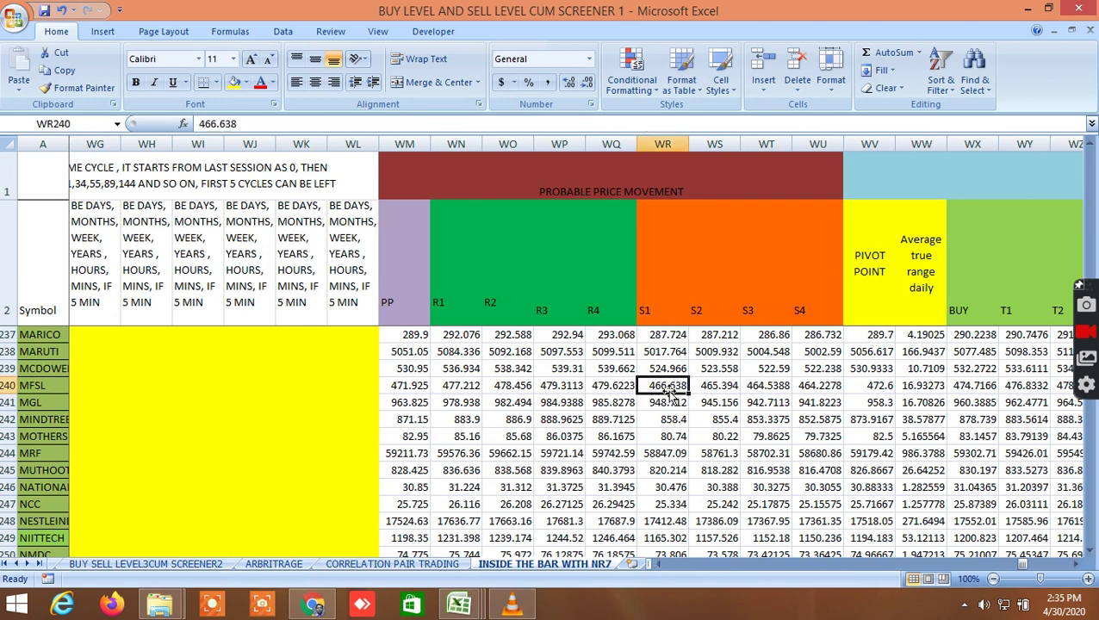
scroll(667, 389, "up", 1)
scroll(609, 402, "up", 3)
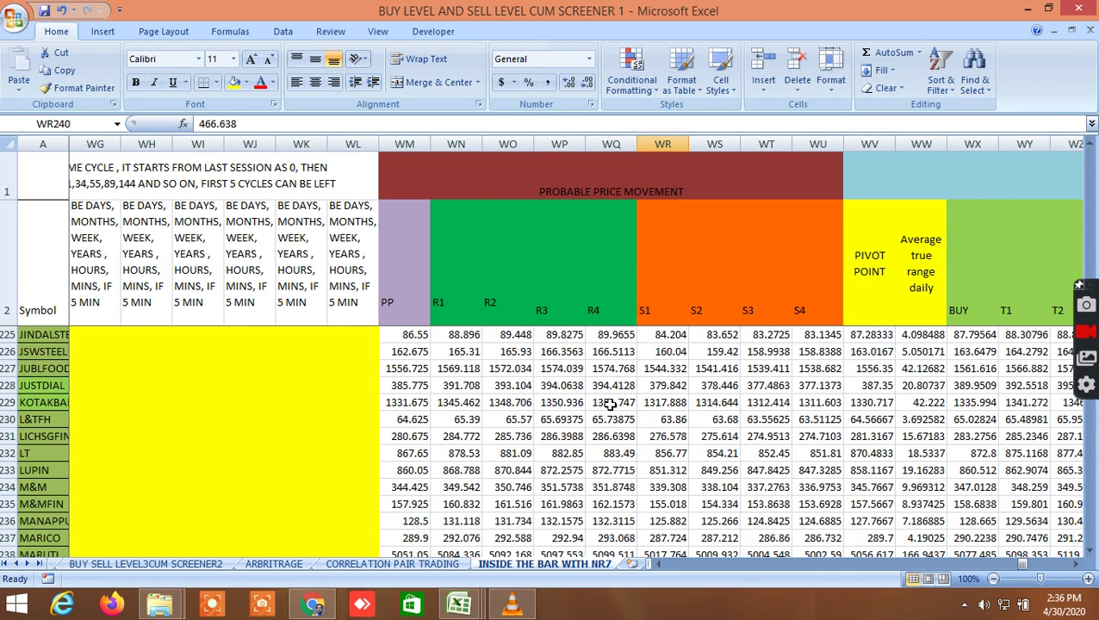
scroll(610, 405, "up", 1)
scroll(609, 404, "up", 3)
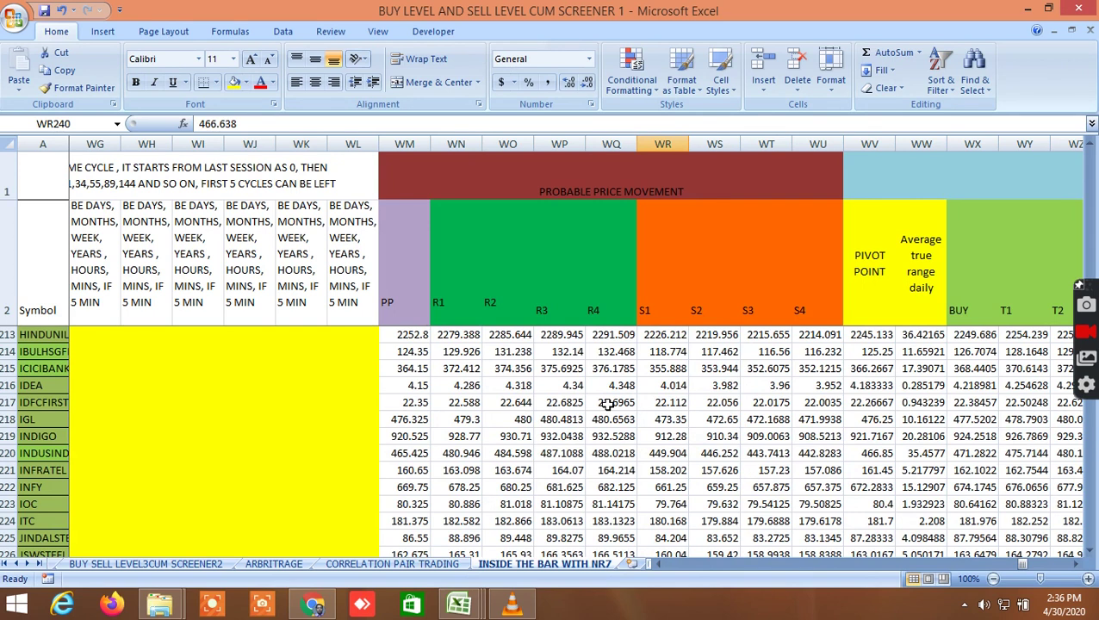
scroll(608, 403, "up", 6)
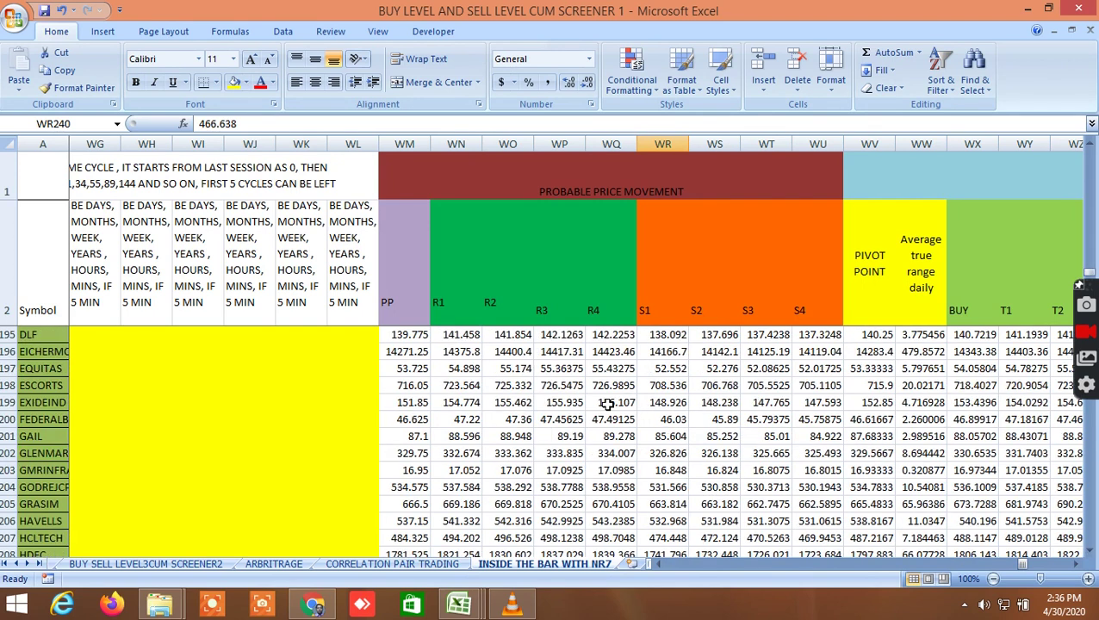
scroll(608, 403, "up", 6)
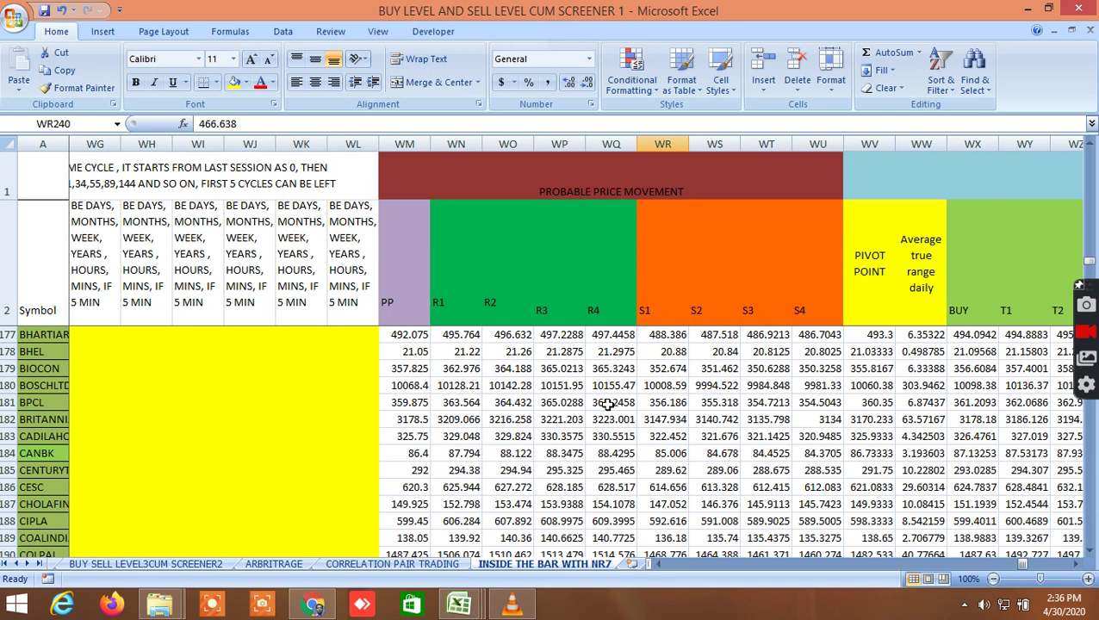
scroll(608, 403, "up", 3)
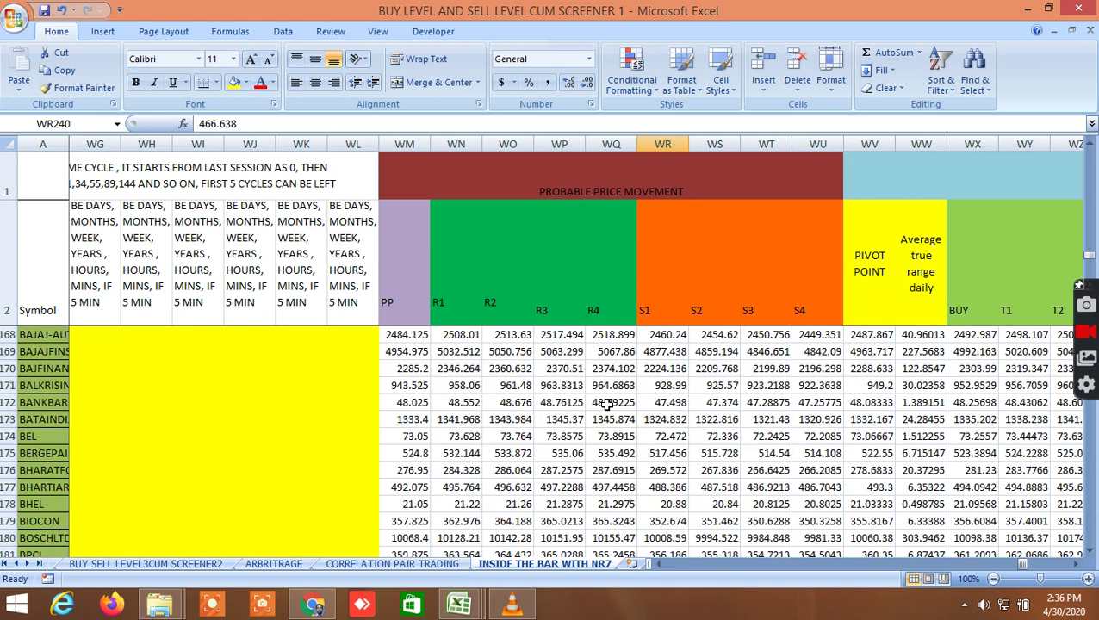
scroll(608, 403, "up", 4)
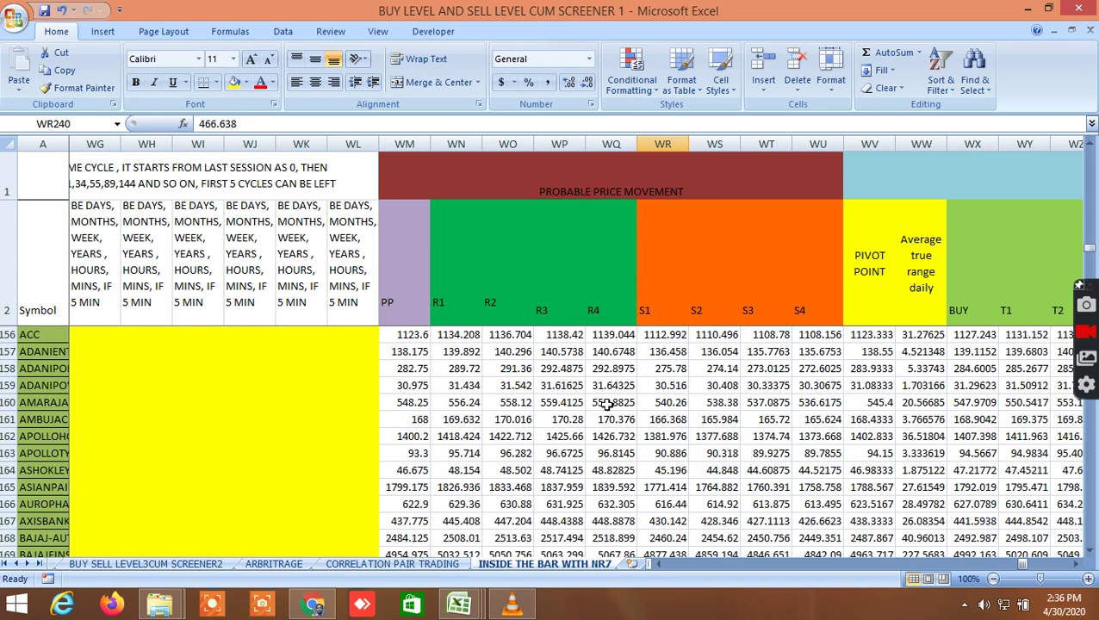
scroll(608, 403, "up", 4)
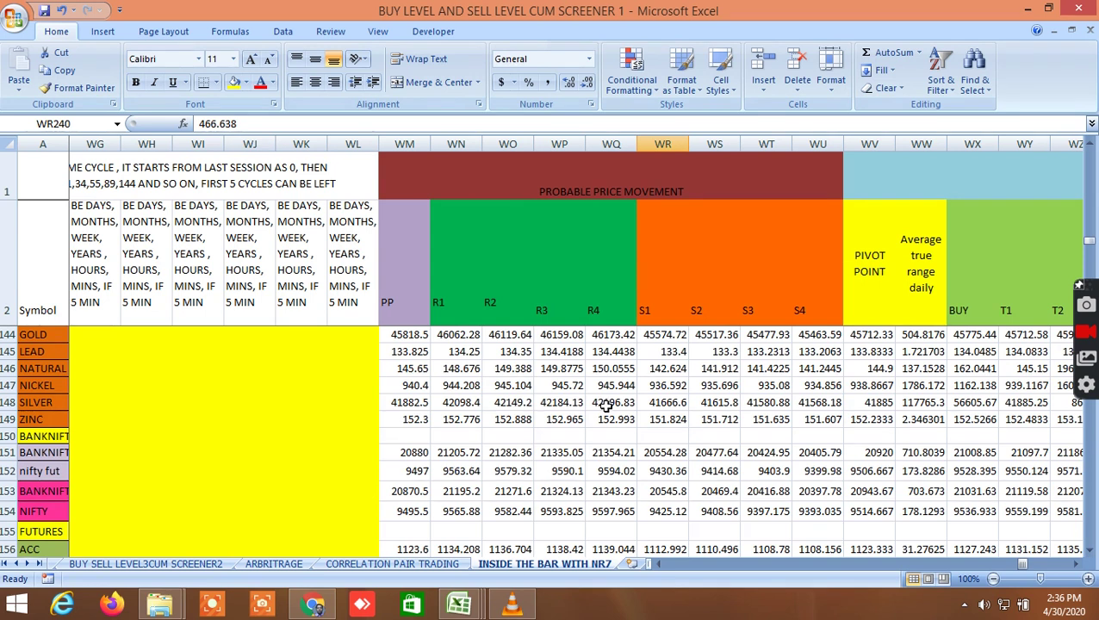
scroll(841, 488, "down", 1)
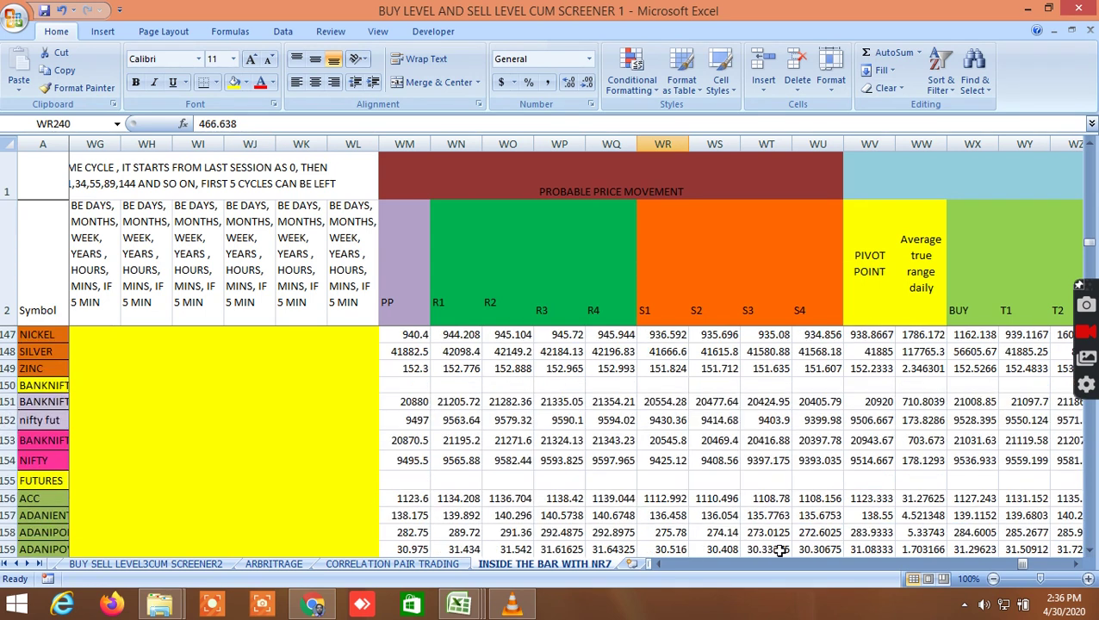
Step: Page left past the Elliott wave and Fibonacci columns to the Gann angle calculations
left_click(879, 568)
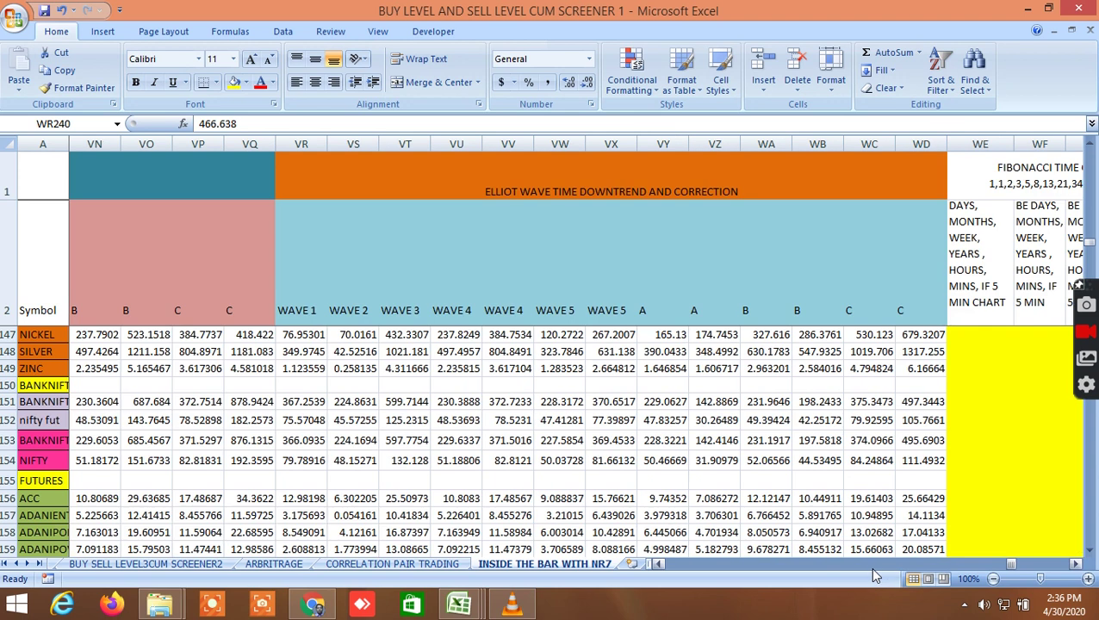
left_click(867, 563)
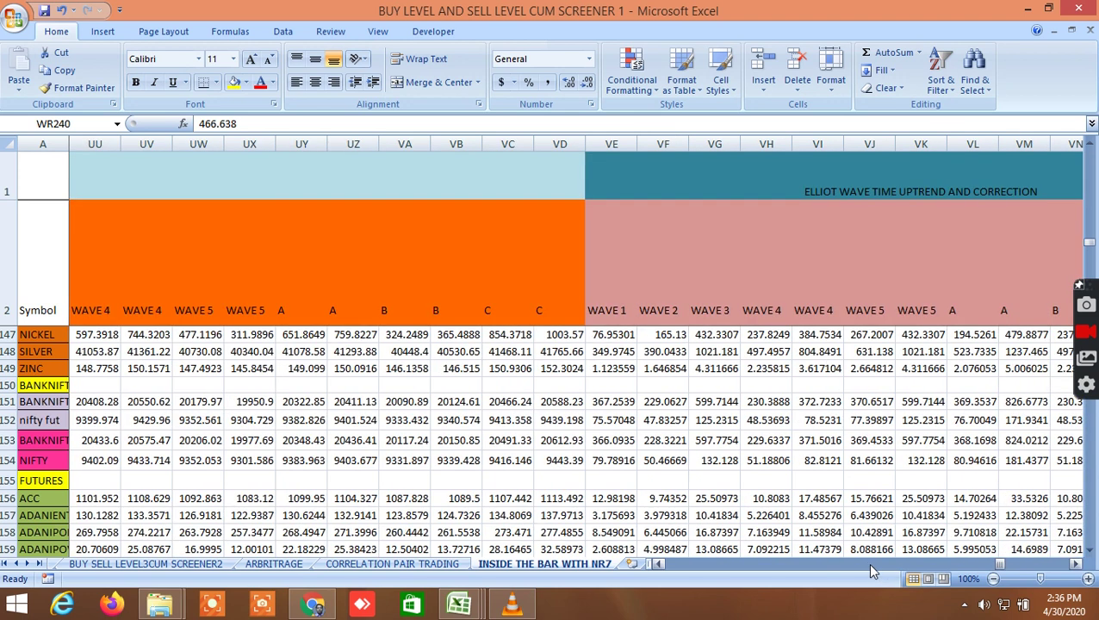
left_click(867, 562)
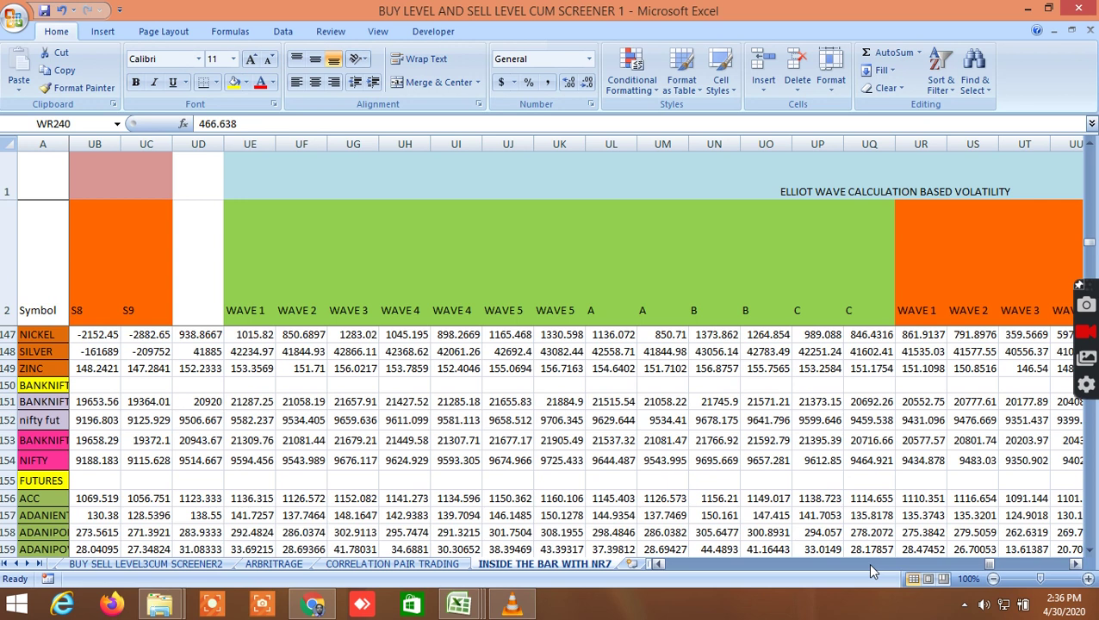
left_click(866, 562)
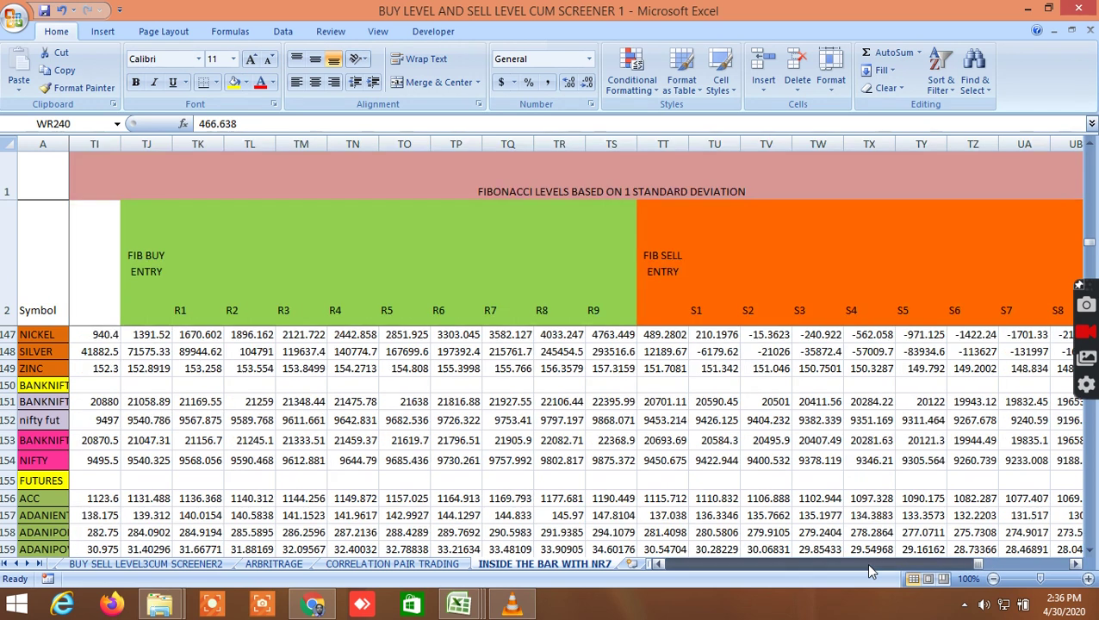
left_click(866, 563)
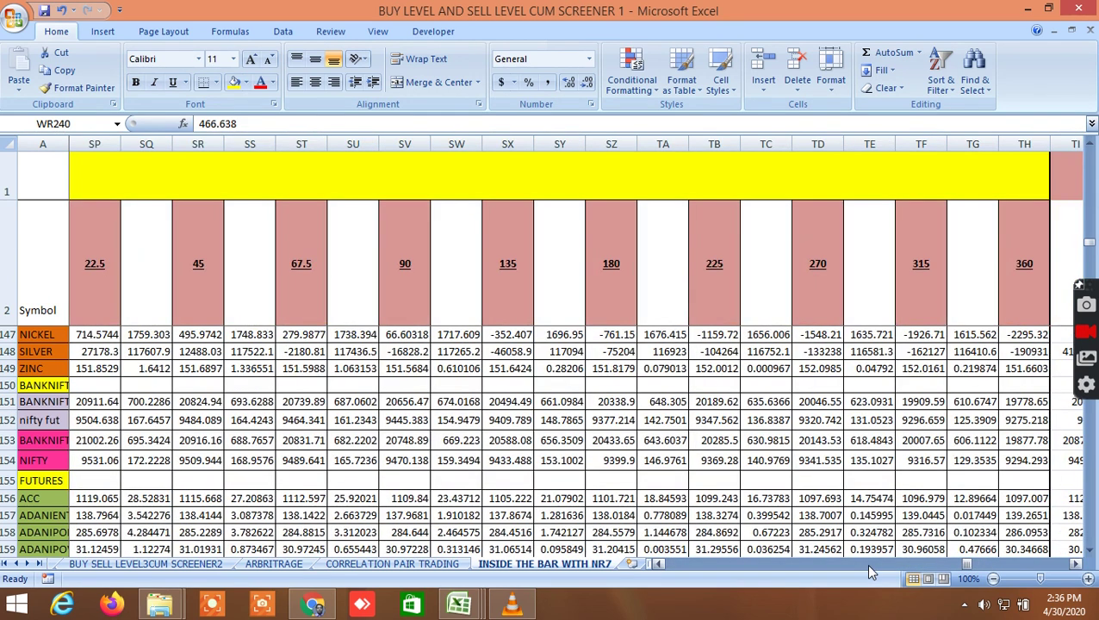
left_click(867, 562)
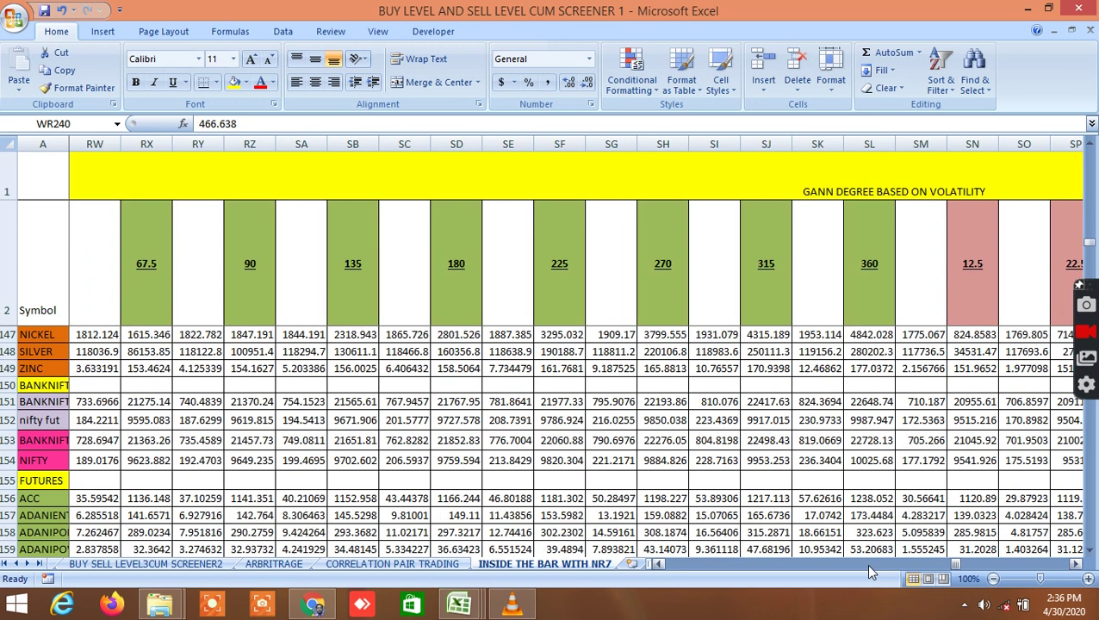
left_click(865, 564)
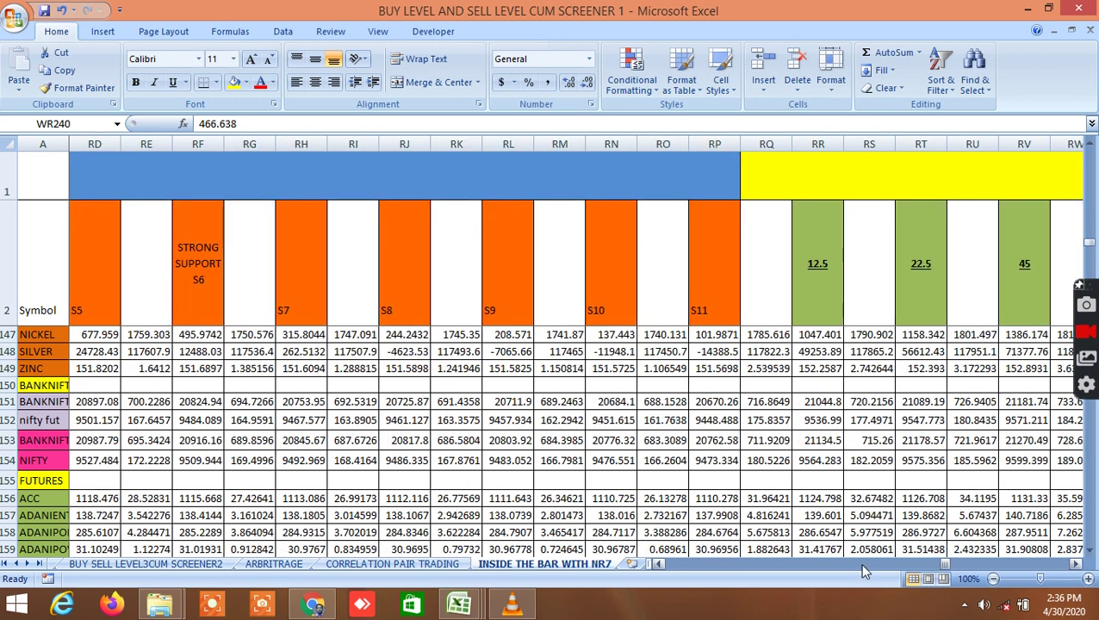
left_click(866, 564)
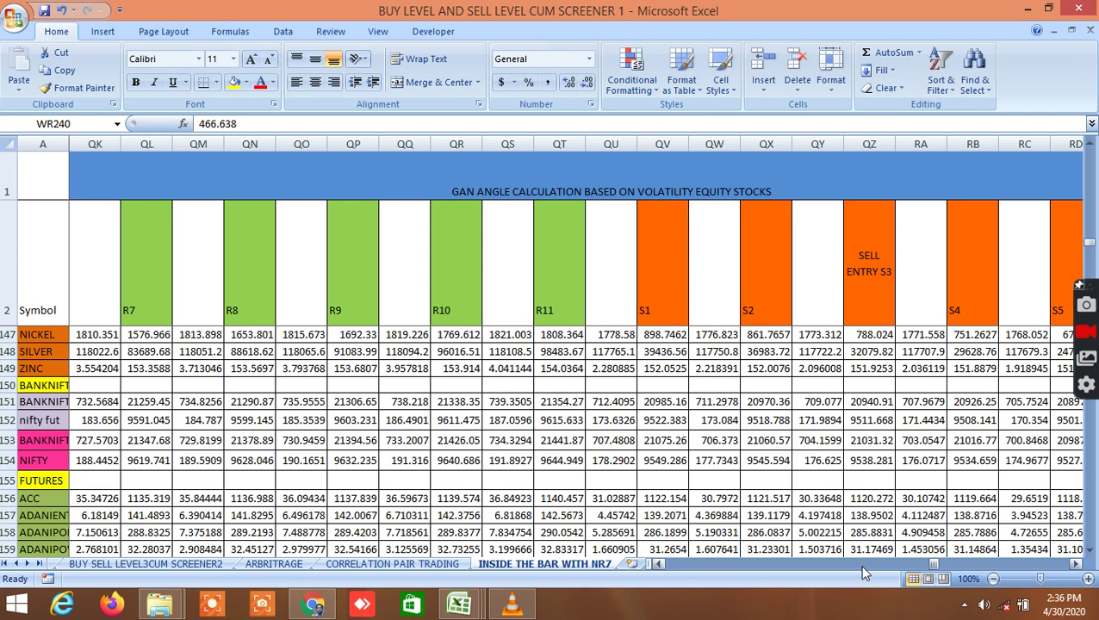
left_click(864, 566)
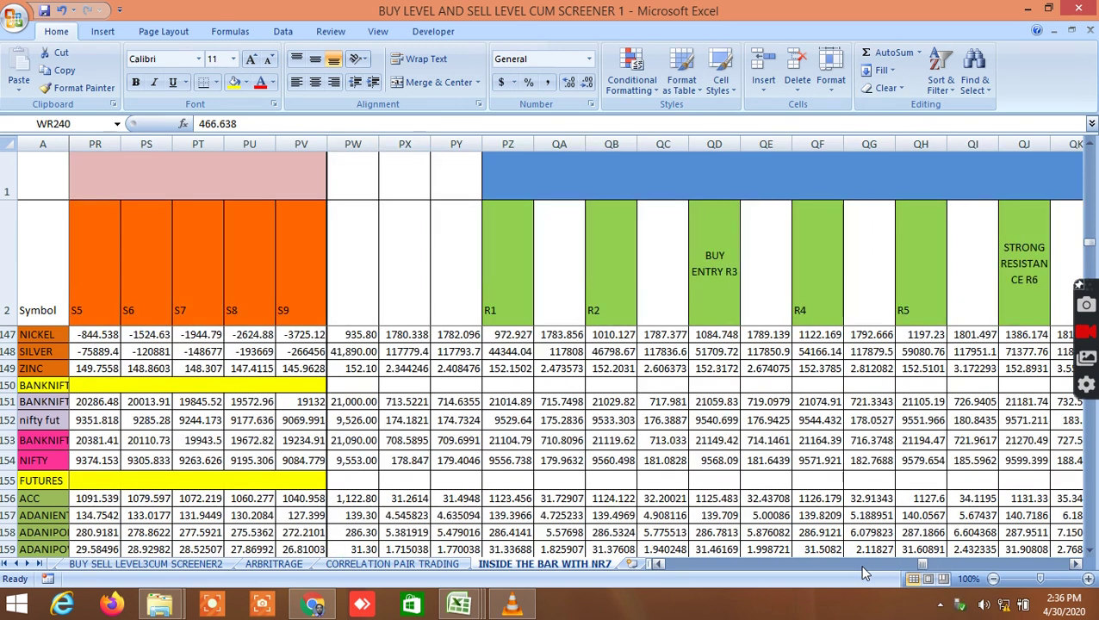
Step: Return to the Fibonacci levels and check the BANKNIFTY futures R4 and NIFTY futures R5 values
left_click(865, 565)
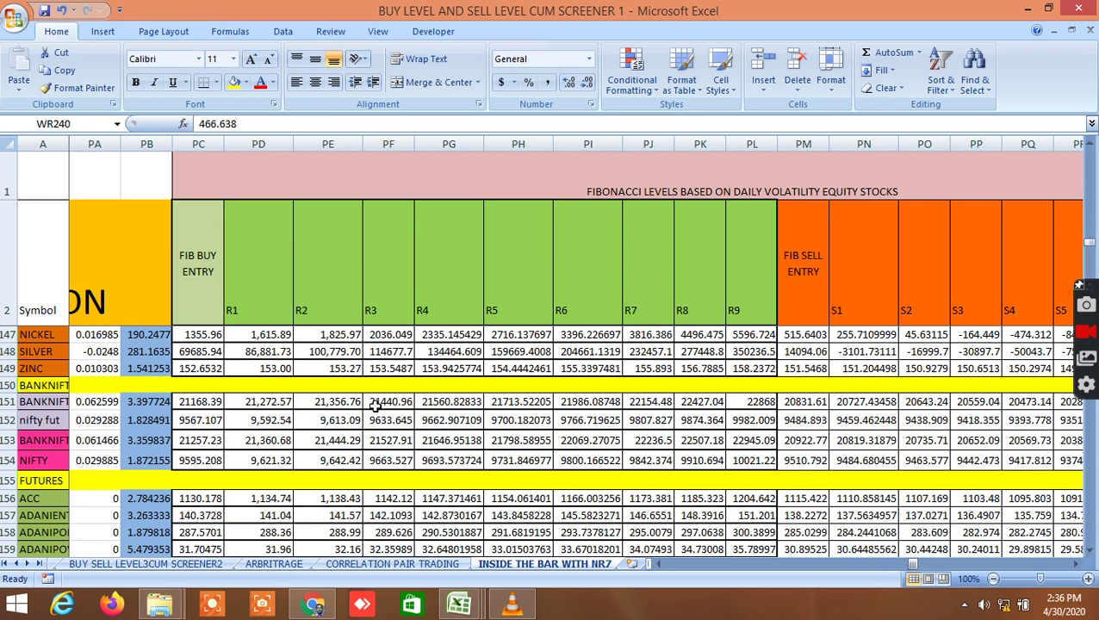
left_click(452, 402)
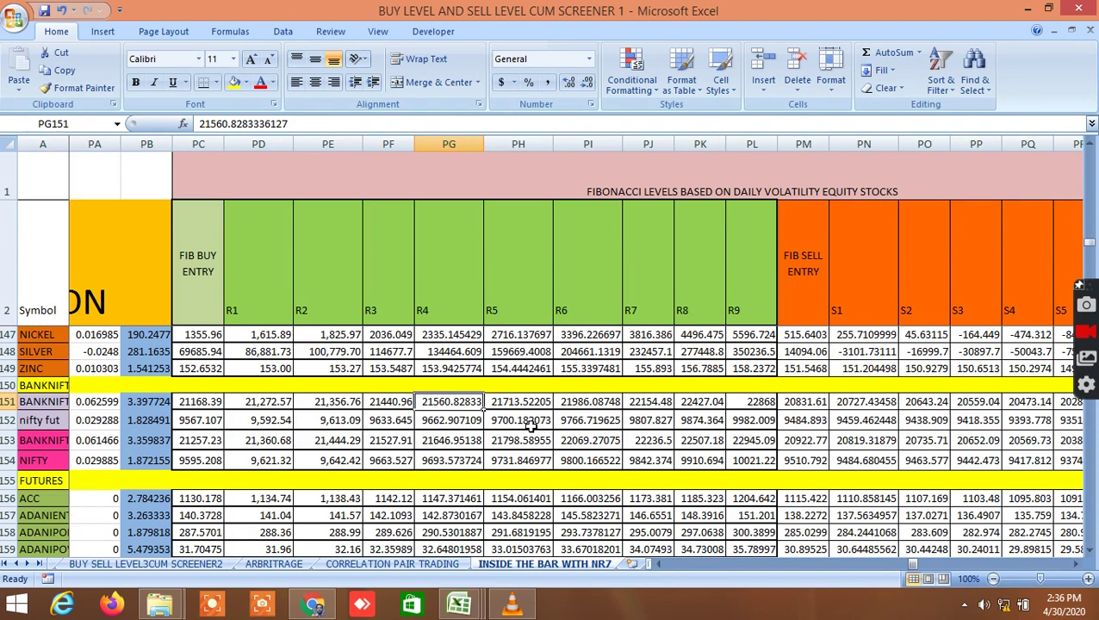
left_click(519, 420)
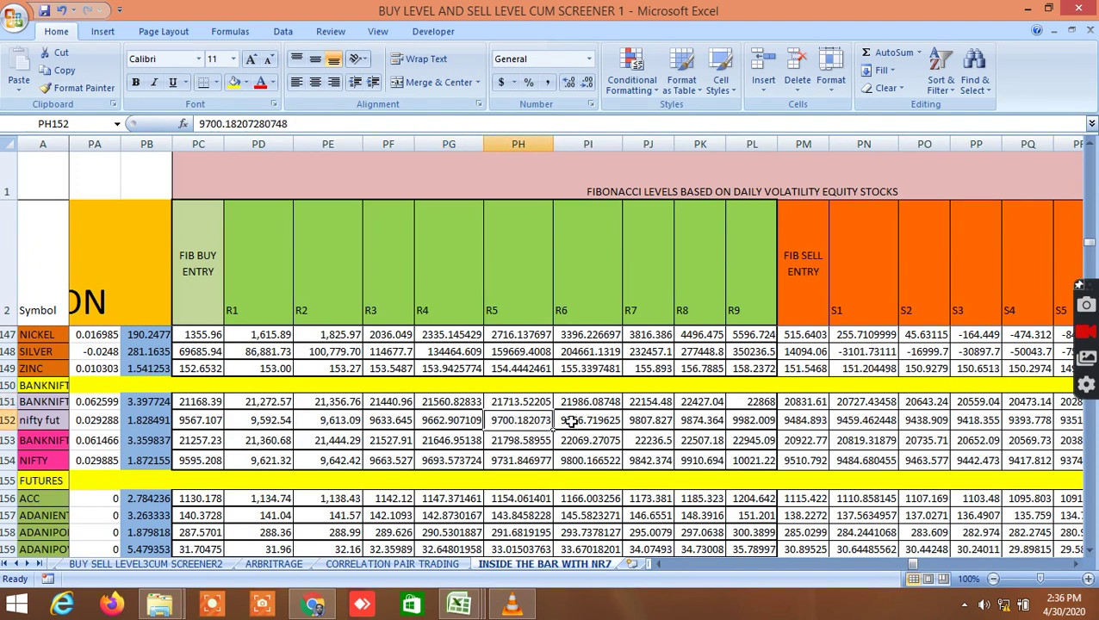
left_click(466, 402)
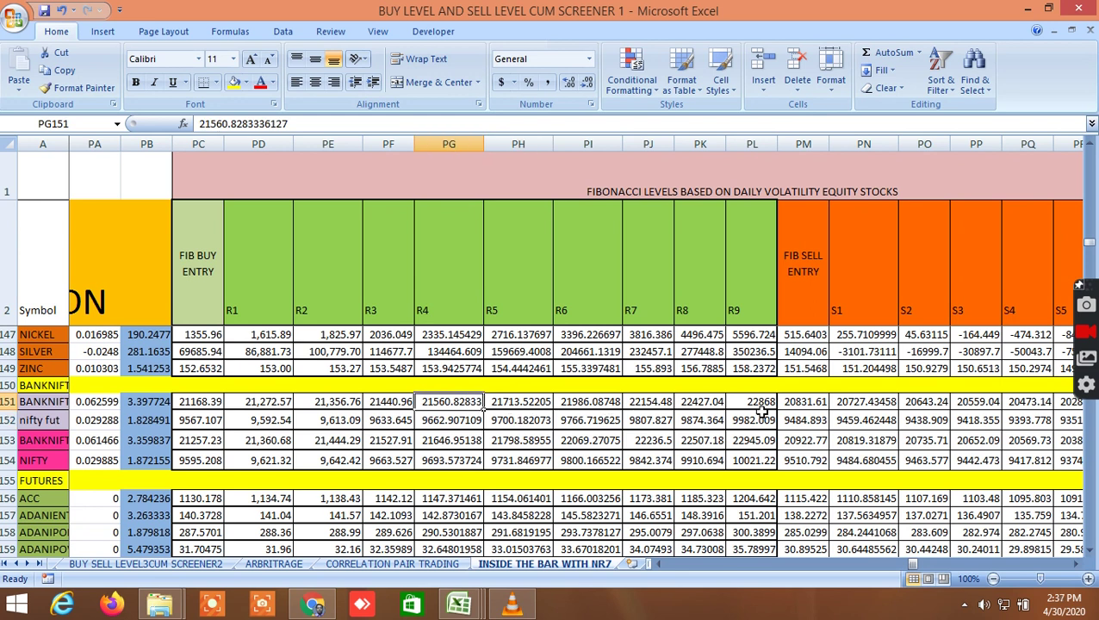
left_click(1078, 564)
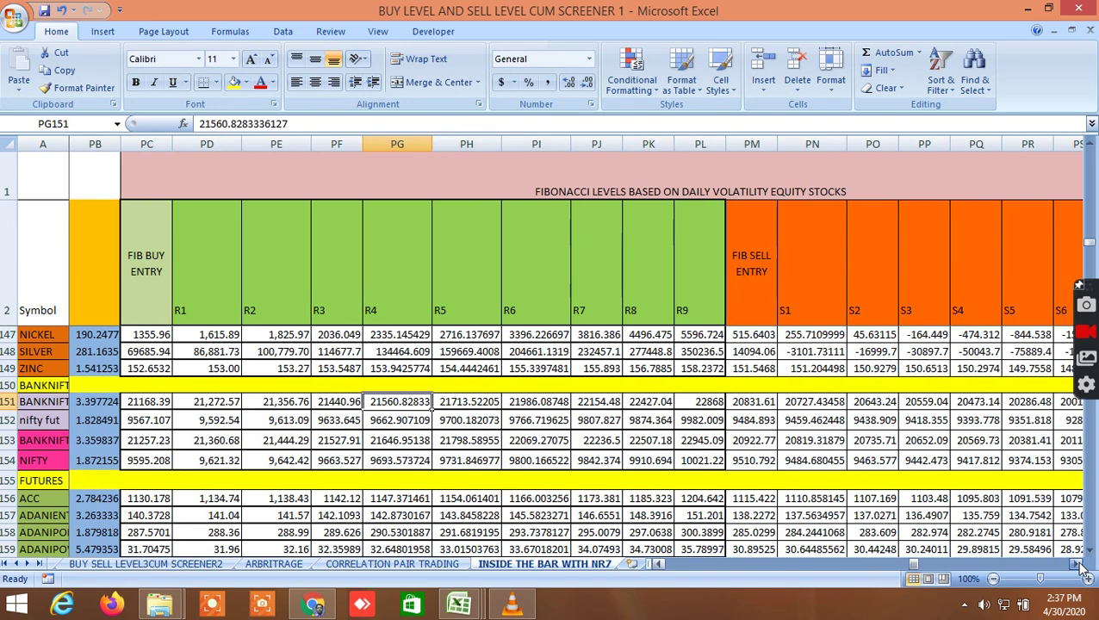
Step: Scroll right past the Fibonacci S1–S9 sell levels to the next R1–R10 block from column PZ
left_click(1077, 564)
left_click(1077, 564)
left_click(1078, 564)
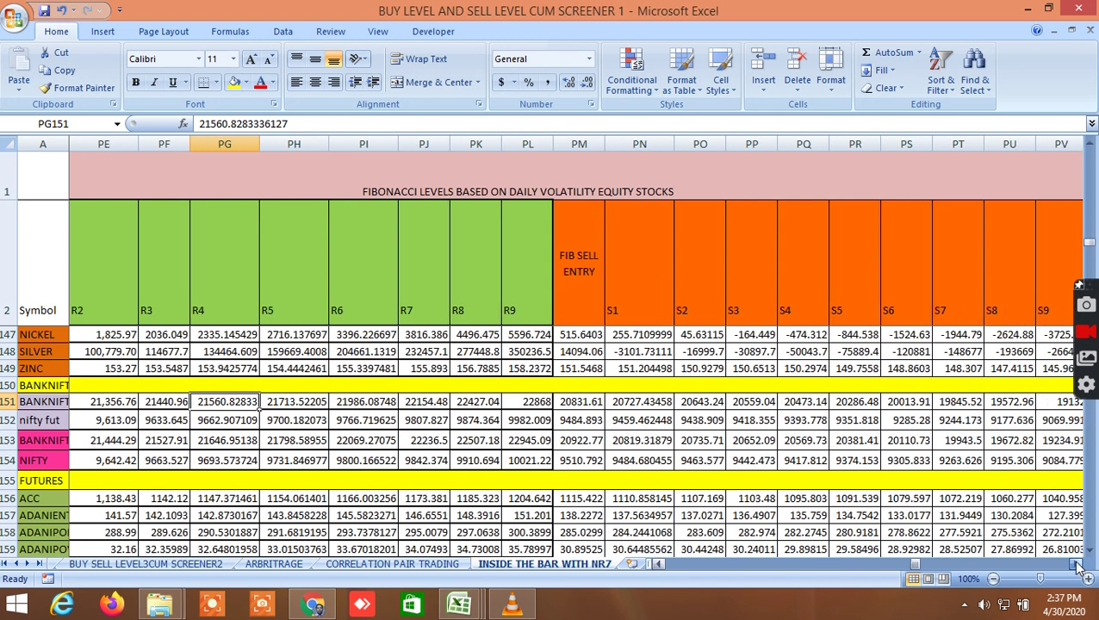
left_click(1077, 564)
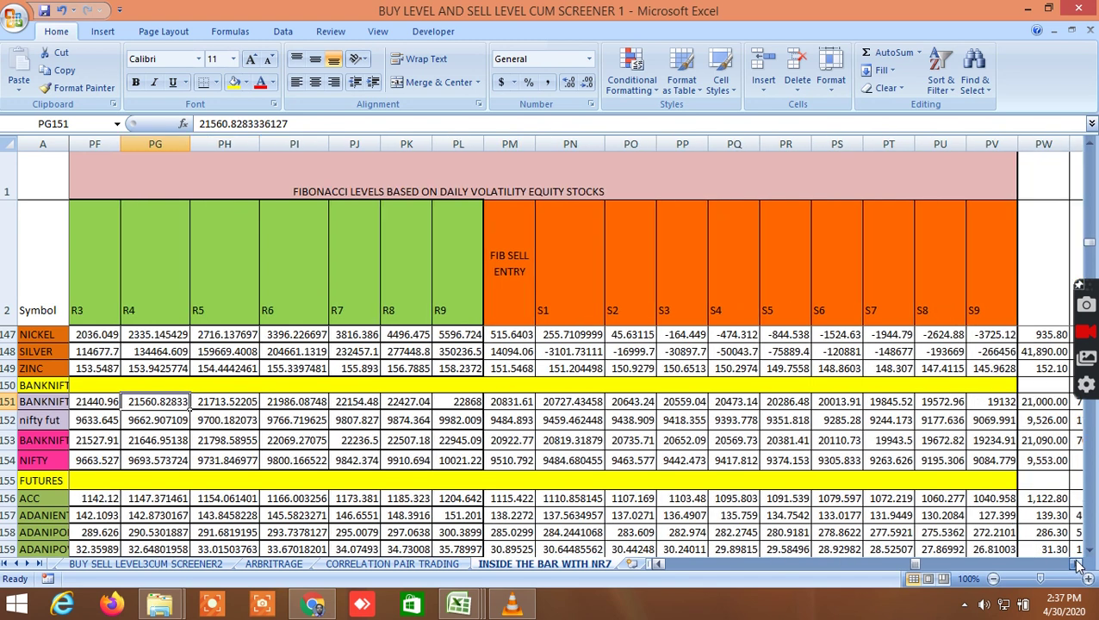
left_click(1077, 564)
left_click(1077, 564)
left_click(1077, 564)
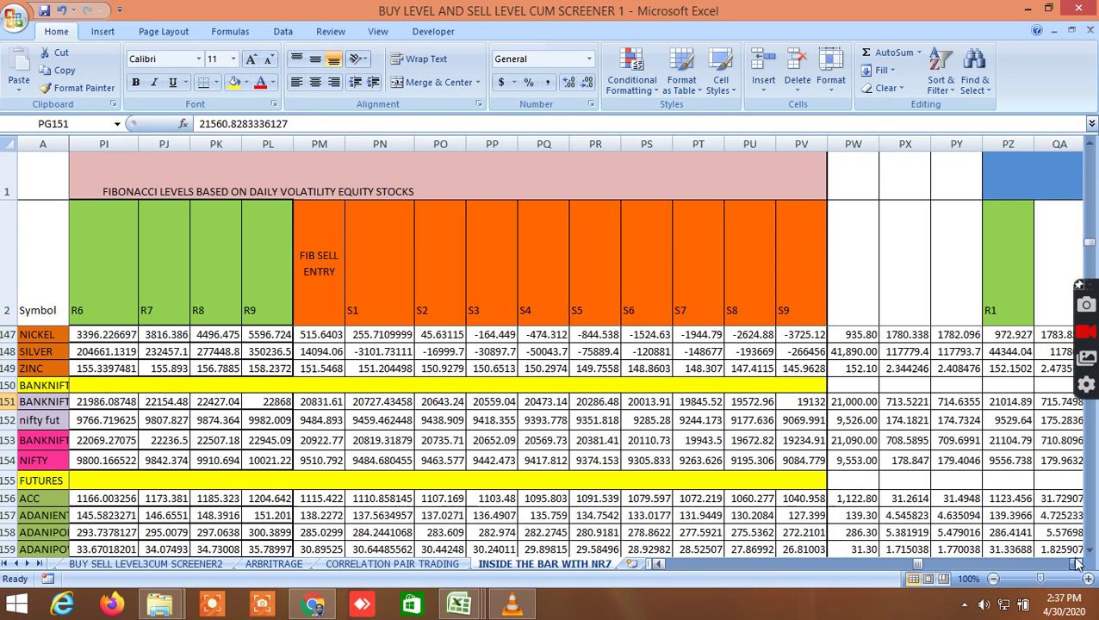
left_click(1077, 564)
left_click(1077, 564)
left_click(1077, 564)
left_click(1078, 564)
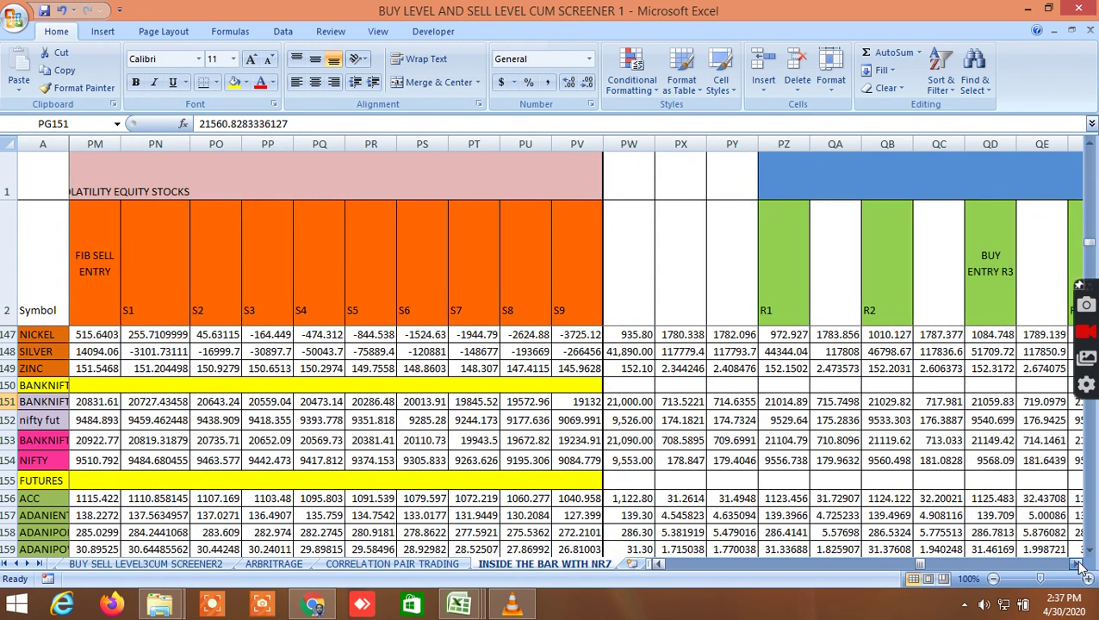
left_click(1077, 564)
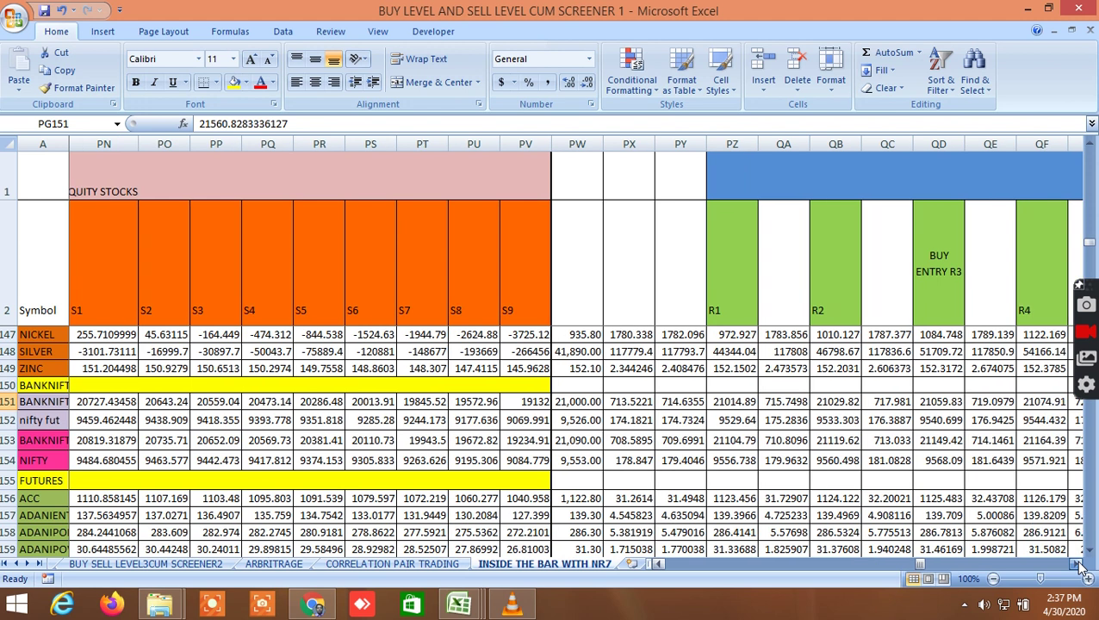
left_click(1077, 564)
left_click(1077, 564)
left_click(1077, 564)
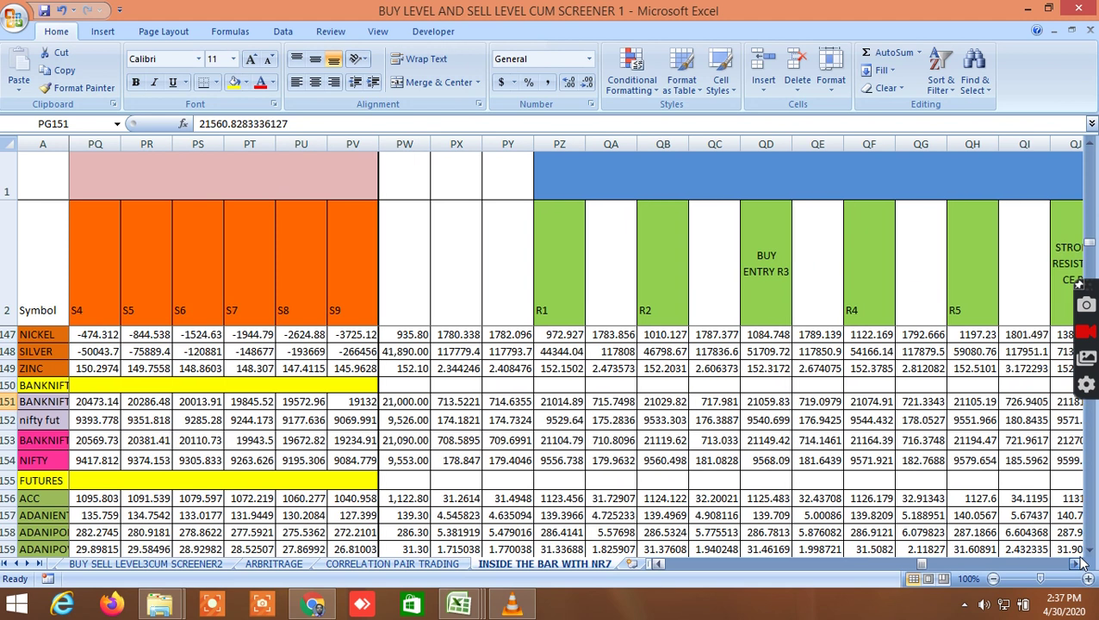
left_click(1078, 564)
left_click(1077, 564)
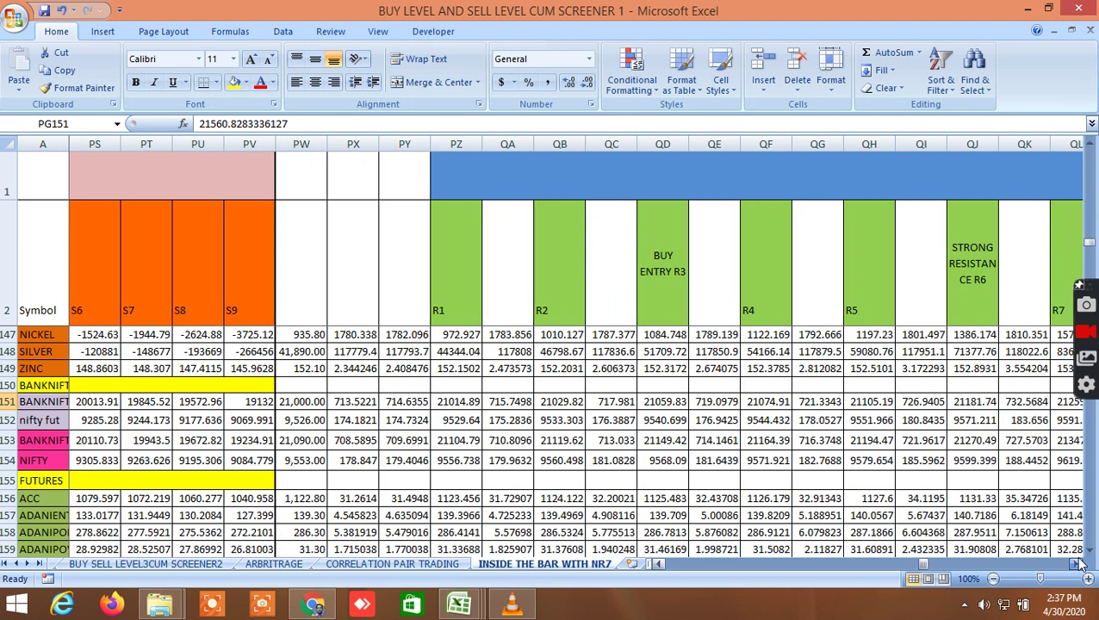
left_click(1077, 564)
left_click(1077, 564)
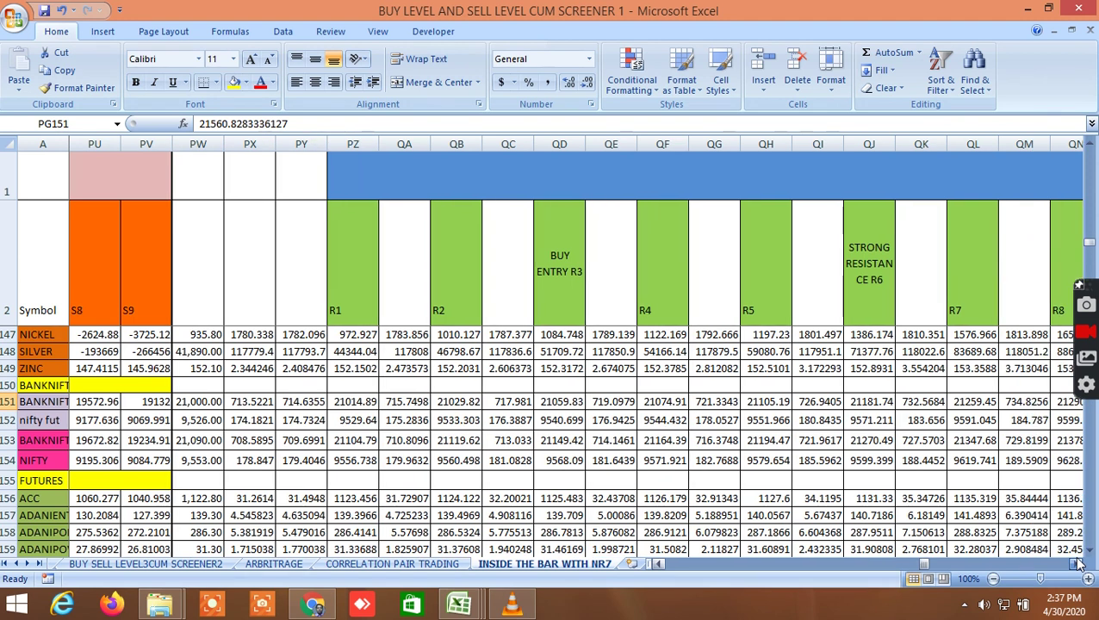
left_click(1078, 564)
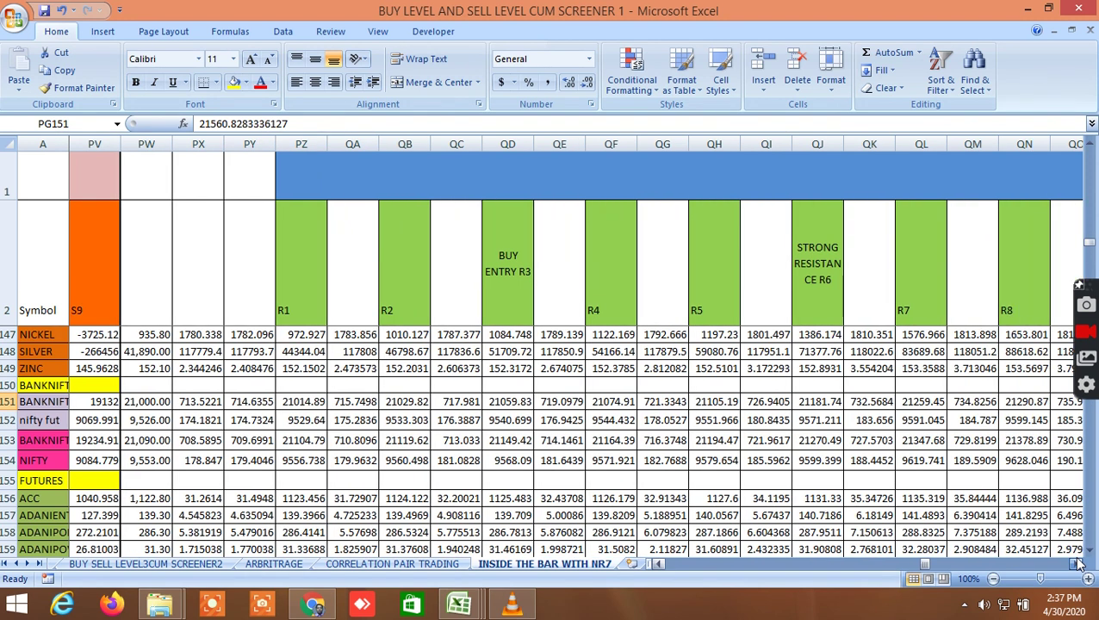
left_click(1077, 564)
left_click(1077, 564)
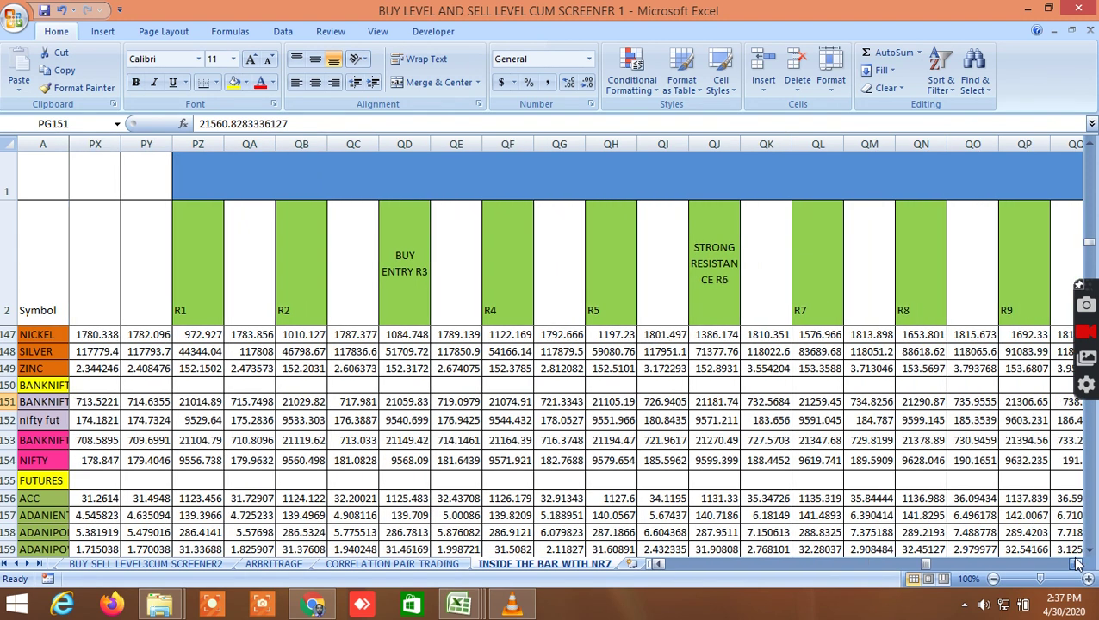
left_click(1077, 564)
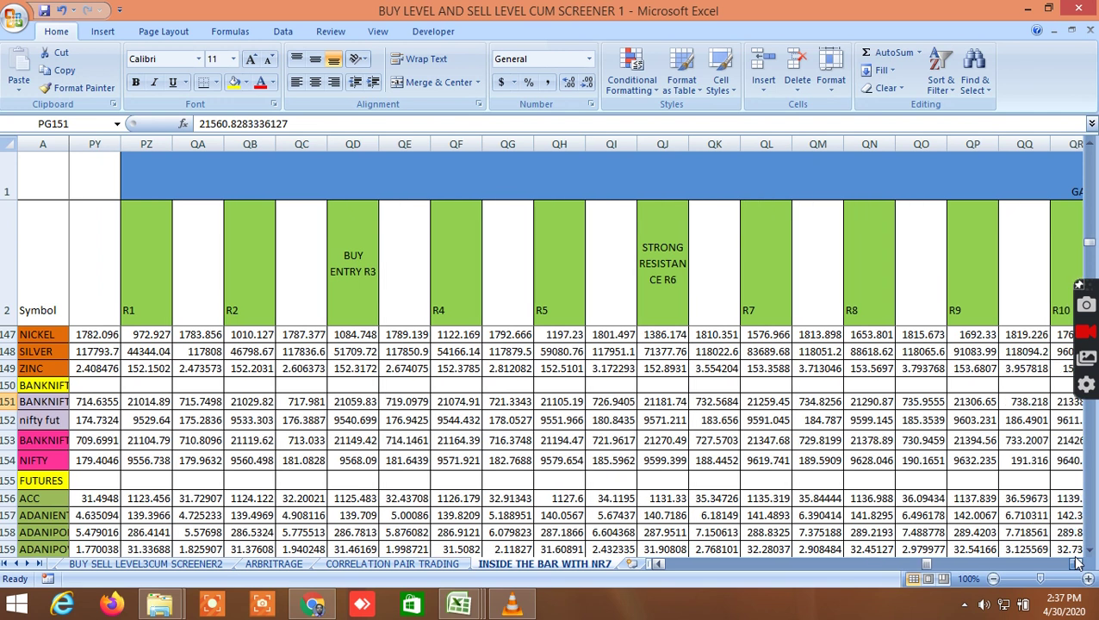
left_click(1077, 564)
Step: Scroll right through the Gann angle resistance levels to support columns RB–RU (S4–S11)
left_click(1077, 564)
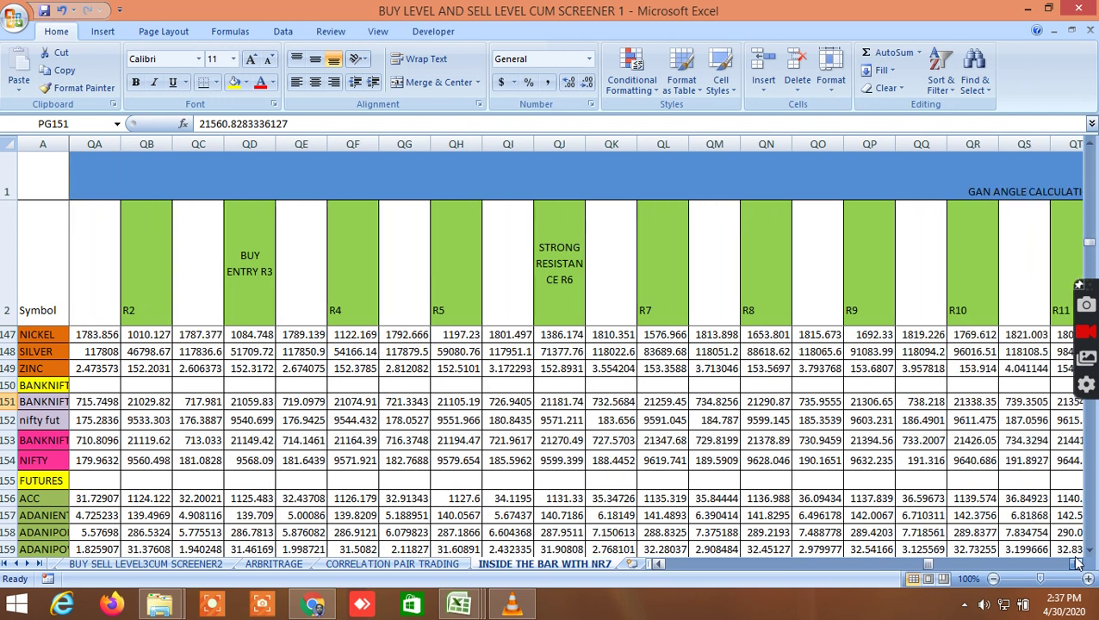
left_click(1078, 564)
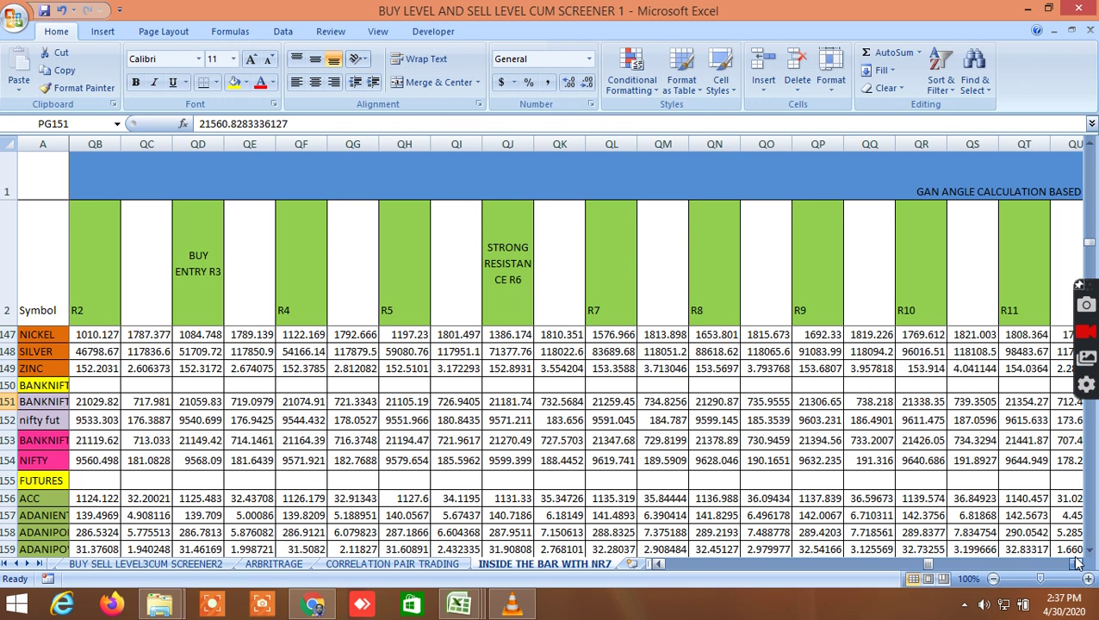
left_click(1077, 564)
left_click(1077, 564)
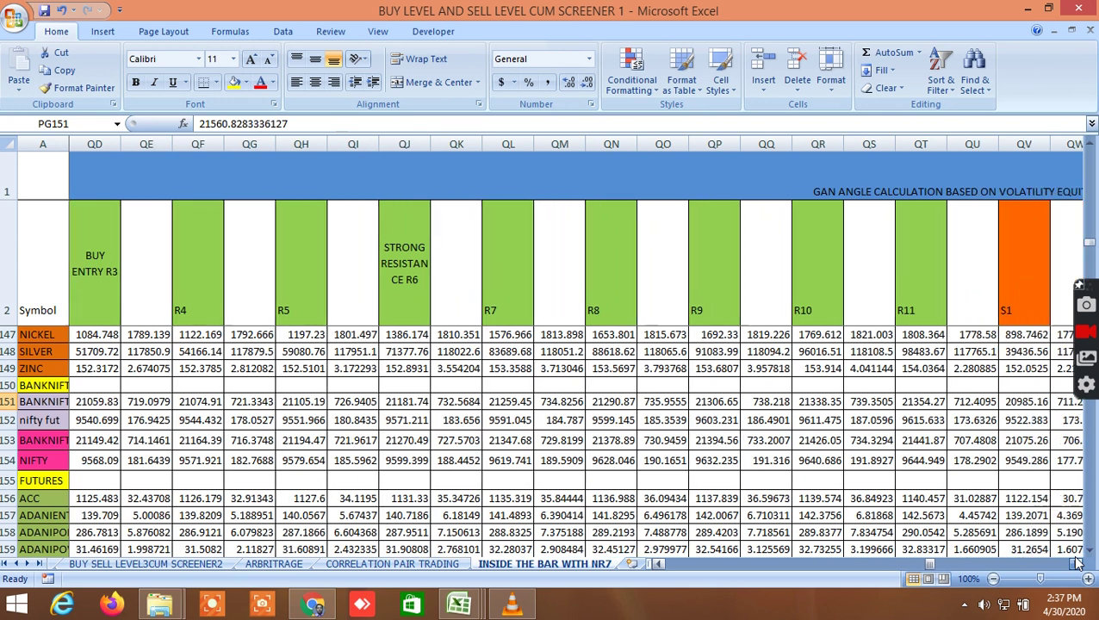
left_click(1078, 564)
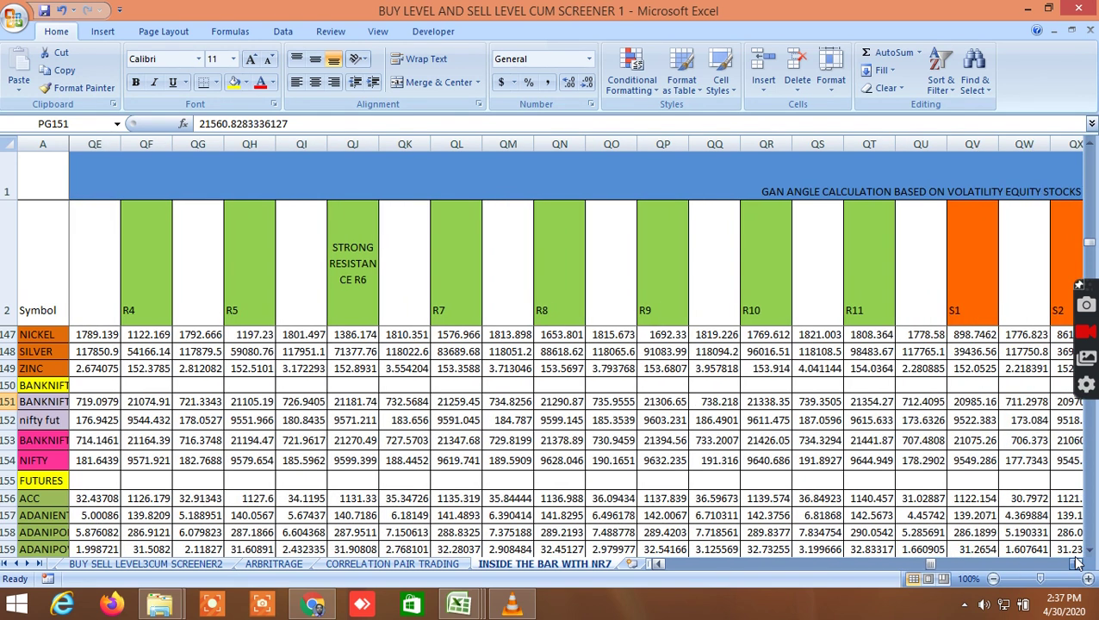
left_click(1078, 564)
left_click(1077, 564)
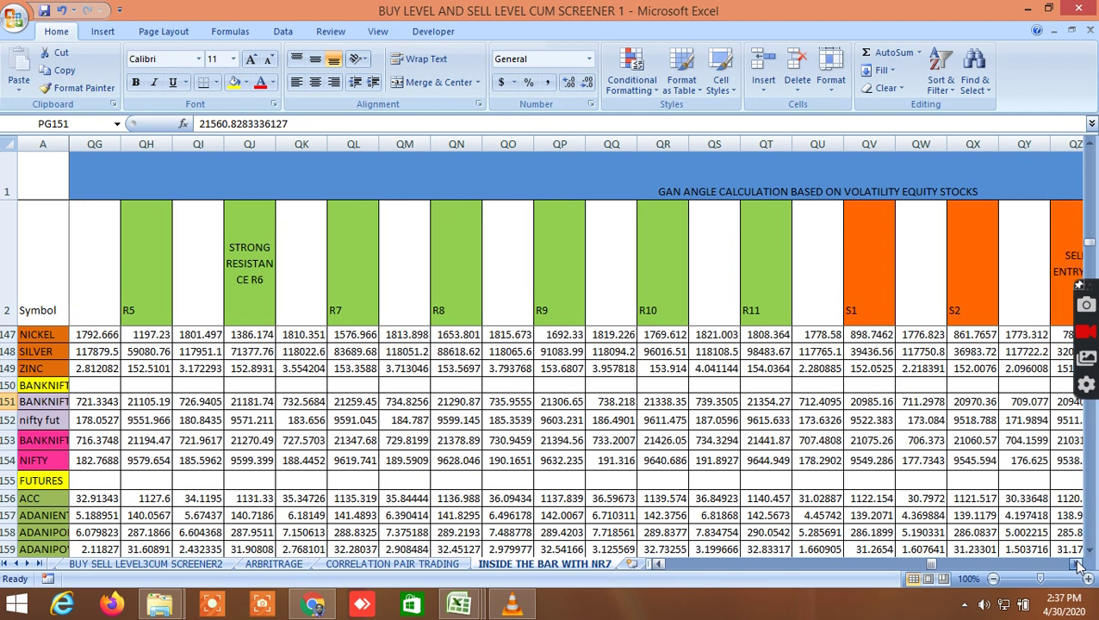
left_click(1077, 564)
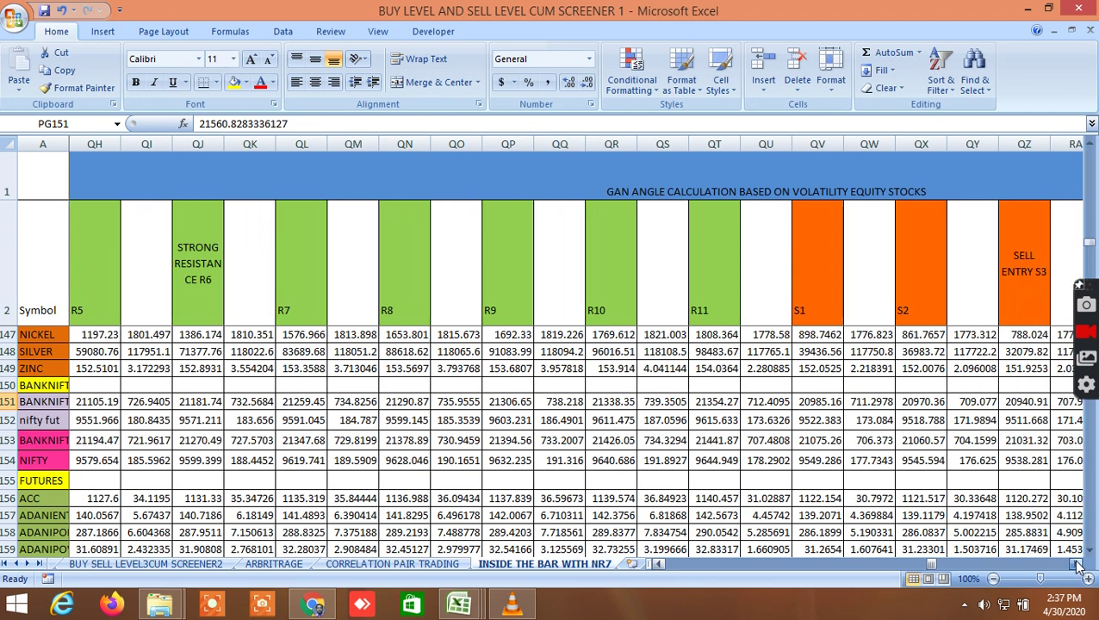
left_click(1077, 564)
left_click(1077, 564)
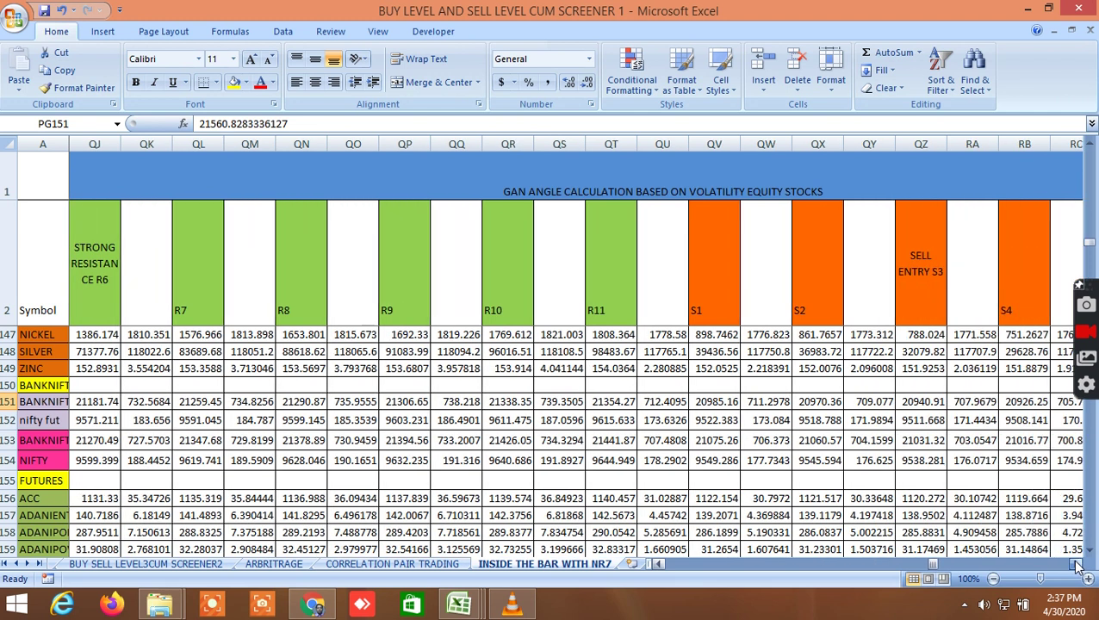
left_click(1078, 564)
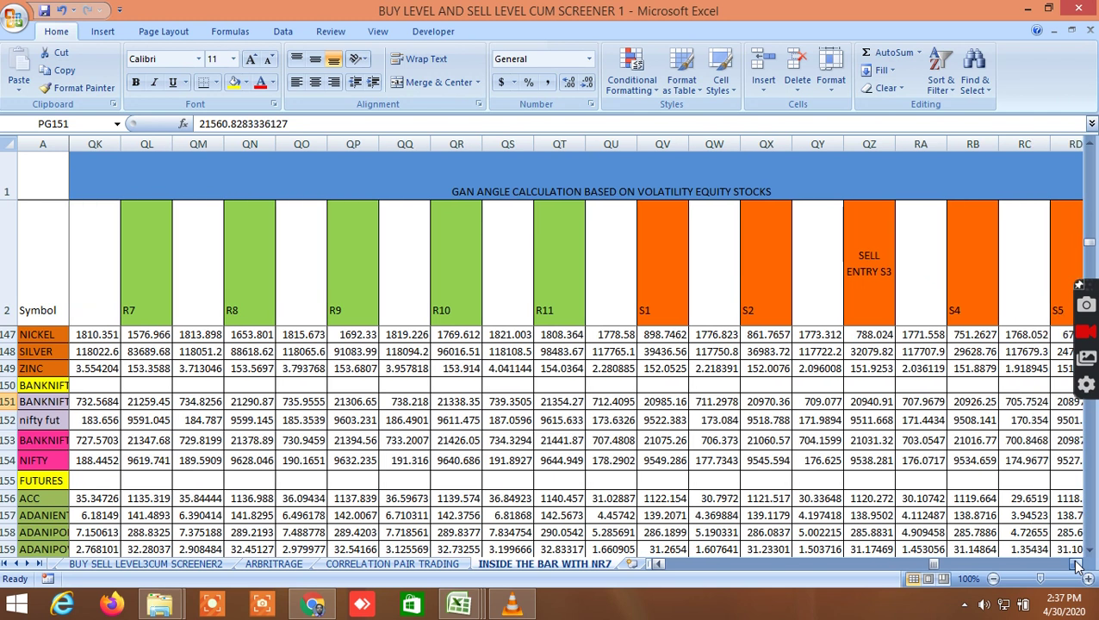
left_click(1077, 564)
left_click(1077, 564)
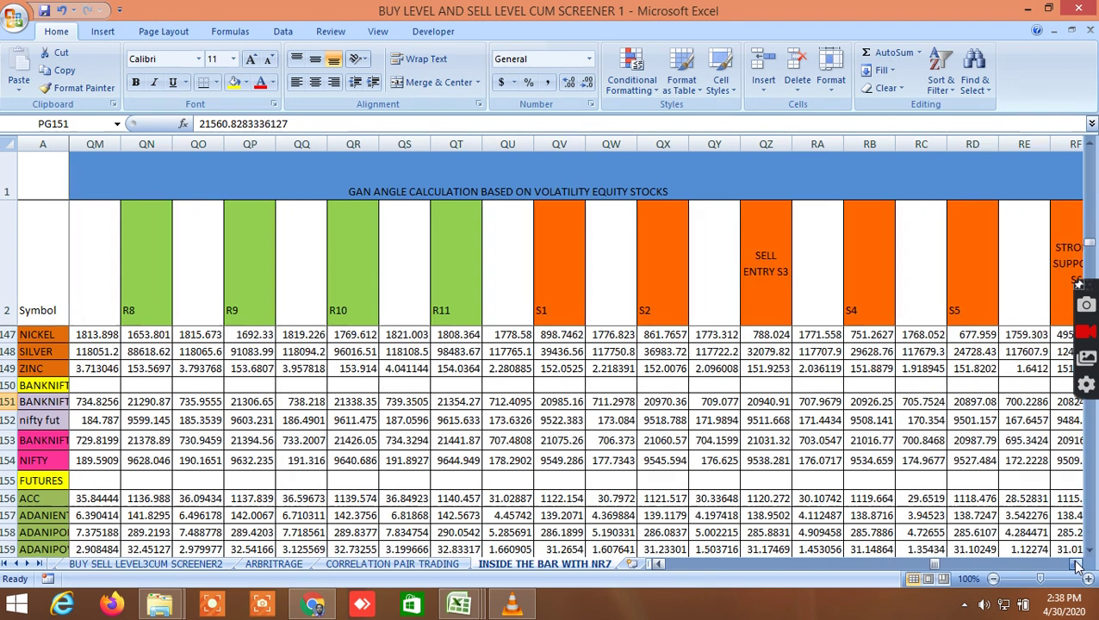
left_click(1077, 564)
left_click(1077, 564)
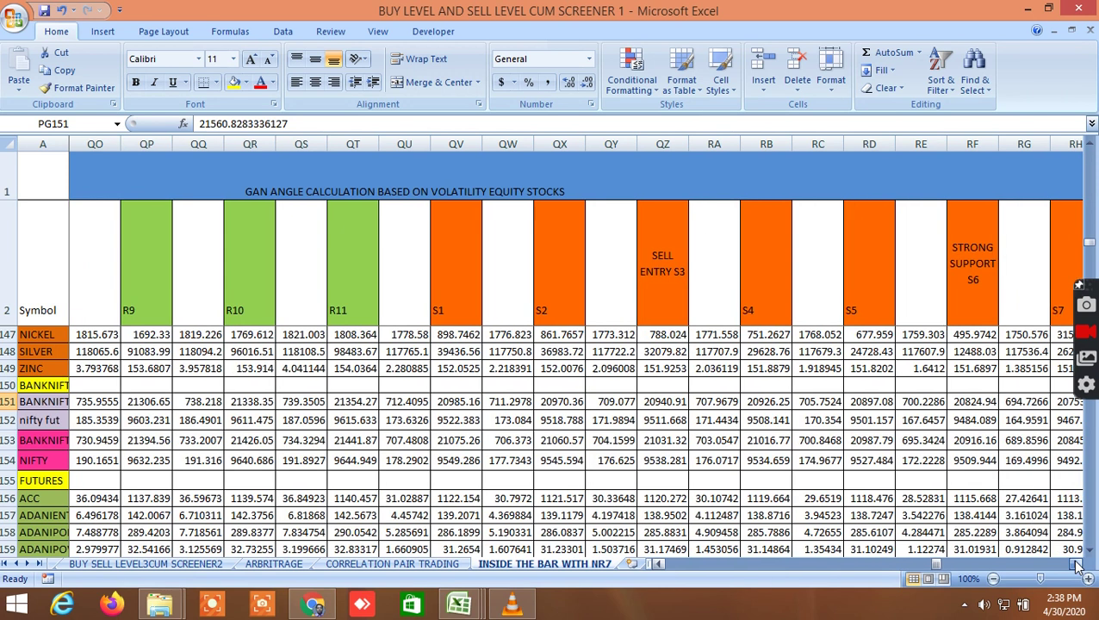
left_click(1077, 564)
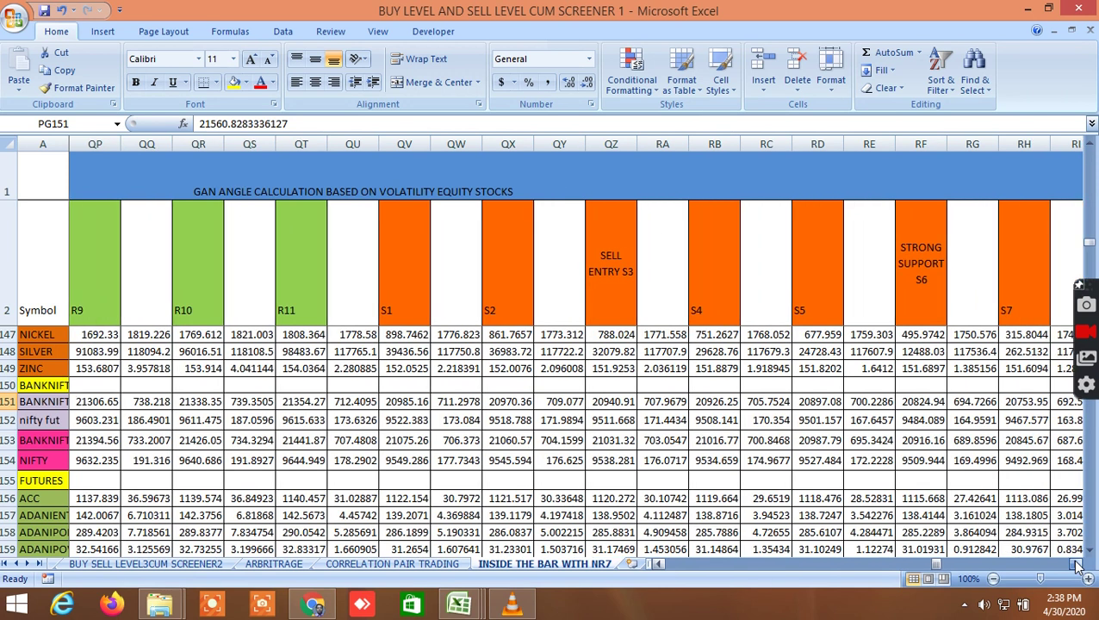
left_click(1077, 564)
left_click(1077, 564)
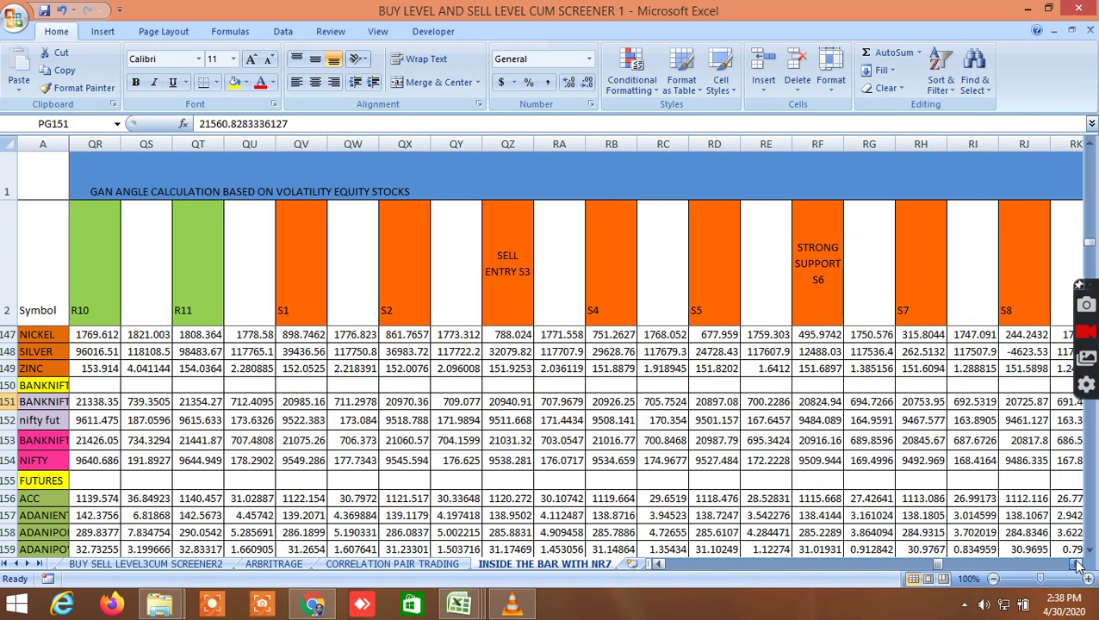
left_click(1077, 564)
left_click(1077, 564)
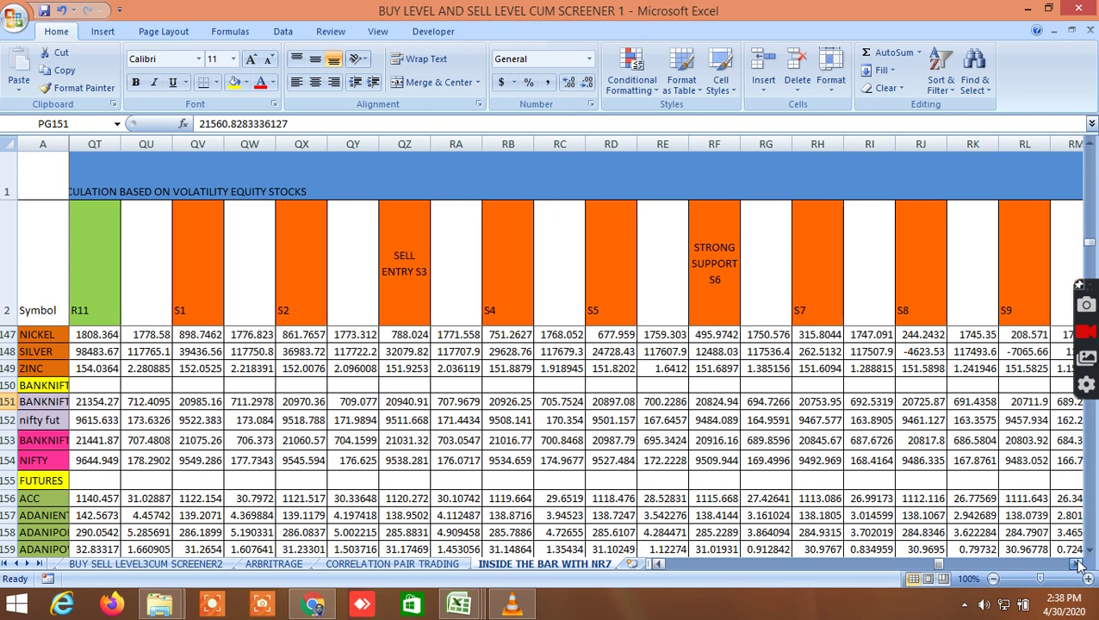
left_click(1078, 564)
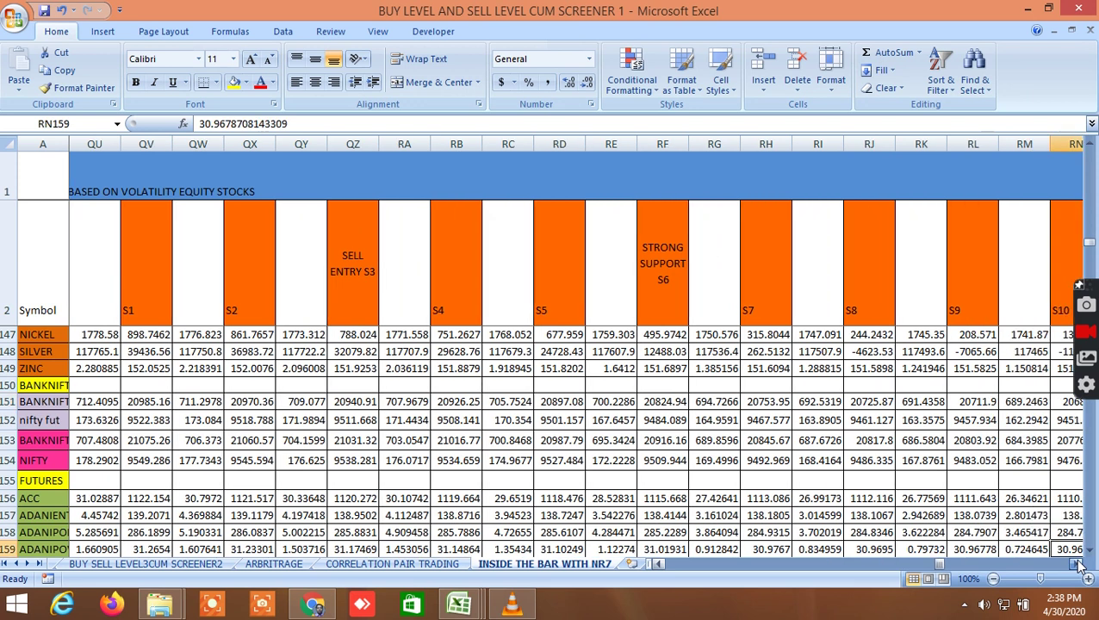
left_click(1077, 564)
left_click(1077, 564)
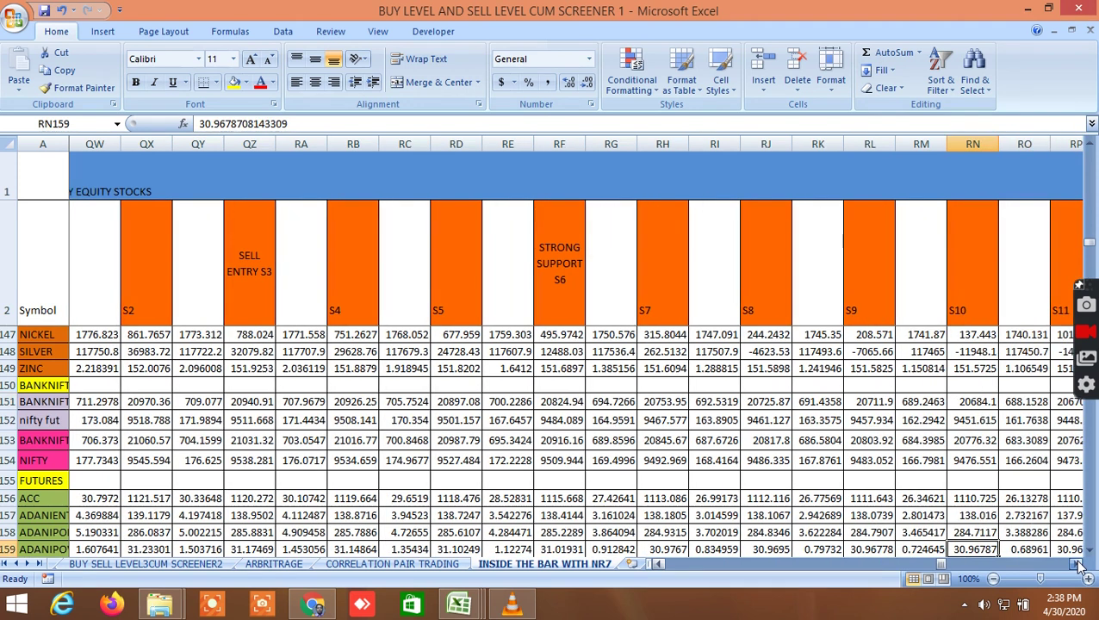
left_click(1078, 564)
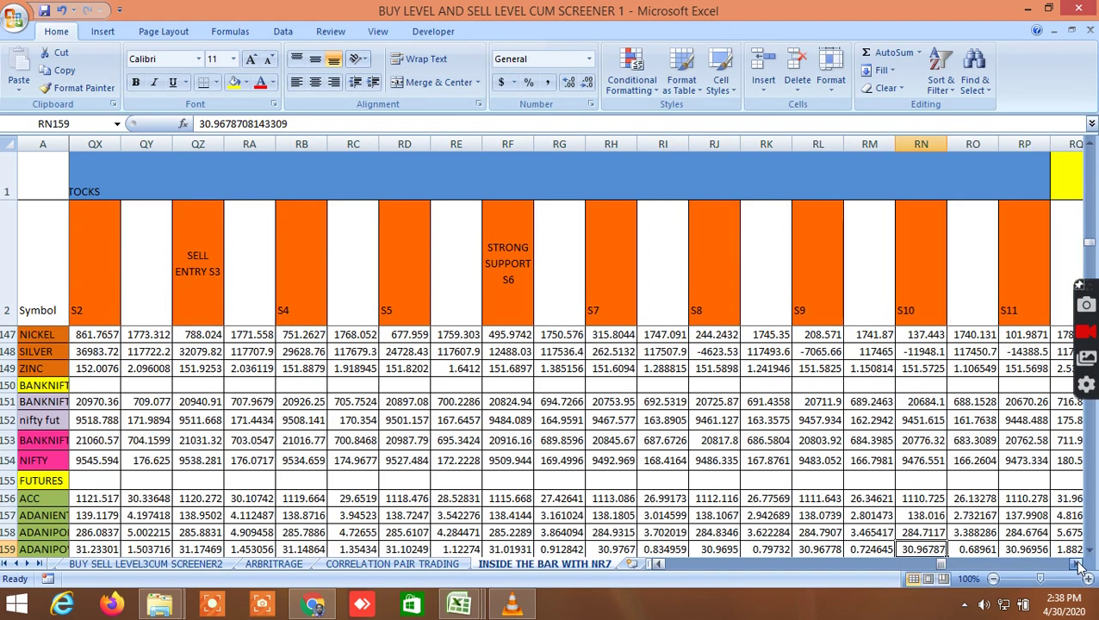
left_click(1077, 564)
left_click(1077, 564)
left_click(1077, 564)
left_click(1078, 564)
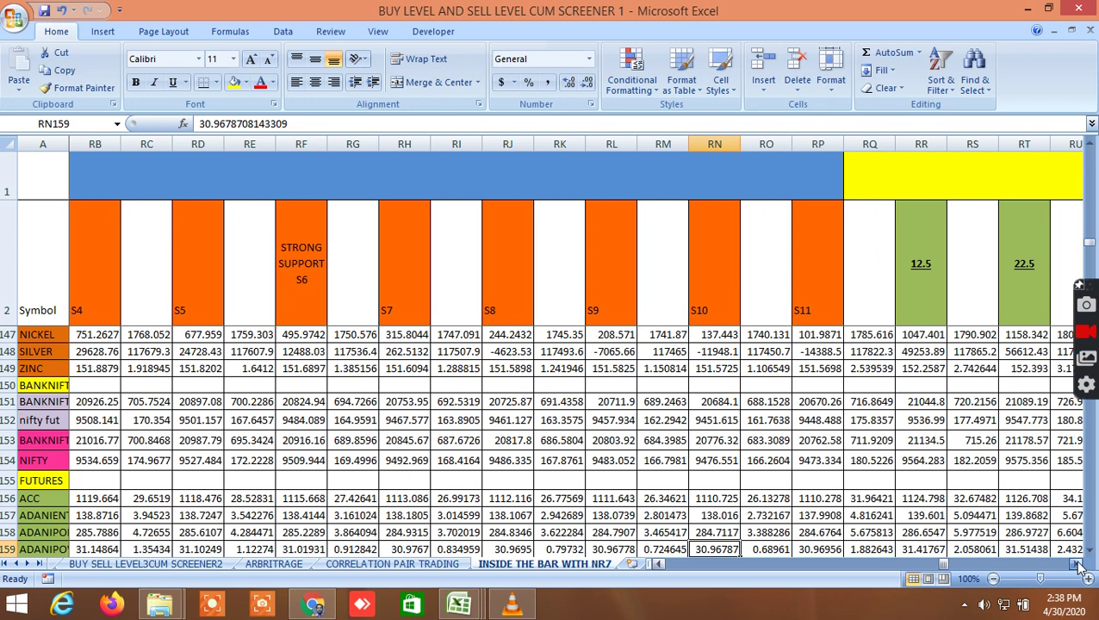
Step: Move right along row 159 into the pink Gann degree columns from 12.5 to 360
key("Right")
key("Right")
key("Right")
key("Right")
key("Right")
key("Right")
key("Right")
key("Right")
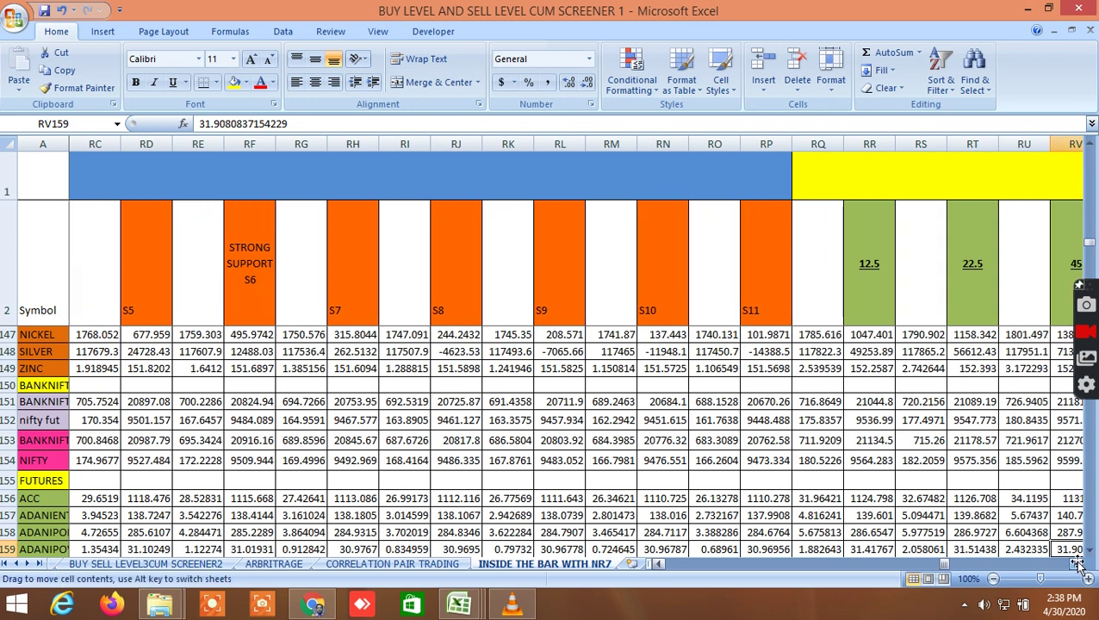
left_click(1078, 565)
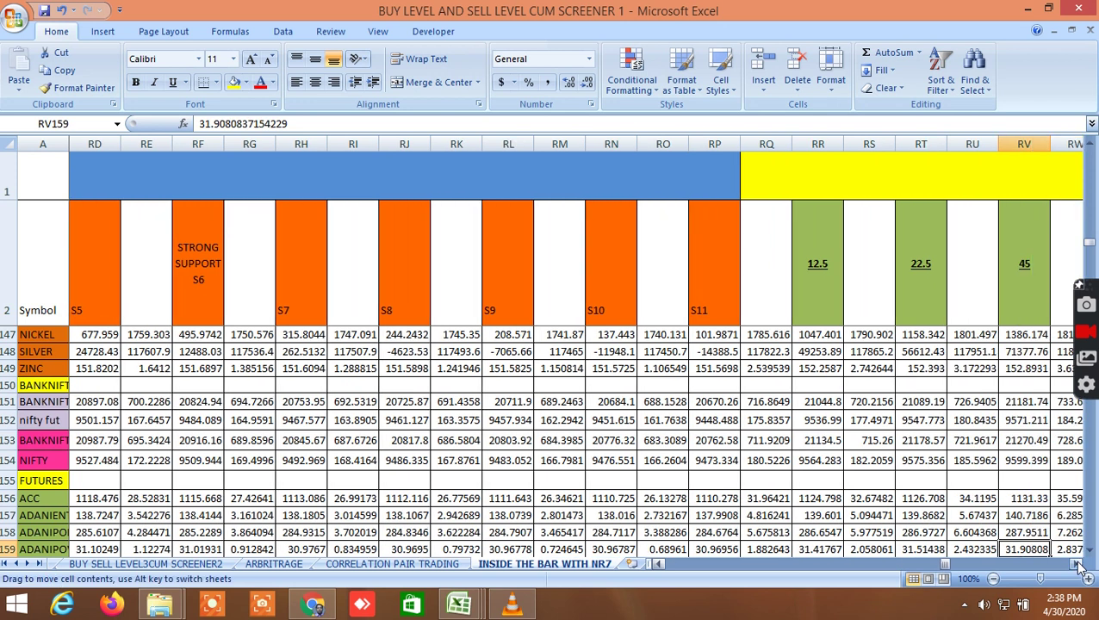
left_click(1077, 565)
left_click(1077, 564)
left_click(1077, 564)
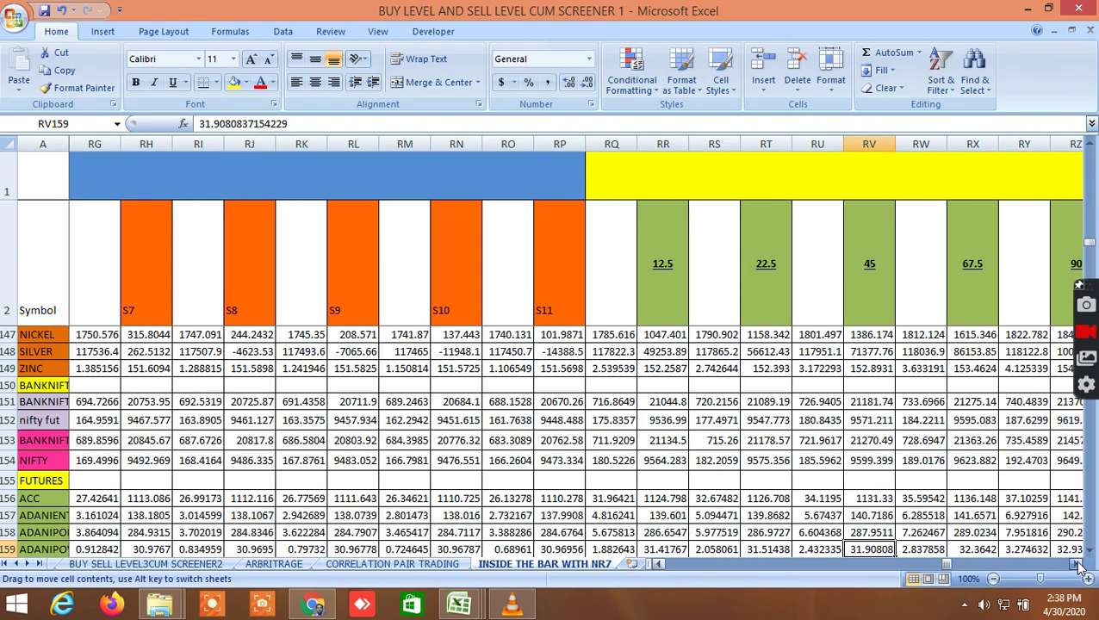
left_click(1077, 564)
left_click(1077, 564)
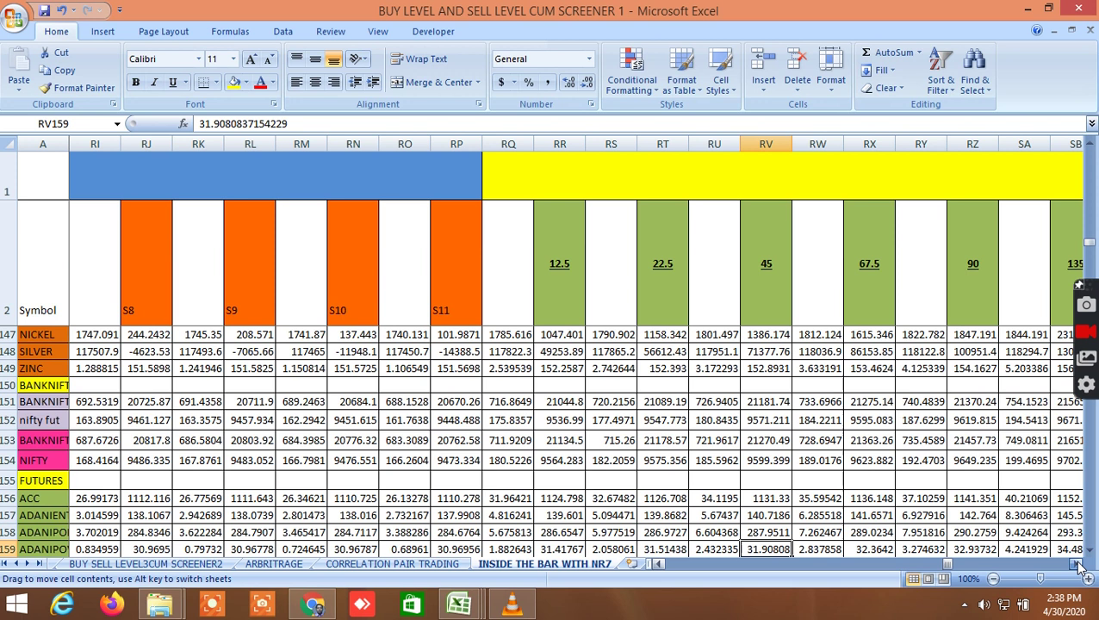
left_click(1077, 564)
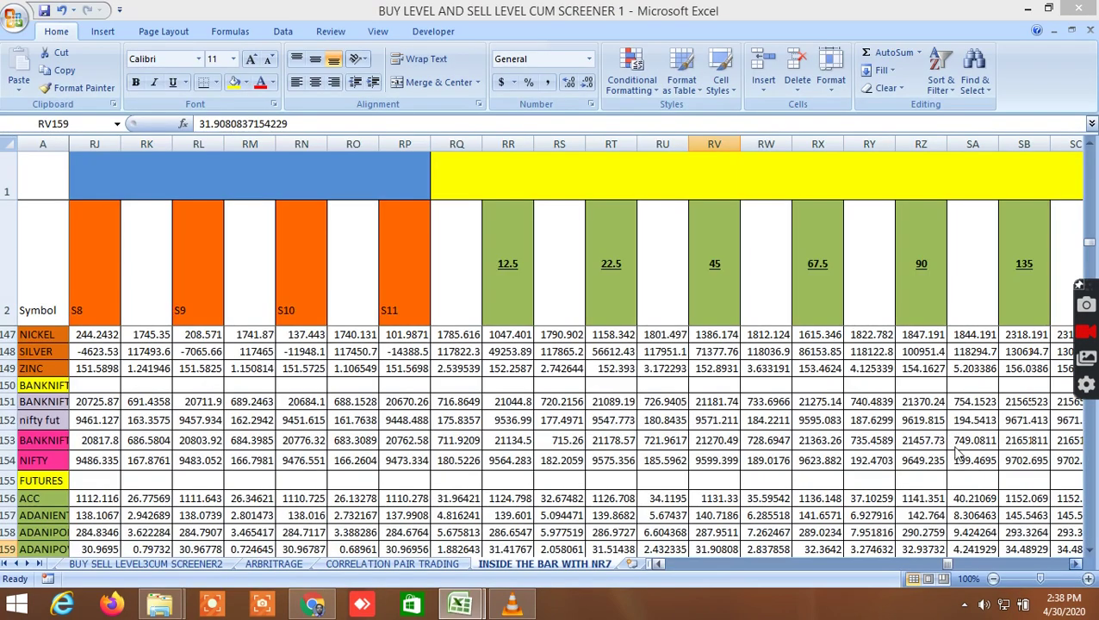
scroll(947, 440, "right", 1)
scroll(942, 419, "right", 1)
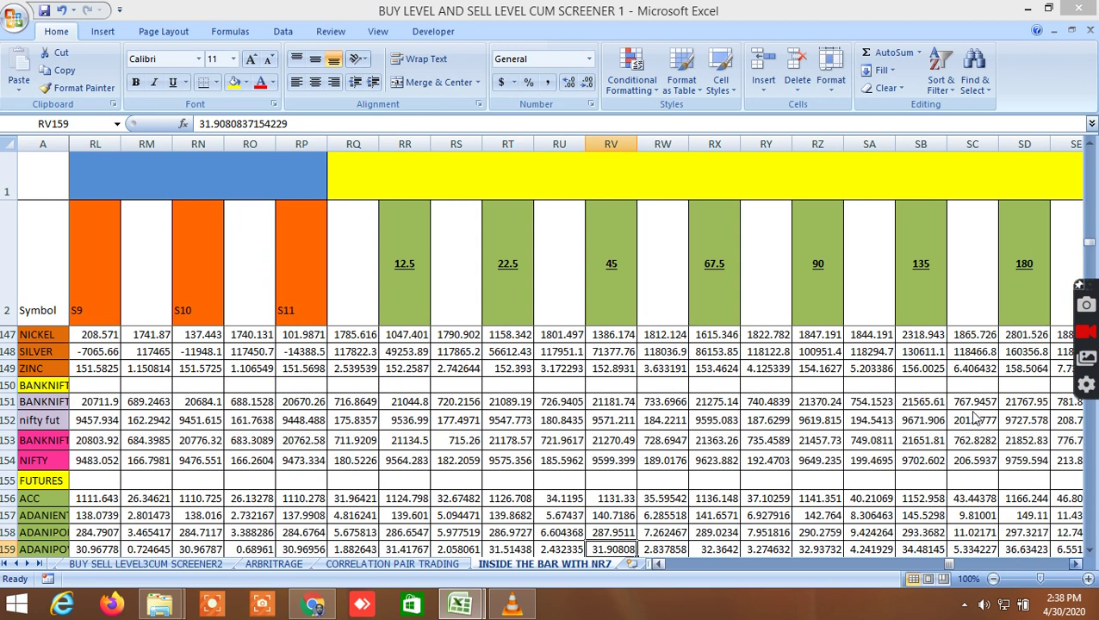
scroll(900, 413, "right", 1)
scroll(870, 406, "right", 1)
scroll(819, 412, "right", 1)
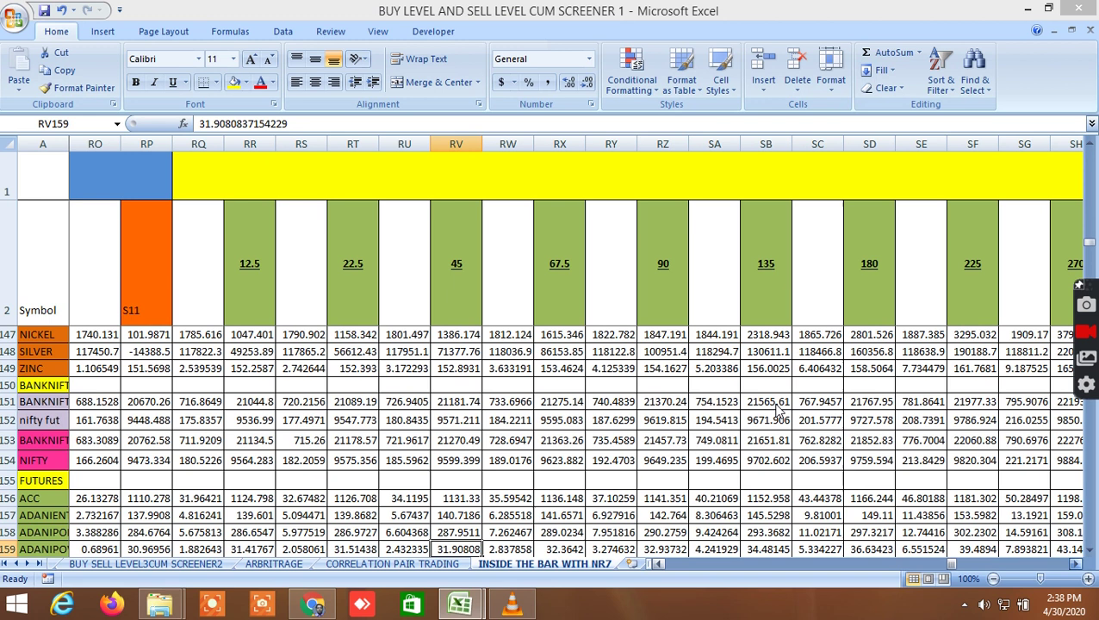
scroll(758, 411, "right", 1)
scroll(719, 411, "right", 1)
scroll(736, 431, "right", 1)
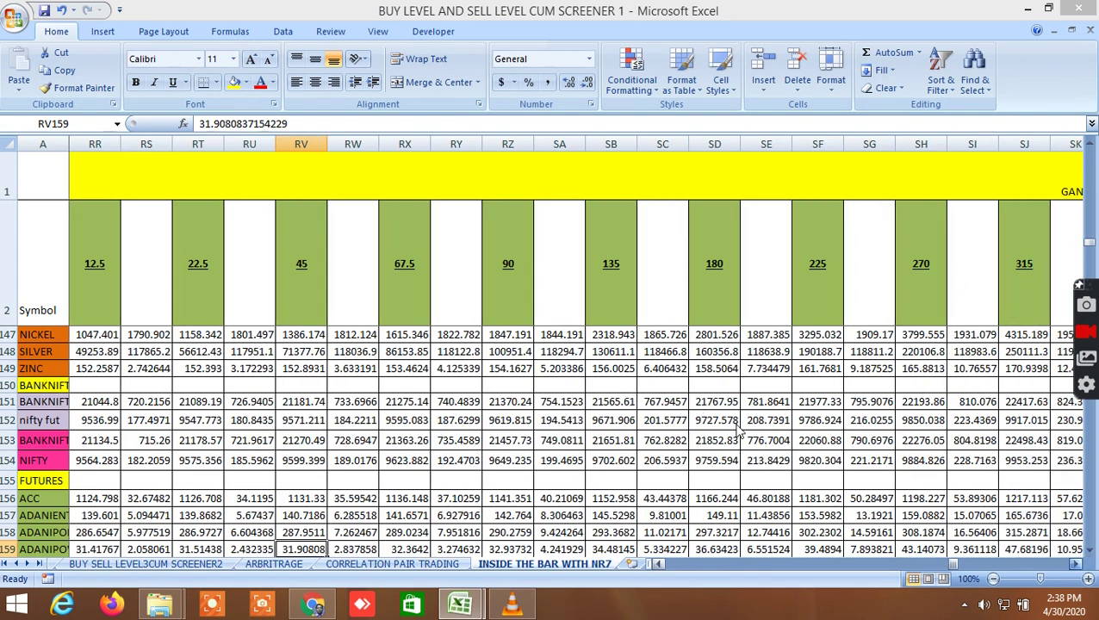
scroll(699, 431, "right", 1)
scroll(689, 428, "right", 1)
scroll(805, 426, "right", 1)
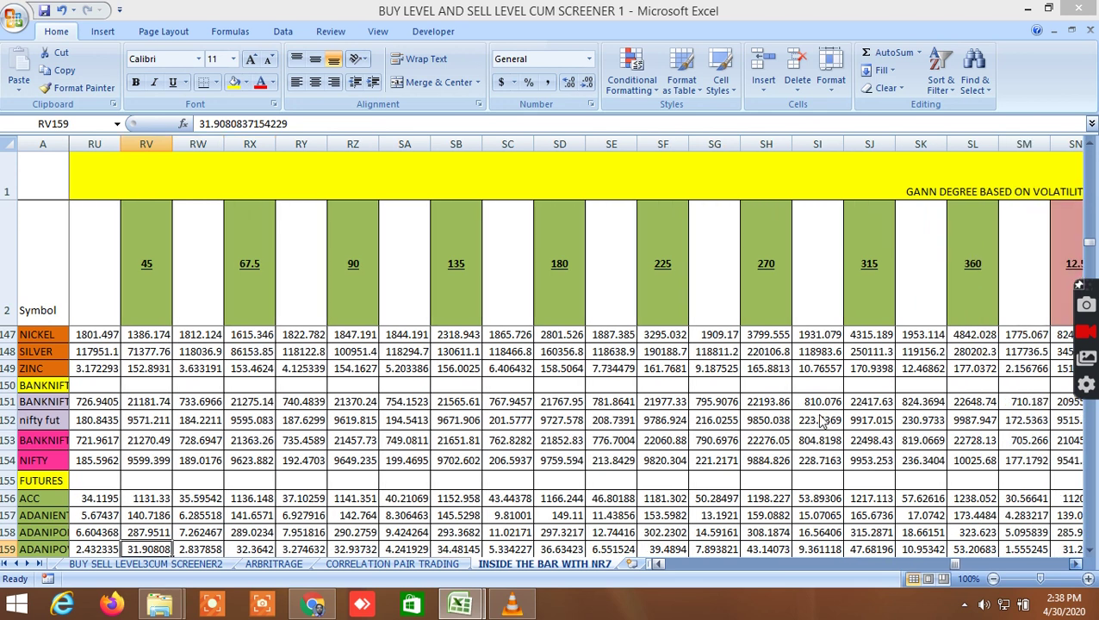
scroll(732, 414, "right", 1)
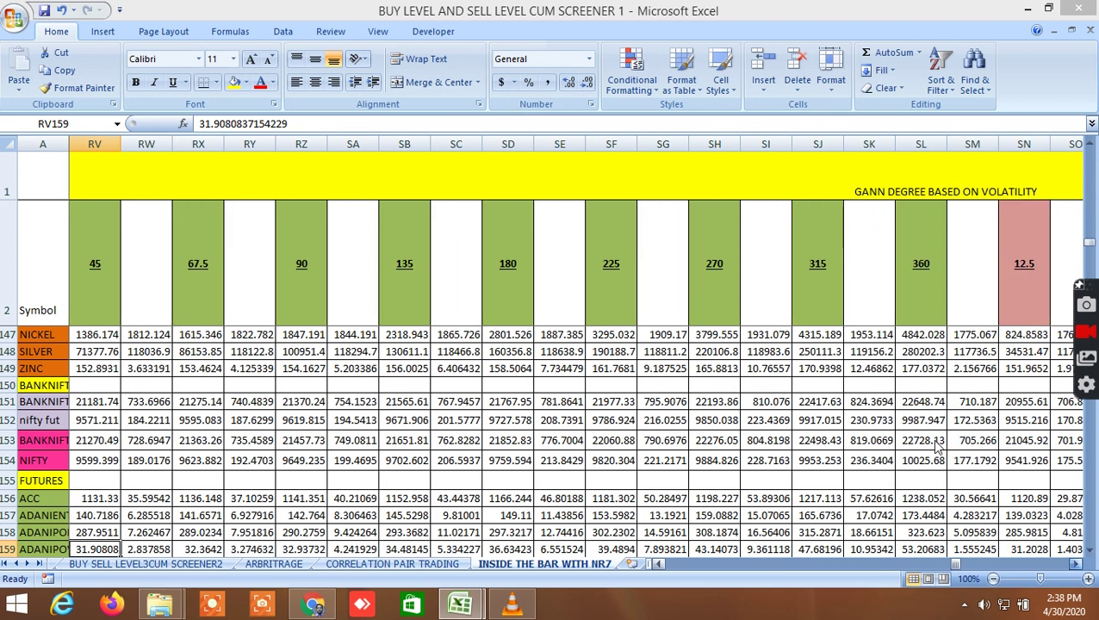
scroll(1052, 517, "right", 1)
Step: Keep scrolling right until the FIB BUY ENTRY columns come into view
left_click(1076, 565)
left_click(1075, 565)
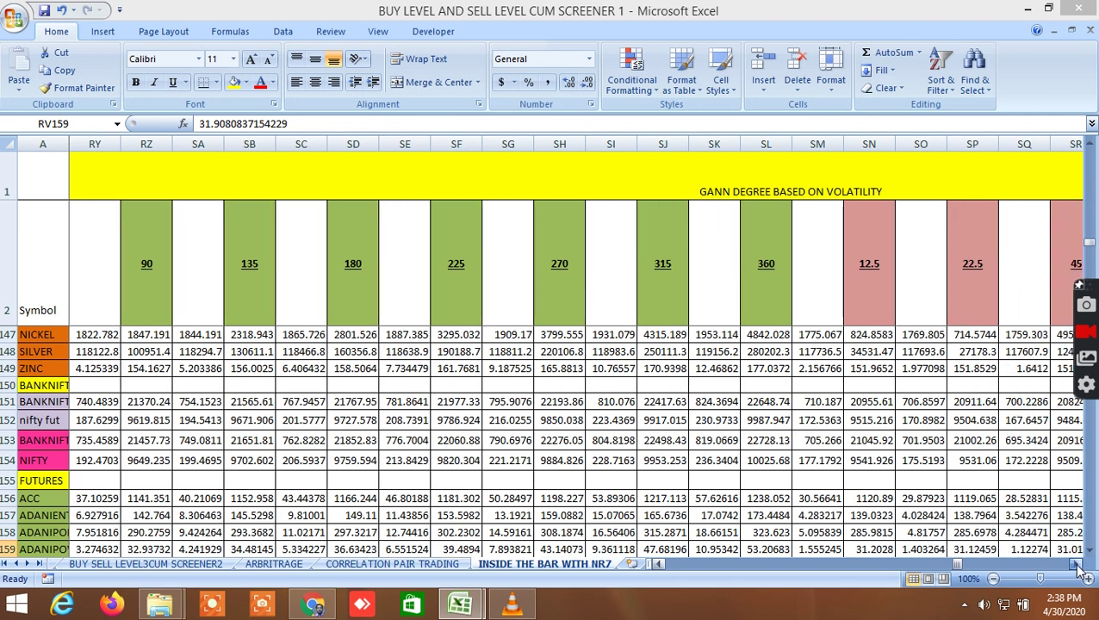
left_click(1076, 565)
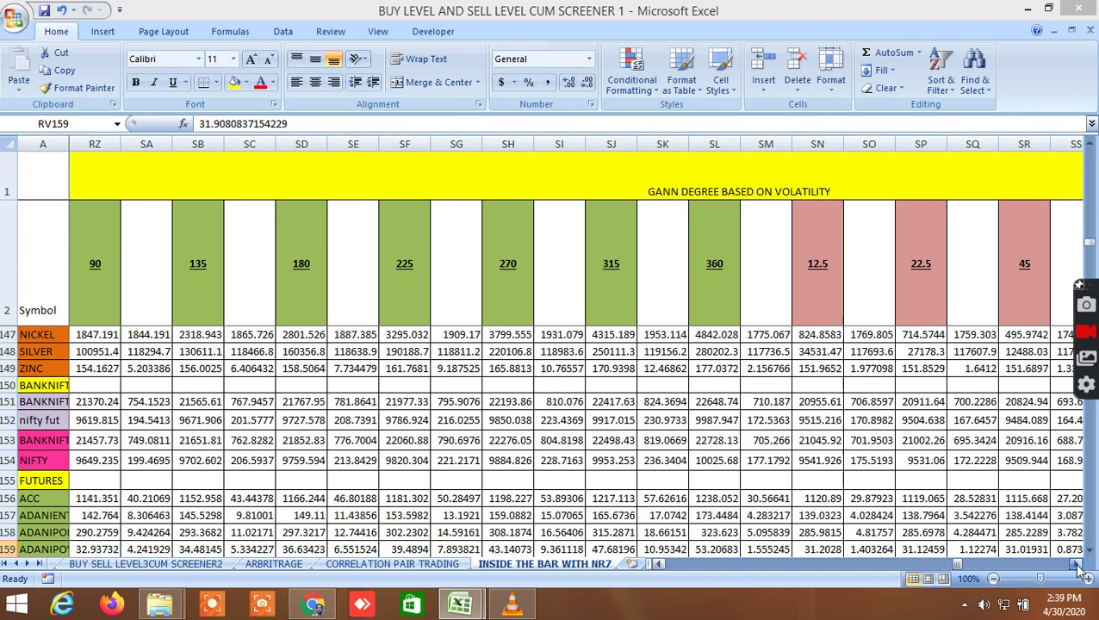
left_click(1076, 565)
left_click(1076, 565)
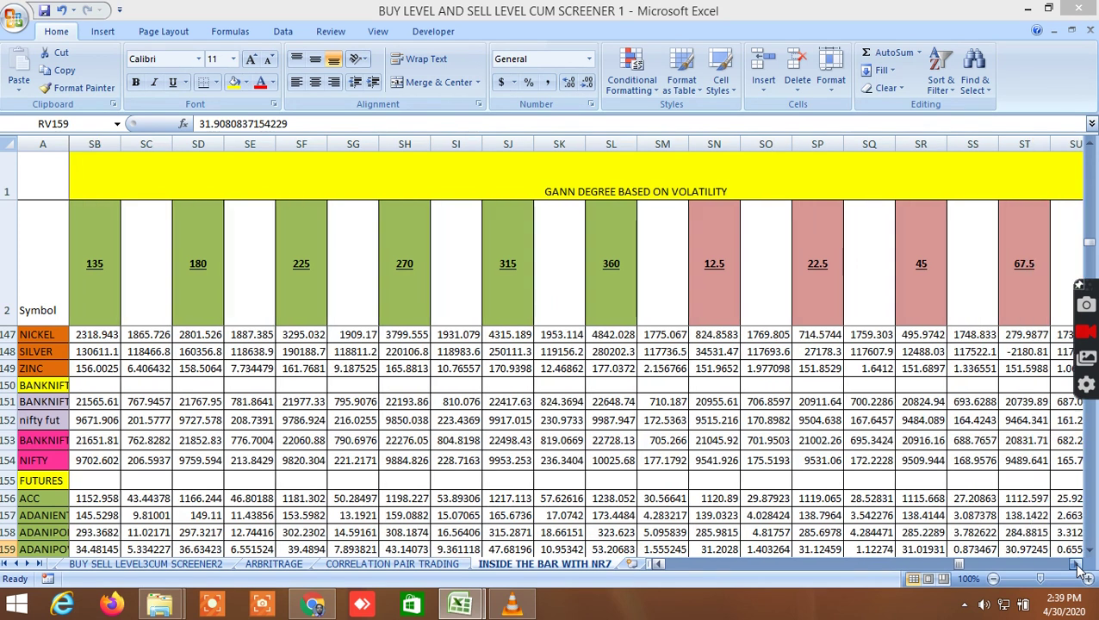
left_click(1075, 565)
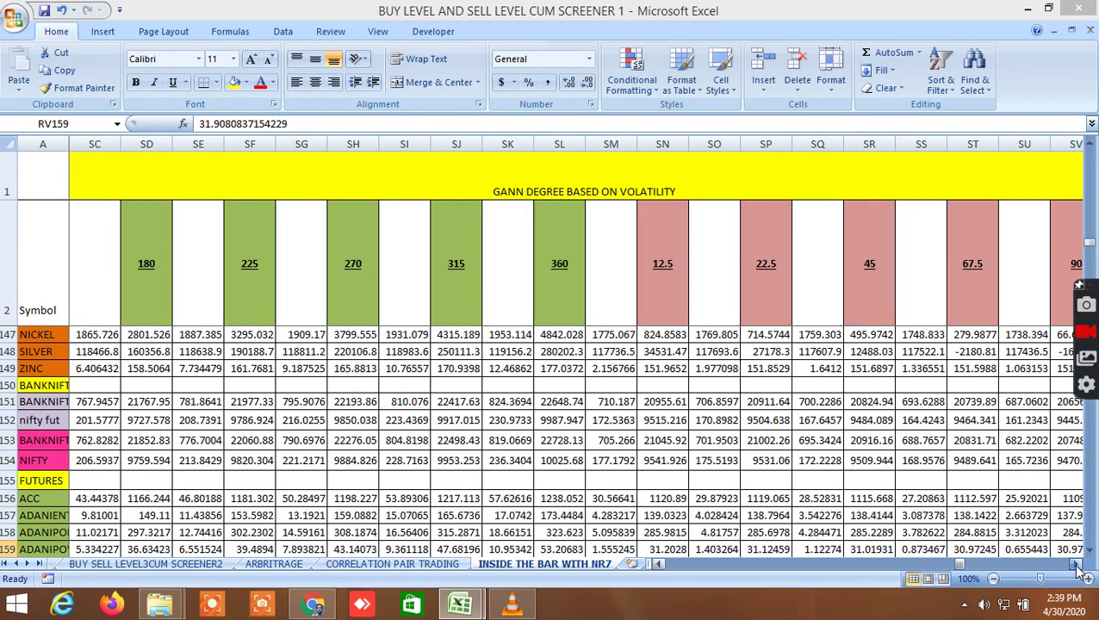
left_click(1075, 564)
left_click(1076, 565)
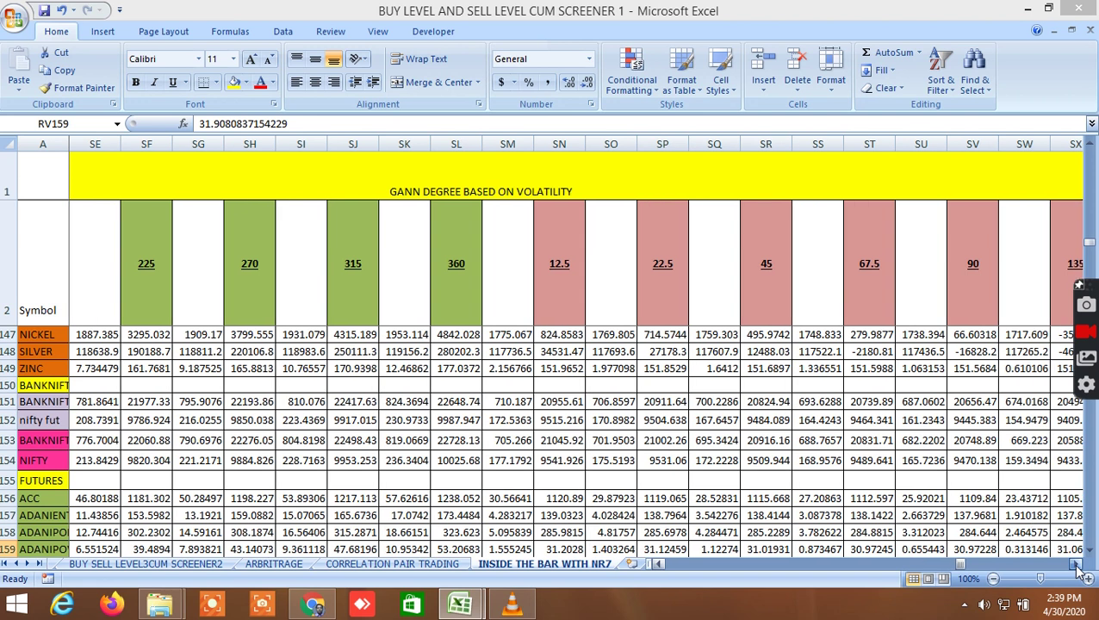
left_click(1076, 565)
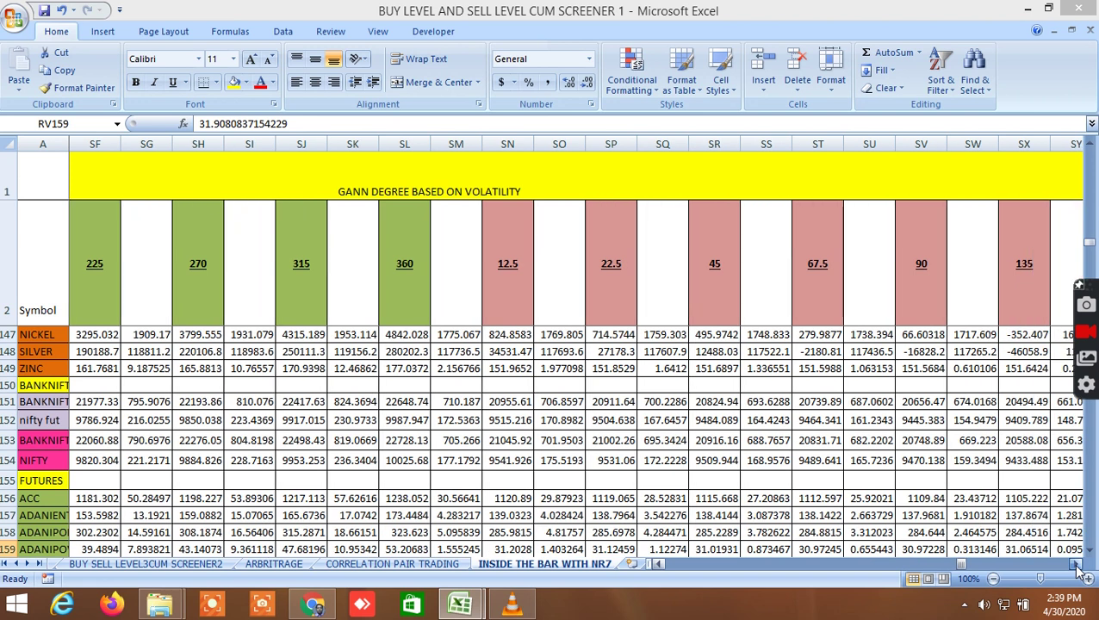
left_click(1075, 565)
left_click(1075, 565)
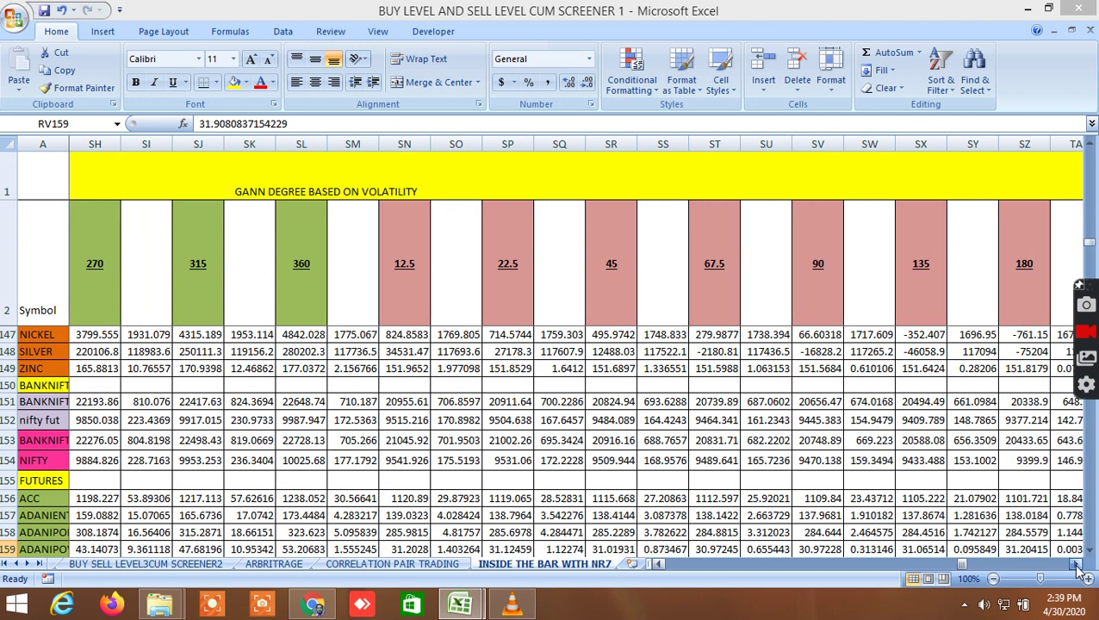
left_click(1076, 565)
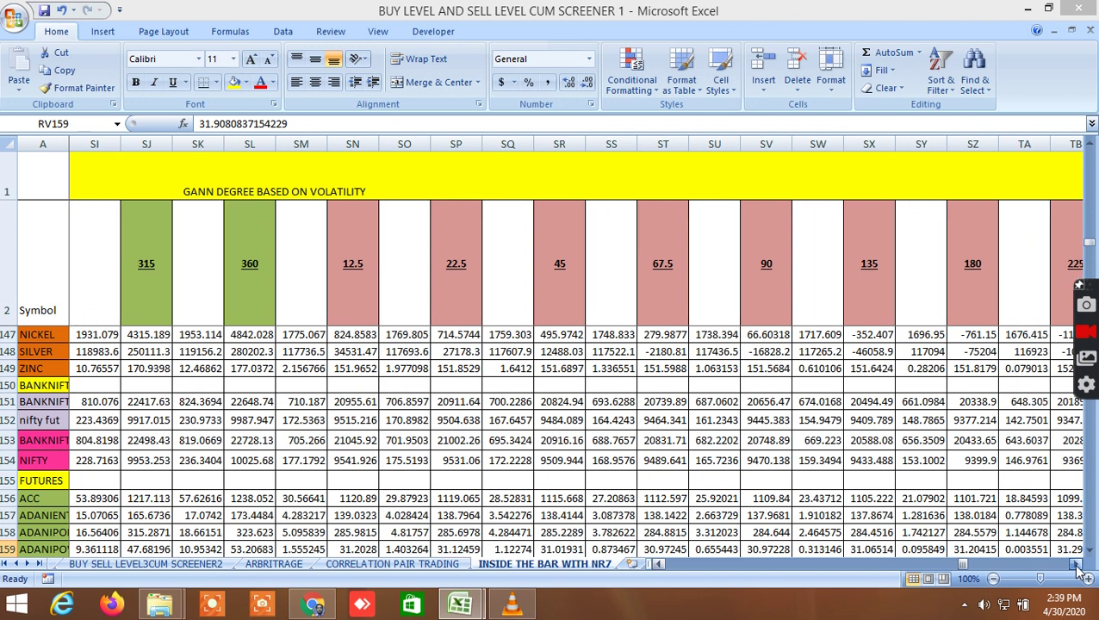
left_click(1075, 565)
left_click(1075, 564)
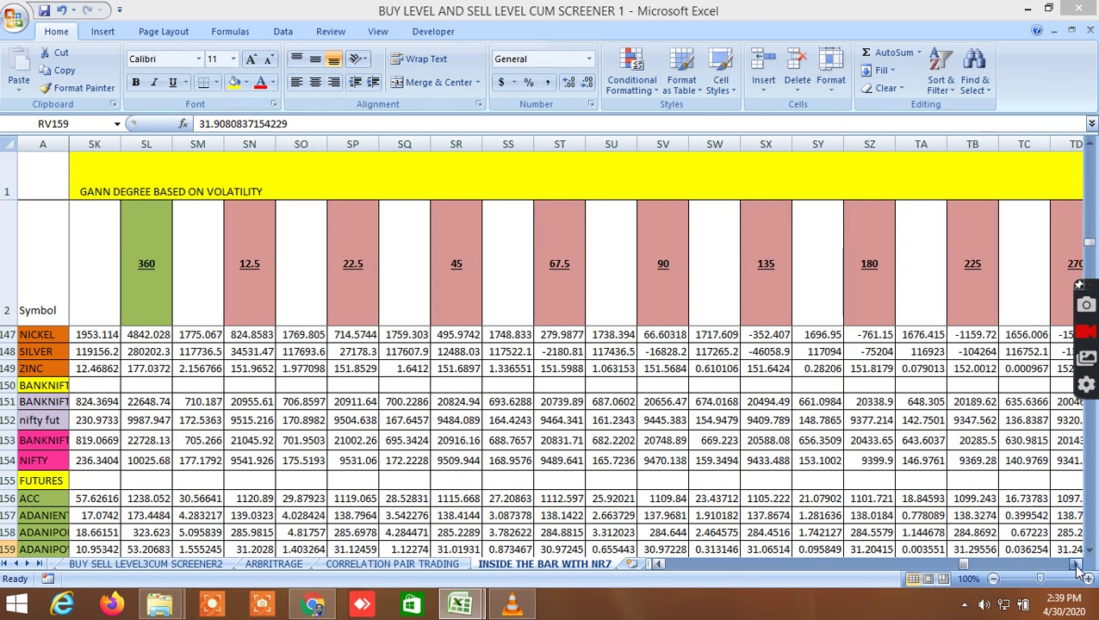
left_click(1076, 565)
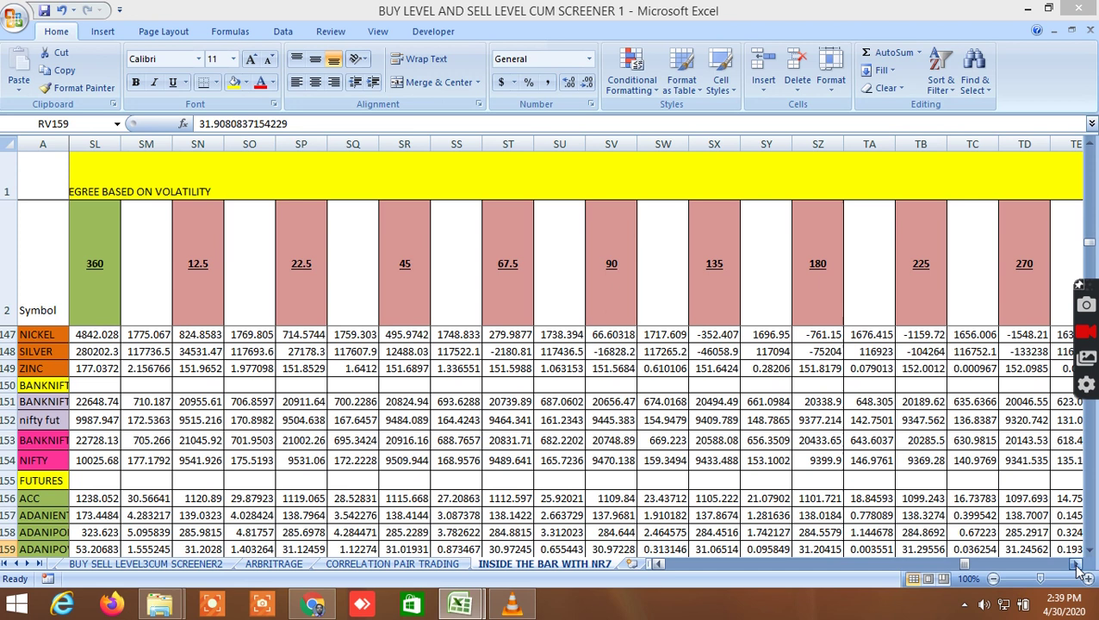
left_click(1076, 565)
left_click(1077, 567)
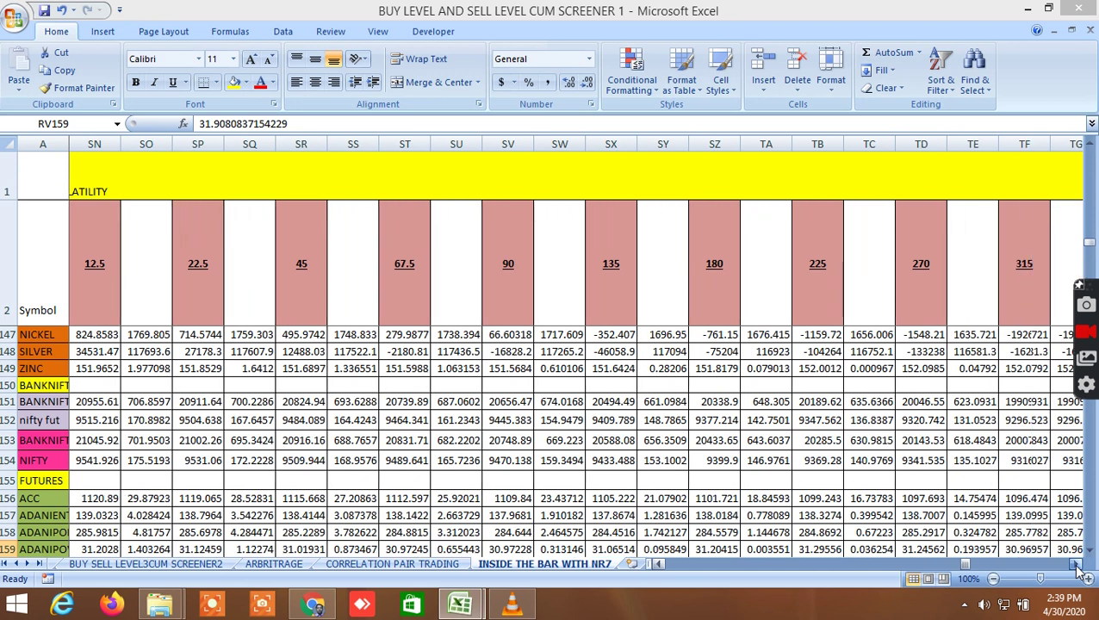
left_click(1076, 565)
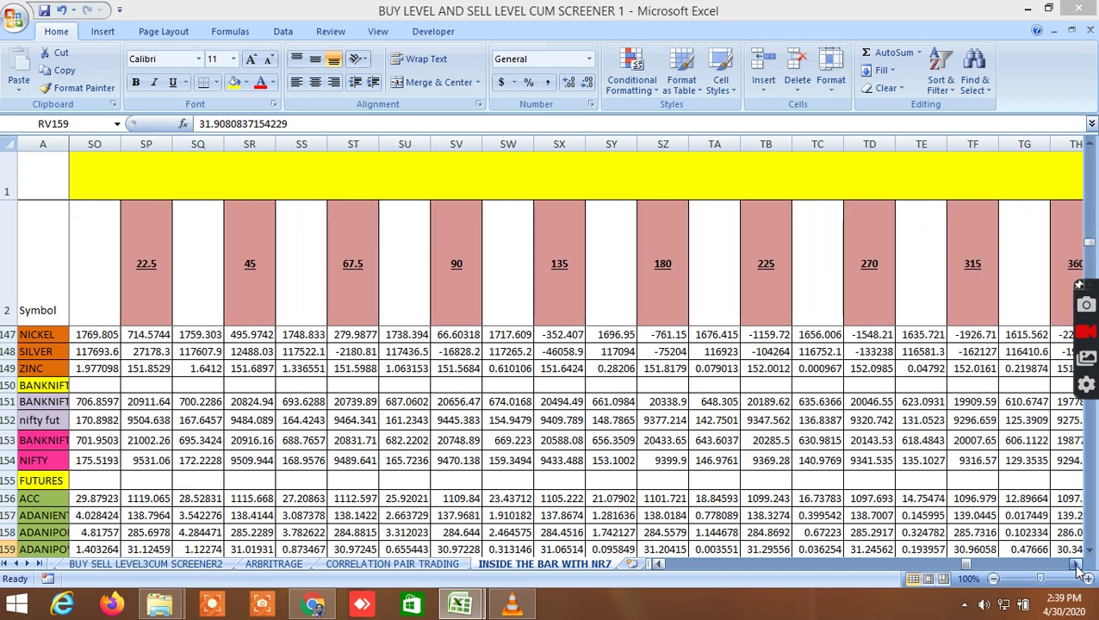
left_click(1075, 565)
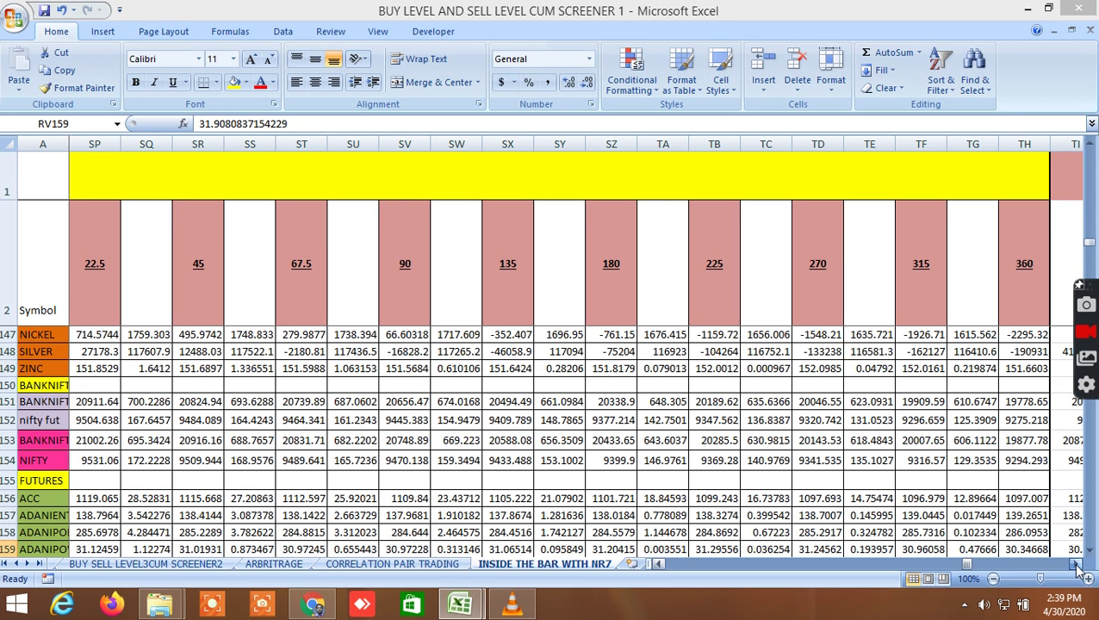
left_click(1076, 565)
left_click(1076, 567)
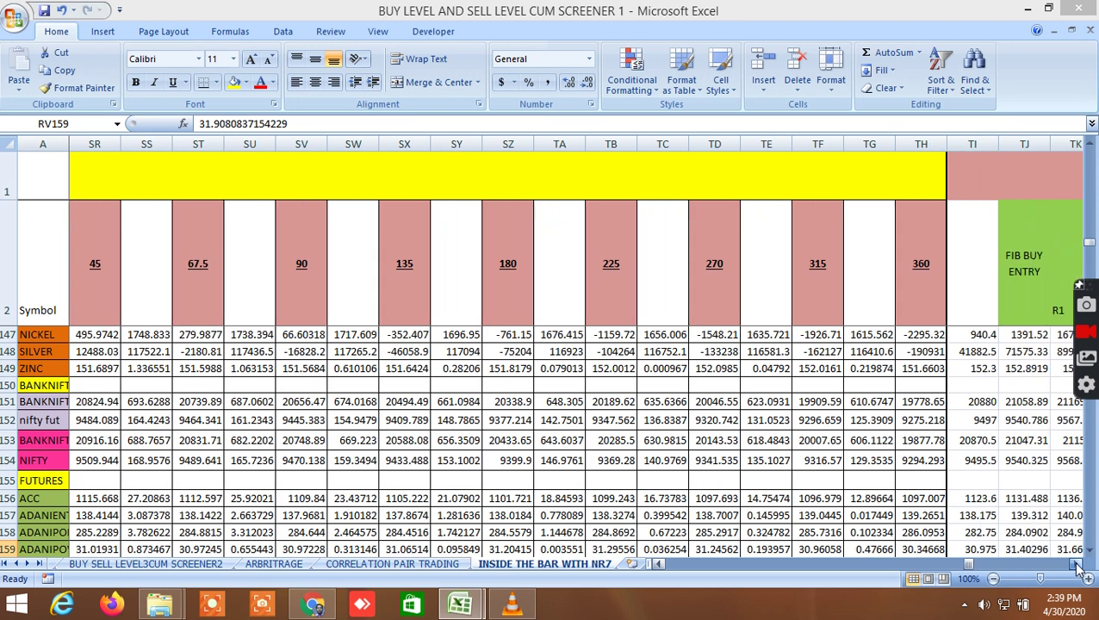
Step: Scroll right past the 90–360 angle-level columns
left_click(1075, 565)
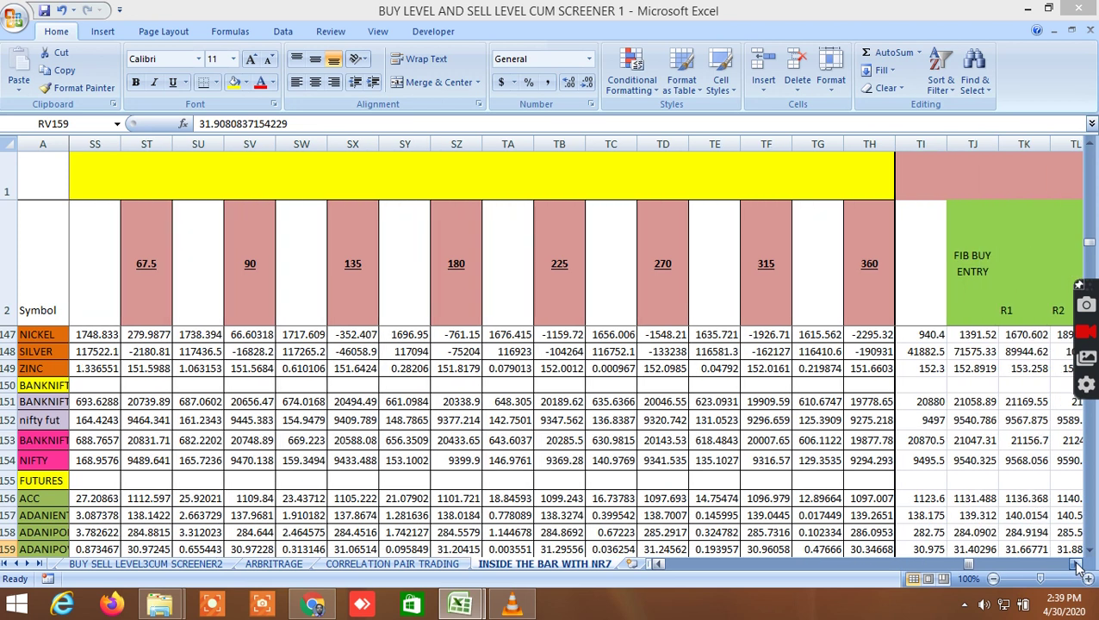
left_click(1075, 566)
left_click(1075, 566)
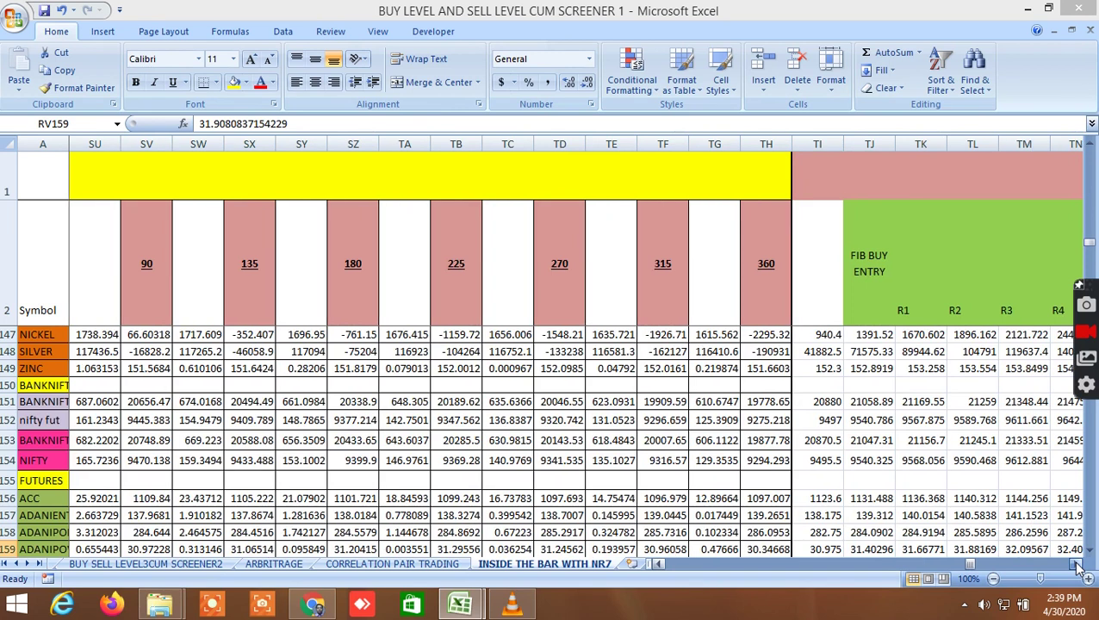
left_click(1075, 566)
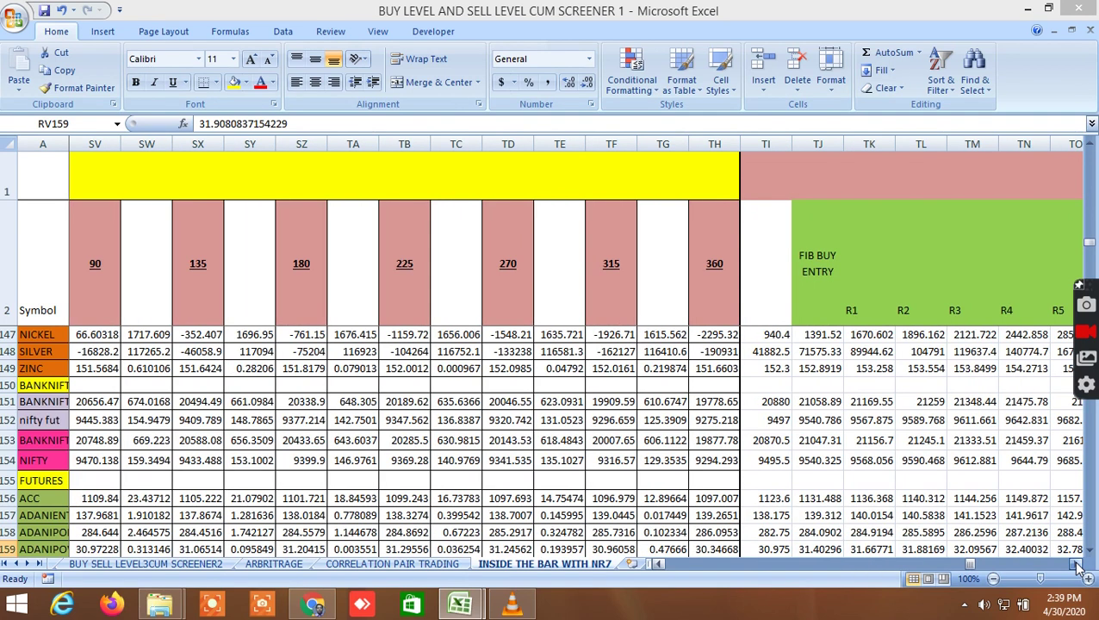
left_click(1076, 566)
left_click(1076, 566)
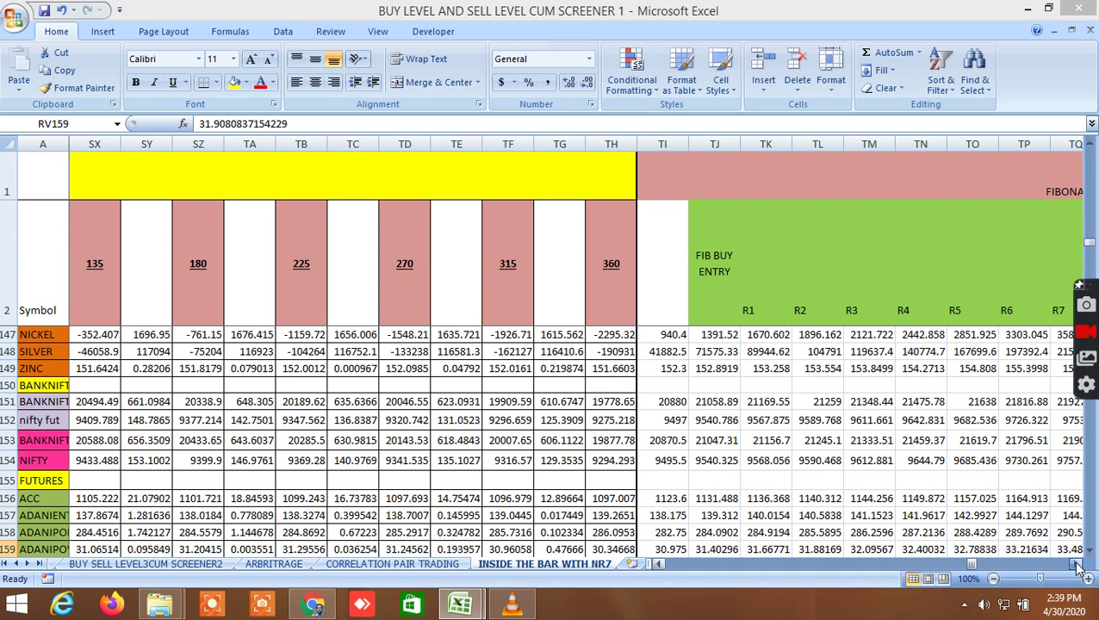
left_click(1075, 566)
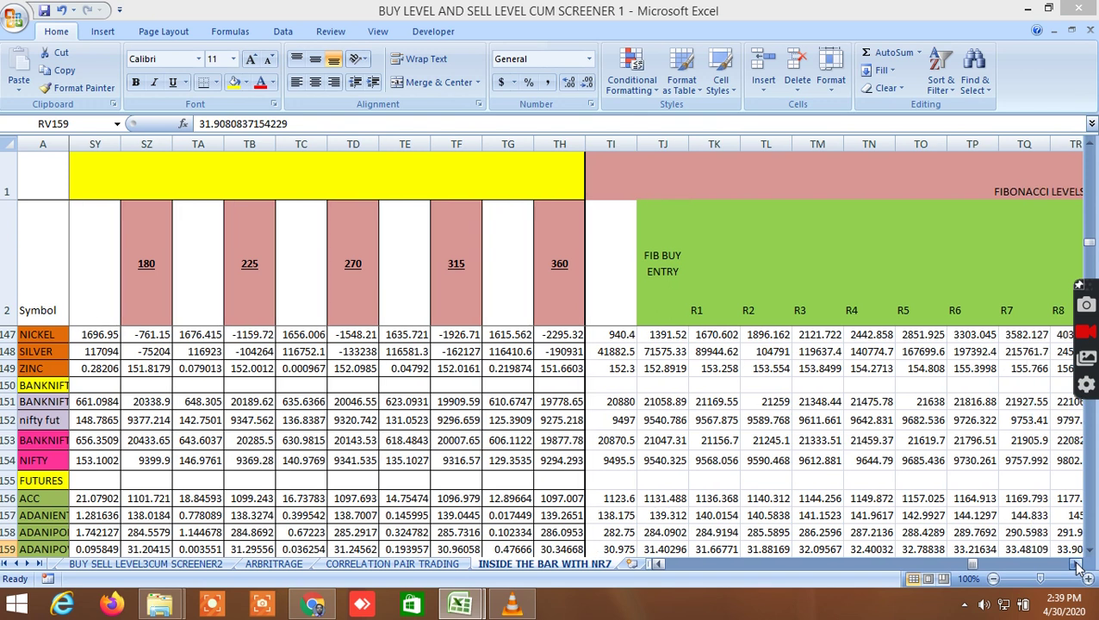
left_click(1076, 566)
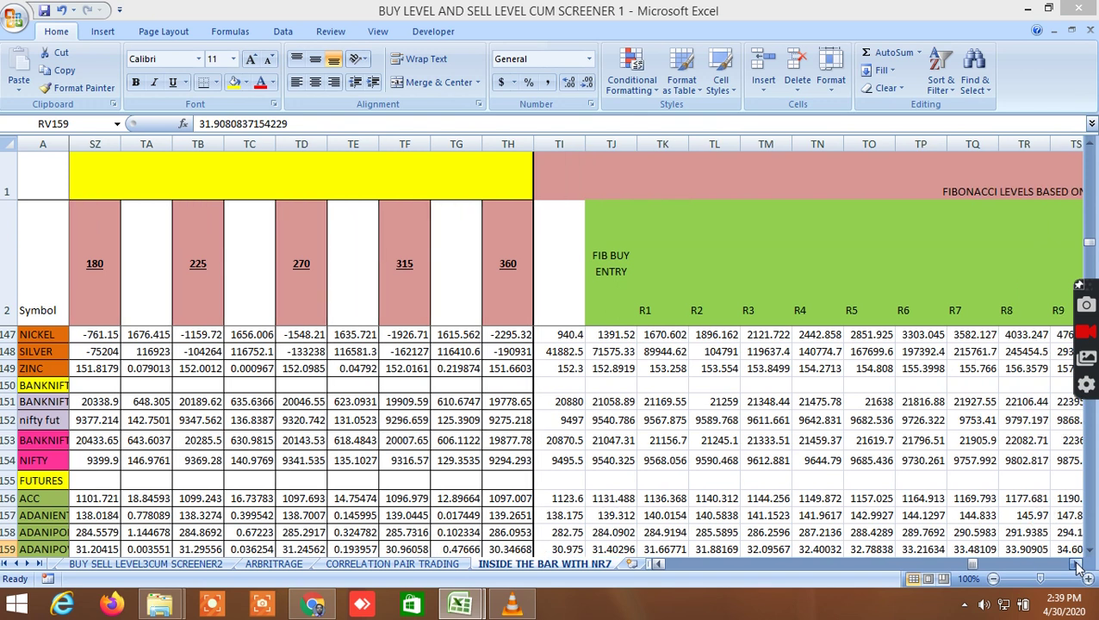
left_click(1076, 565)
left_click(1075, 565)
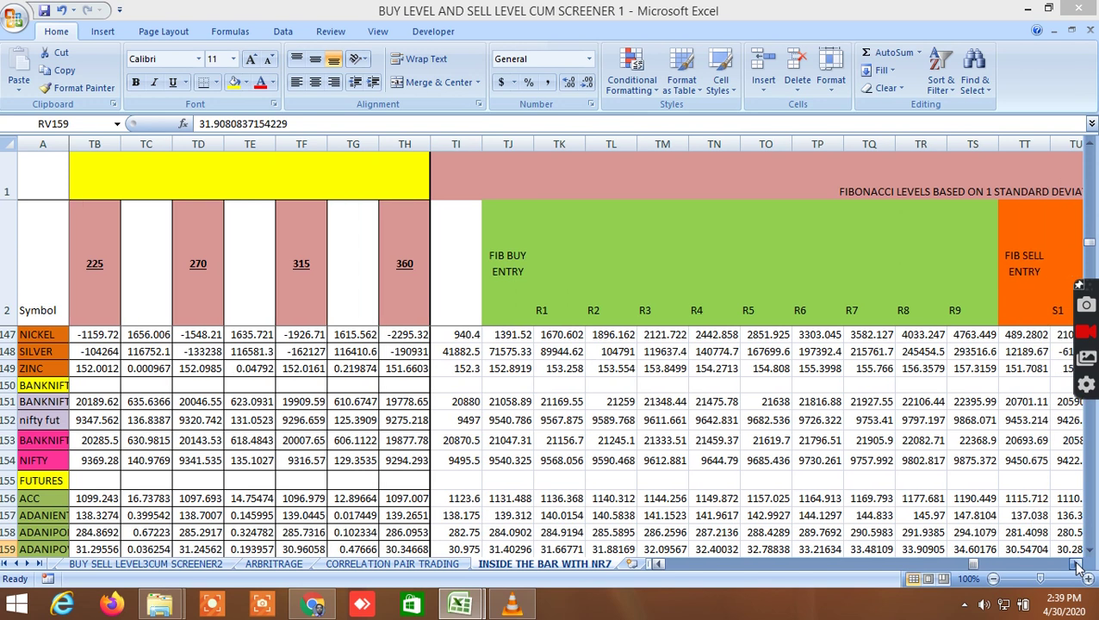
left_click(1076, 566)
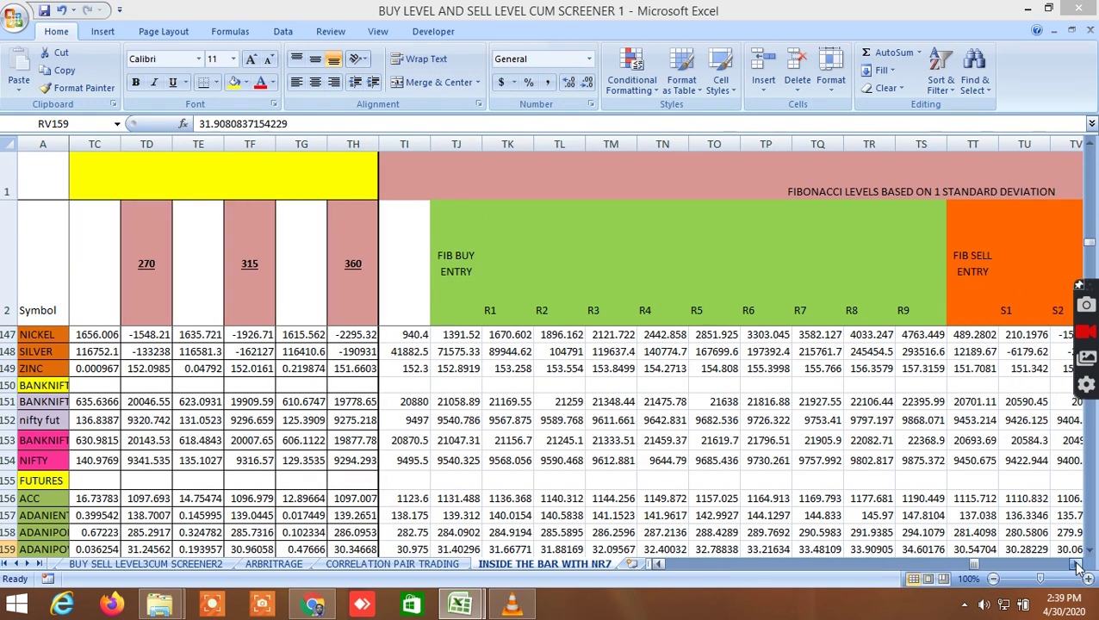
Step: Scroll on to FIB BUY ENTRY and FIB SELL ENTRY, showing NIFTY R9 9875.372 and S9 9115.628
scroll(500, 401, "right", 1)
scroll(504, 406, "right", 1)
scroll(575, 410, "right", 1)
scroll(571, 404, "right", 1)
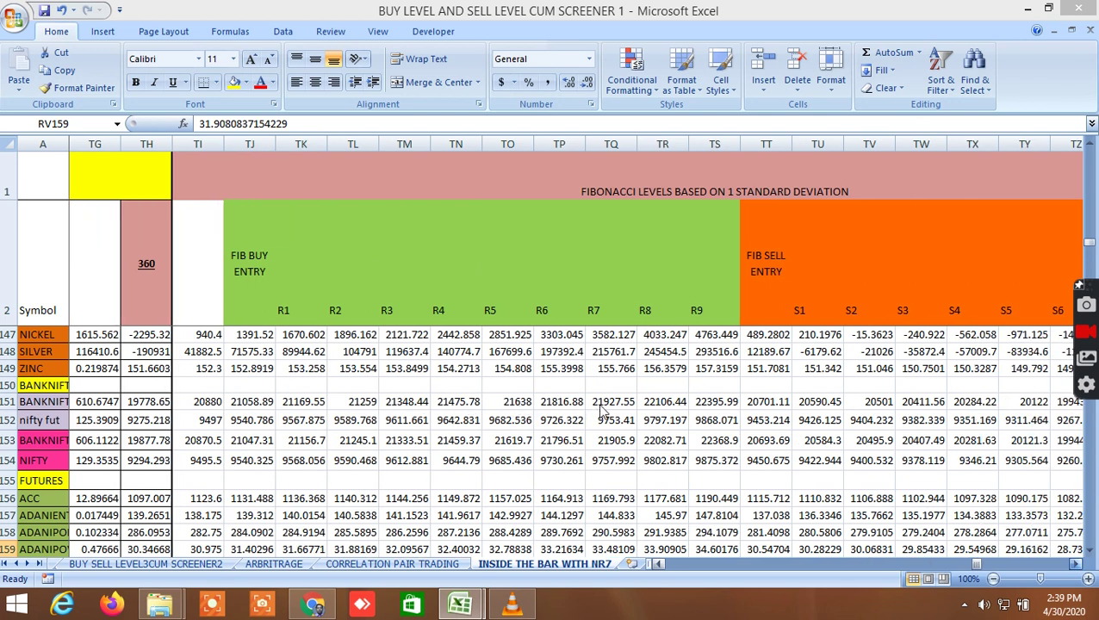
scroll(782, 435, "right", 1)
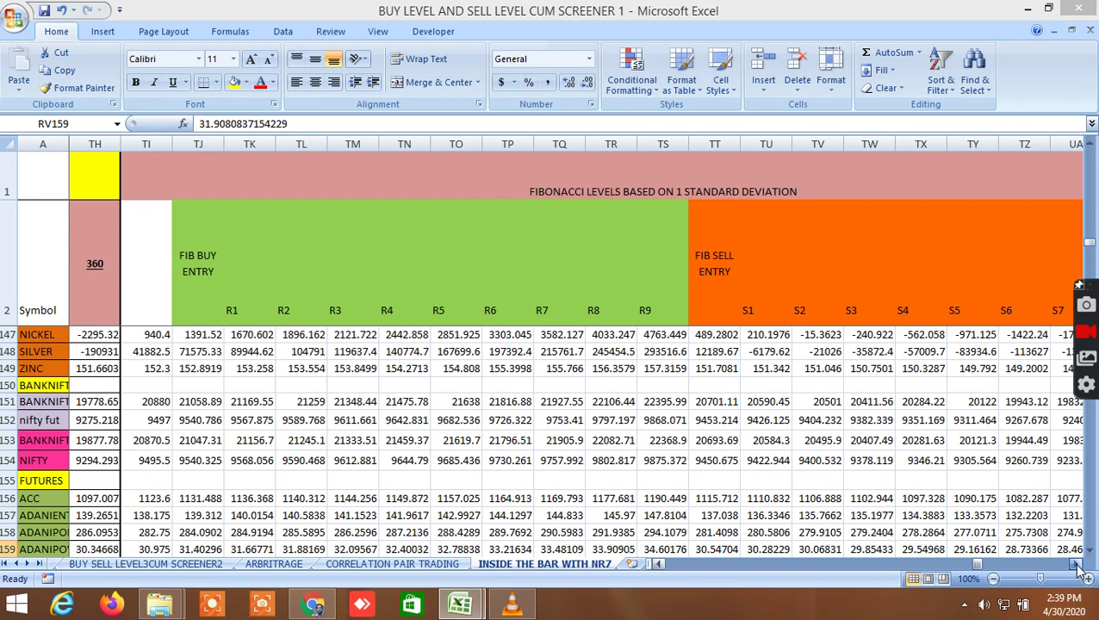
left_click(1075, 564)
left_click(1075, 565)
left_click(1075, 564)
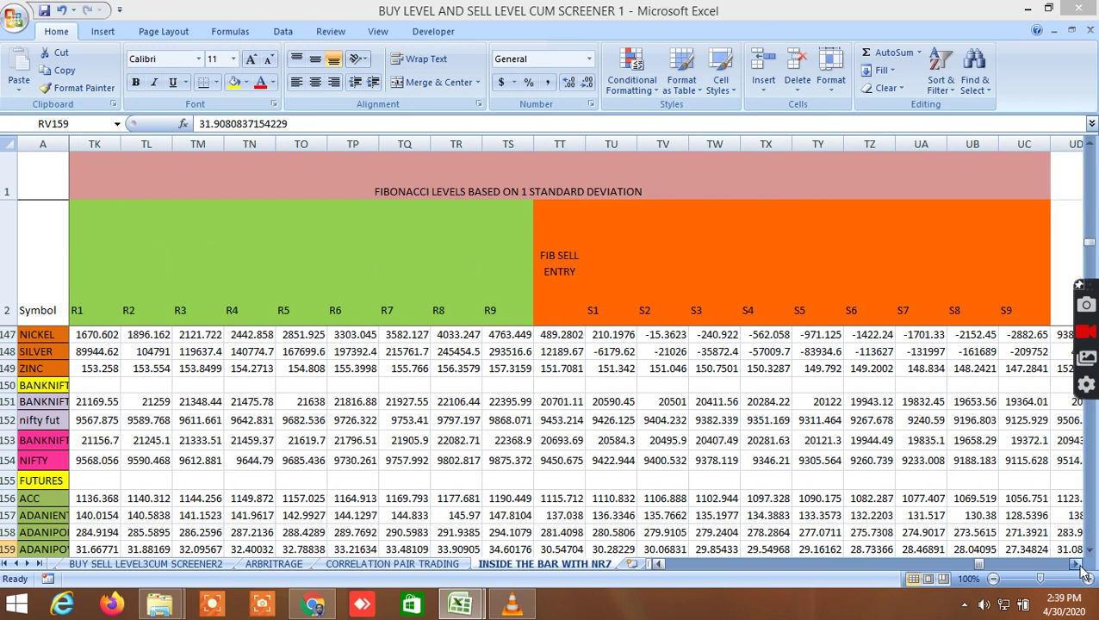
left_click(1075, 564)
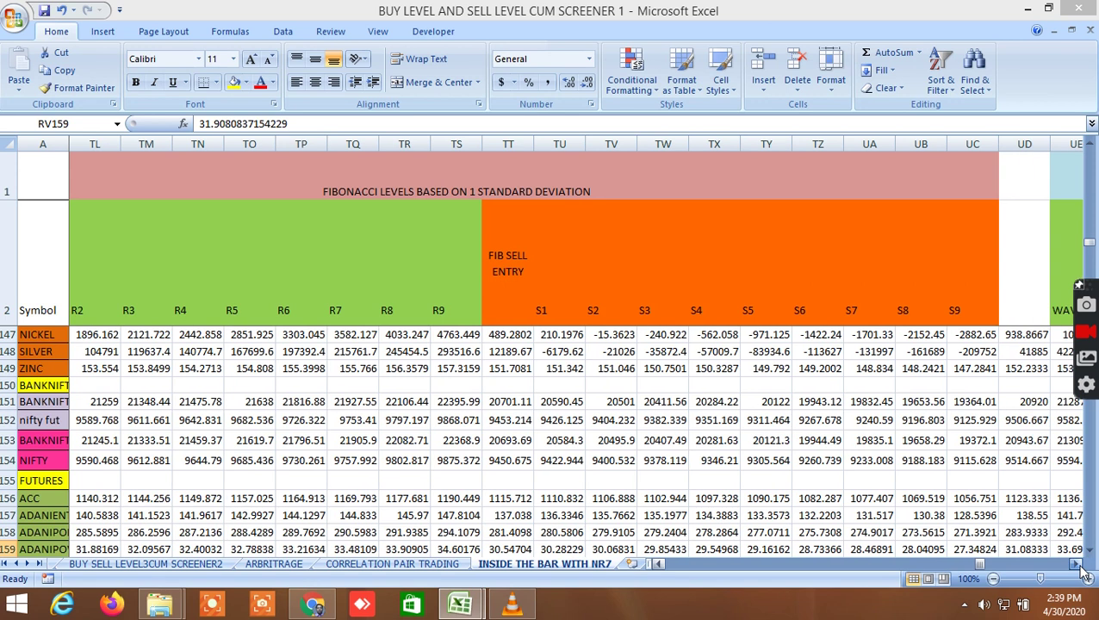
left_click(1075, 564)
left_click(1075, 564)
left_click(1077, 564)
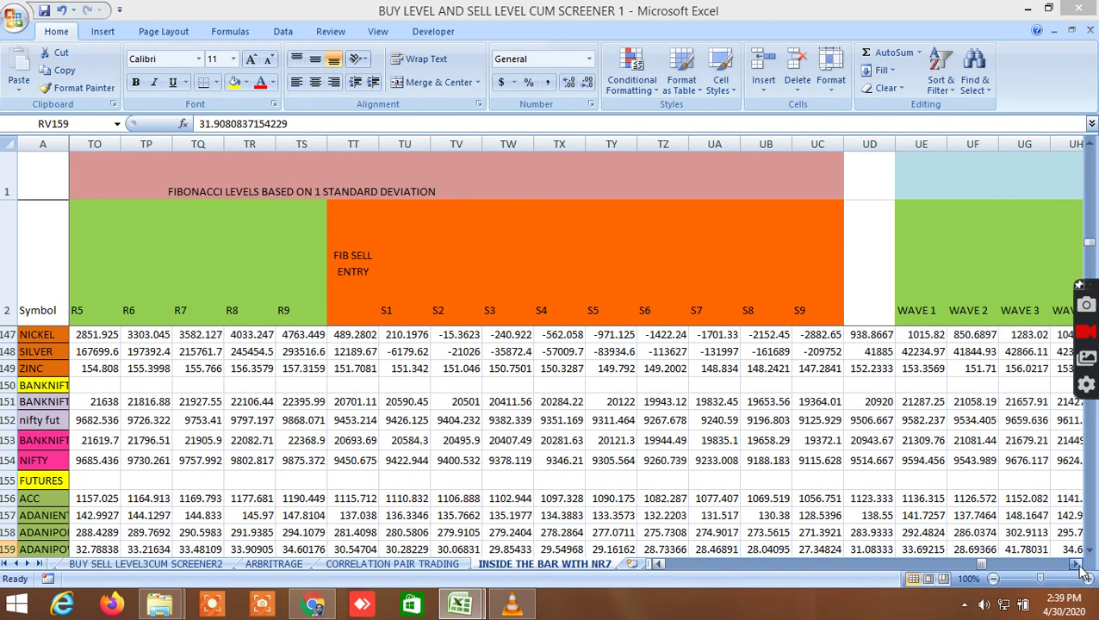
Step: Scroll right past the remaining Fibonacci sell-level columns into the Elliot wave section
left_click(1076, 564)
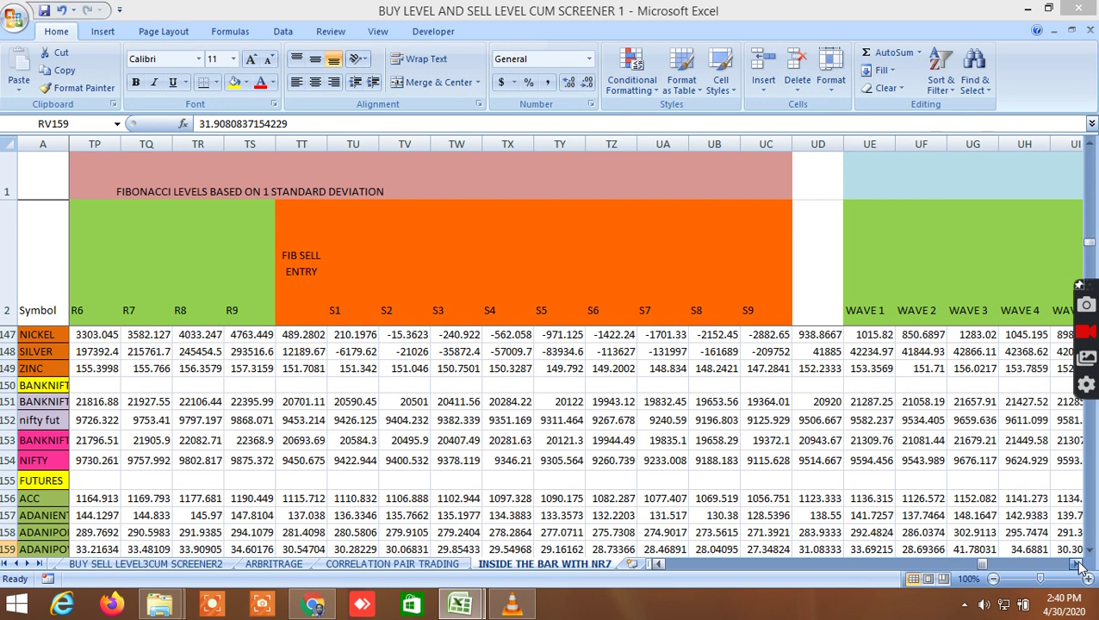
left_click(1077, 564)
left_click(1076, 564)
left_click(1077, 564)
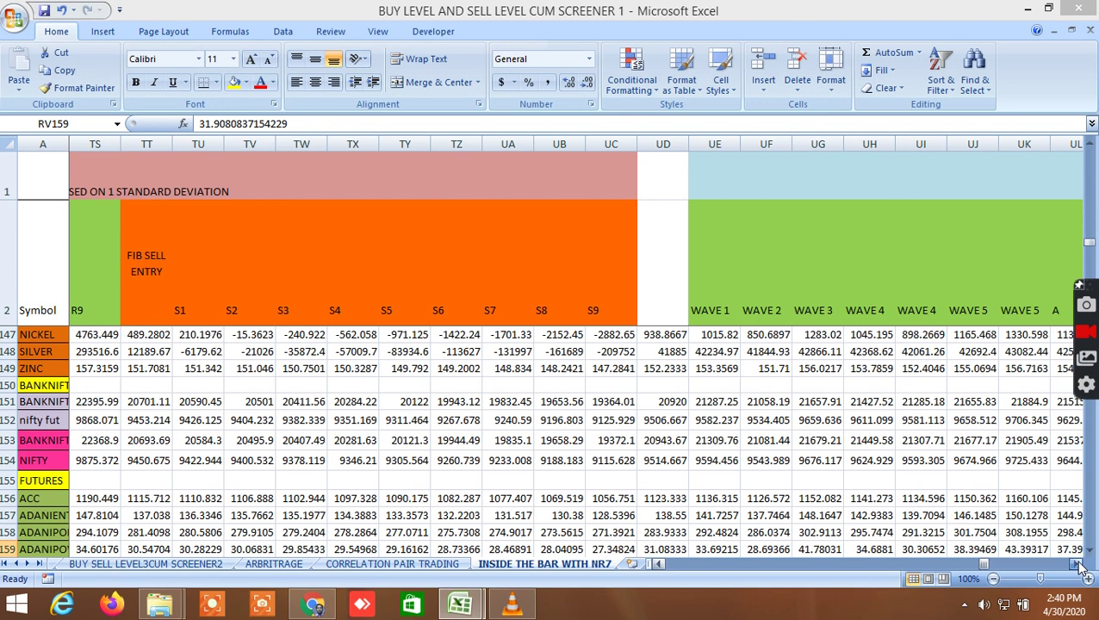
left_click(1076, 564)
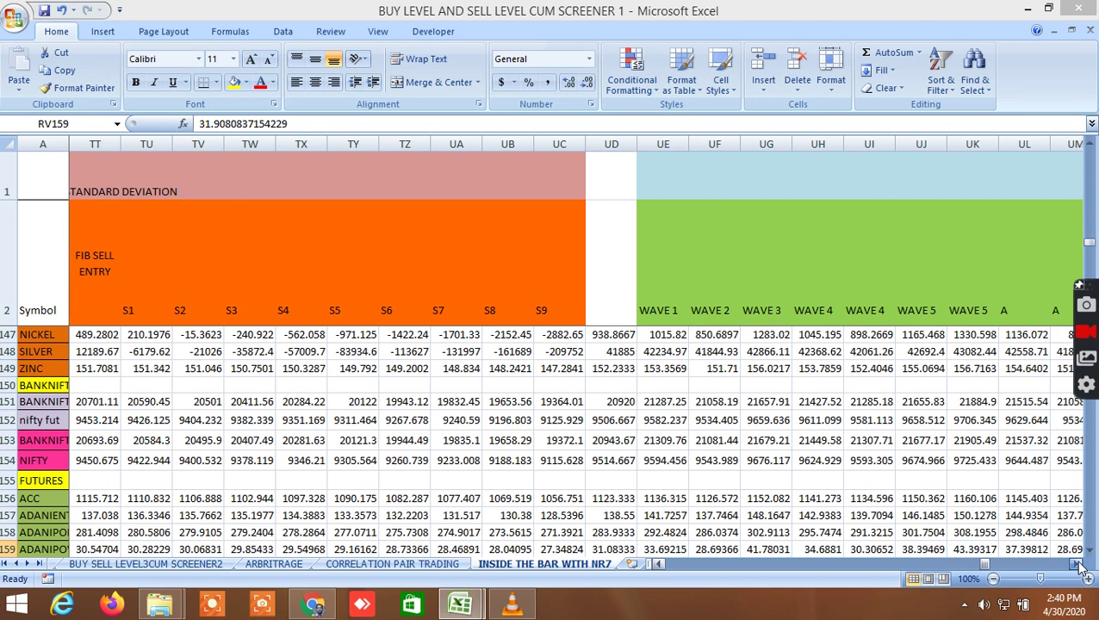
left_click(1076, 564)
left_click(1076, 564)
left_click(1076, 564)
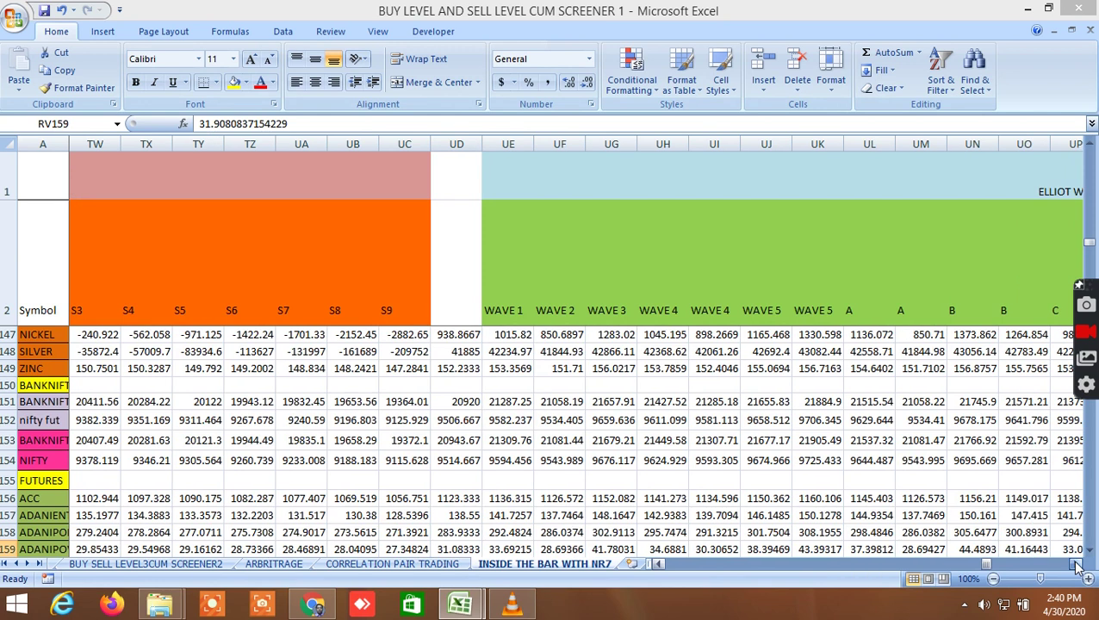
left_click(1077, 564)
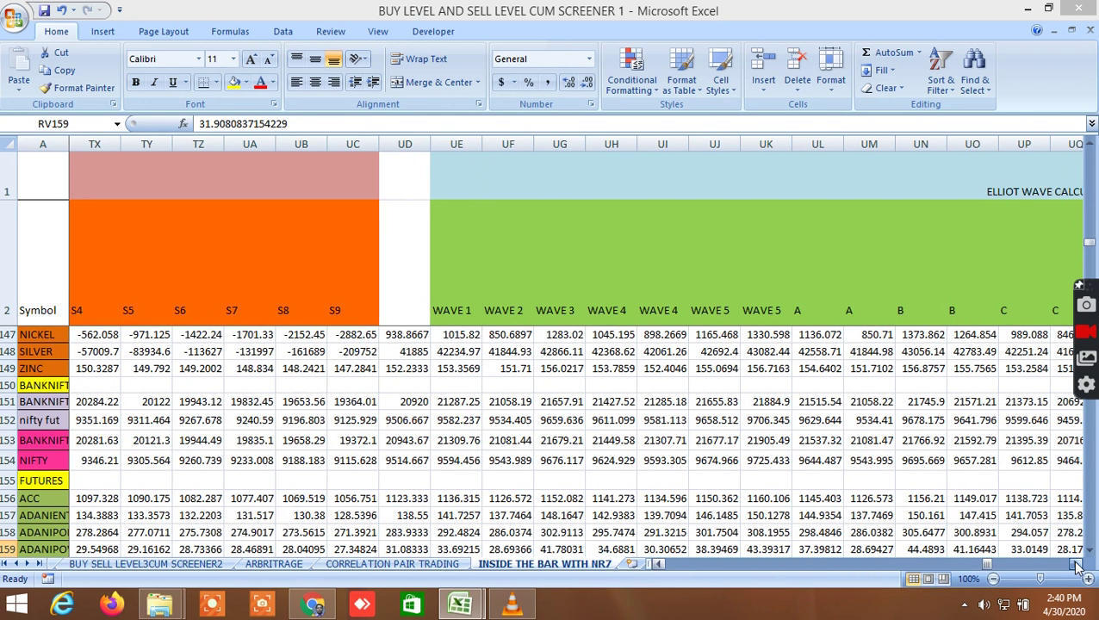
Step: Continue to the second WAVE 1–5, A, B, C set, NIFTY running 9434.878 to 9443.39
left_click(1076, 564)
left_click(1076, 564)
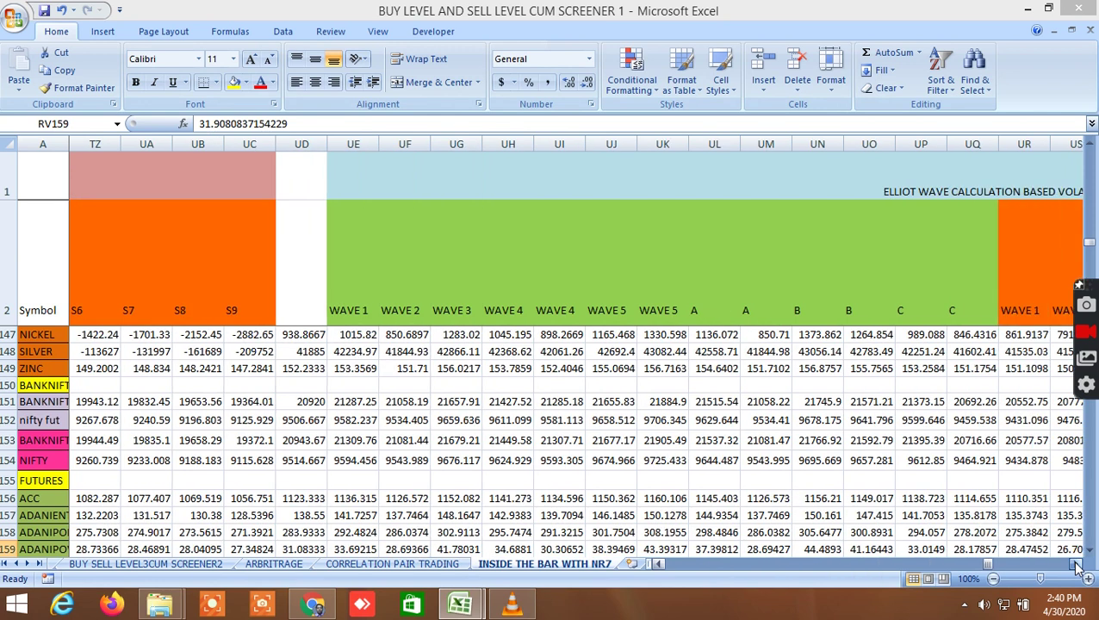
left_click(1076, 564)
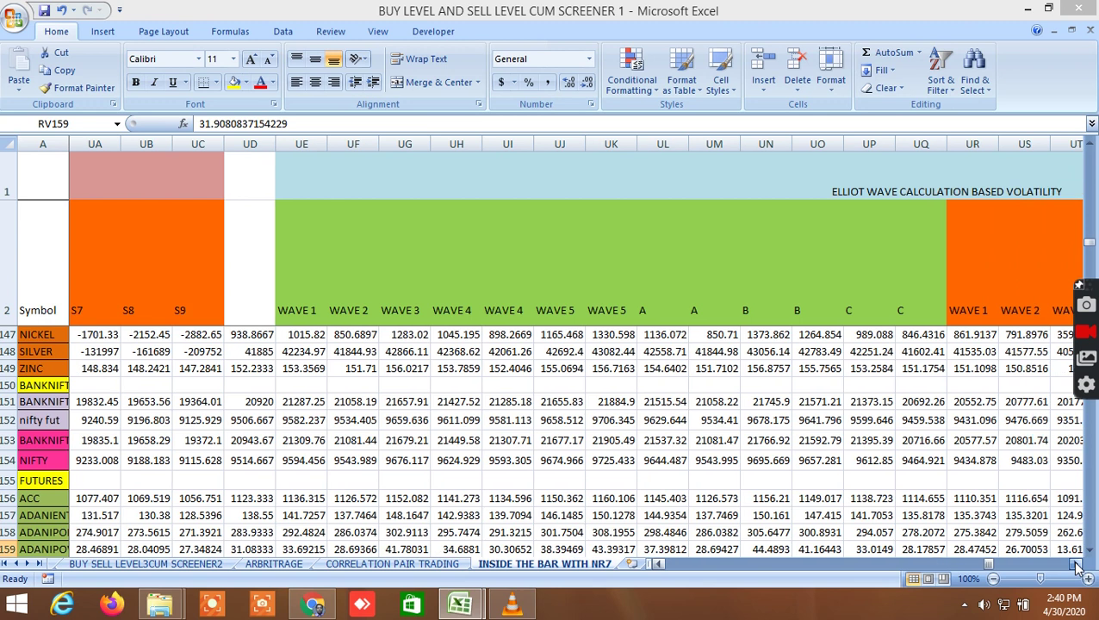
left_click(1077, 564)
left_click(1076, 564)
left_click(1076, 564)
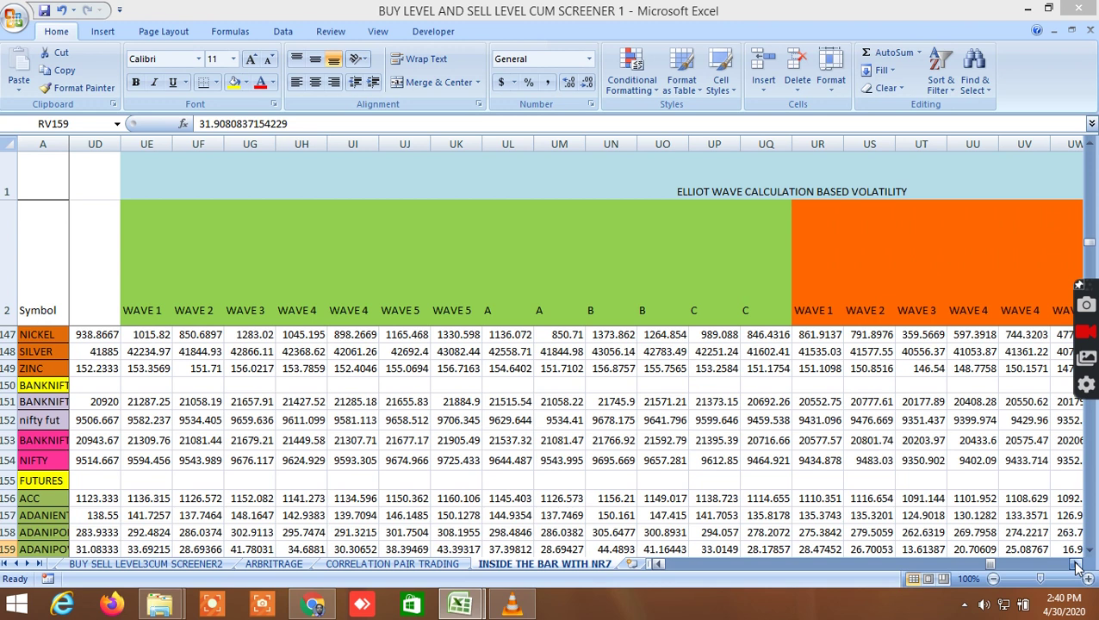
left_click(1076, 564)
left_click(1076, 564)
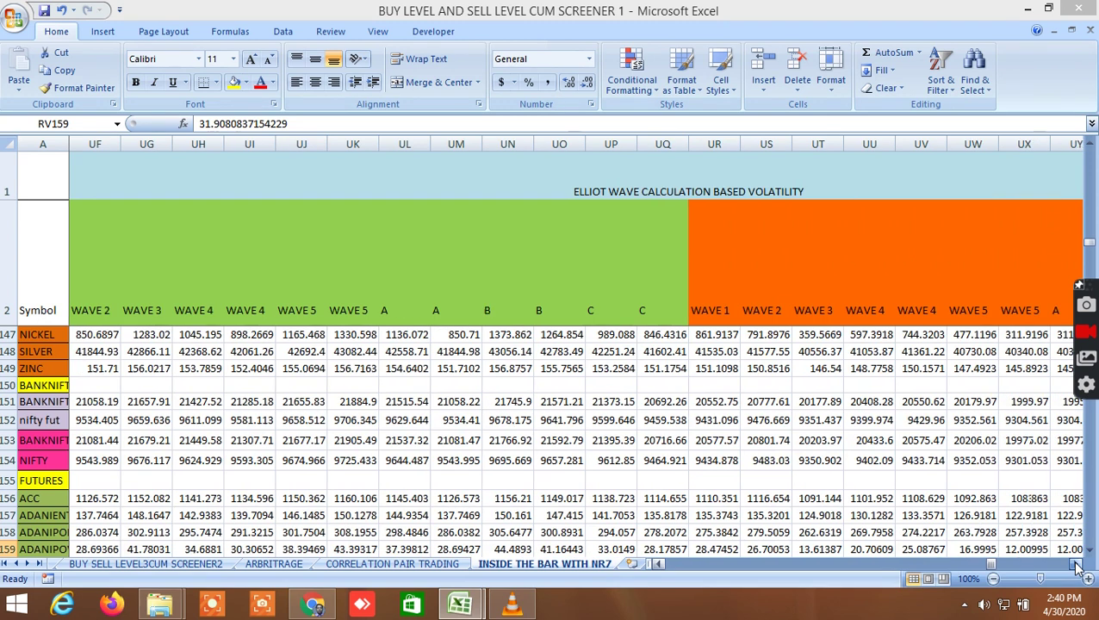
left_click(1076, 564)
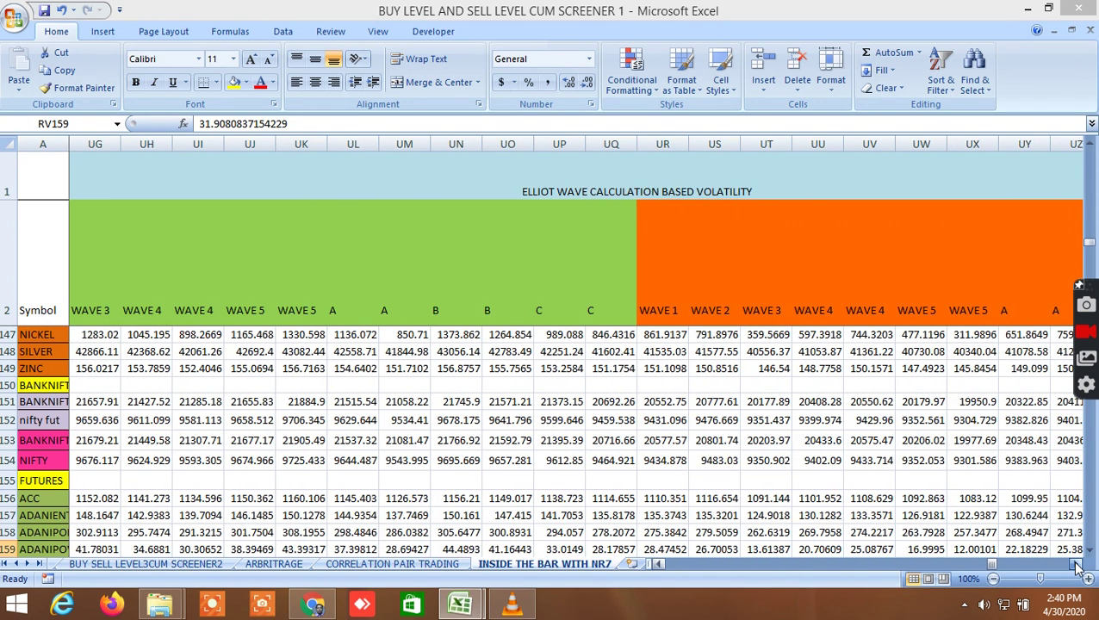
left_click(1077, 564)
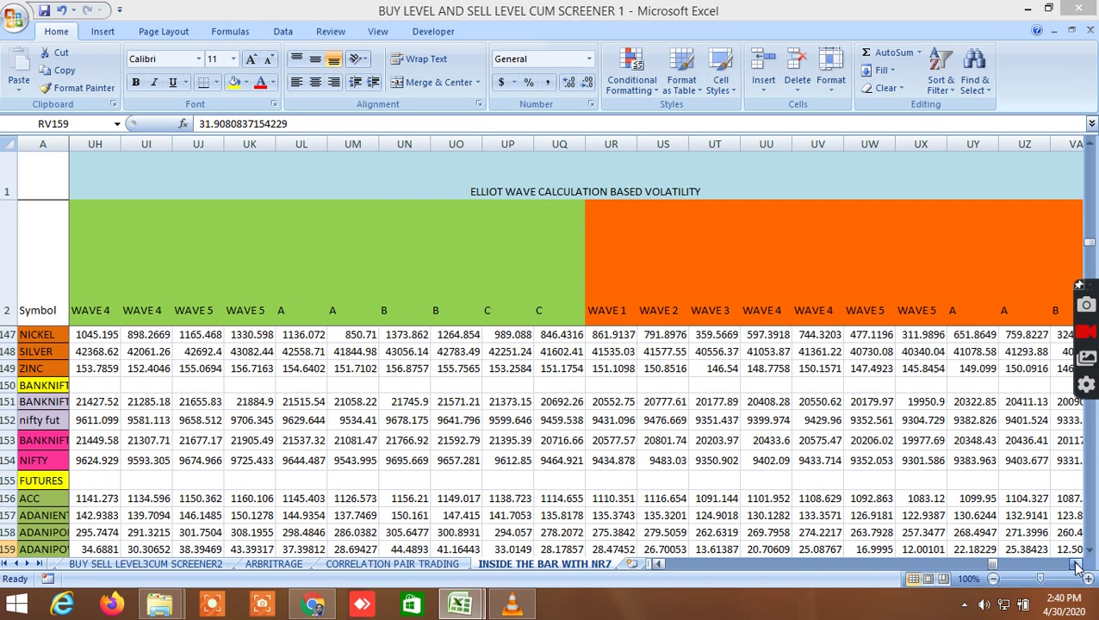
left_click(1076, 564)
left_click(1076, 565)
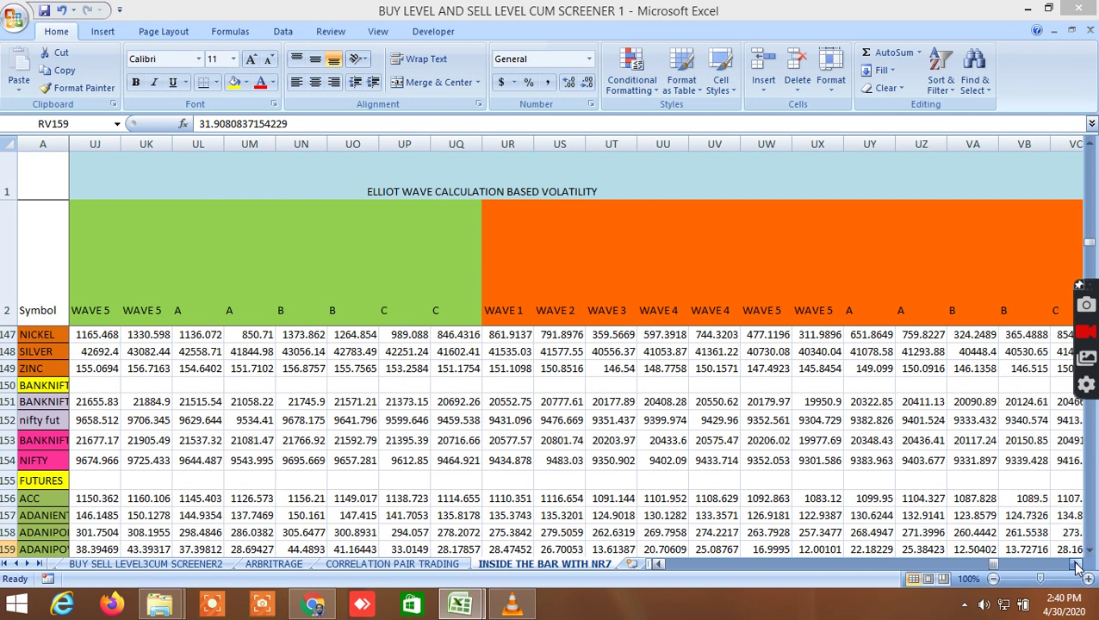
left_click(1077, 564)
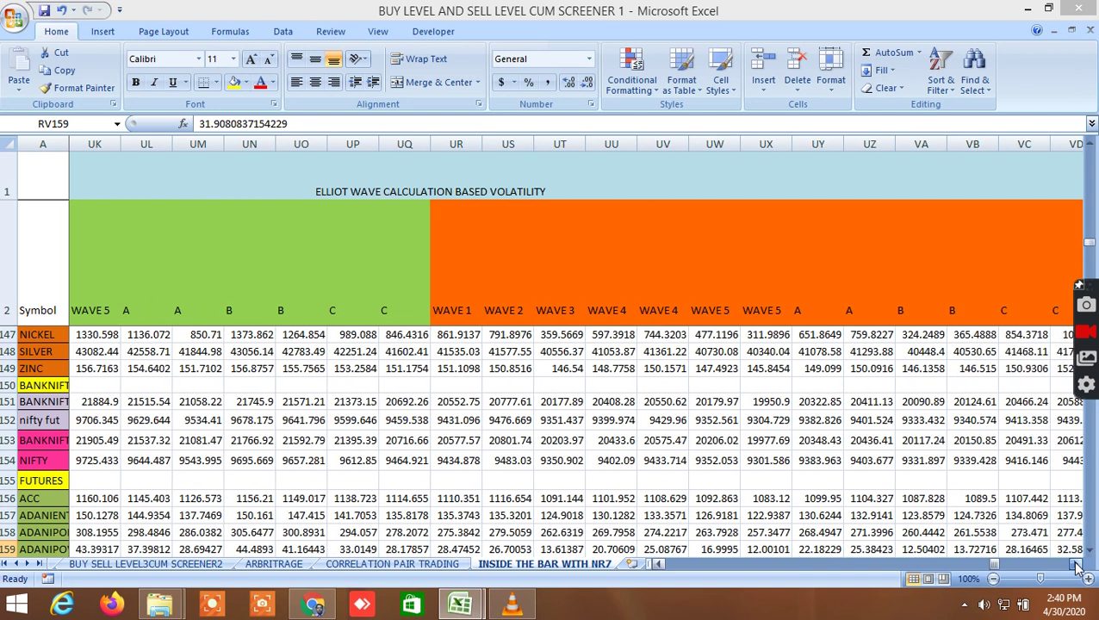
left_click(1076, 564)
left_click(1077, 564)
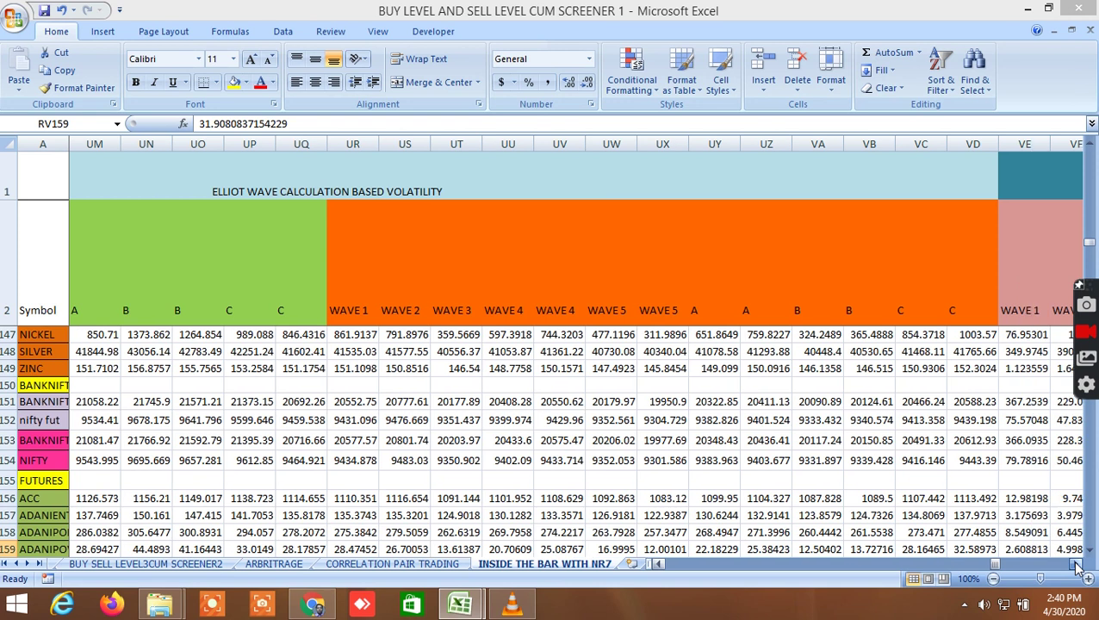
Step: Scroll right to the Elliot wave time uptrend columns and past their A, B, C waves
left_click(1076, 564)
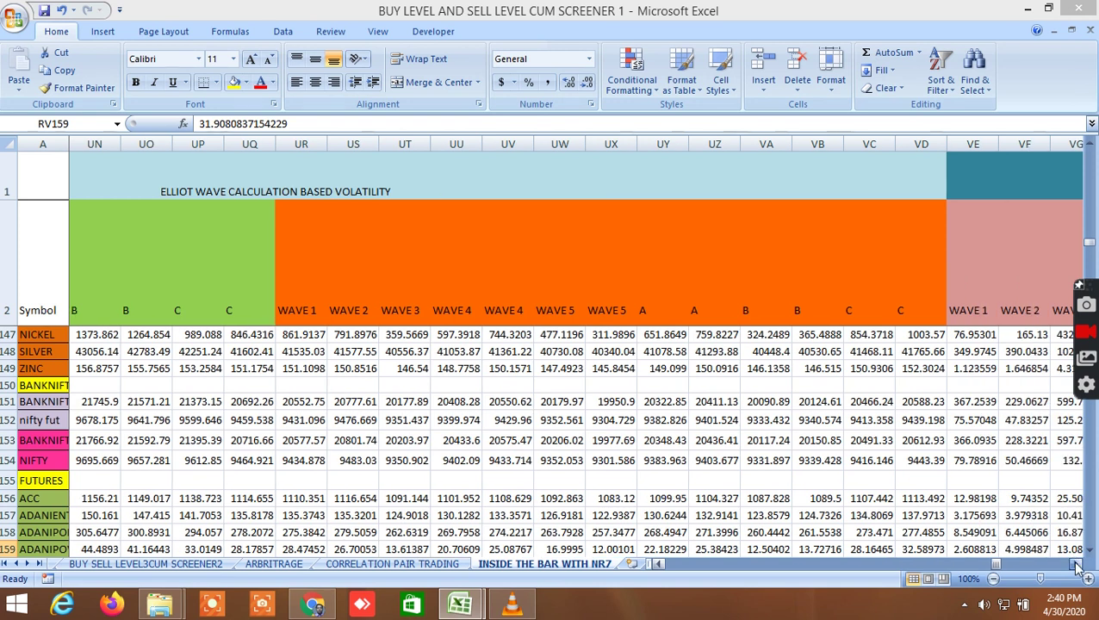
left_click(1077, 564)
left_click(1077, 565)
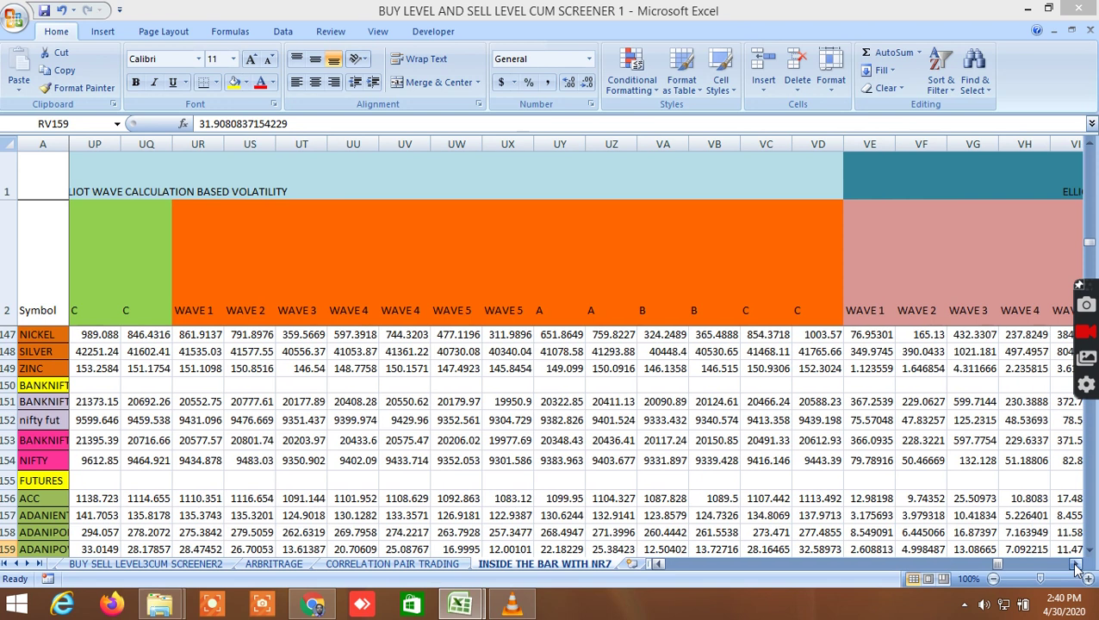
left_click(1076, 564)
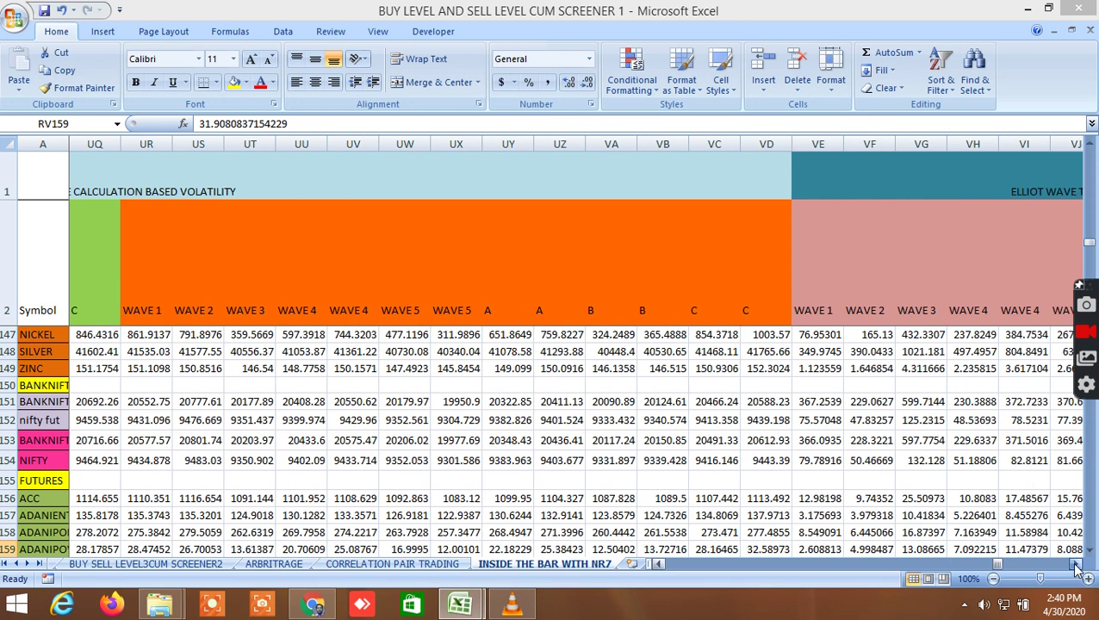
left_click(1076, 564)
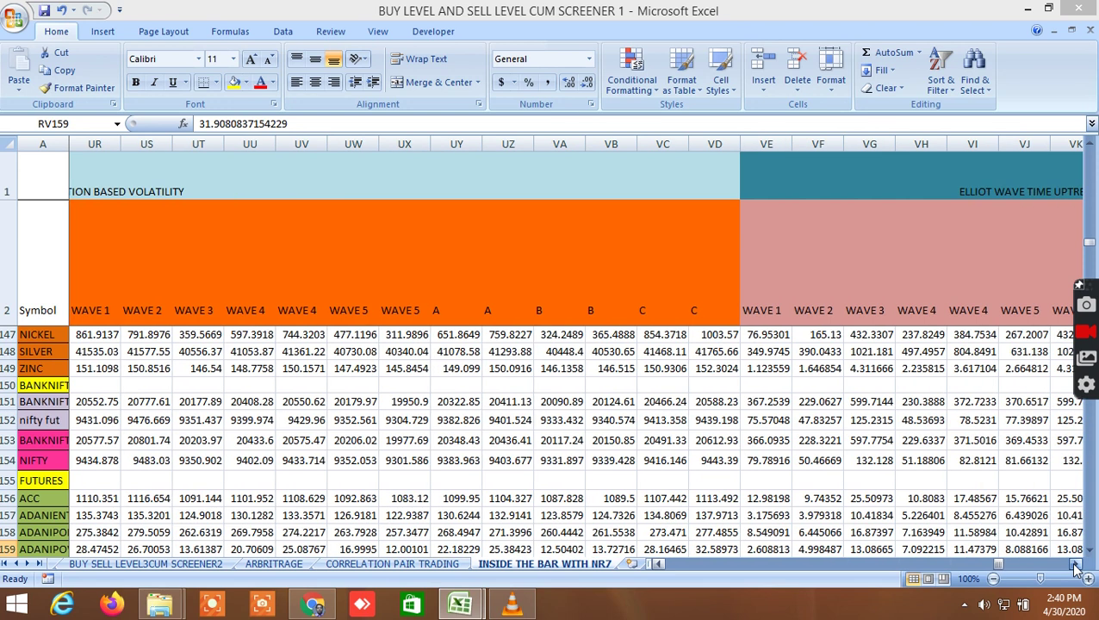
left_click(1076, 564)
left_click(1077, 564)
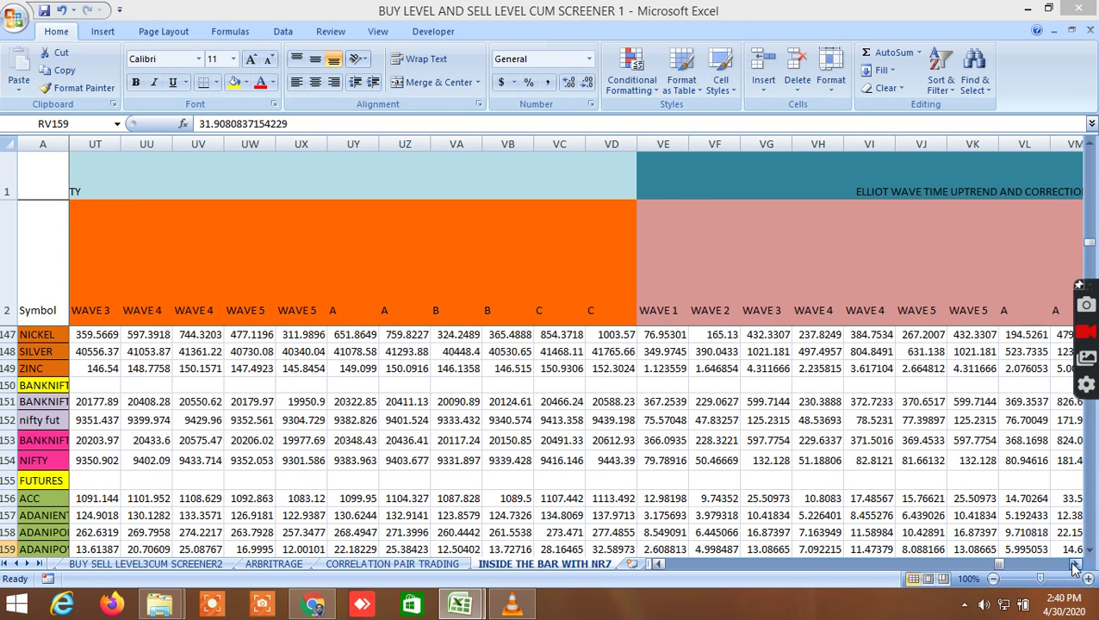
left_click(1076, 564)
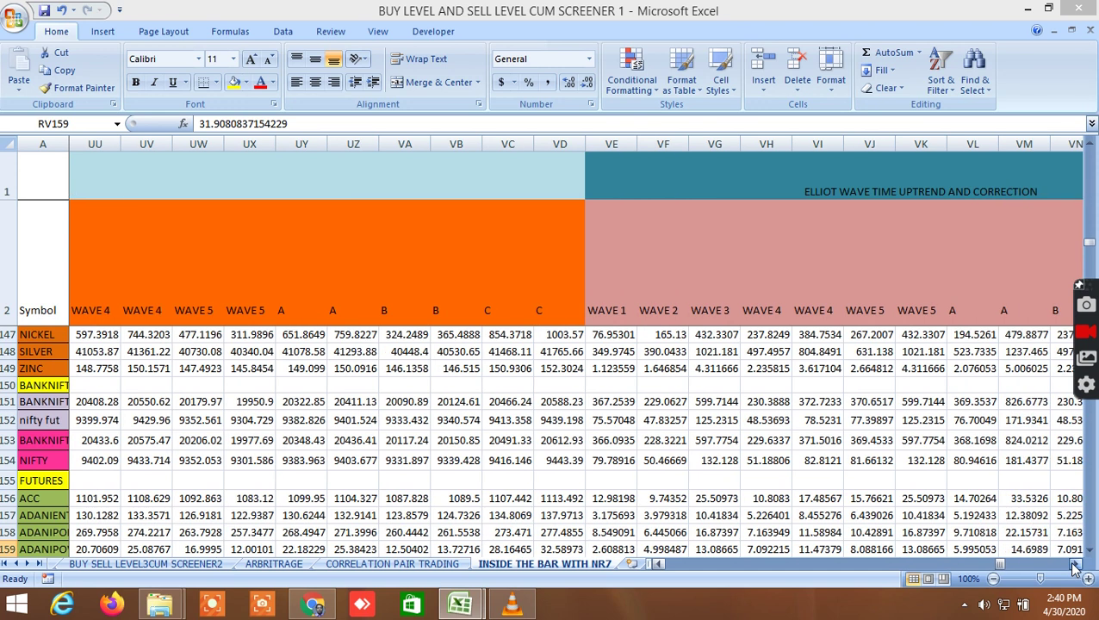
left_click(1076, 564)
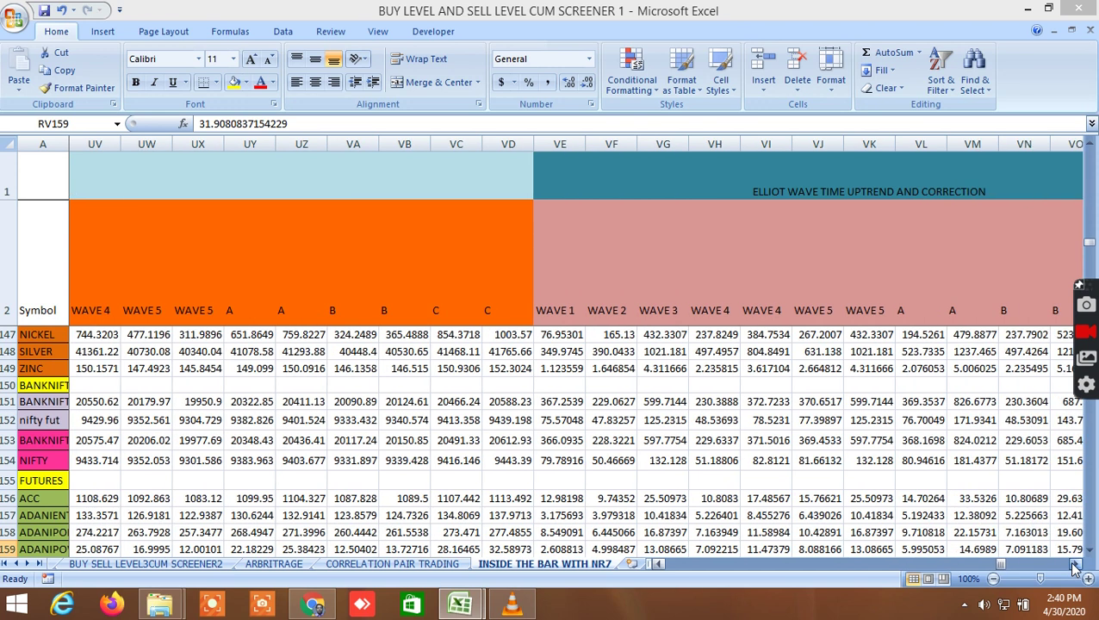
left_click(1076, 564)
left_click(1076, 564)
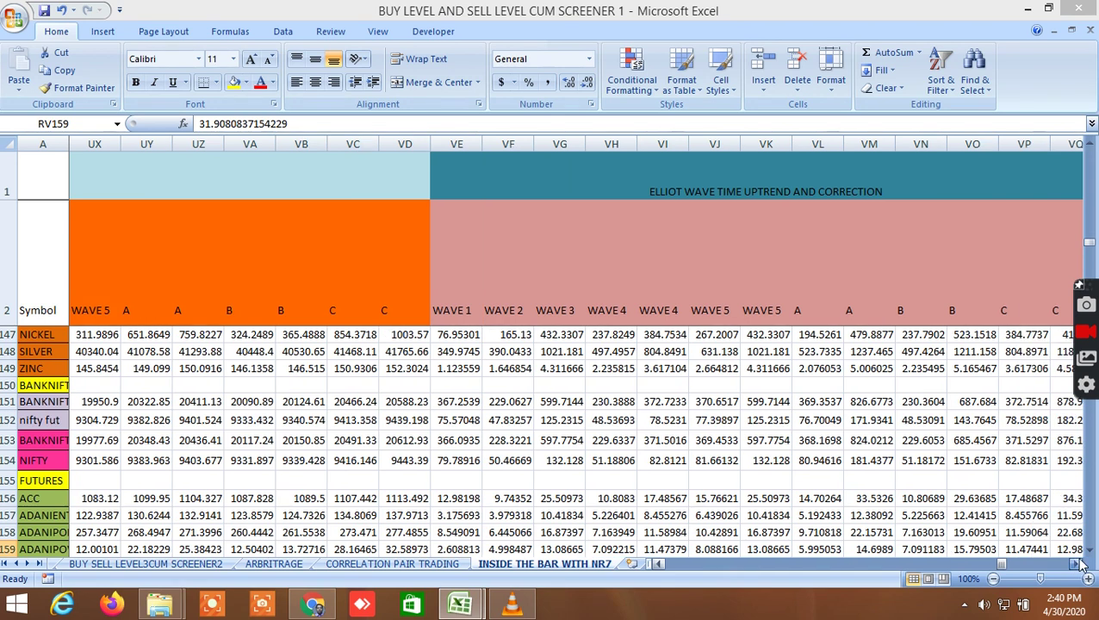
left_click(1076, 564)
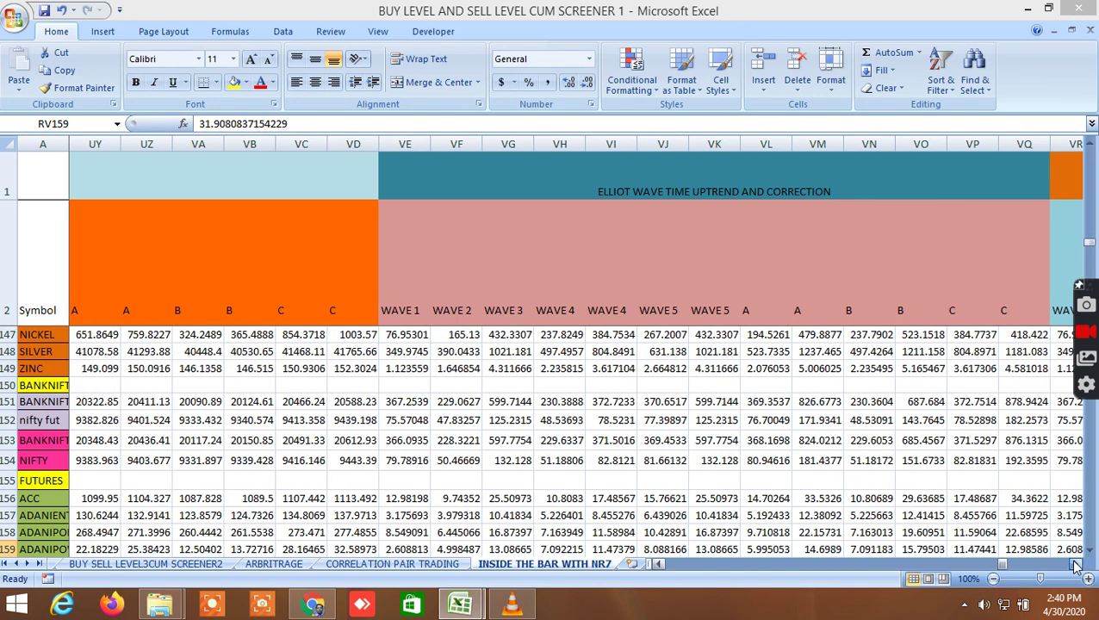
left_click(1076, 564)
left_click(1074, 564)
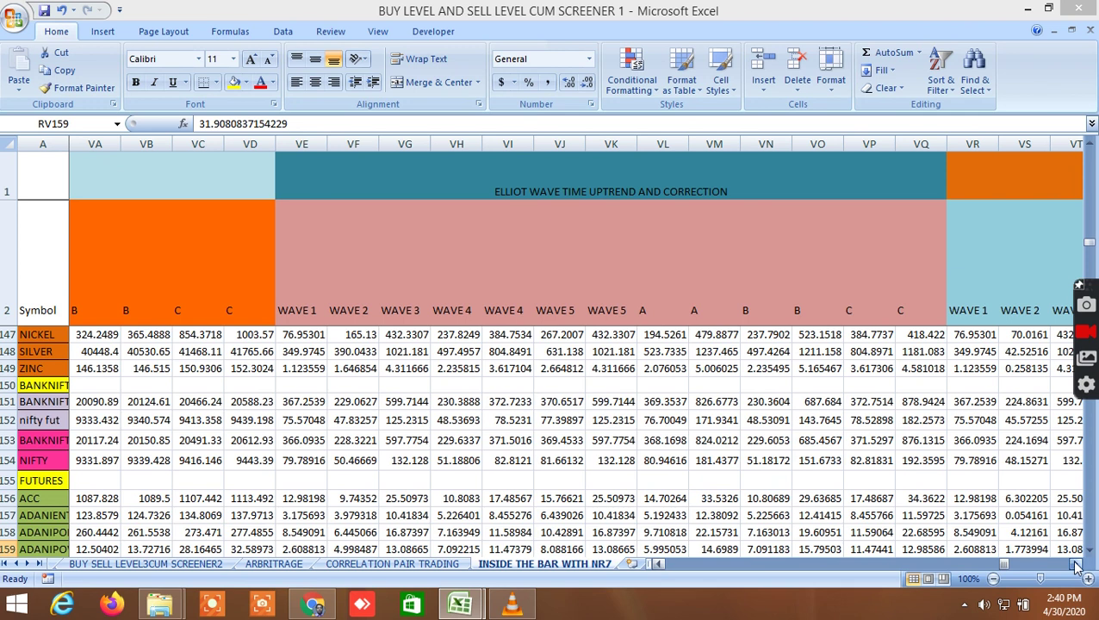
left_click(1078, 566)
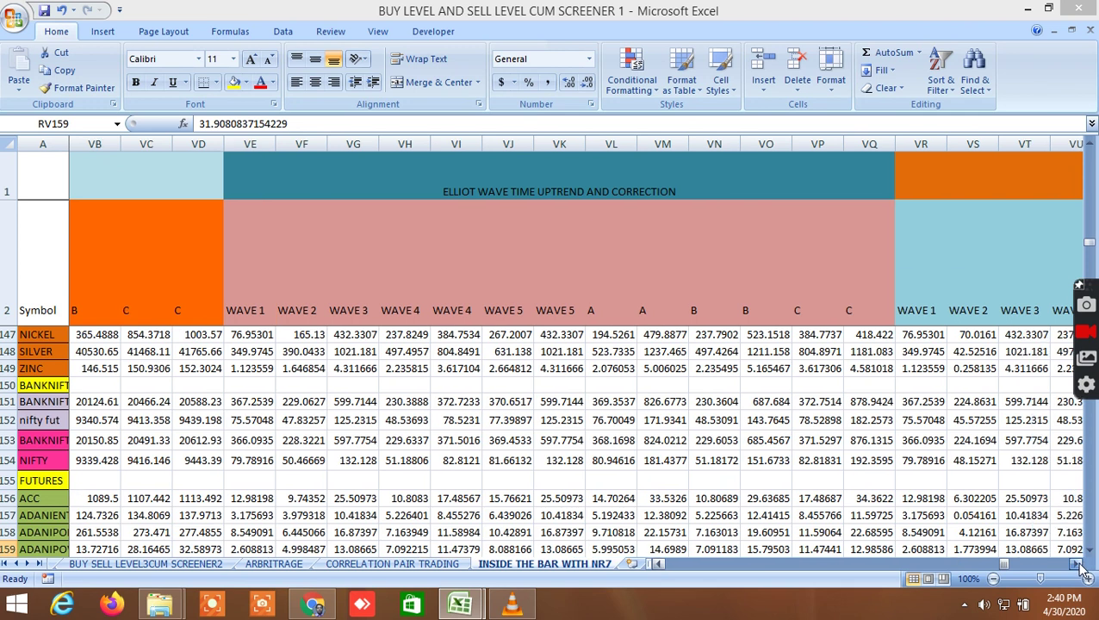
Step: Continue to the ELLIOT WAVE TIME DOWNTREND AND CORRECTION columns, NIFTY 79.78916 to 111.4932
left_click(1077, 565)
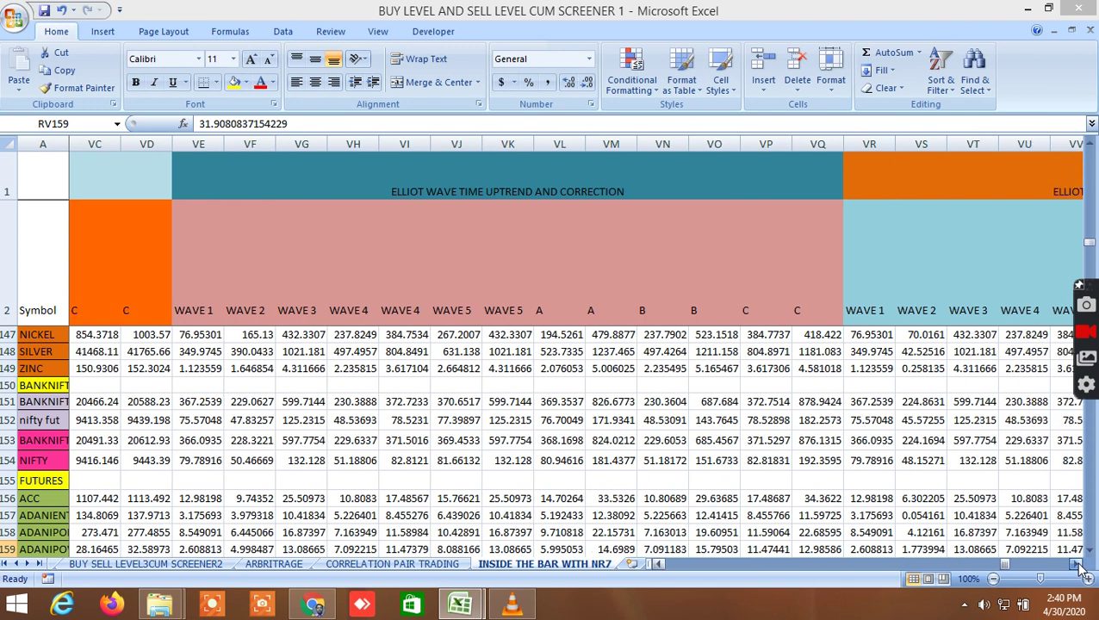
left_click(1076, 565)
left_click(1076, 565)
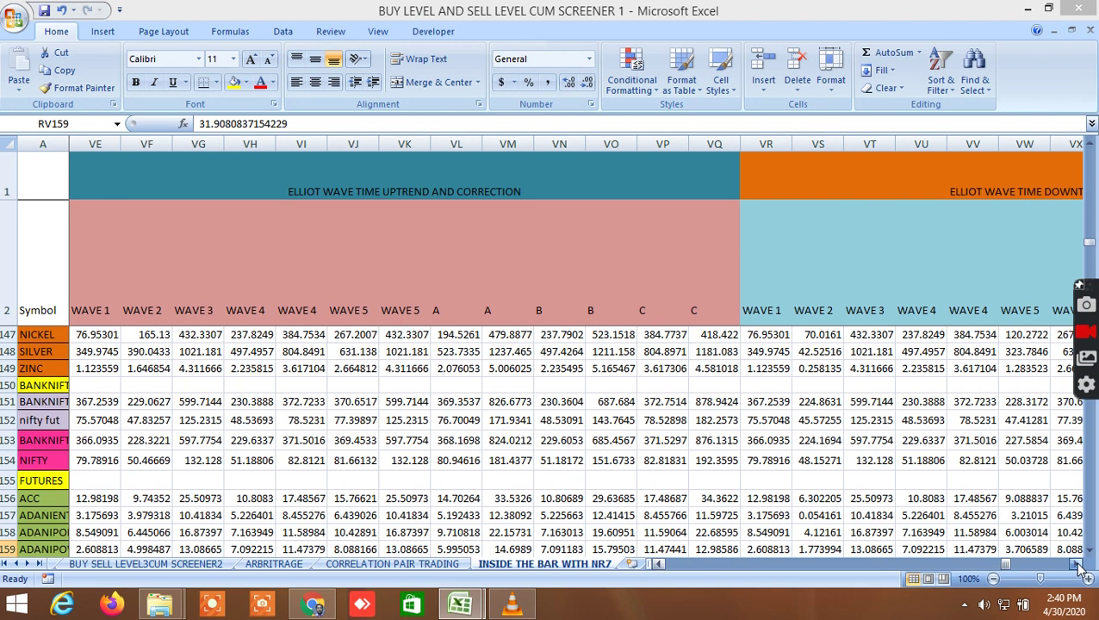
left_click(1076, 565)
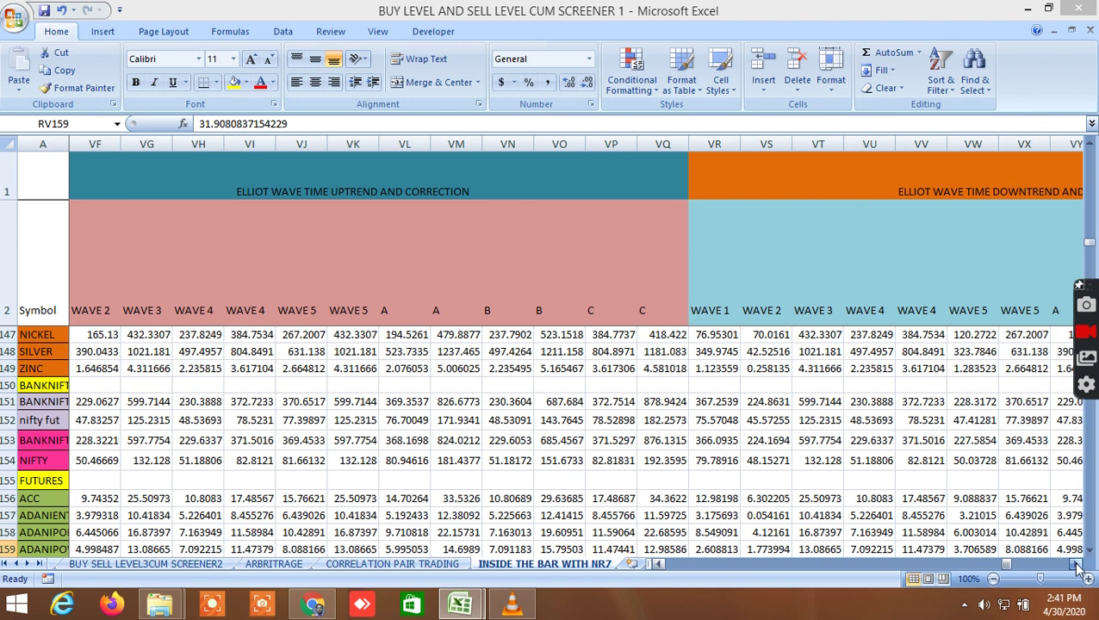
left_click(1076, 565)
left_click(1076, 565)
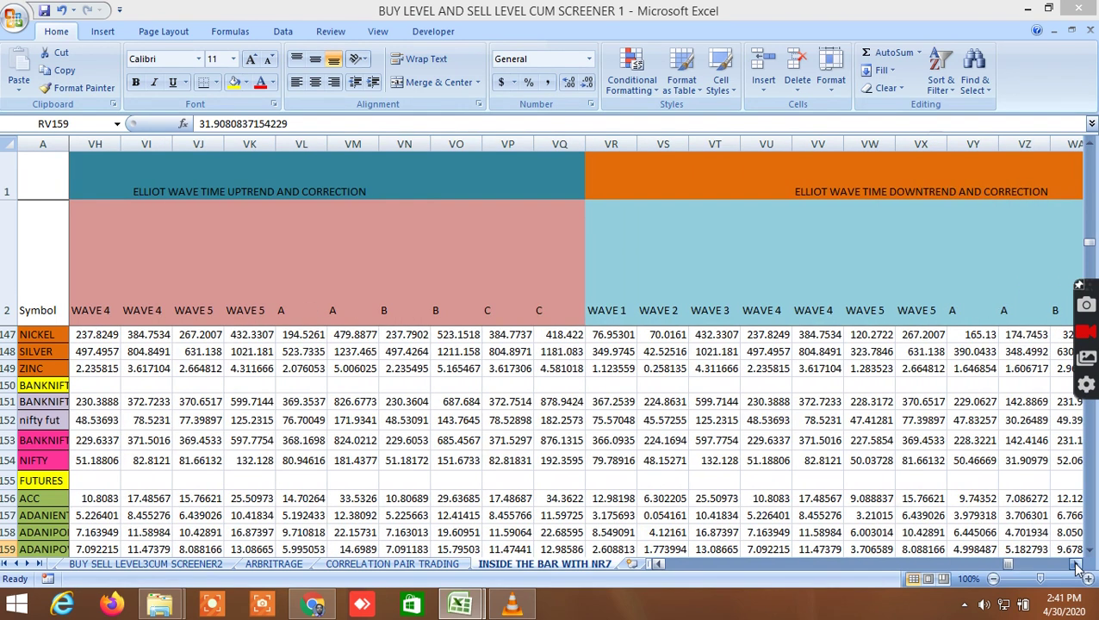
left_click(1077, 565)
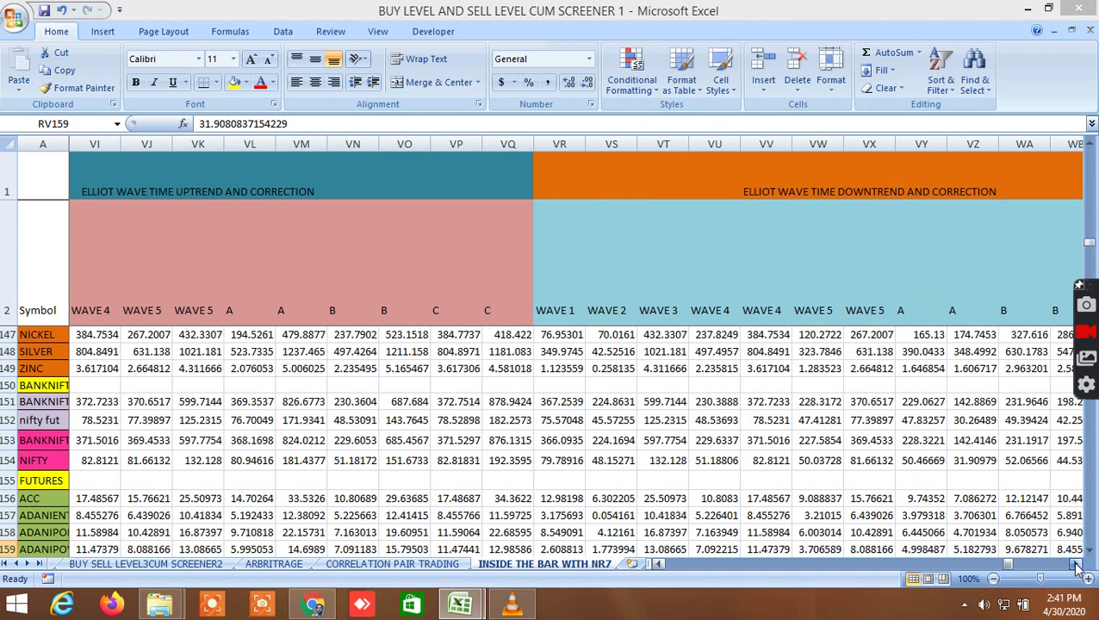
left_click(1076, 565)
Step: Scroll right past the uptrend wave columns into the FIBONACCI TIME CYCLE columns
left_click(1076, 565)
left_click(1076, 565)
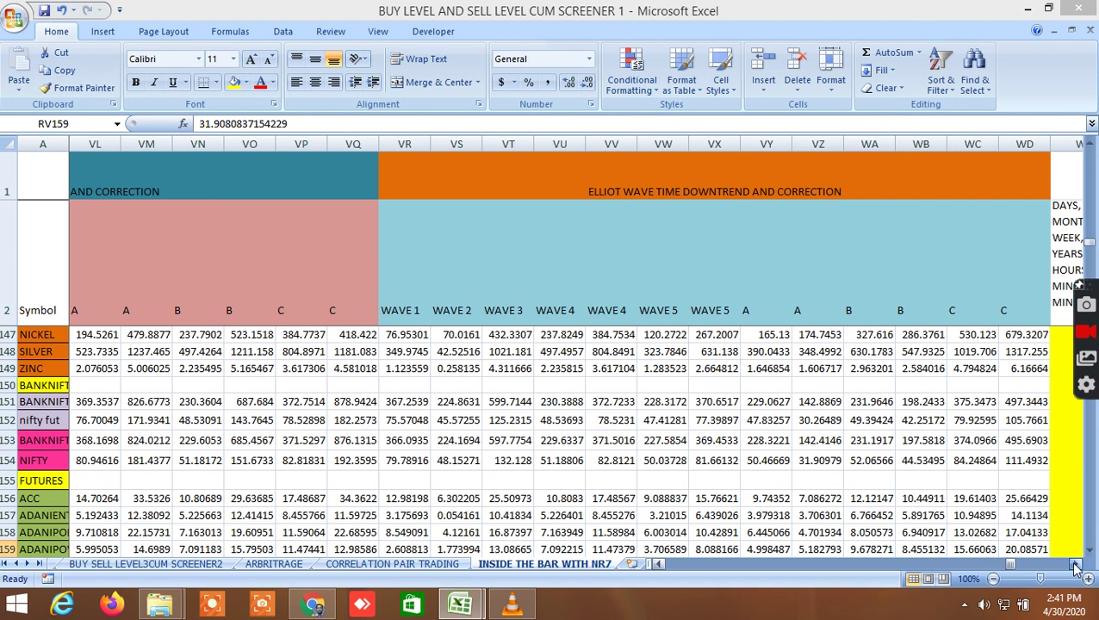
left_click(1076, 564)
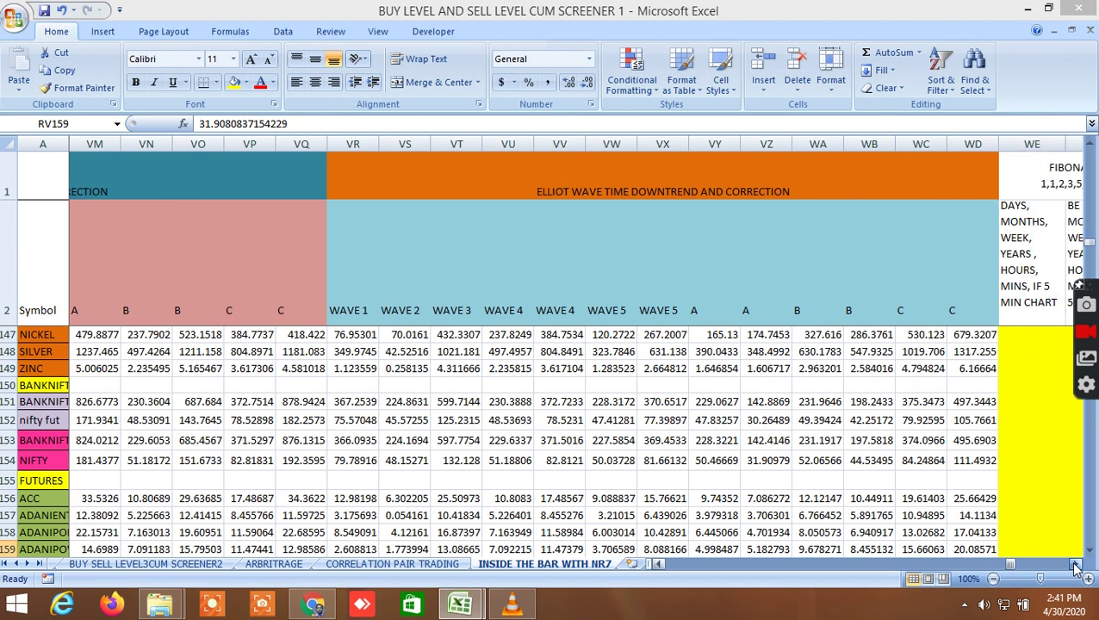
left_click(1077, 565)
left_click(1077, 565)
left_click(1076, 565)
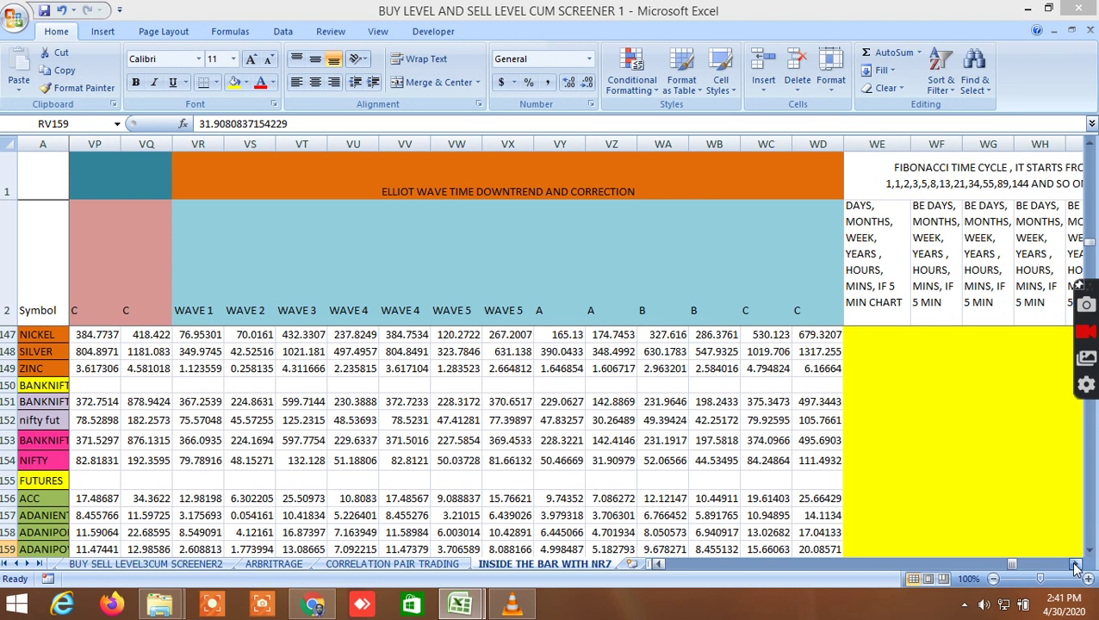
left_click(1077, 565)
left_click(1077, 565)
left_click(1075, 564)
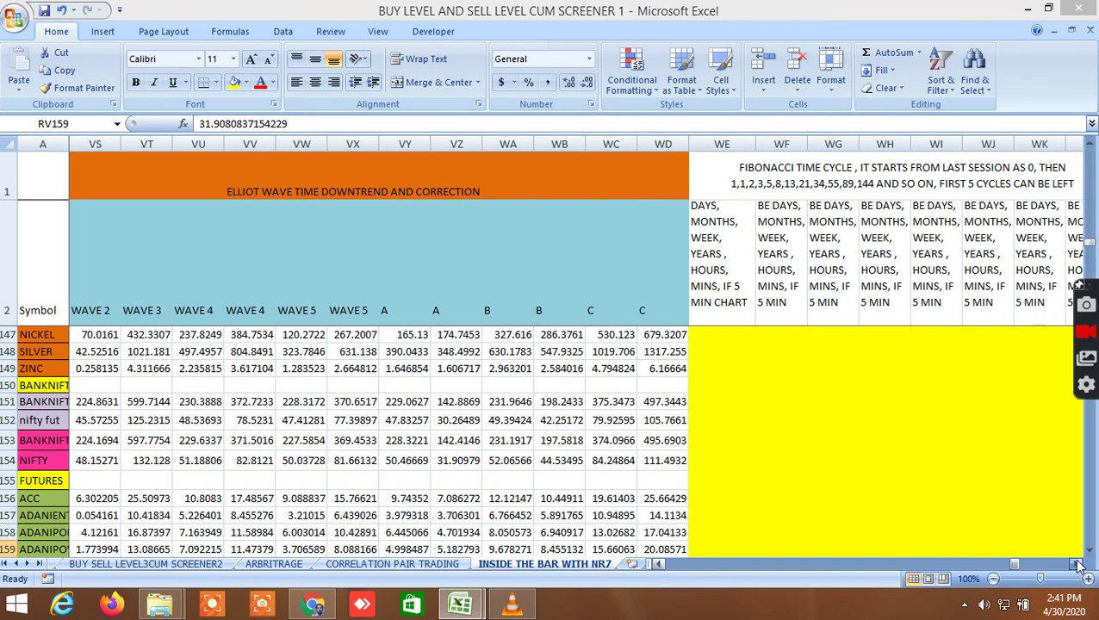
left_click(1077, 565)
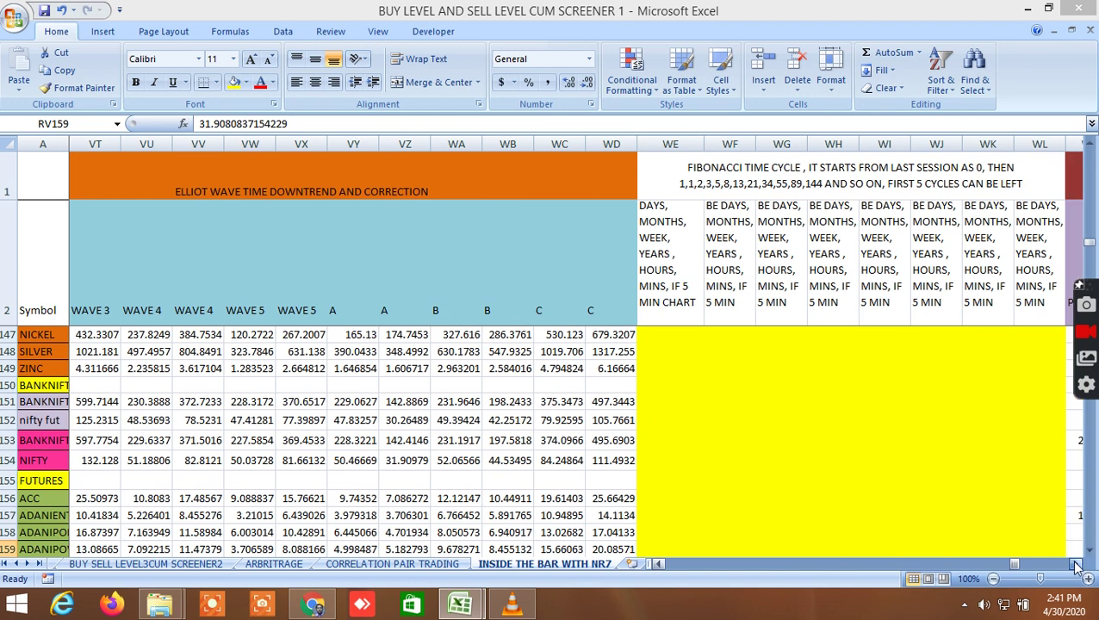
left_click(1076, 565)
left_click(1076, 565)
Step: Continue to PROBABLE PRICE MOVEMENT's R1–R4, S1–S4 and pivot columns, NIFTY PP 9514.667
left_click(1076, 565)
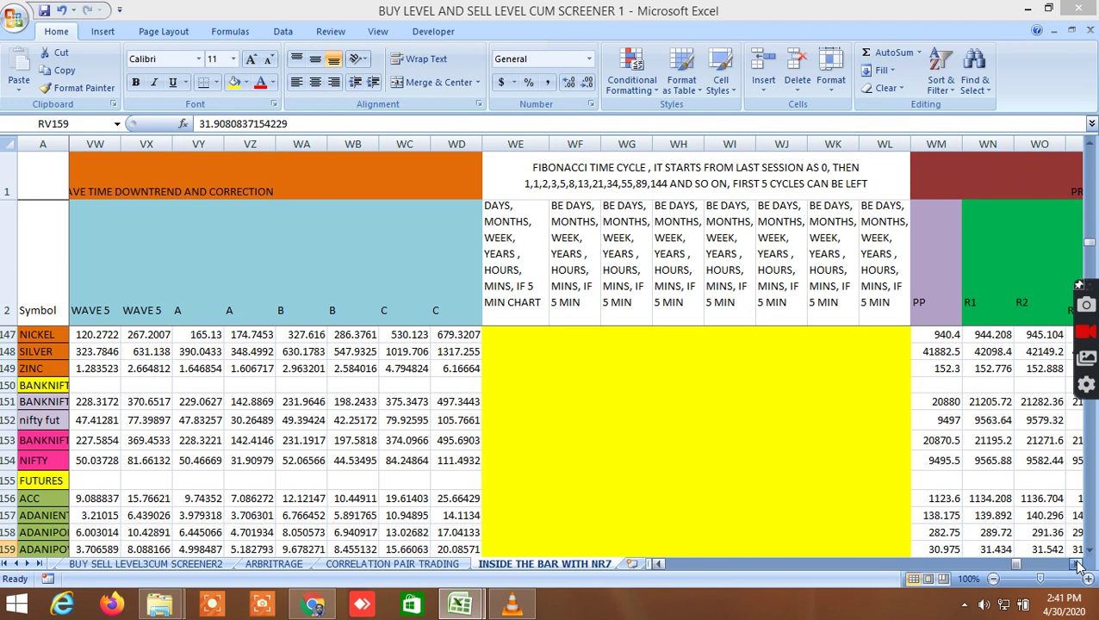
left_click(1077, 565)
left_click(1077, 565)
left_click(1076, 565)
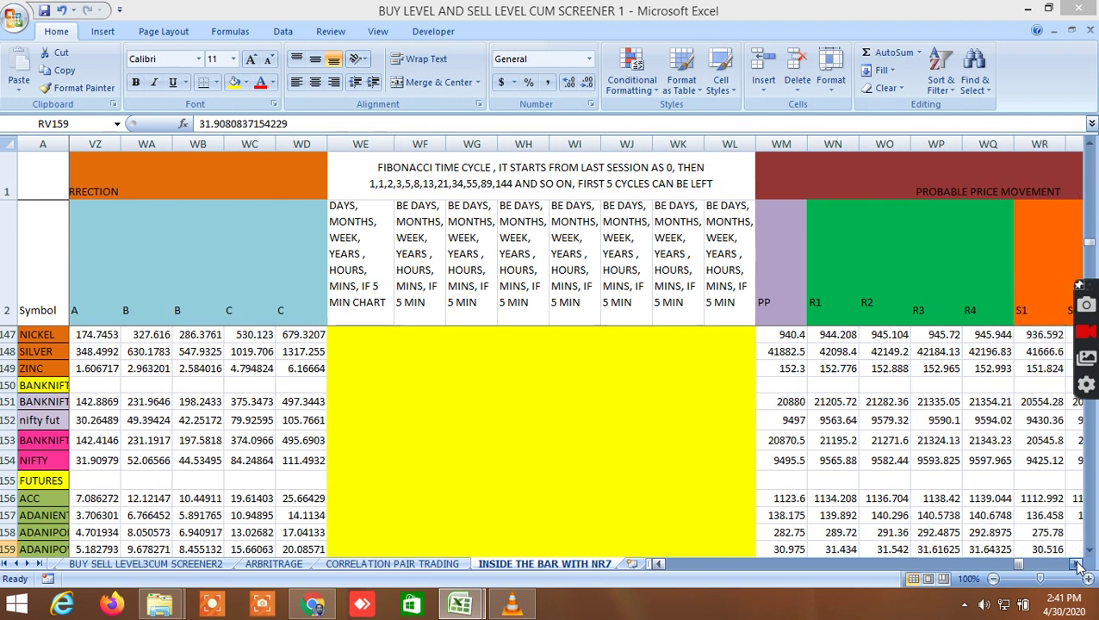
left_click(1077, 565)
left_click(1076, 564)
left_click(1077, 565)
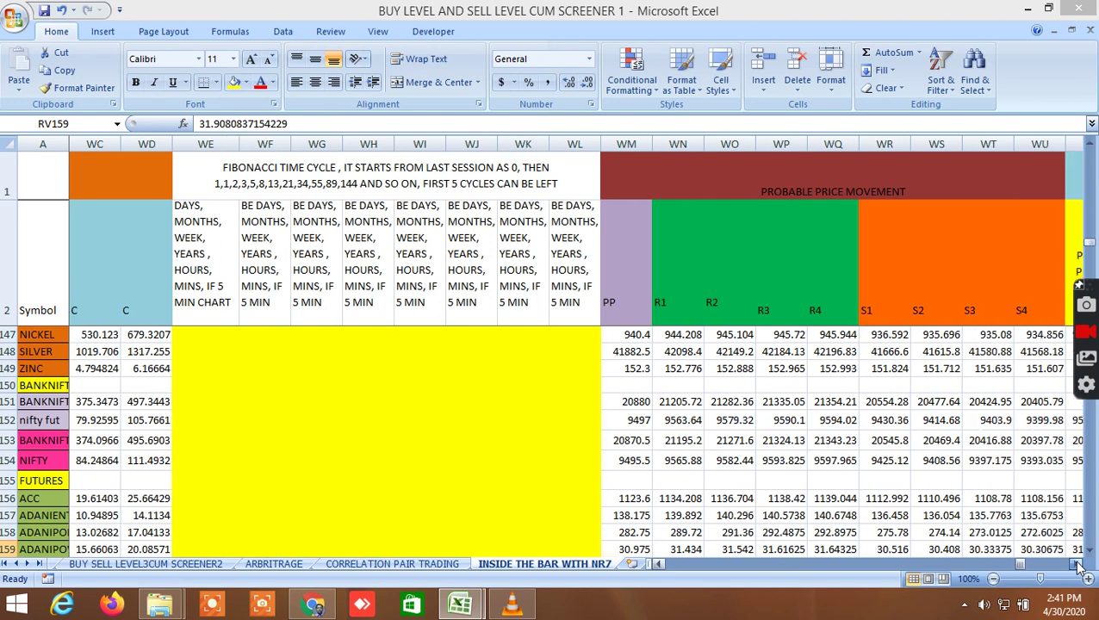
left_click(1077, 565)
left_click(1076, 565)
Step: Scroll right past the ATR, BUY and Fibonacci time cycle columns to targets T9 and T10
left_click(1076, 565)
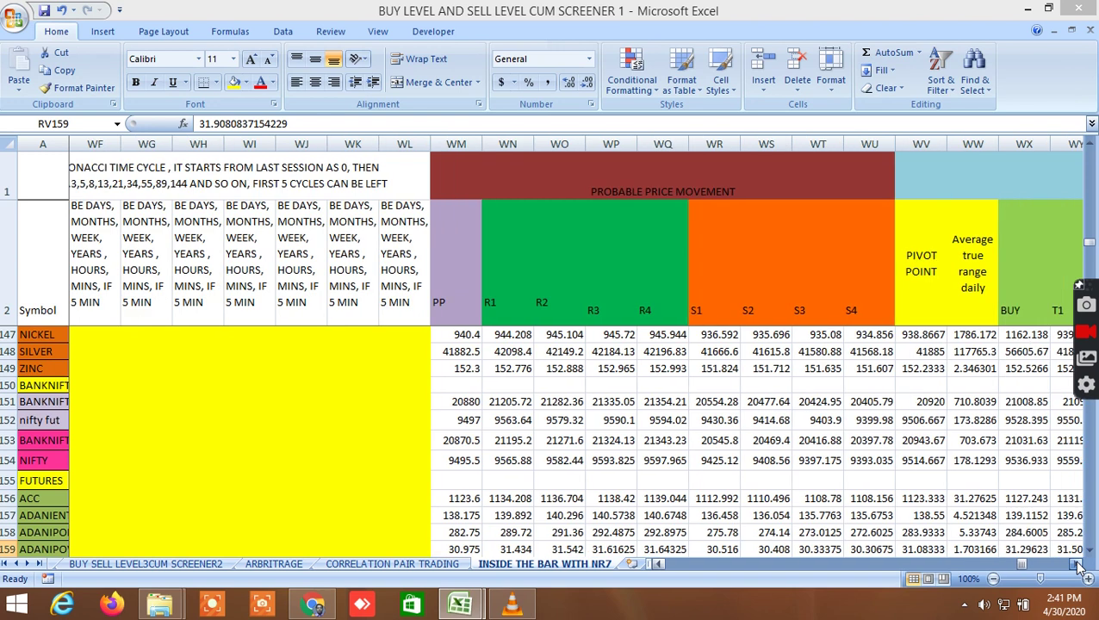
left_click(1076, 565)
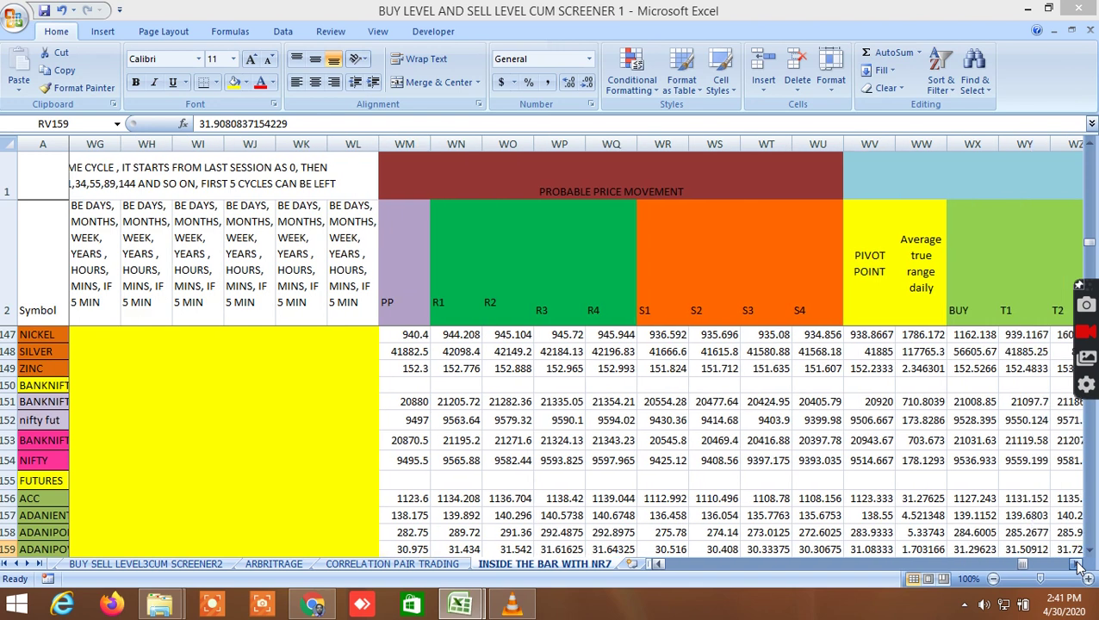
left_click(1077, 565)
left_click(1076, 564)
left_click(1077, 565)
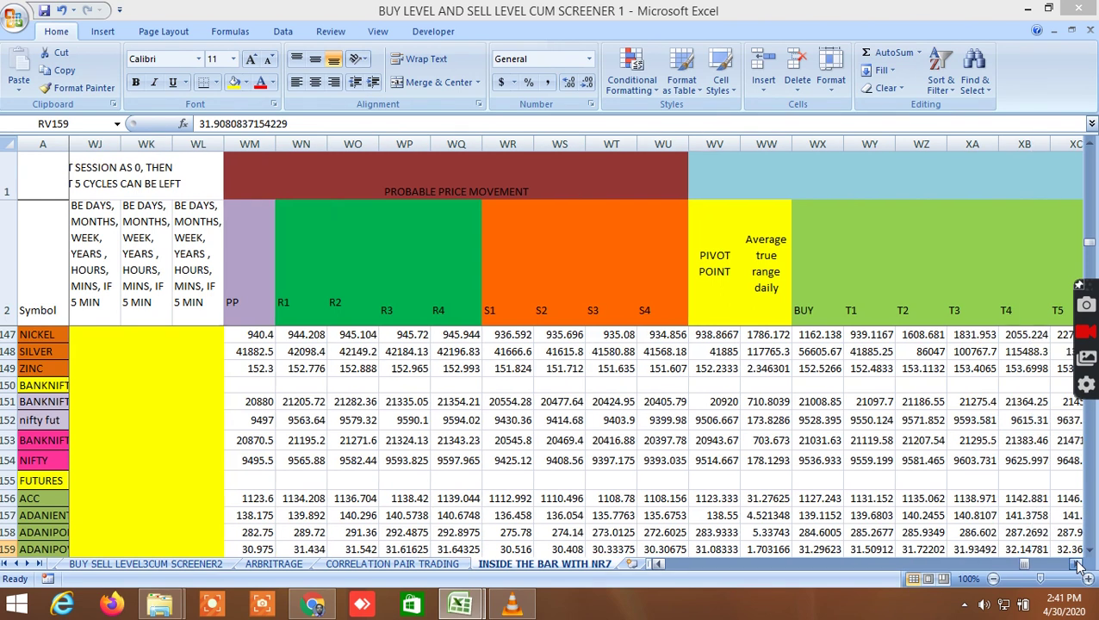
left_click(1076, 565)
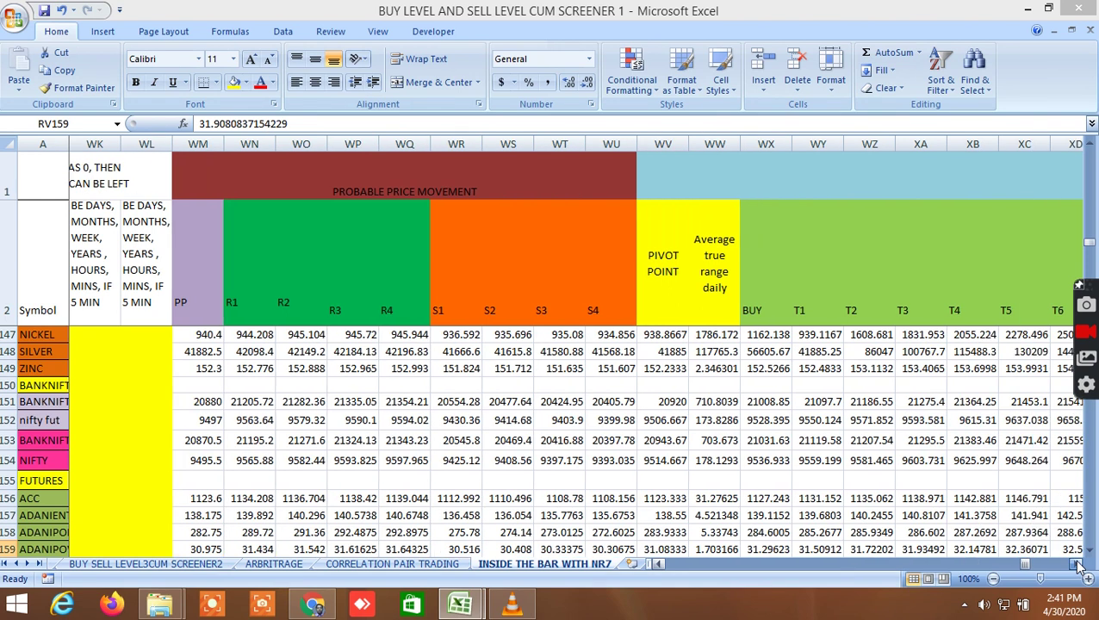
left_click(1076, 565)
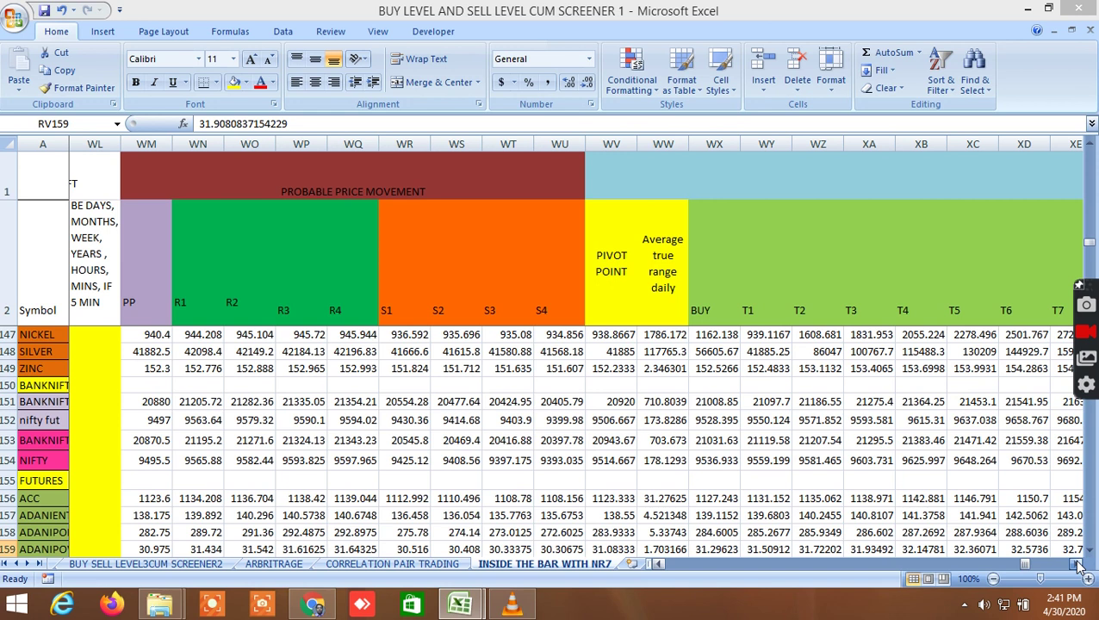
left_click(1077, 565)
left_click(1076, 565)
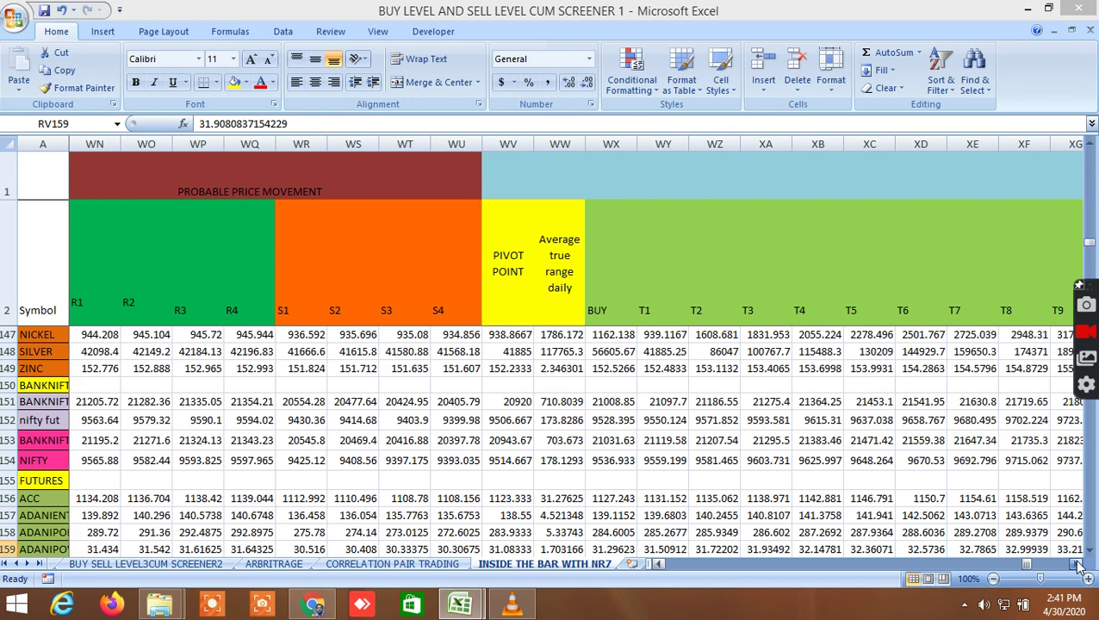
left_click(1076, 564)
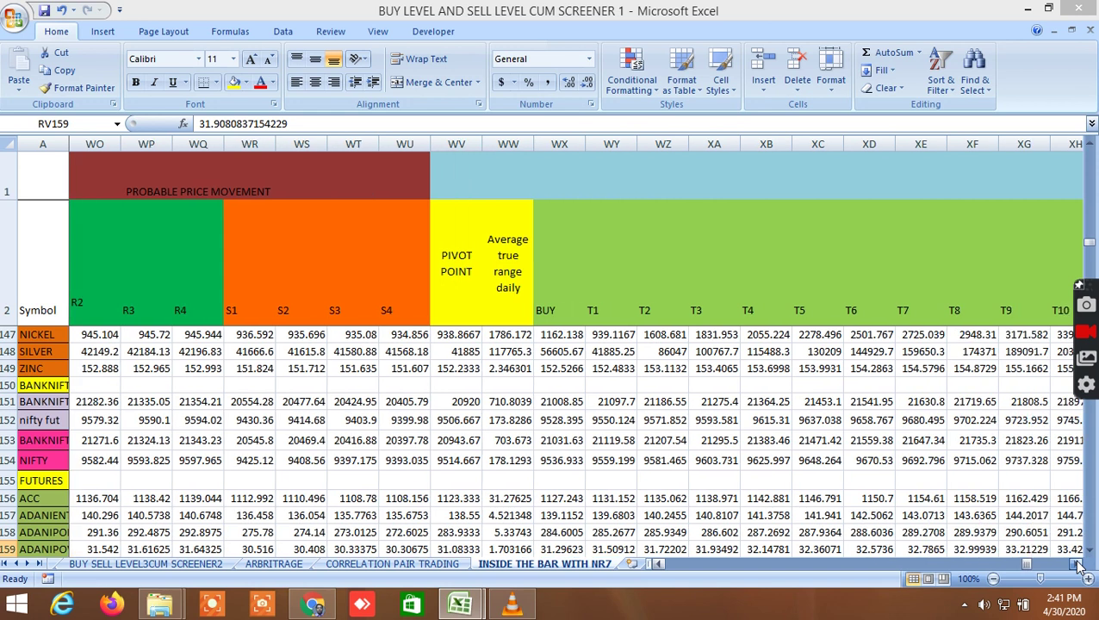
left_click(1077, 565)
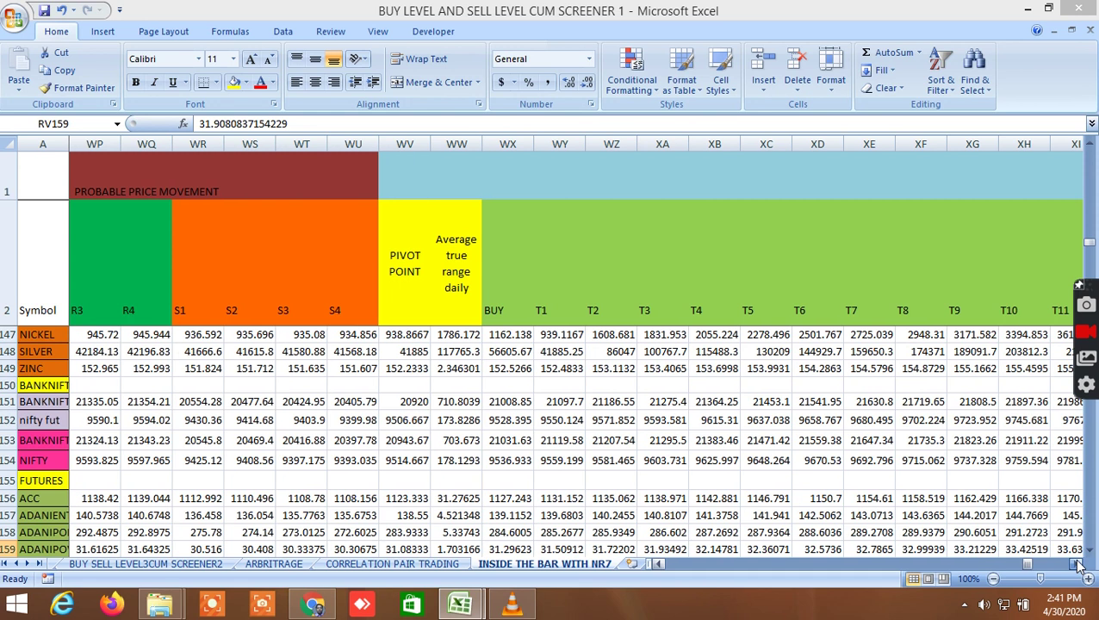
left_click(1079, 564)
Step: Continue through the target ladder to T29, NIFTY climbing from 9759.594 at T10 to 10182.65 at T28
scroll(862, 431, "right", 1)
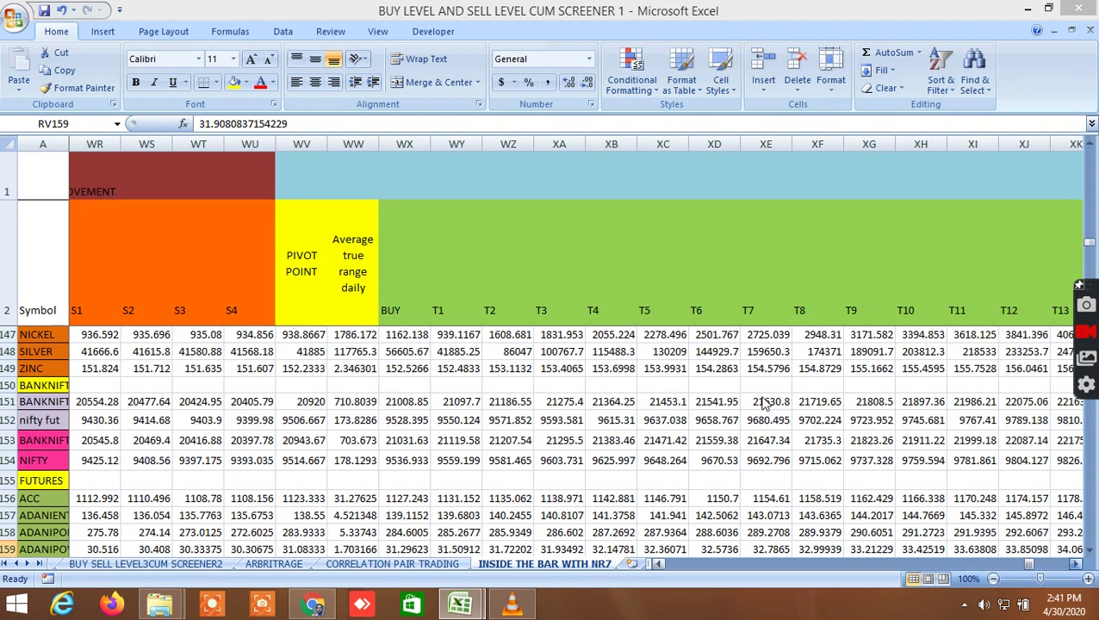
scroll(806, 404, "right", 1)
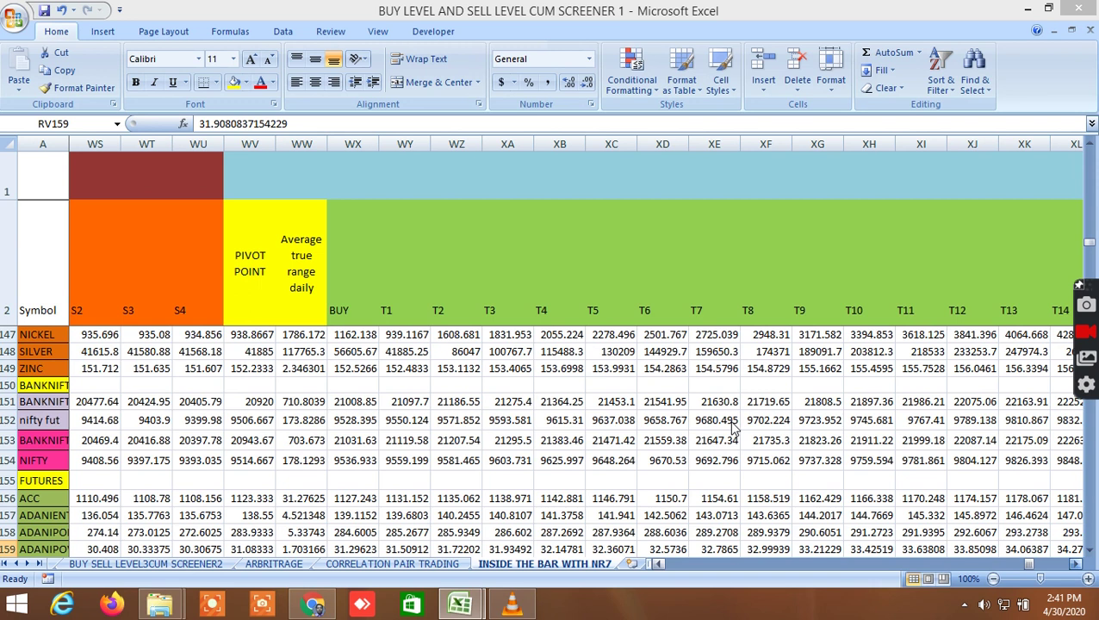
scroll(743, 427, "right", 1)
scroll(739, 431, "right", 1)
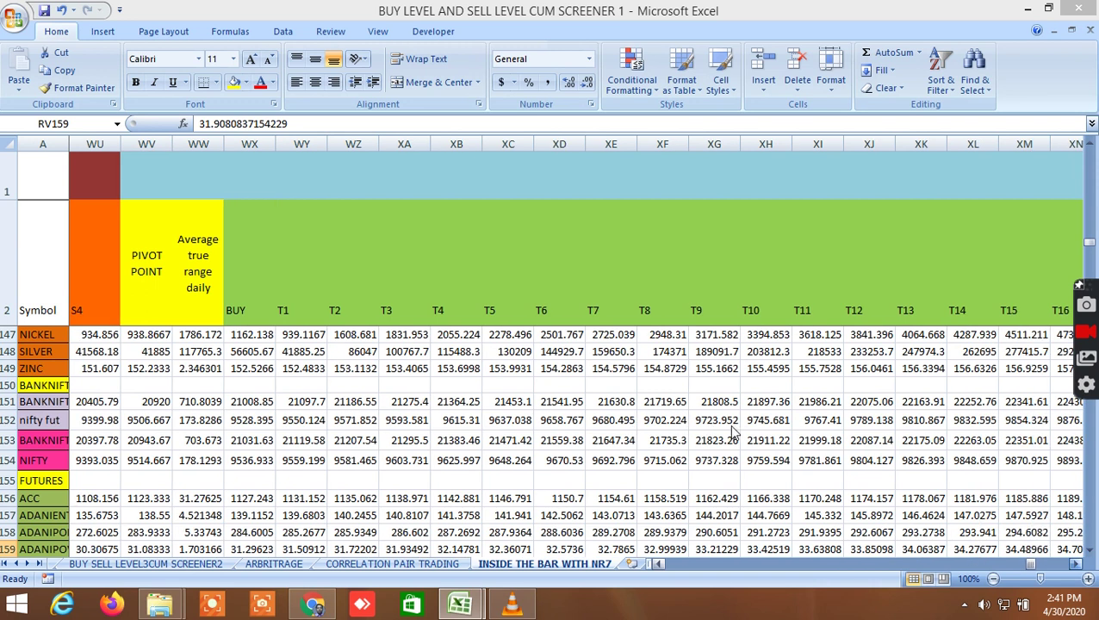
scroll(721, 431, "right", 1)
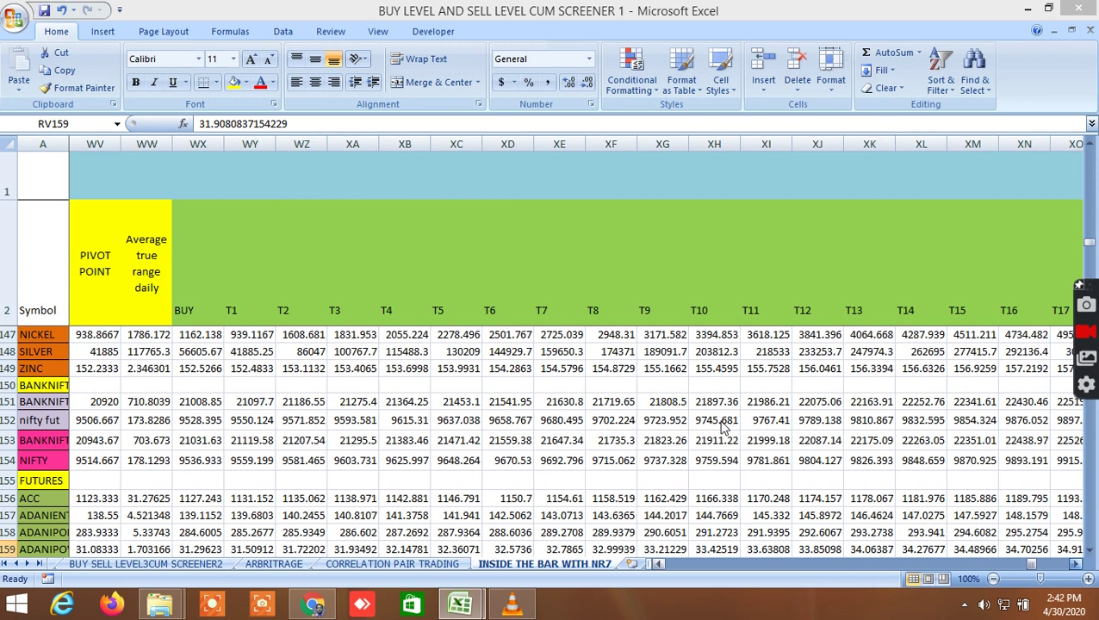
scroll(719, 428, "right", 1)
scroll(792, 422, "right", 1)
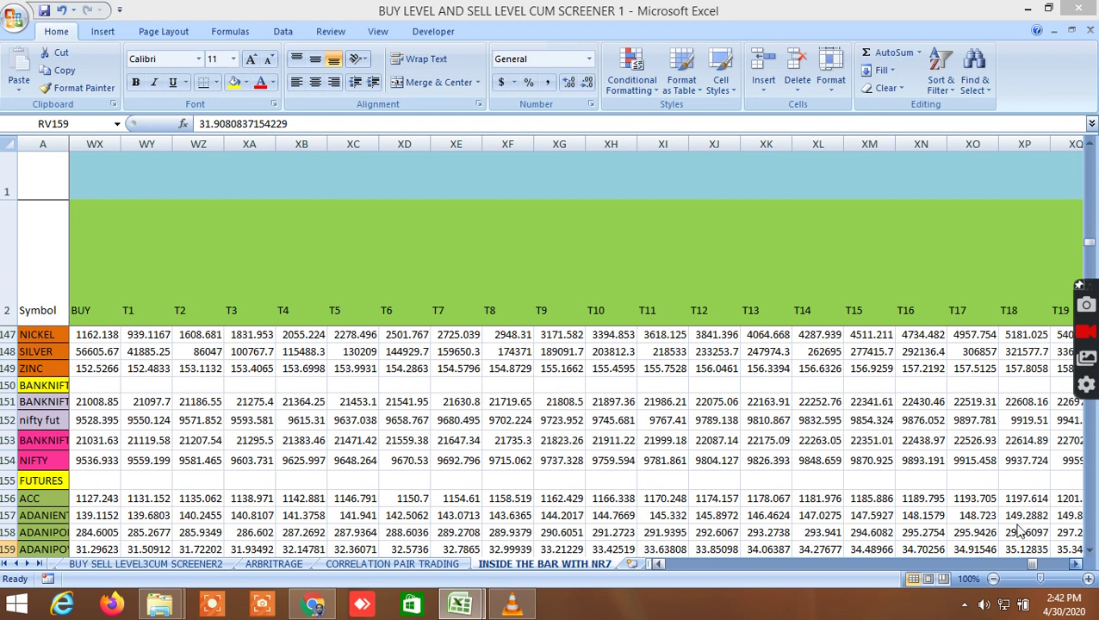
left_click(1074, 564)
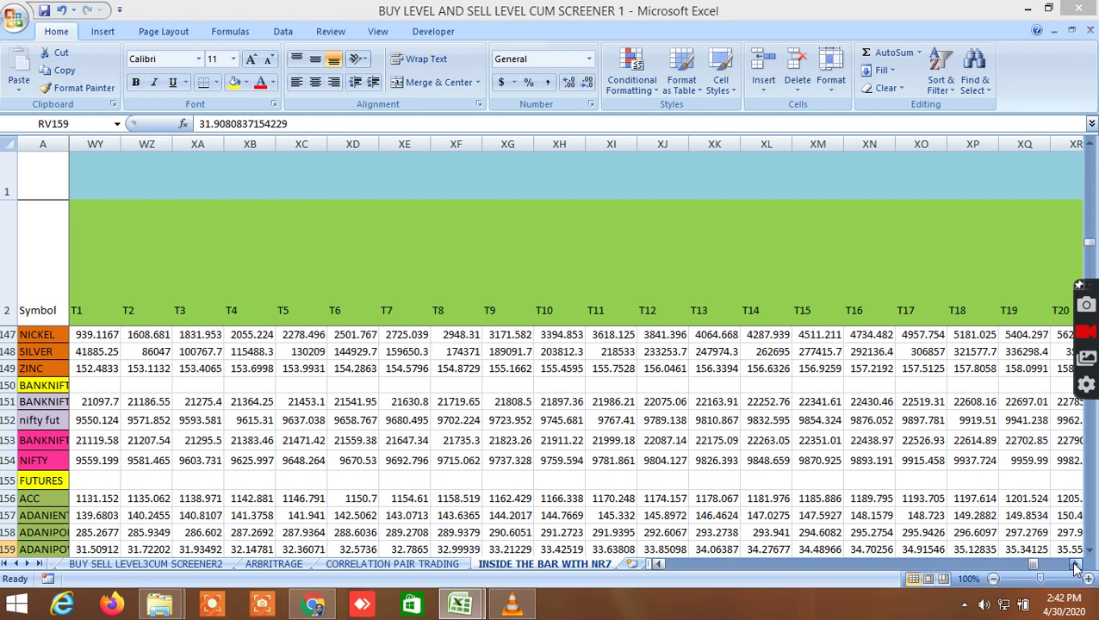
left_click(1074, 565)
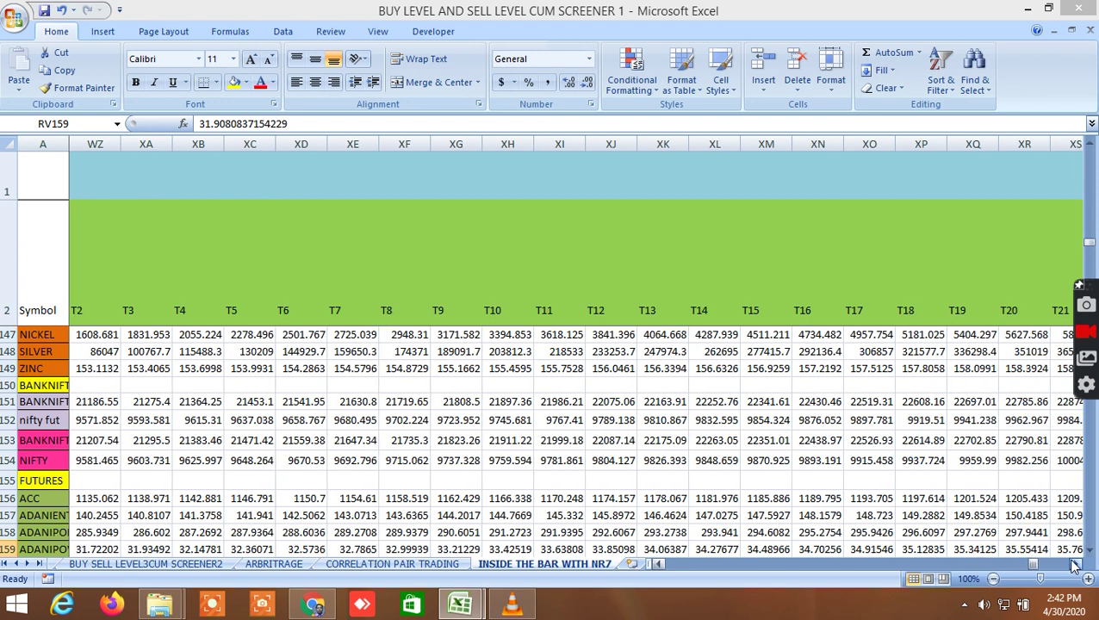
left_click(1073, 565)
left_click(1074, 565)
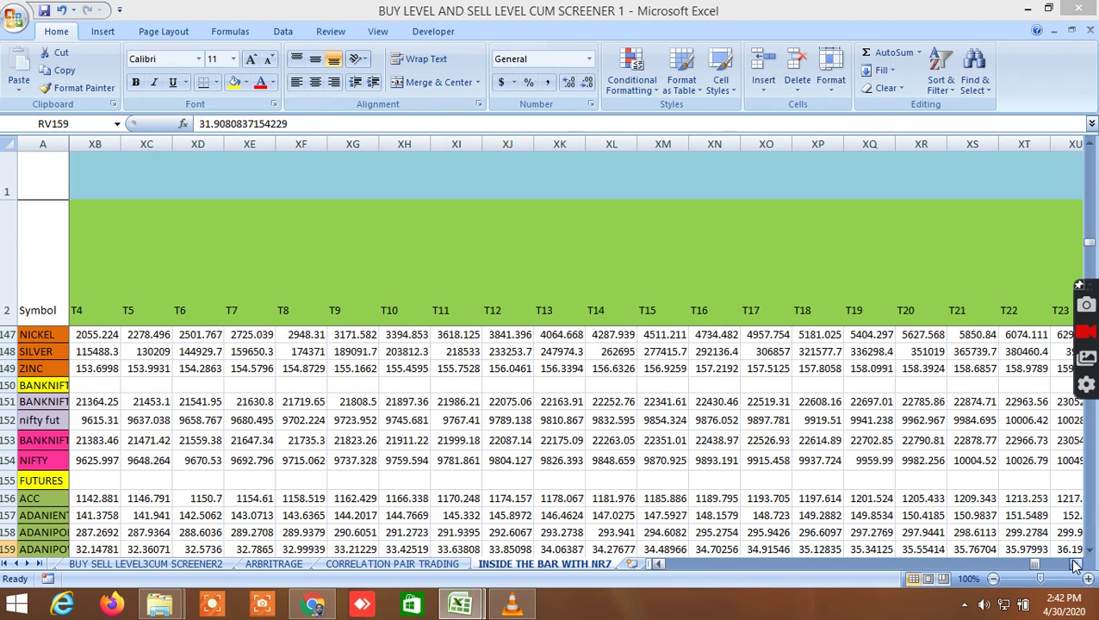
left_click(1074, 565)
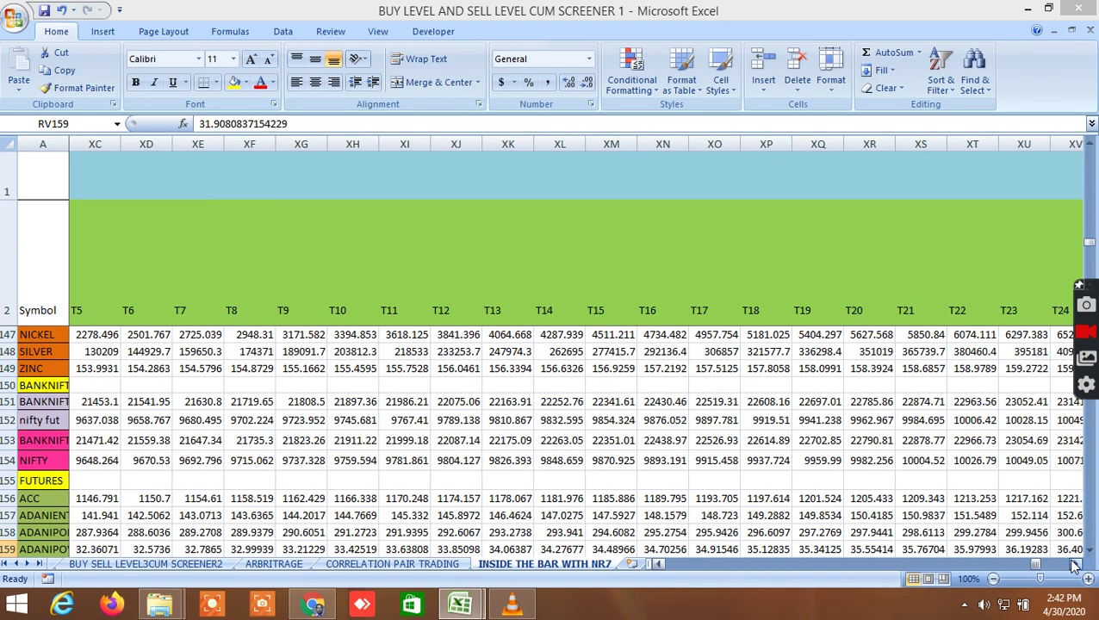
left_click(1074, 564)
left_click(1075, 565)
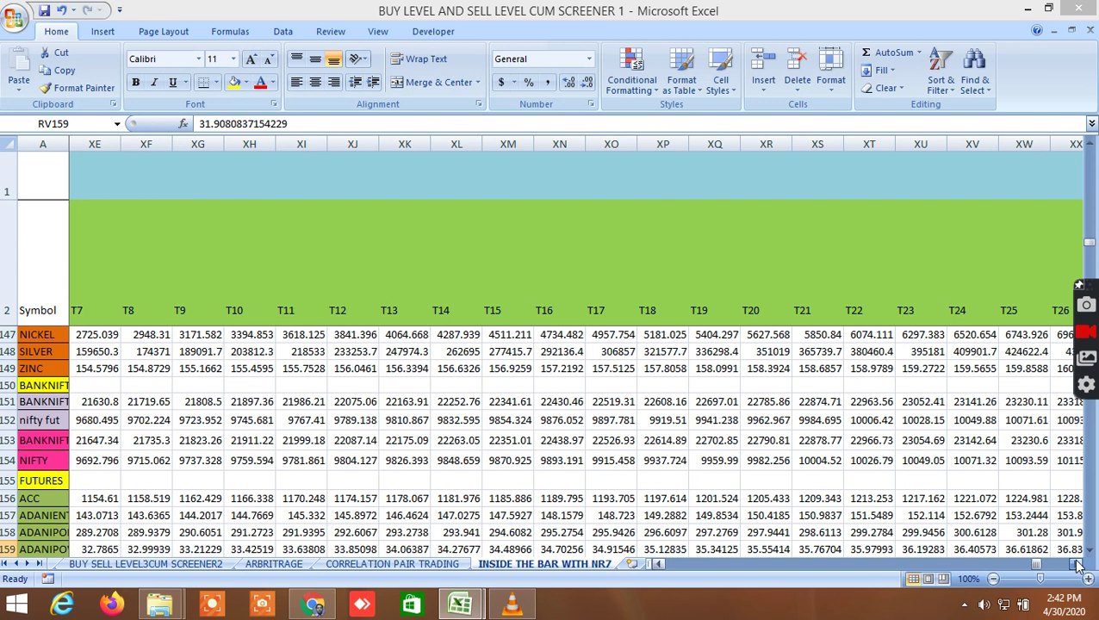
left_click(1077, 564)
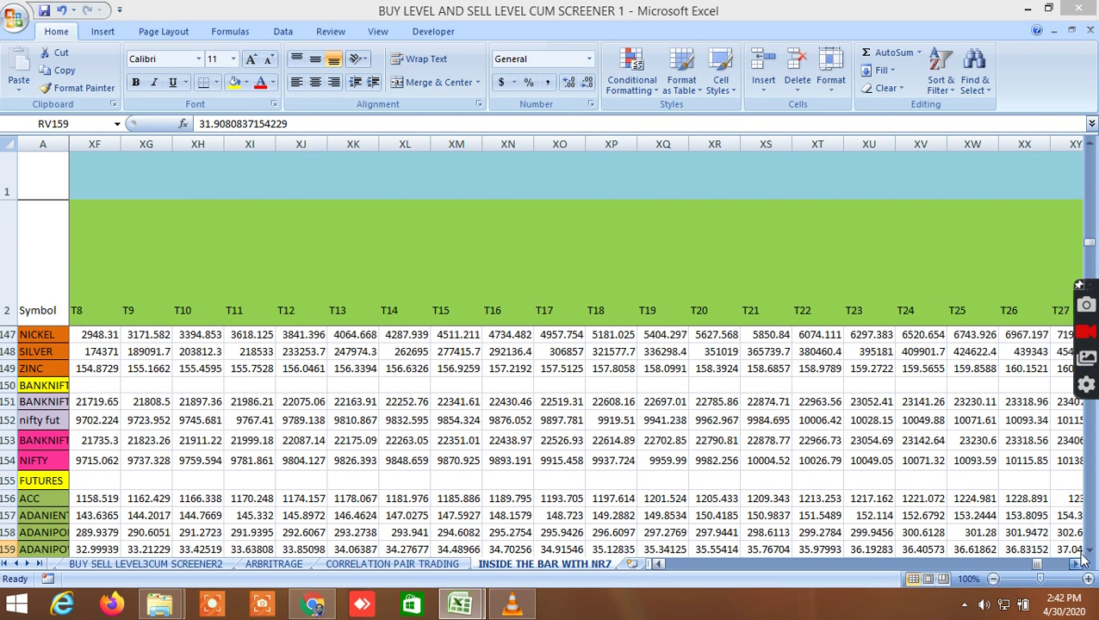
left_click(1076, 564)
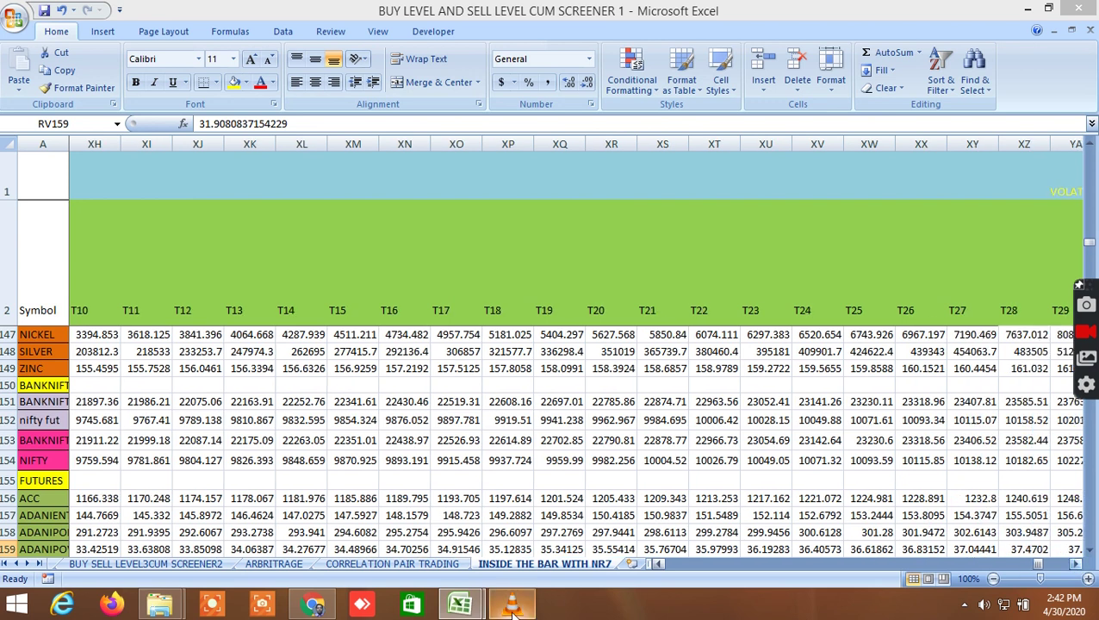
left_click(512, 607)
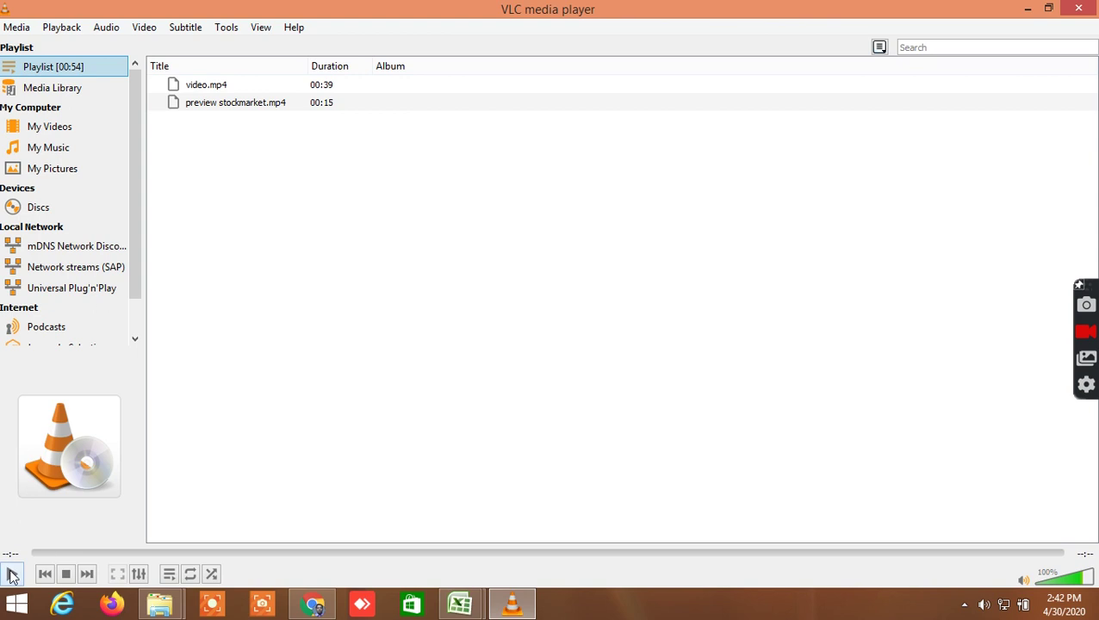
Step: Play the 15-second 'preview stockmarket.mp4' clip in VLC, then minimise the player
left_click(12, 575)
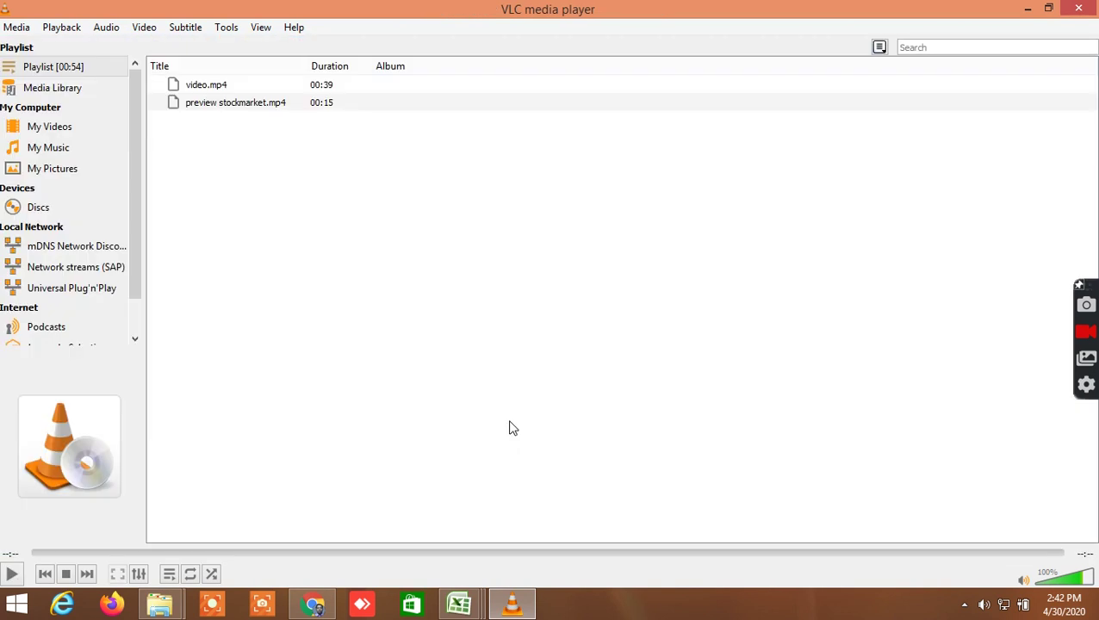
left_click(1028, 8)
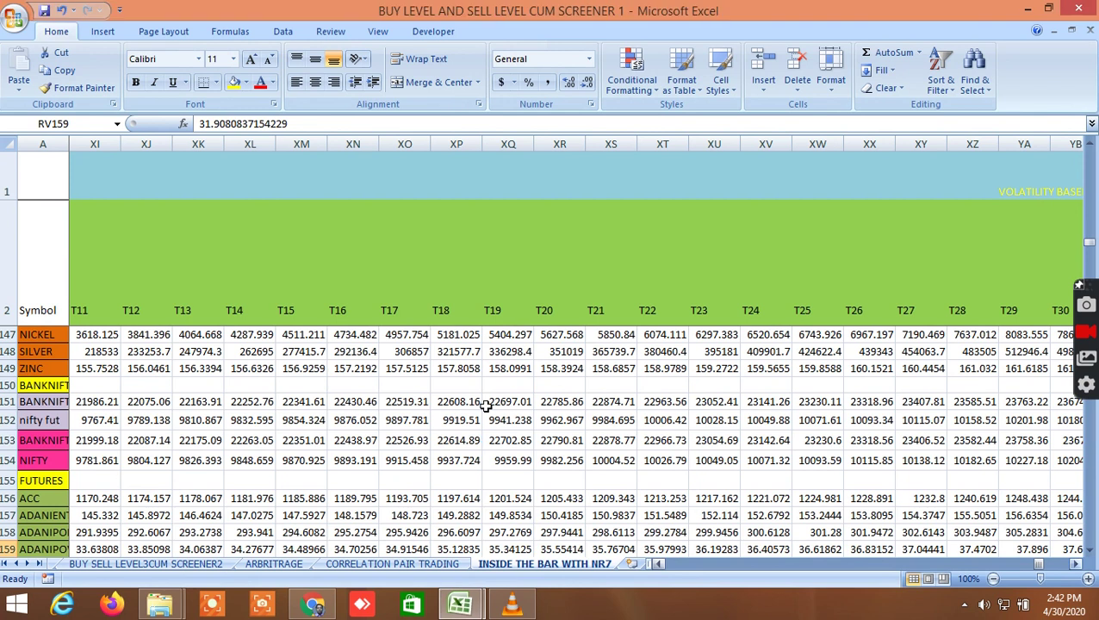
Step: Switch to the other screener workbook, then bring Zerodha Kite's BANKNIFTY APR FUT chart forward
mouse_move(459, 603)
left_click(379, 530)
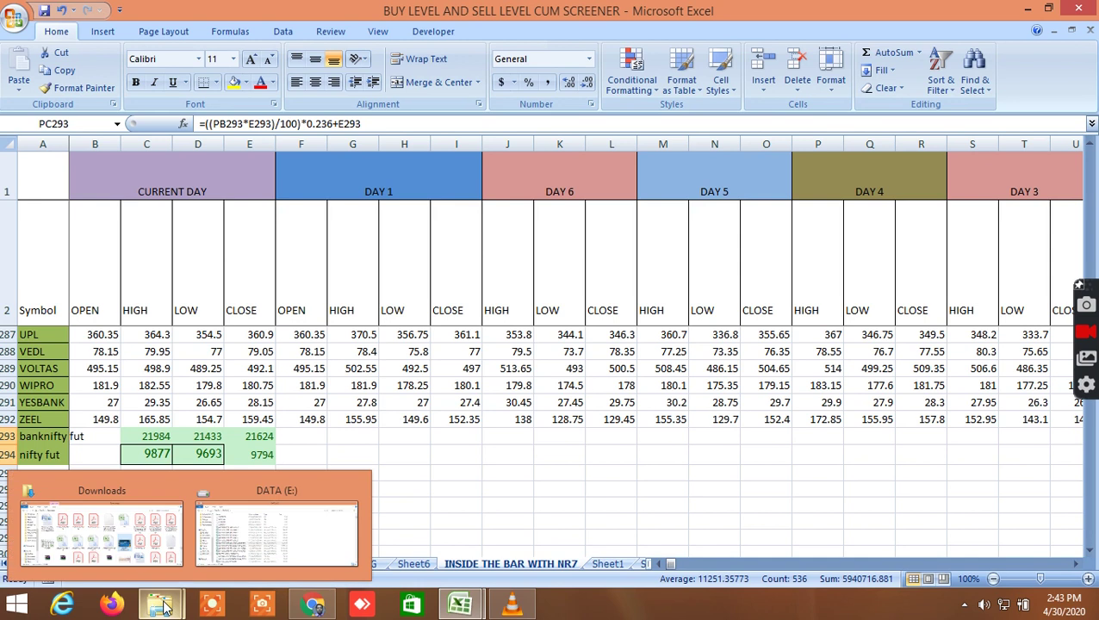
left_click(472, 472)
mouse_move(323, 603)
left_click(334, 517)
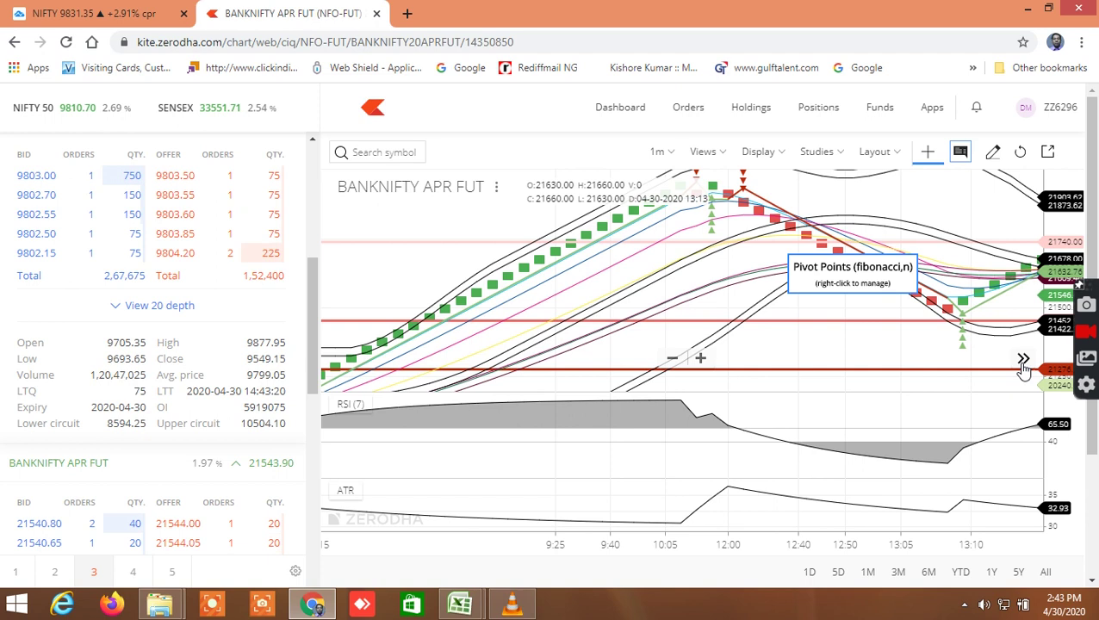
Step: Jump the BANKNIFTY APR FUT chart to its latest candles and scroll the watchlist up to NIFTY APR FUT
left_click(1023, 365)
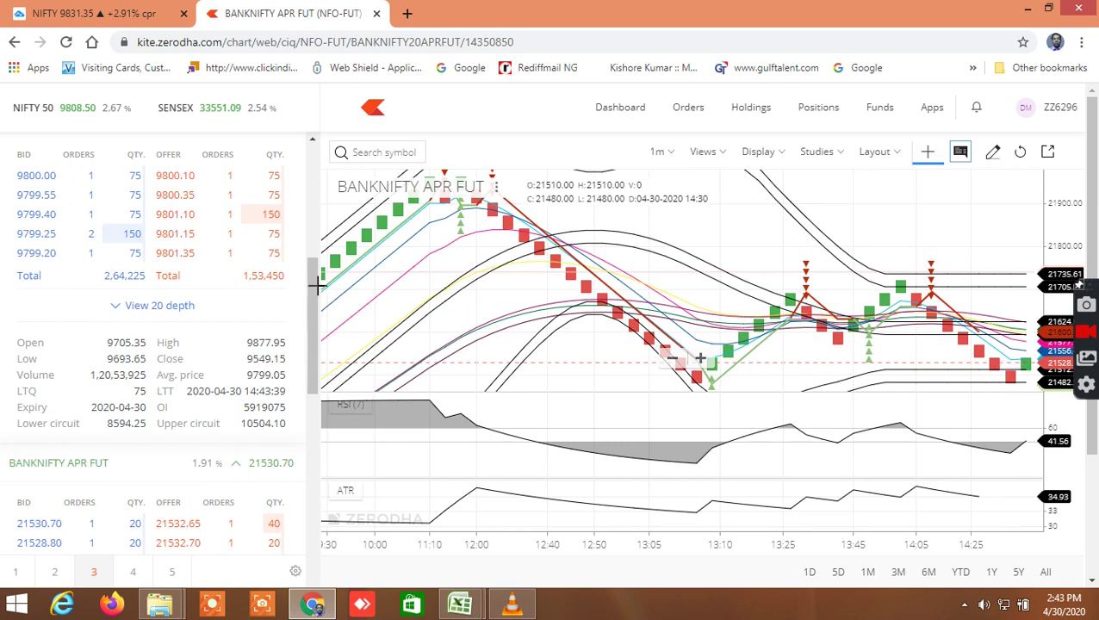
scroll(315, 288, "up", 1)
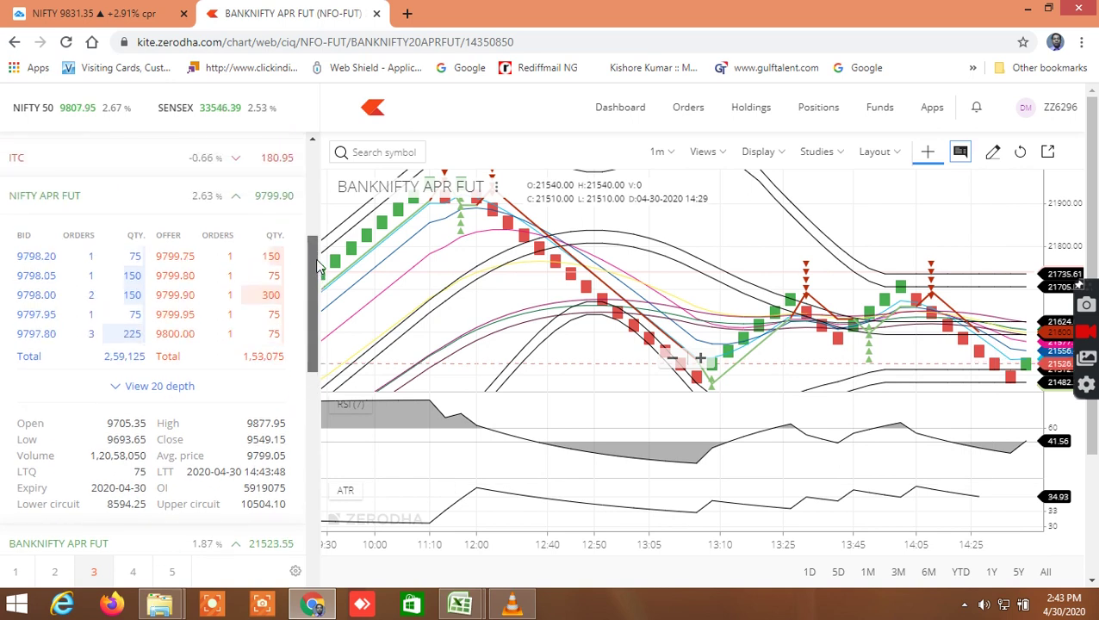
mouse_move(205, 204)
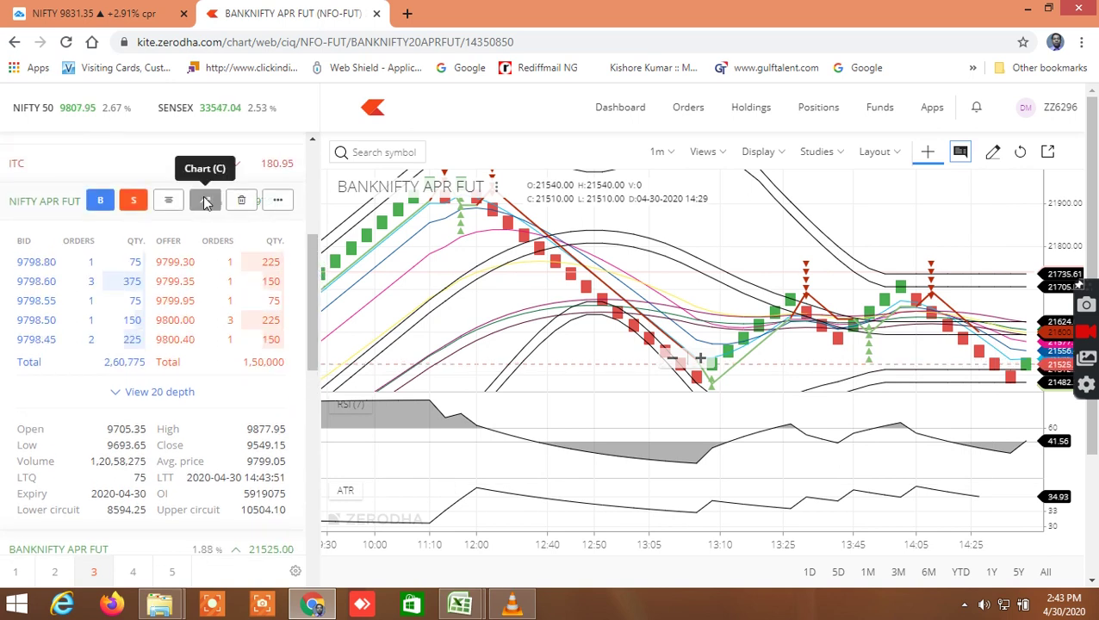
Step: Chart NIFTY APR FUT as Renko with a brick range of 10
left_click(206, 205)
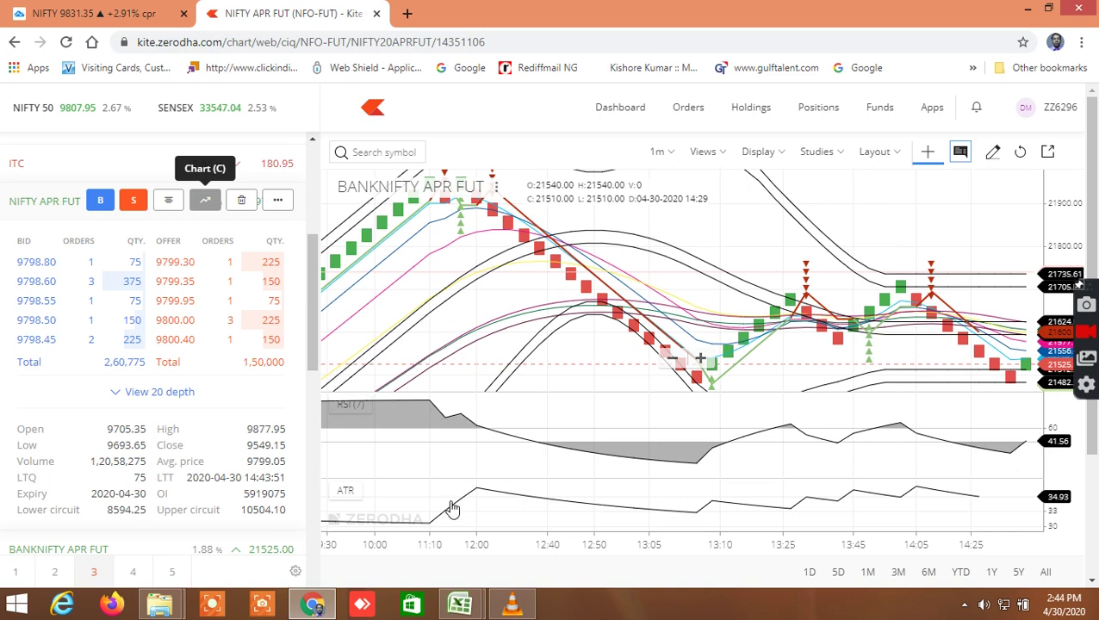
mouse_move(472, 612)
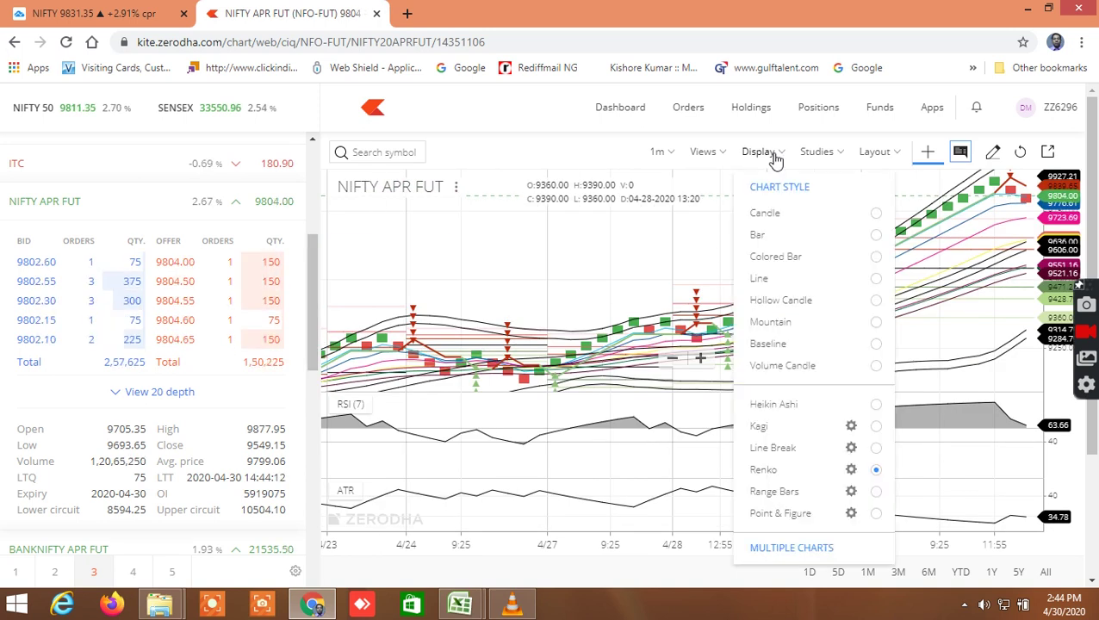
type("30")
left_click(655, 279)
key("BackSpace")
key("BackSpace")
type("100")
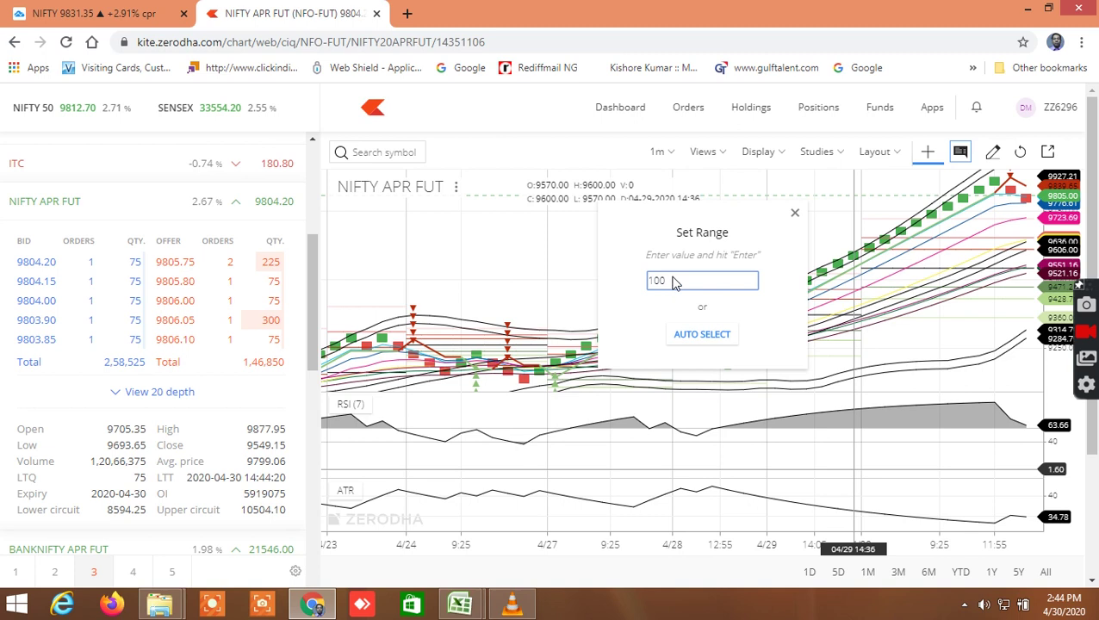
key("Return")
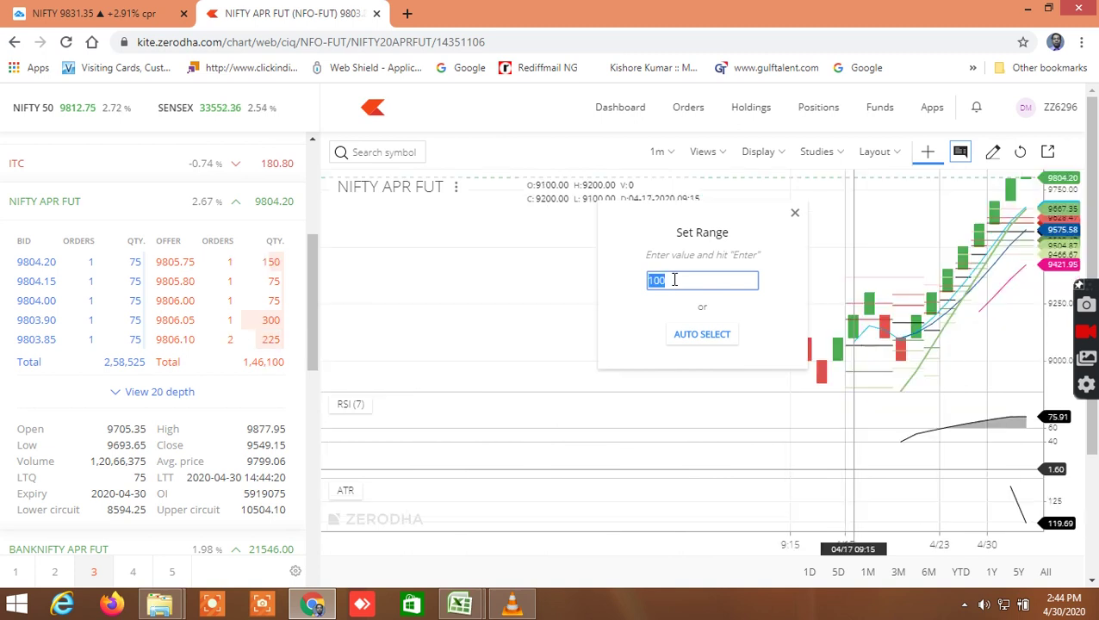
type("1")
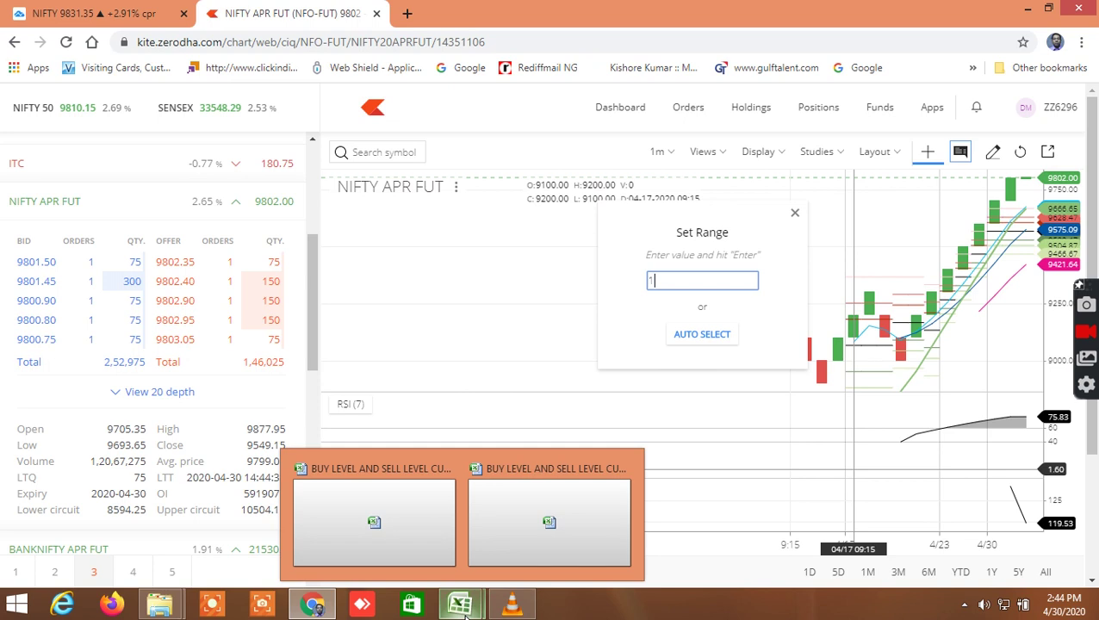
type("0")
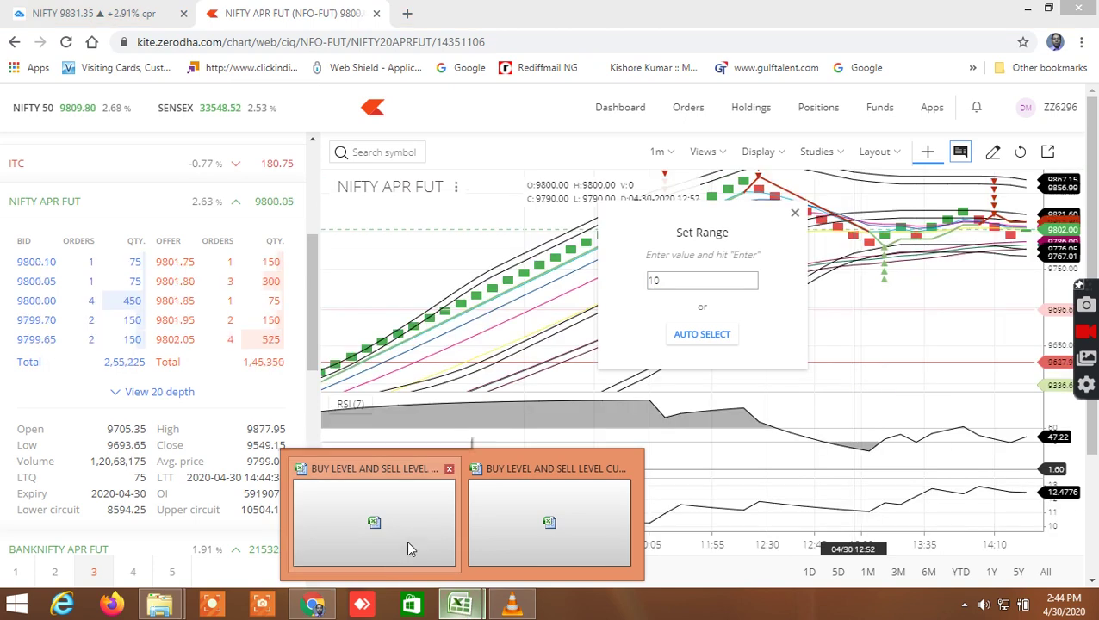
left_click(794, 212)
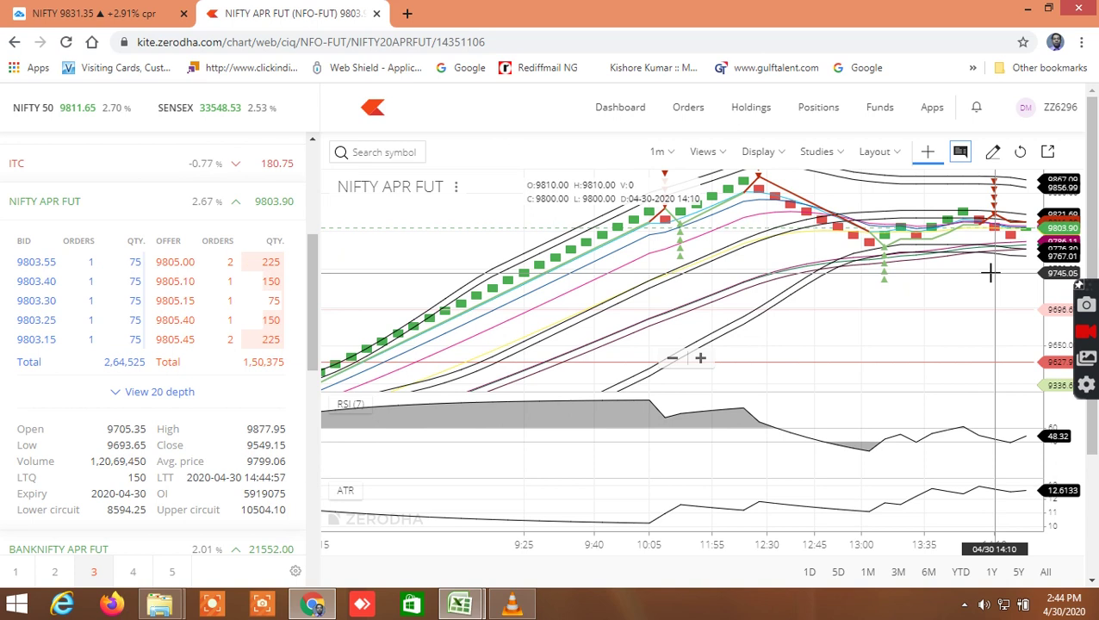
mouse_move(479, 406)
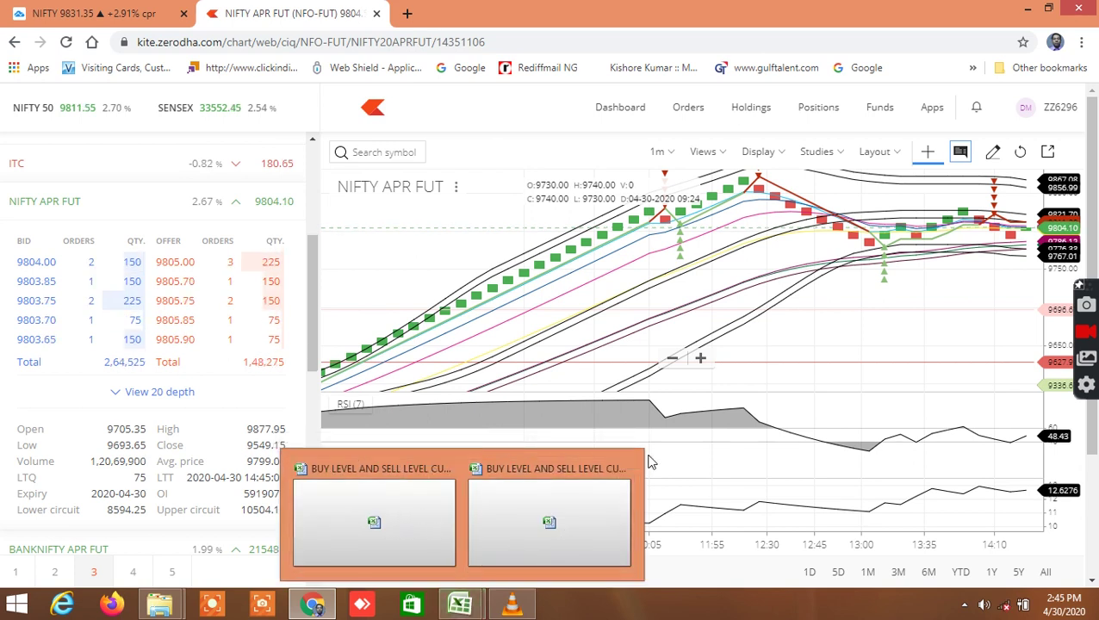
Step: Cycle through the open Excel screener windows from the taskbar, then minimise Excel
left_click(626, 471)
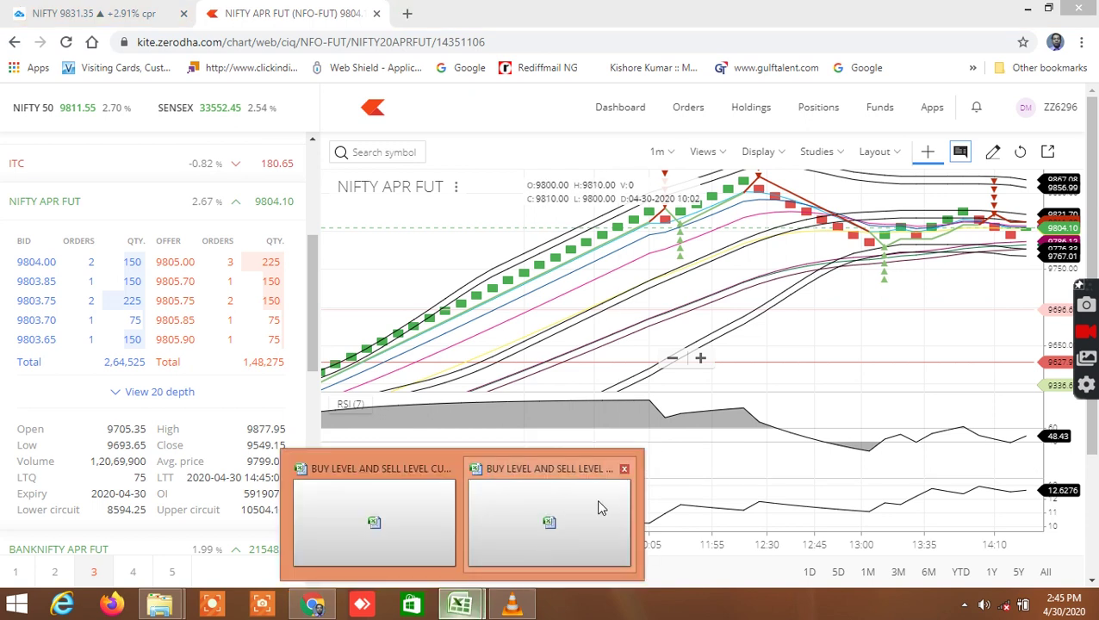
left_click(626, 471)
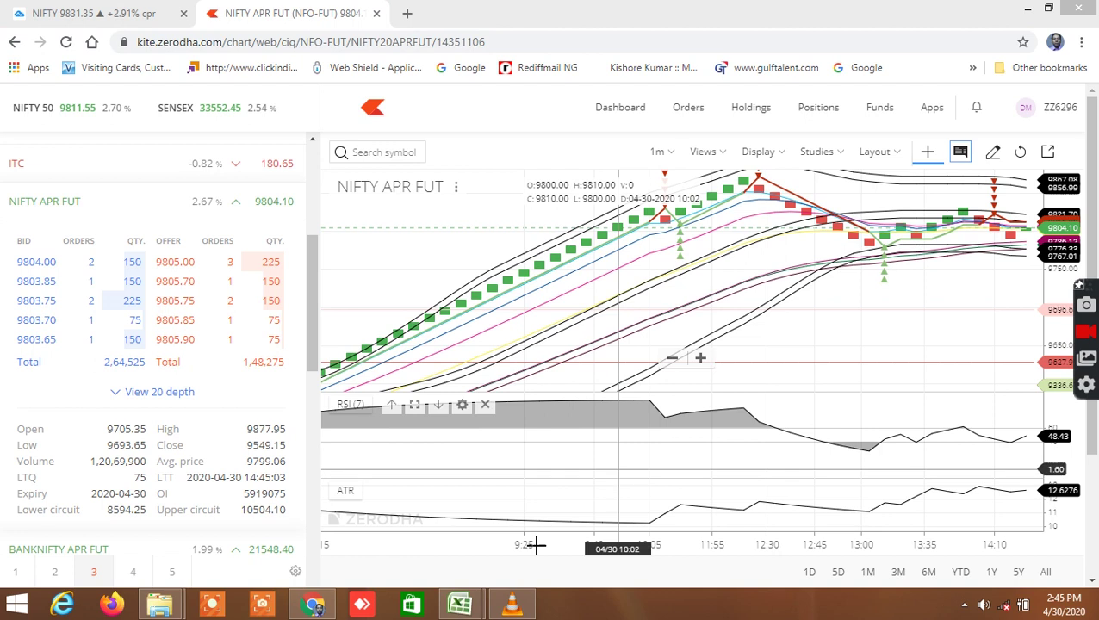
mouse_move(476, 607)
left_click(567, 516)
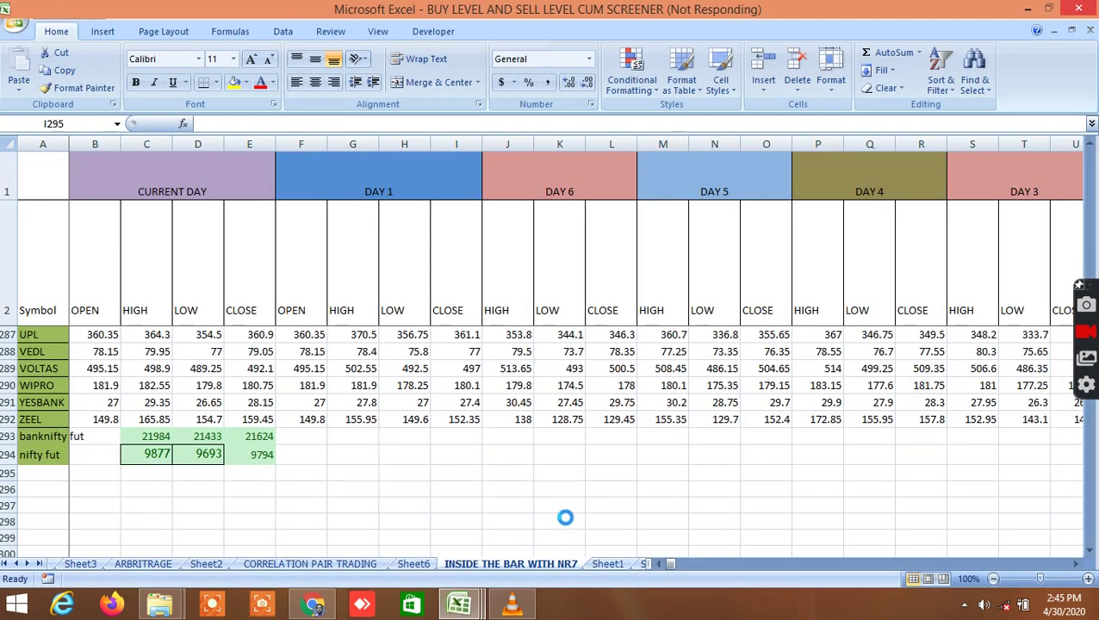
mouse_move(473, 608)
left_click(568, 517)
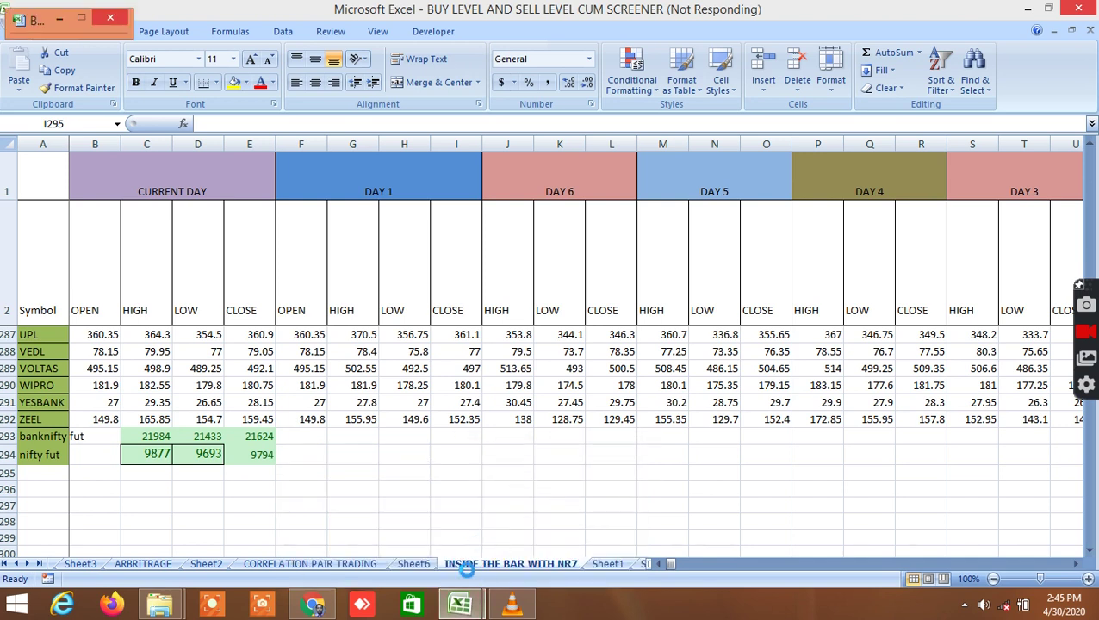
mouse_move(465, 602)
left_click(378, 526)
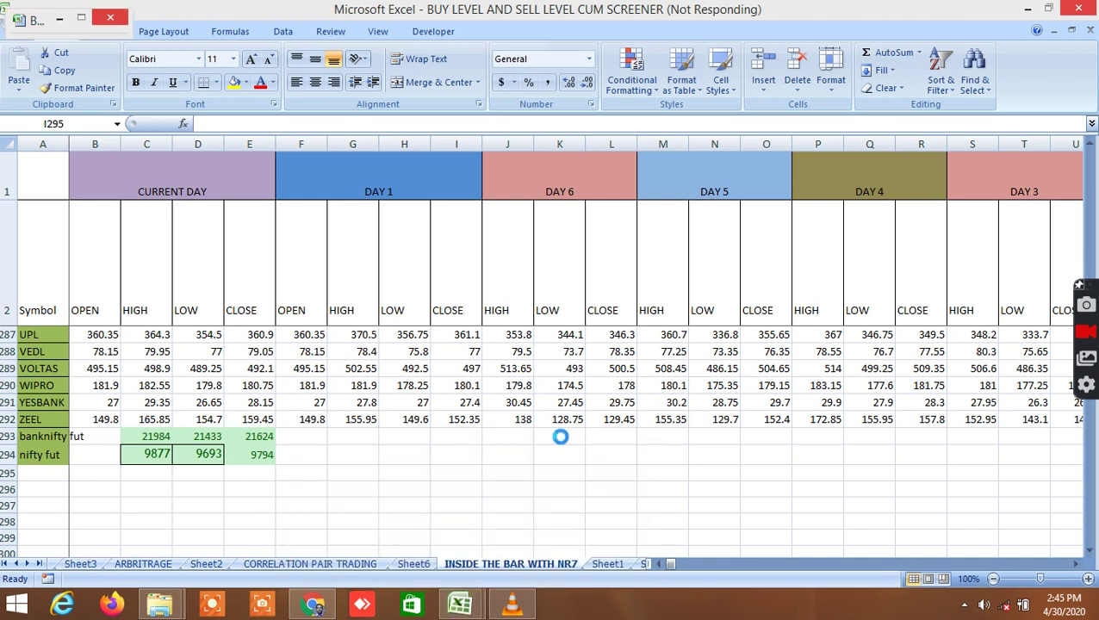
left_click(1027, 11)
Step: Minimise the Kite chart and bring the BUY LEVEL AND SELL LEVEL CUM SCREENER 1 workbook forward
mouse_move(460, 603)
left_click(362, 516)
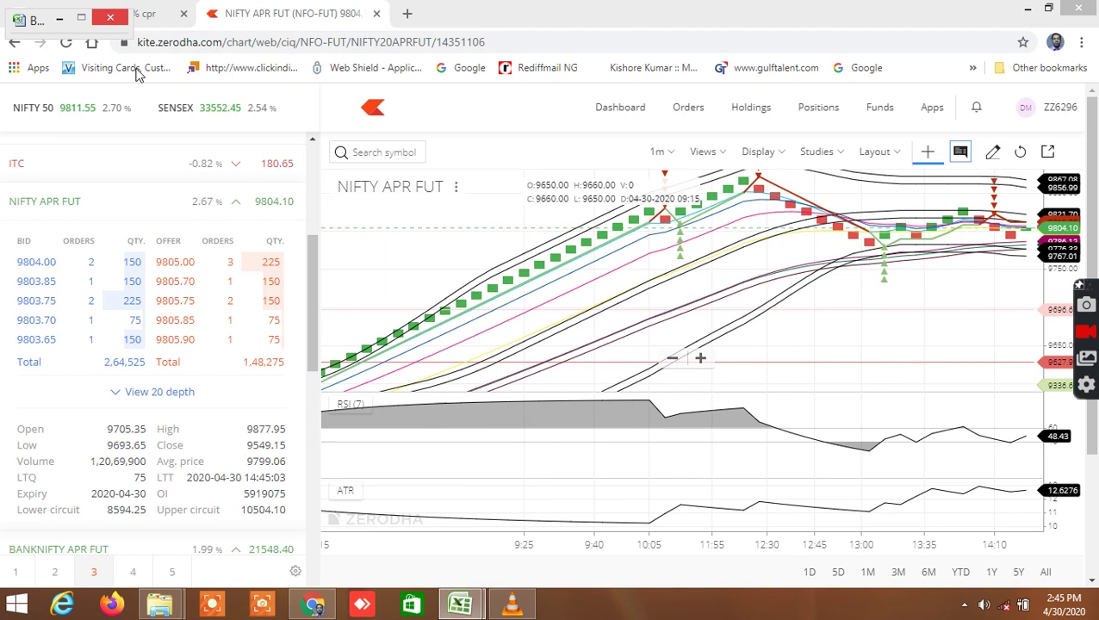
left_click(82, 21)
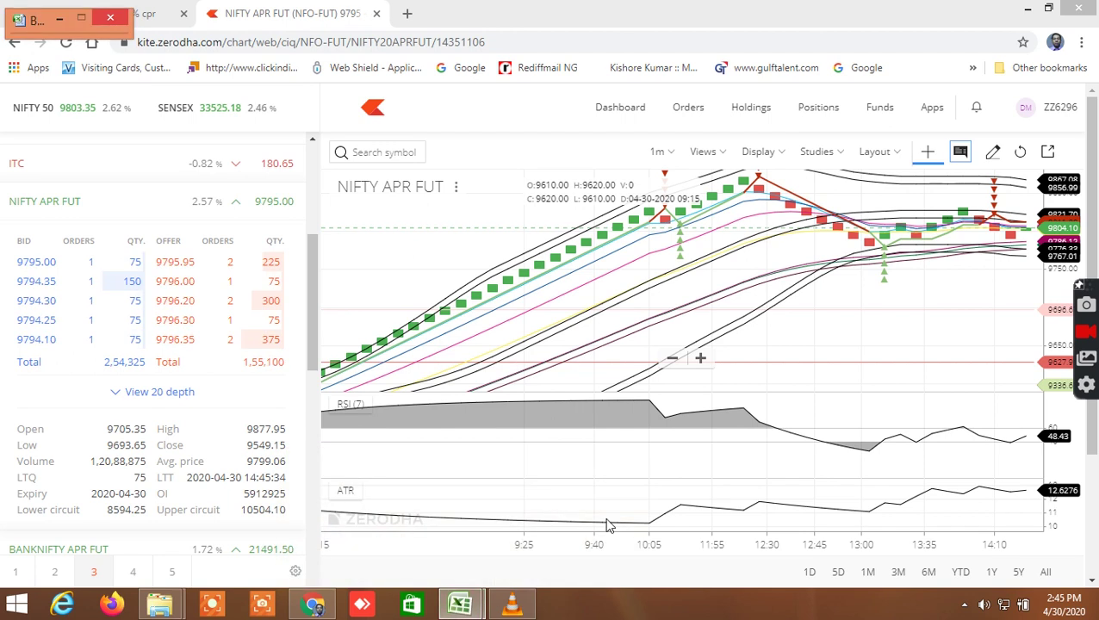
left_click(1031, 14)
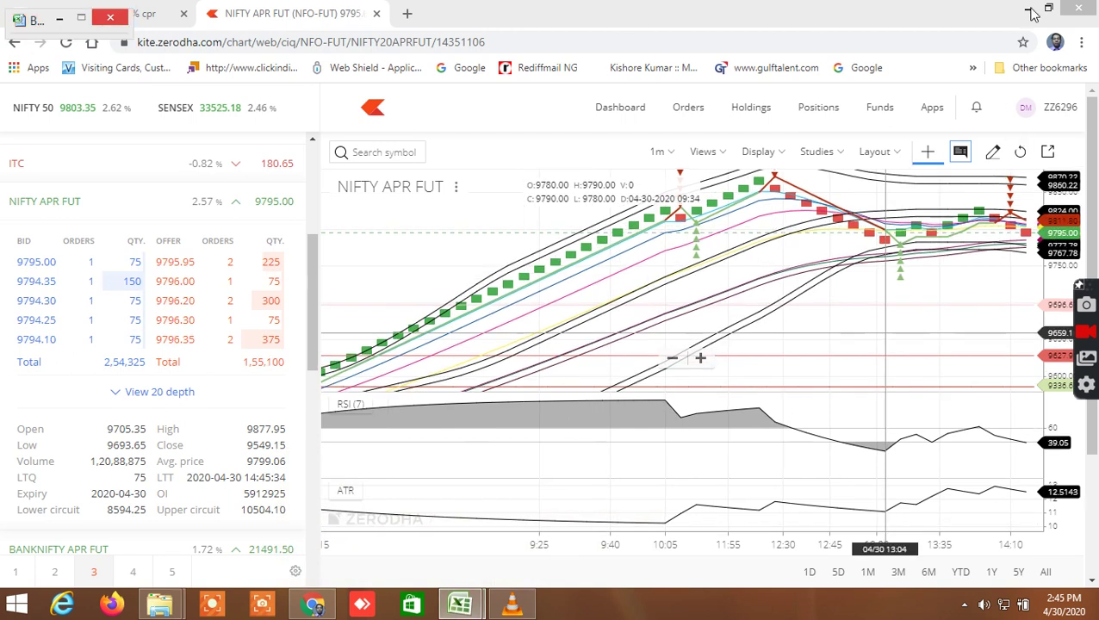
left_click(1032, 14)
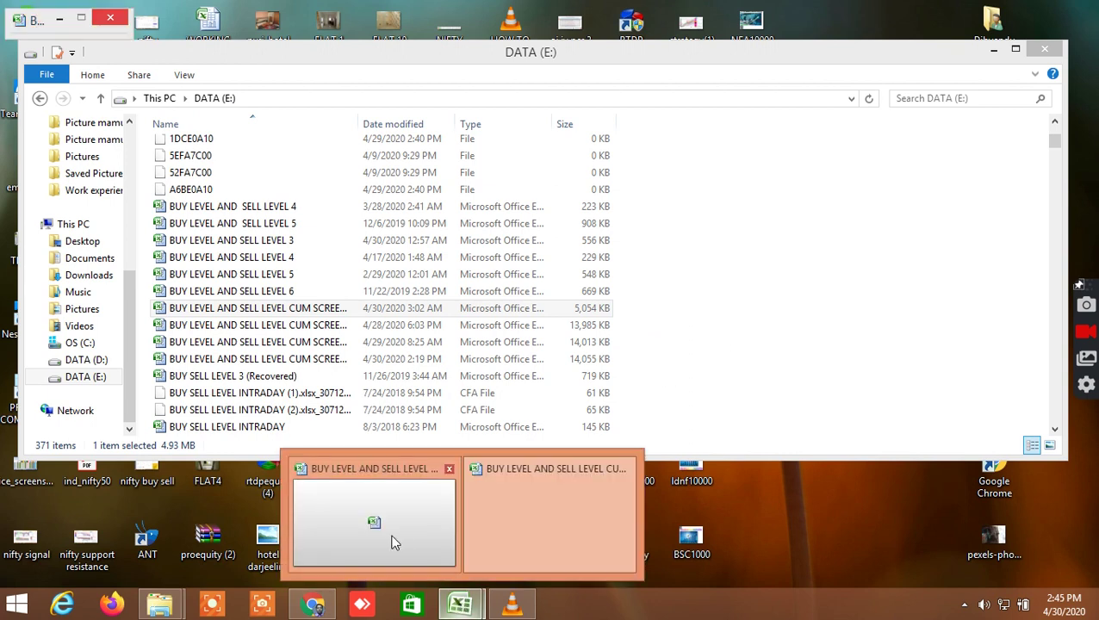
left_click(469, 470)
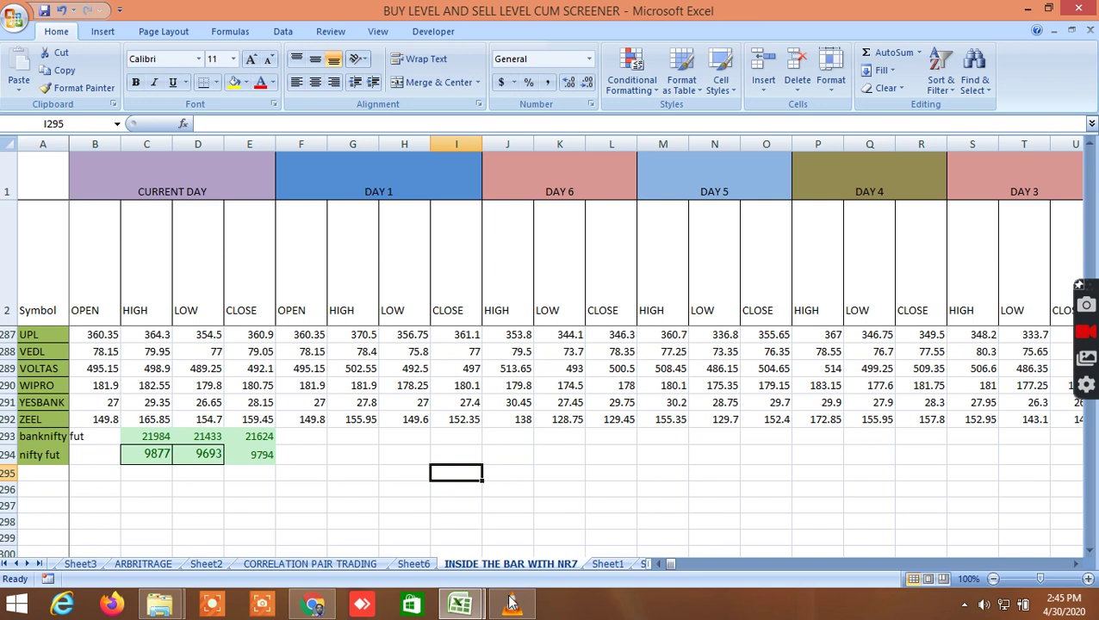
mouse_move(472, 610)
left_click(559, 517)
mouse_move(459, 603)
left_click(567, 527)
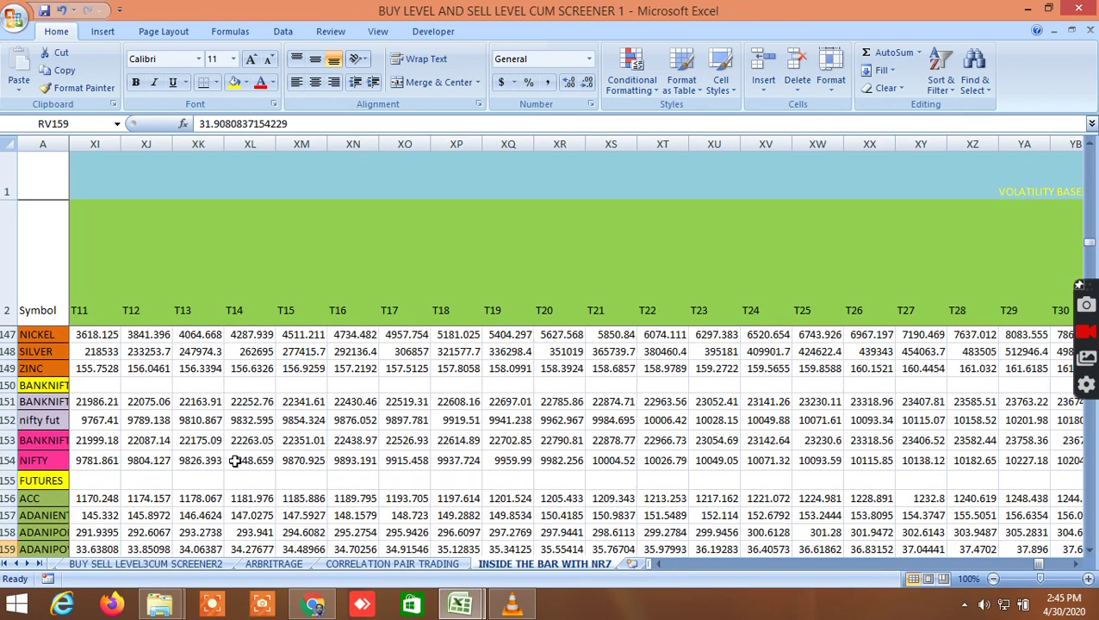
Step: Close the CUM SCREENER 1 workbook and save its changes
left_click(1081, 9)
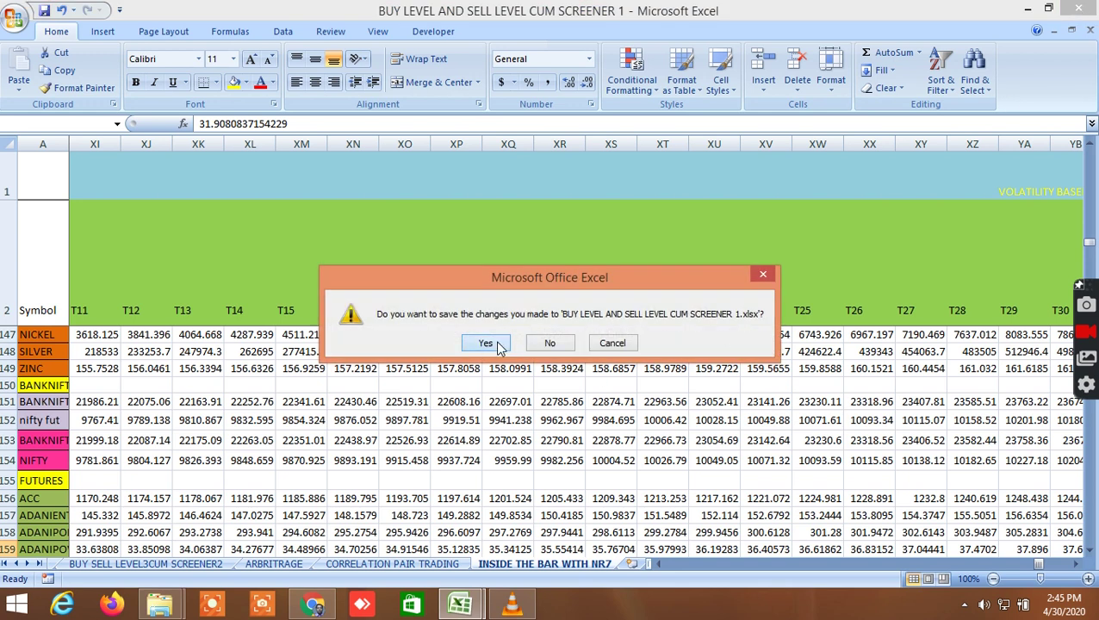
left_click(485, 343)
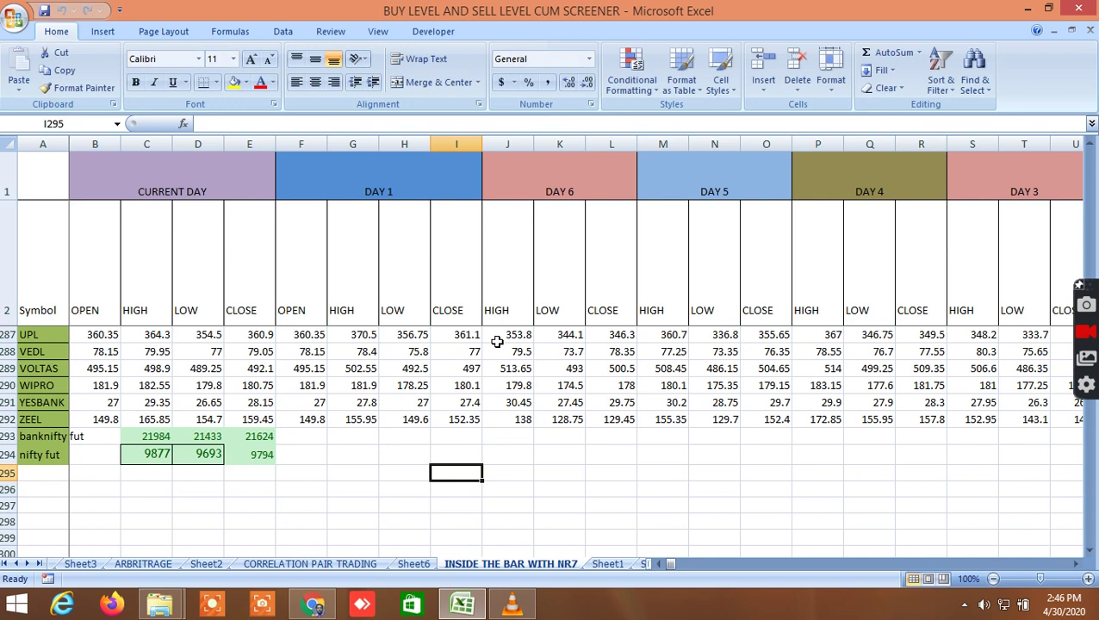
Step: Compare the nifty fut CLOSE of 9794 with the live Kite futures price
left_click(267, 454)
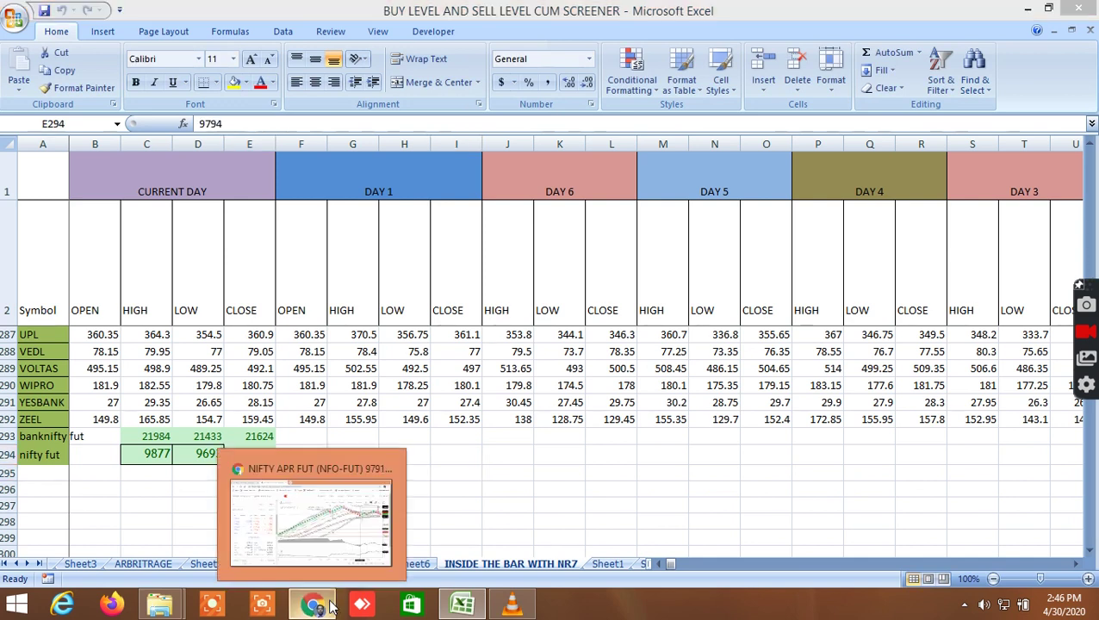
left_click(336, 536)
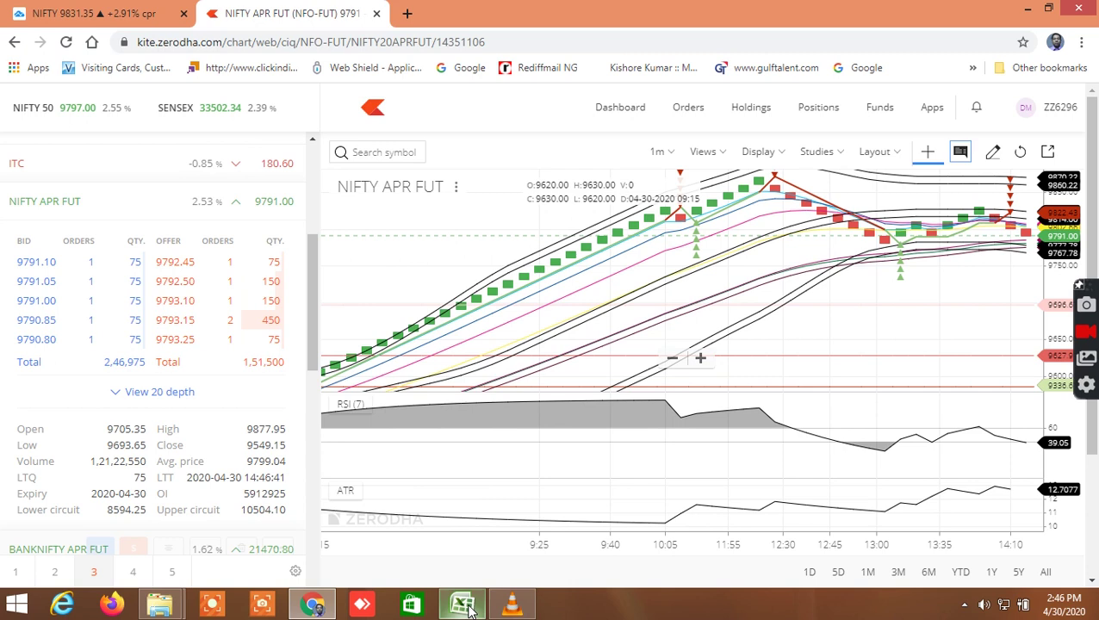
mouse_move(255, 549)
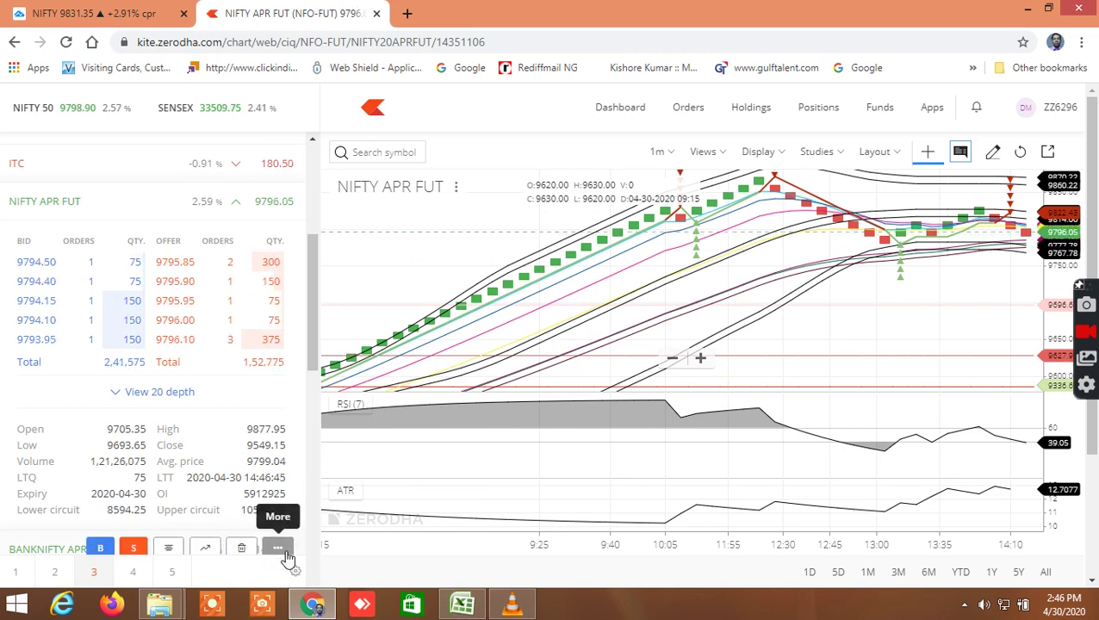
left_click(463, 605)
Step: Enter 21476 as the banknifty fut CLOSE in E293
left_click(265, 436)
left_click(313, 604)
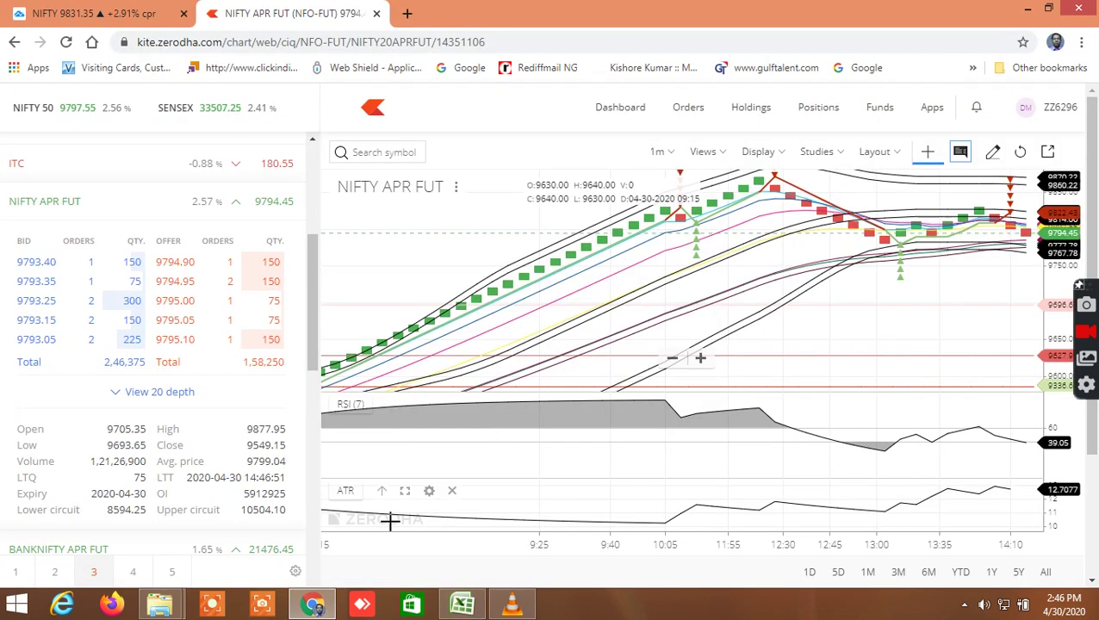
left_click(462, 606)
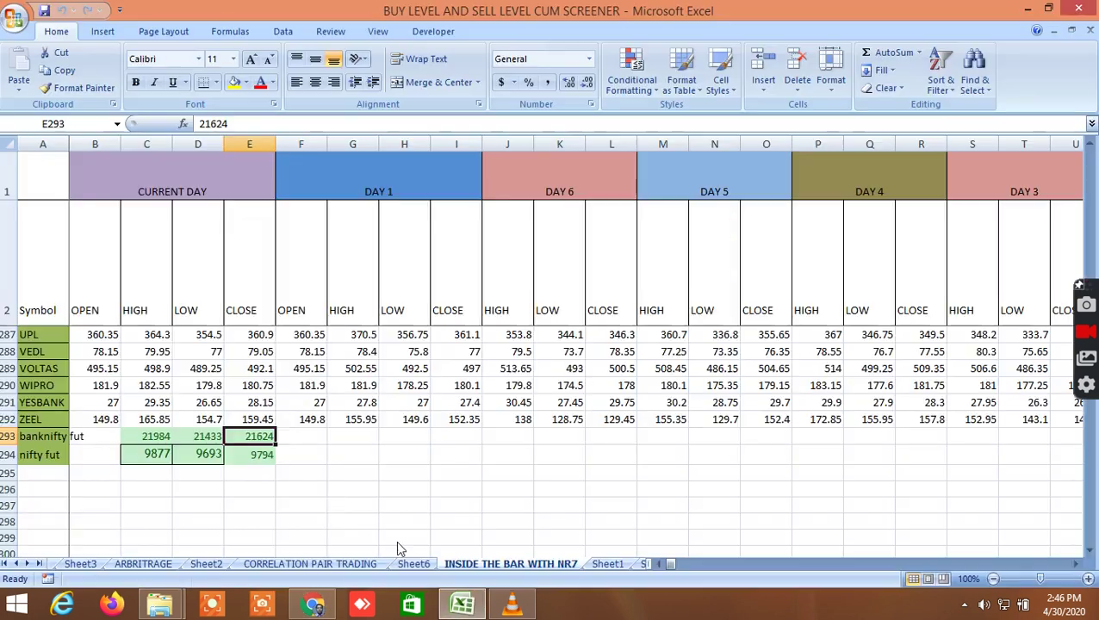
type("21")
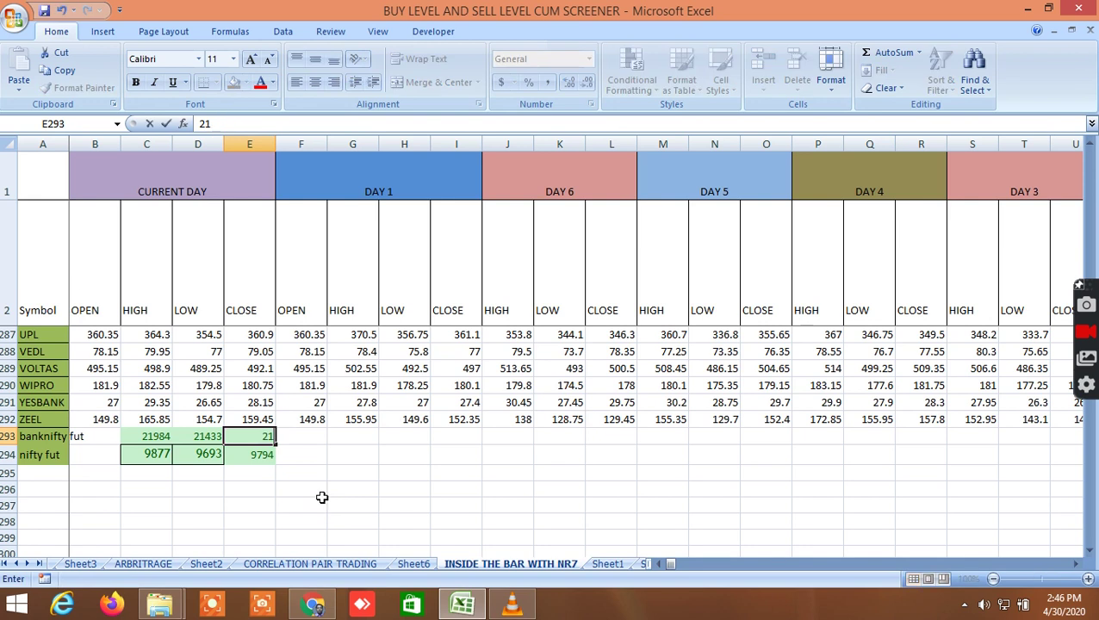
type("476")
left_click(306, 489)
Step: Recheck the nifty fut CLOSE against Kite and return to the NIFTY chart
left_click(271, 456)
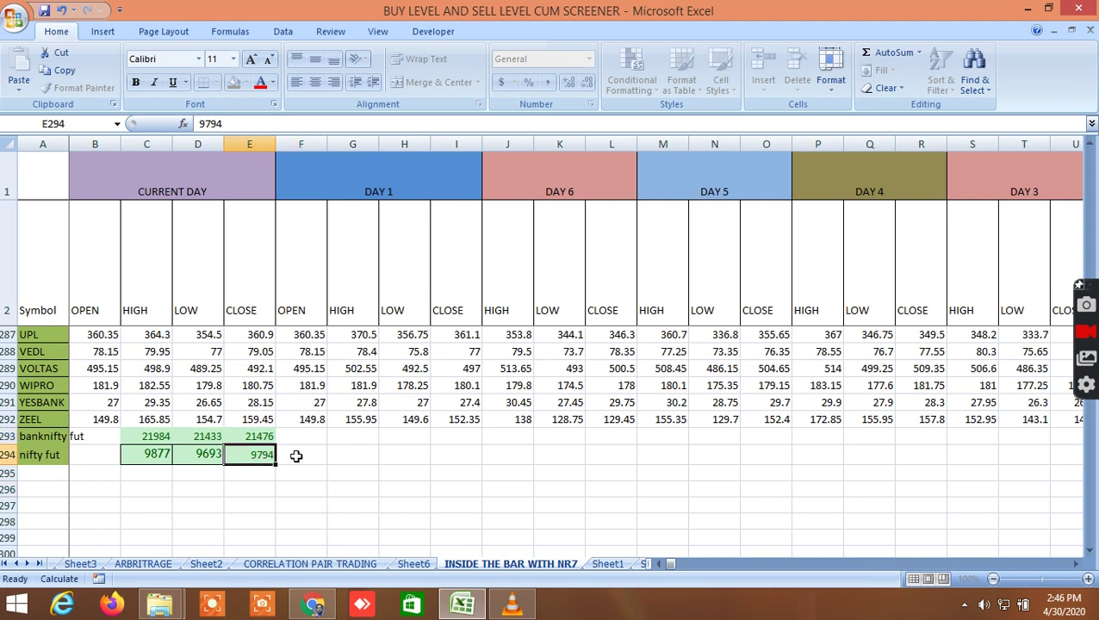
left_click(336, 605)
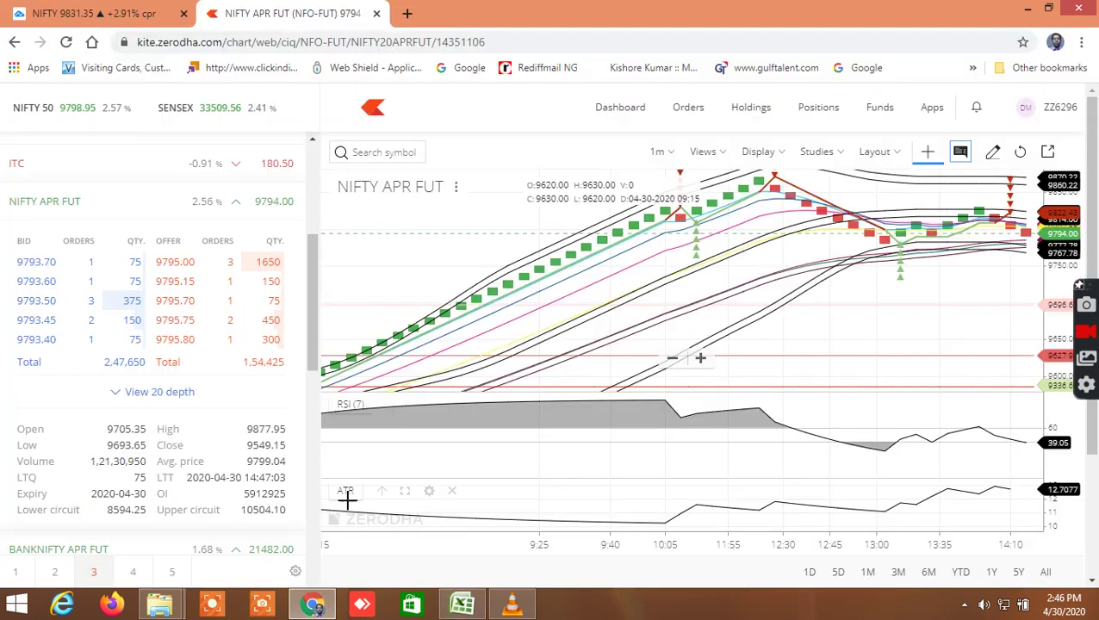
left_click(462, 605)
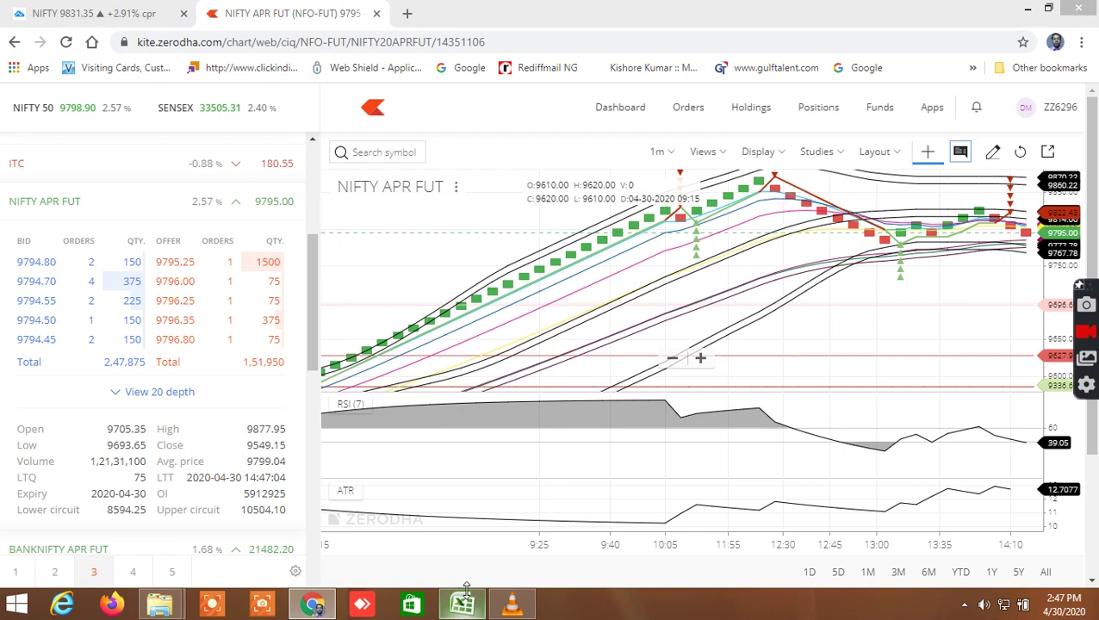
left_click(363, 504)
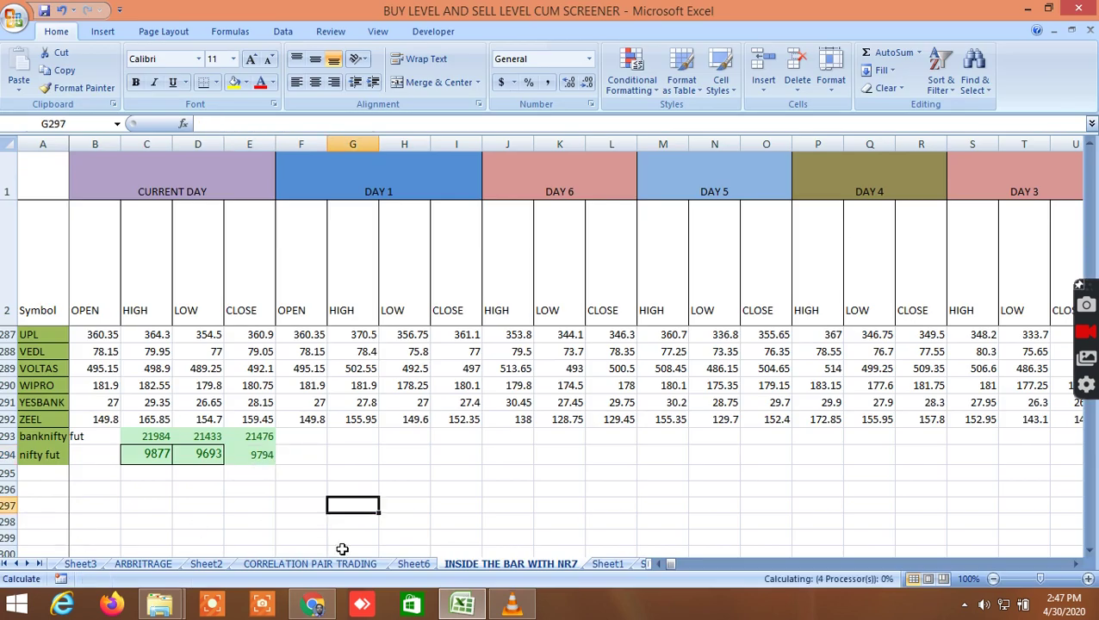
left_click(312, 603)
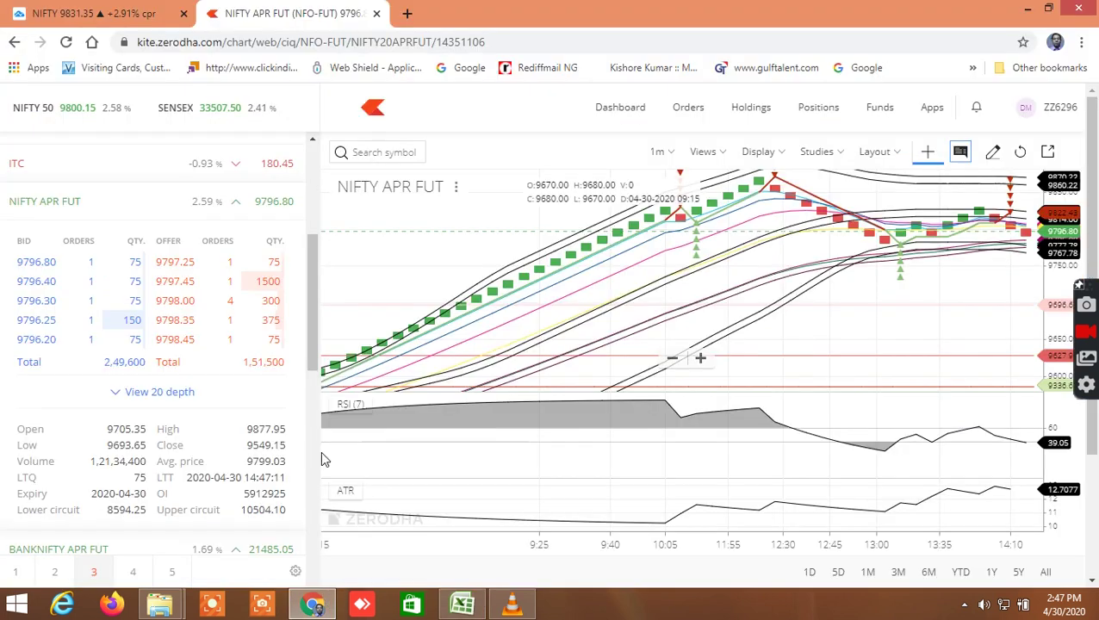
Step: Switch to the NIFTY TradingView tab, then bring up File Explorer's windows
left_click(138, 22)
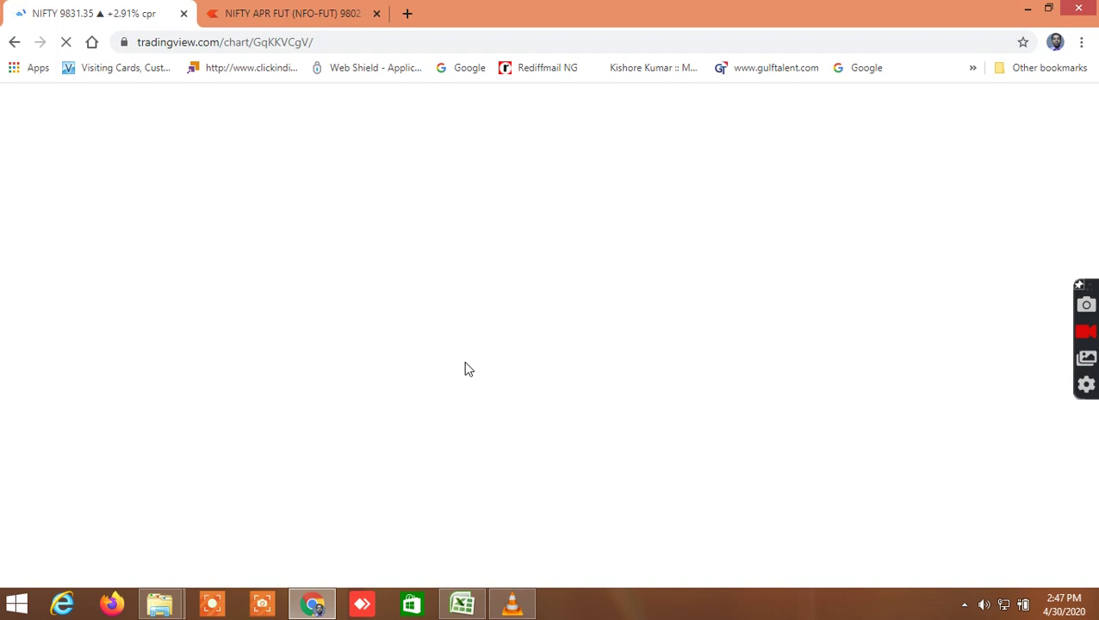
left_click(163, 608)
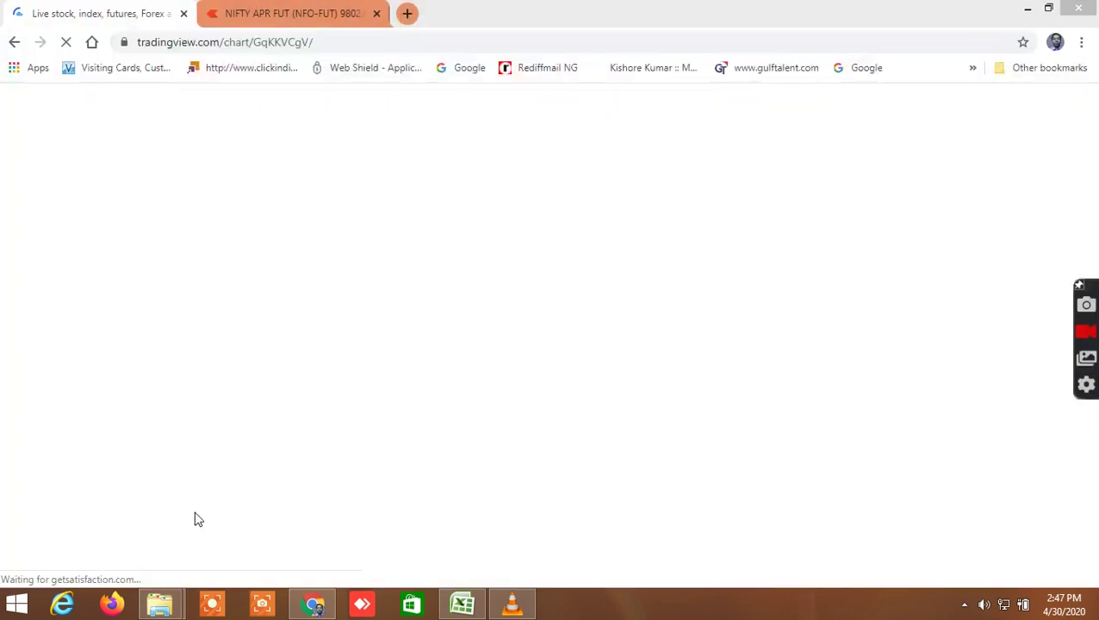
mouse_move(160, 603)
mouse_move(141, 542)
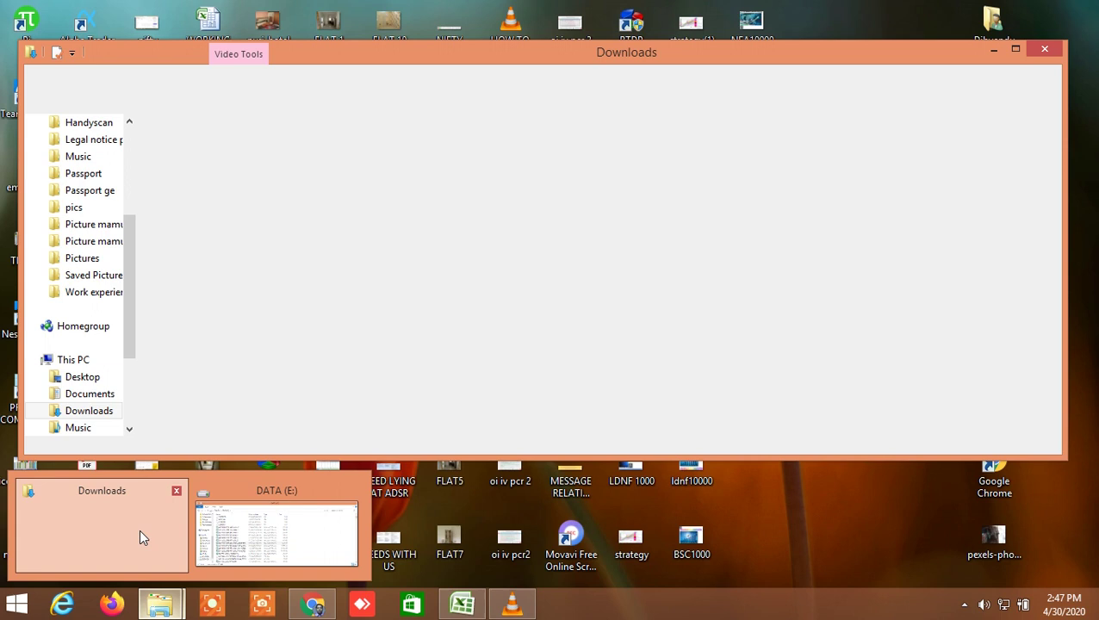
Step: Open the 39-second video.mp4 from the Downloads folder in VLC media player
left_click(139, 529)
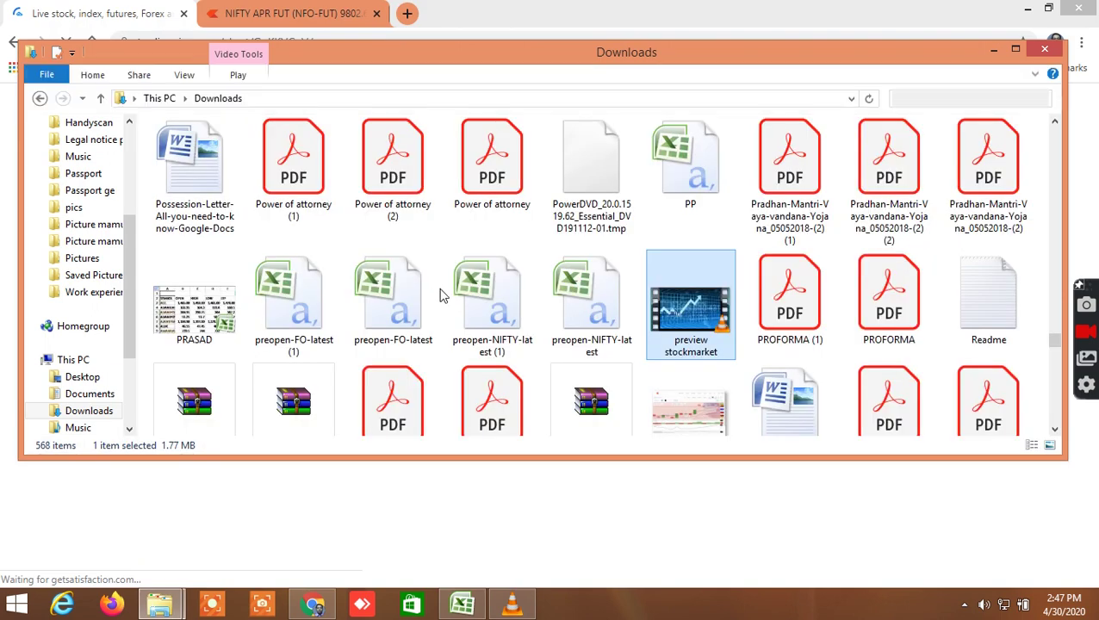
left_click(596, 305)
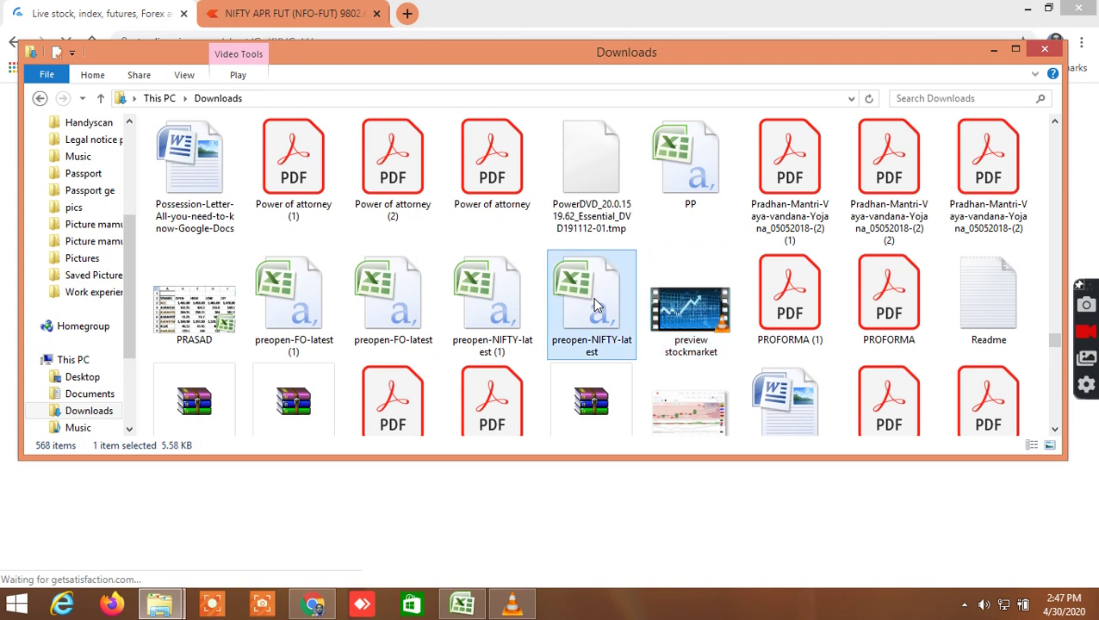
scroll(596, 305, "down", 5)
left_click(591, 164)
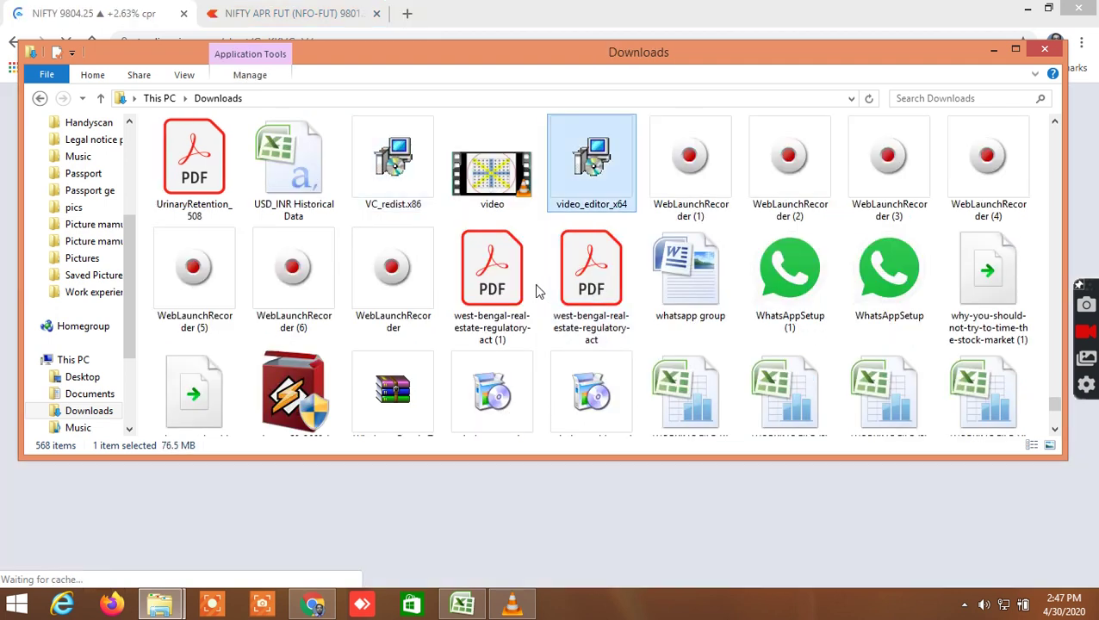
left_click(492, 177)
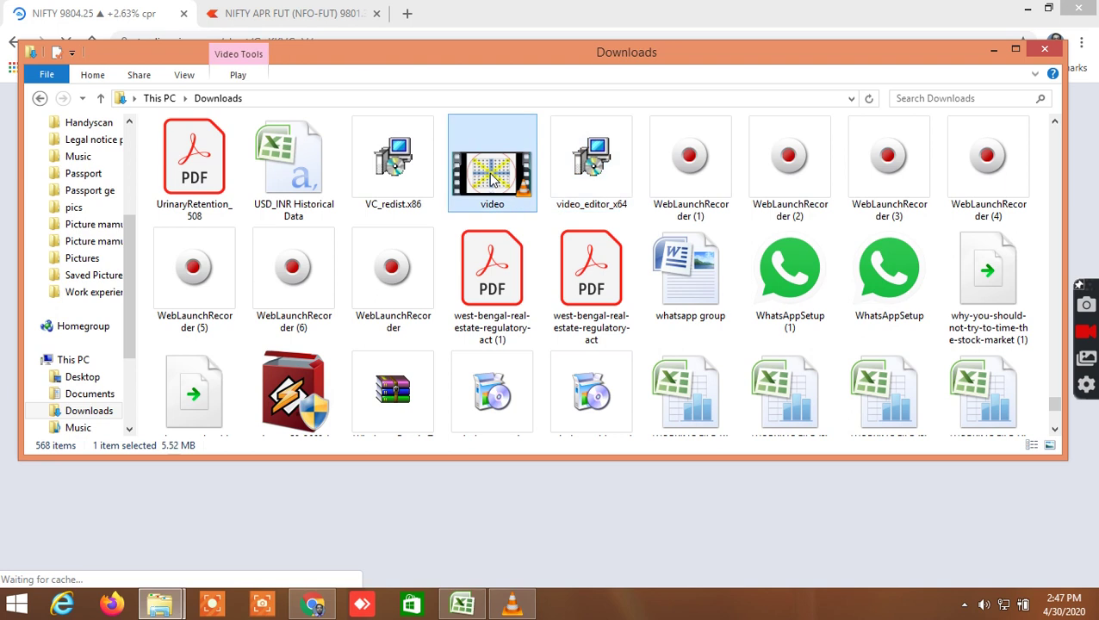
double_click(531, 183)
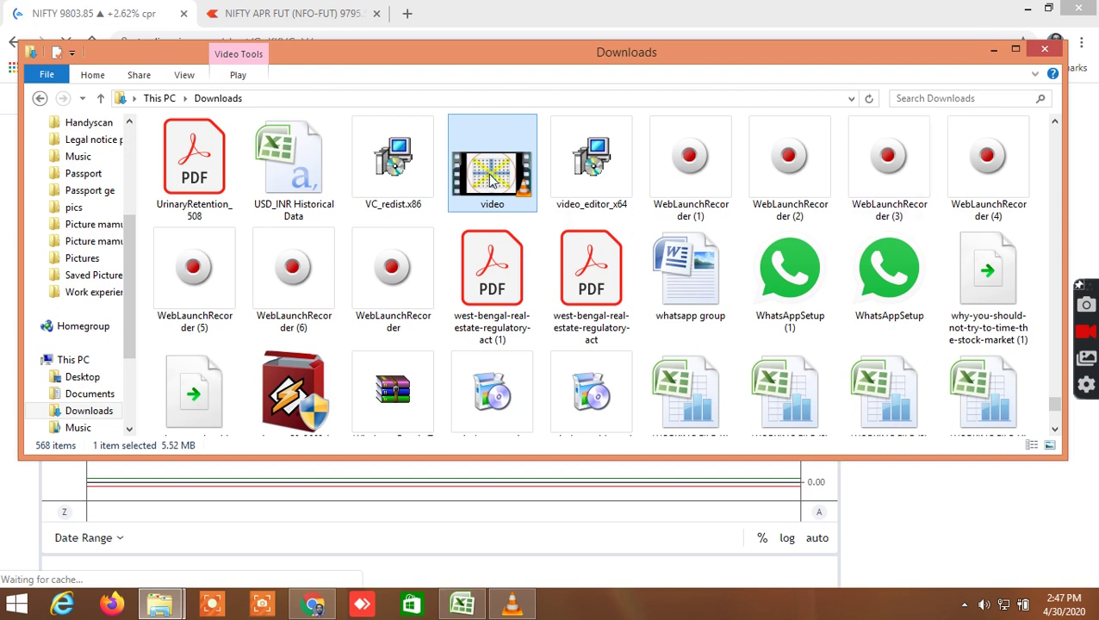
mouse_move(495, 183)
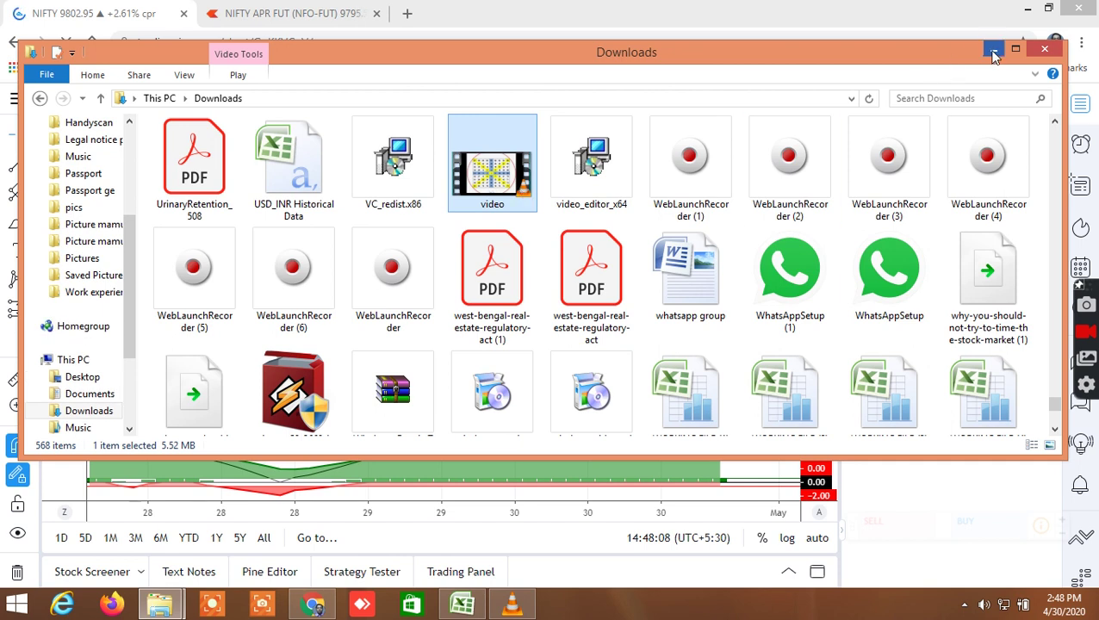
double_click(480, 164)
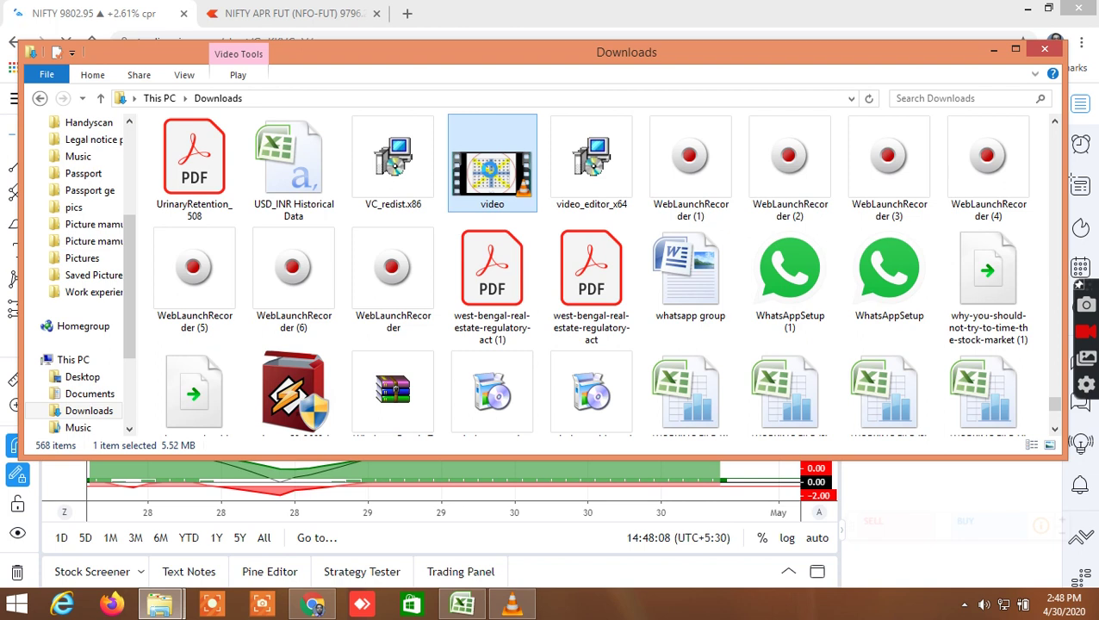
left_click(512, 605)
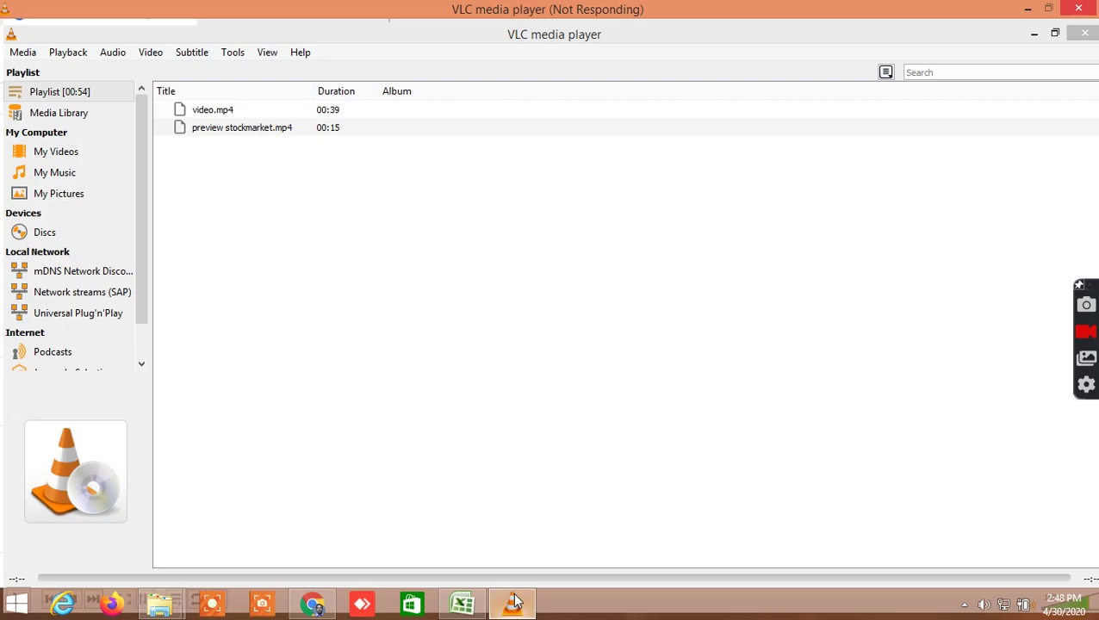
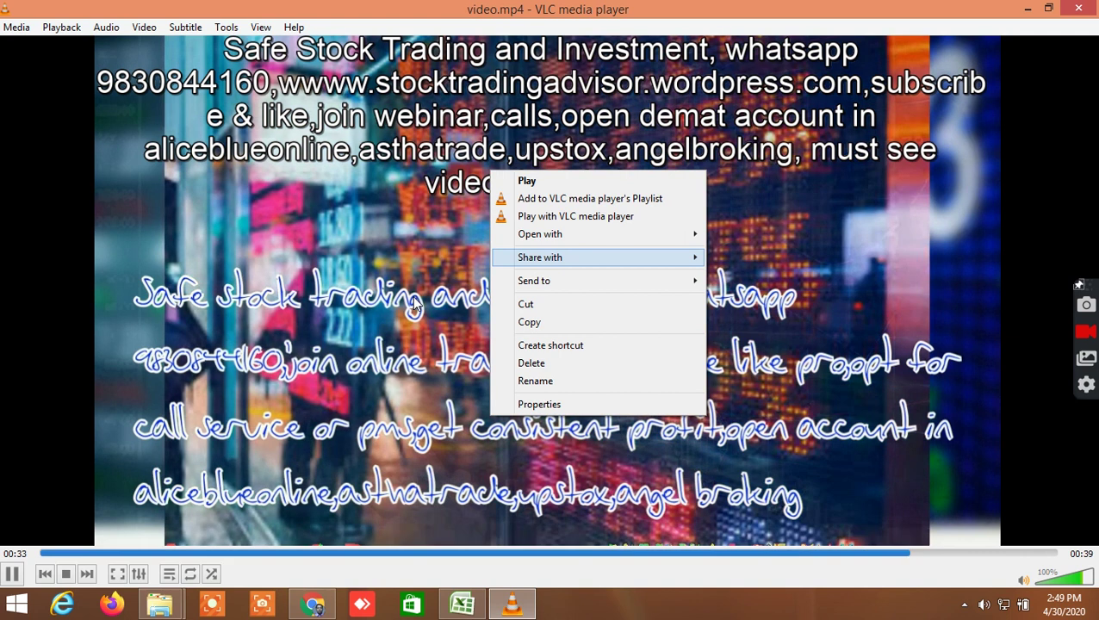
Step: Return to the VLC media player from Chrome and close it now that the video has finished
key("Right")
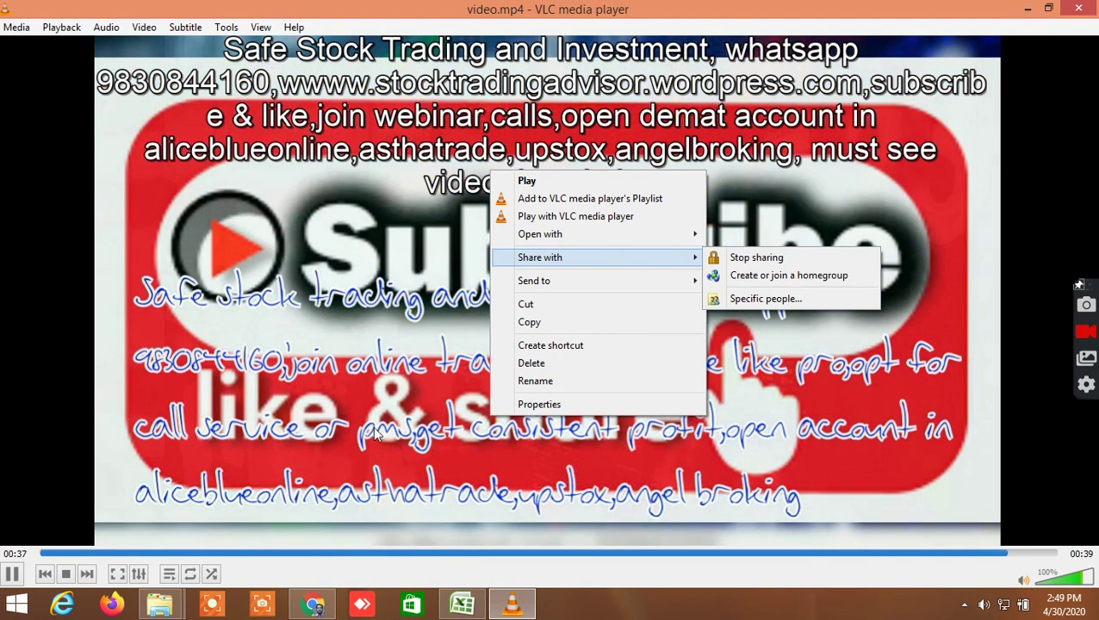
left_click(326, 607)
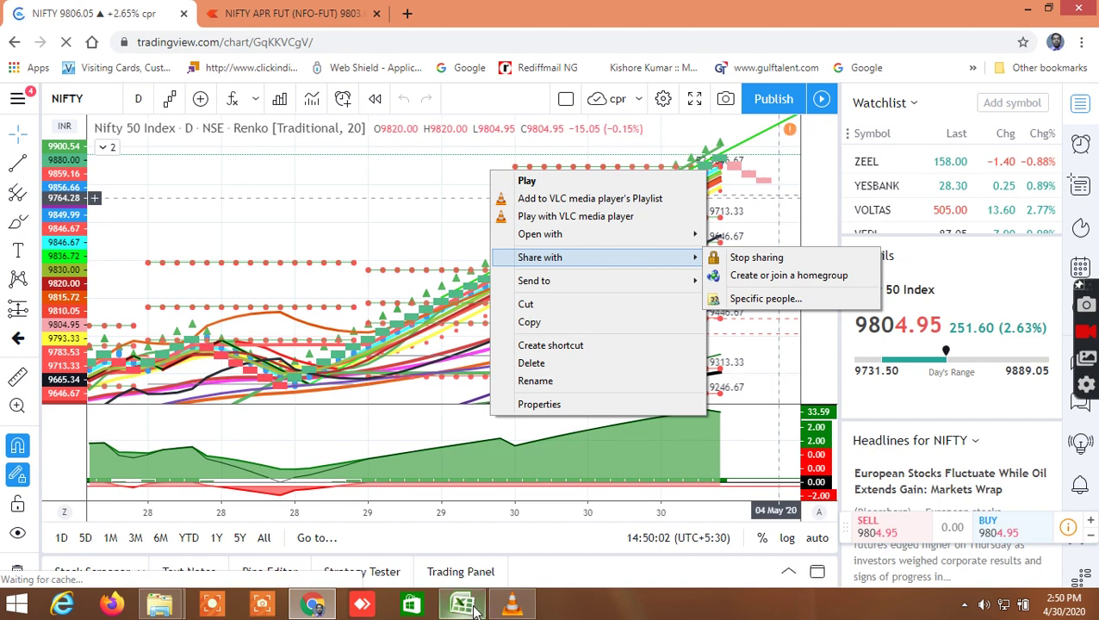
left_click(325, 603)
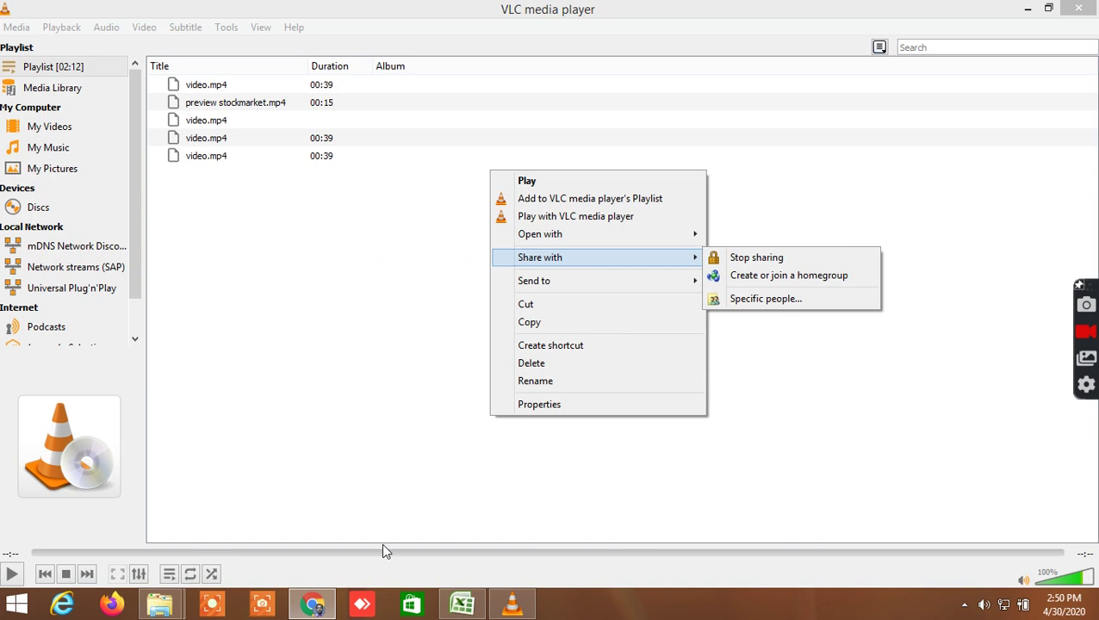
left_click(512, 604)
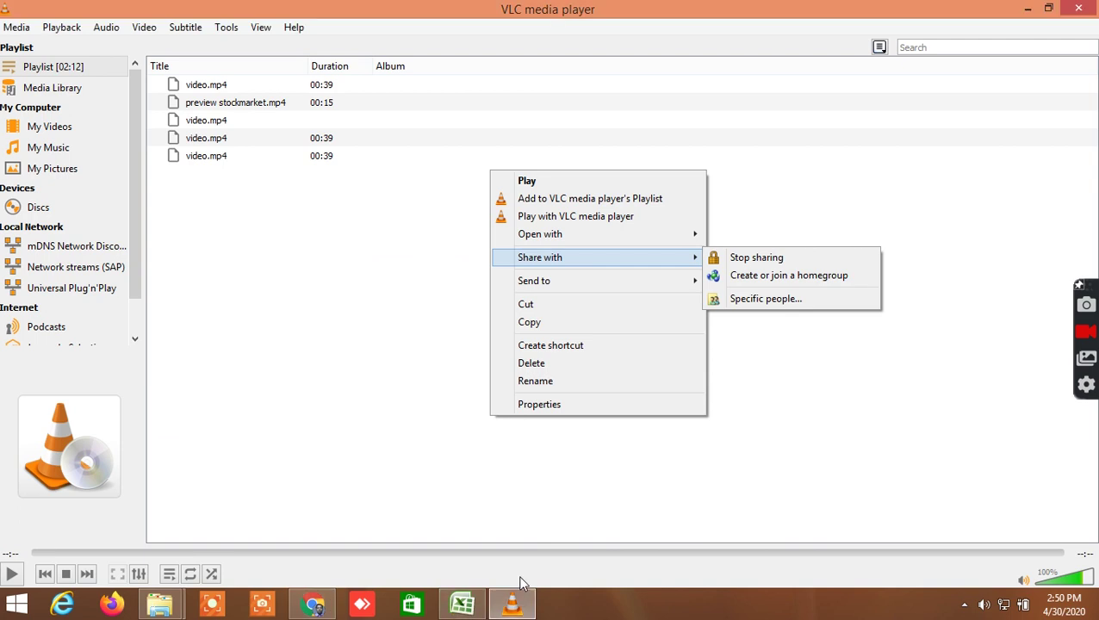
left_click(1078, 9)
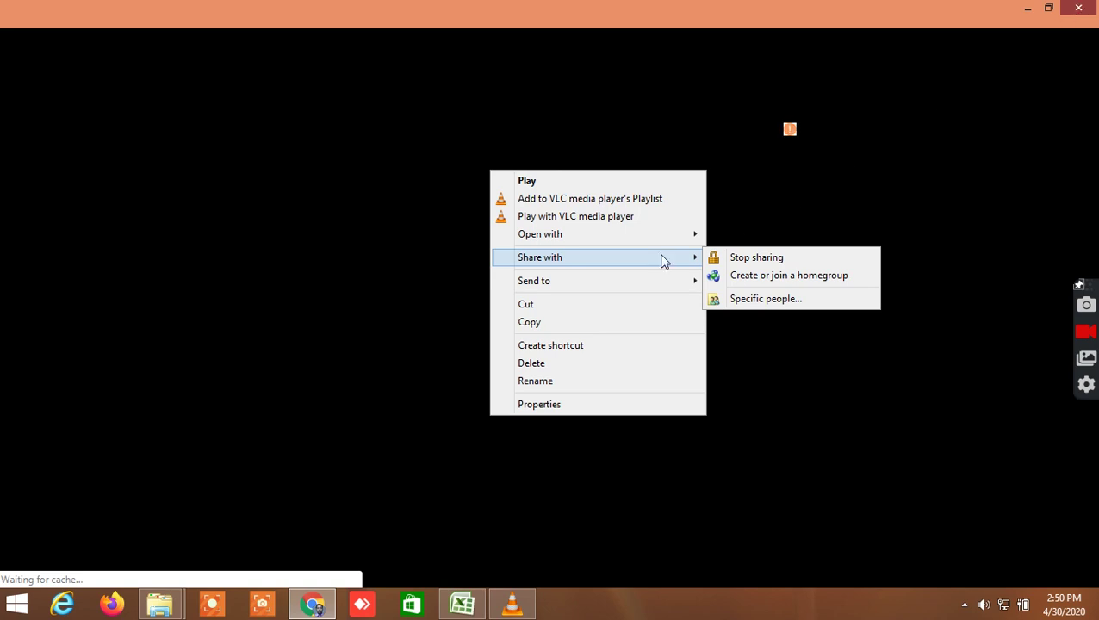
Step: Dismiss the leftover context menu, close the empty player window, and bring up the Excel screener workbook
left_click(565, 182)
left_click(1080, 9)
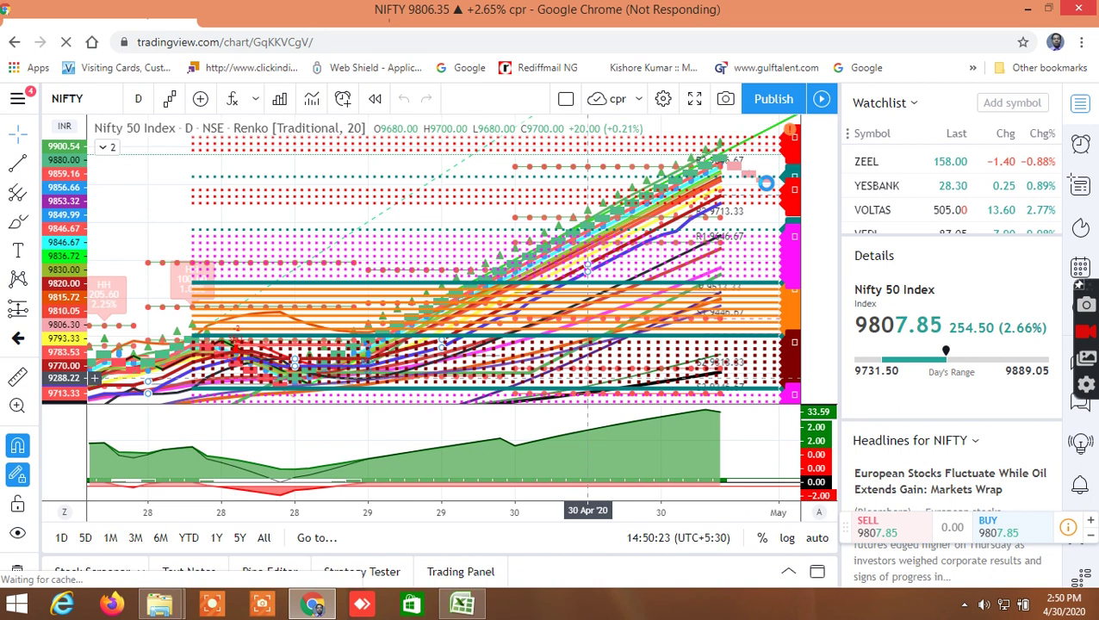
left_click(463, 606)
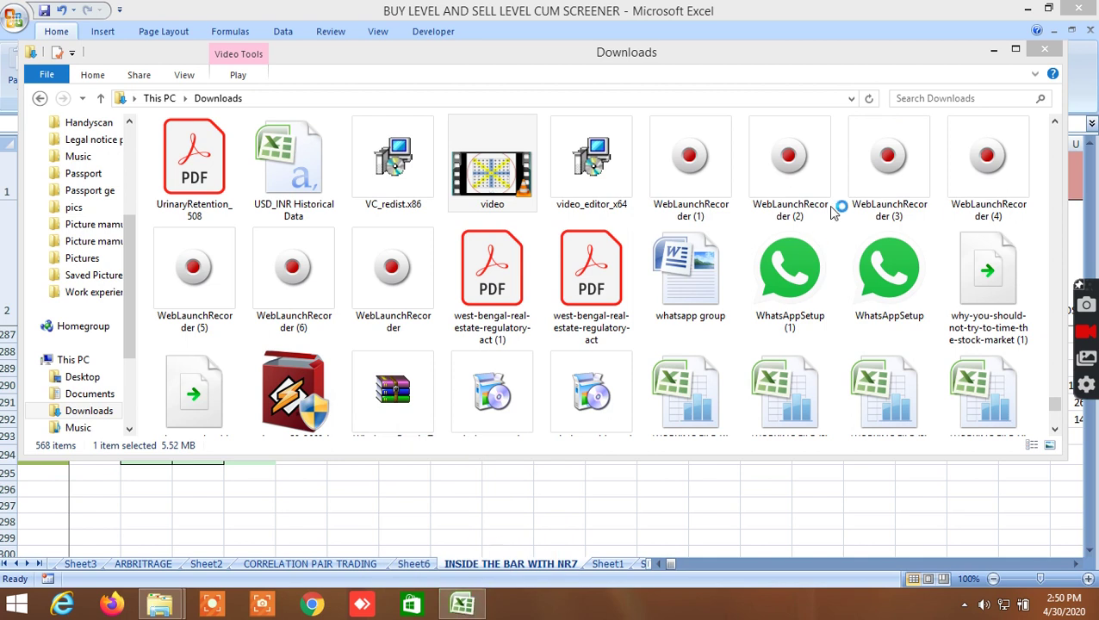
Step: Minimize the Downloads window to reveal the INSIDE THE BAR WITH NR7 sheet's banknifty and nifty fut rows
left_click(993, 50)
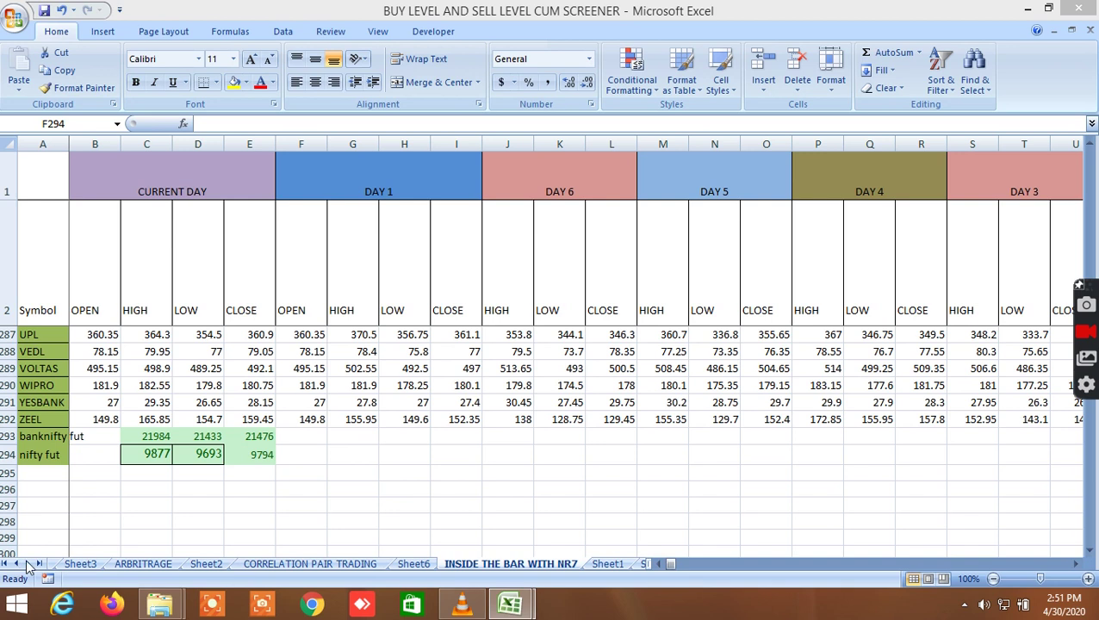
Step: Open the ALLBUY SELL LEVELSCUM SCREENER1 sheet showing 360-degree levels for BANKNIFTY, NIFTY and futures
left_click(312, 605)
left_click(310, 606)
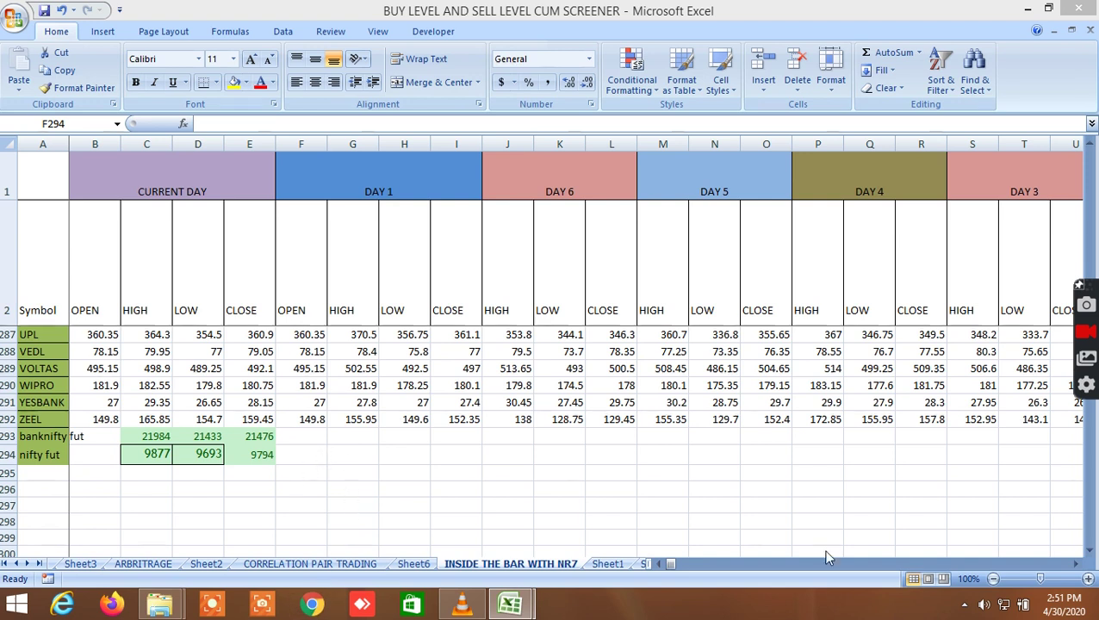
left_click(17, 565)
left_click(97, 565)
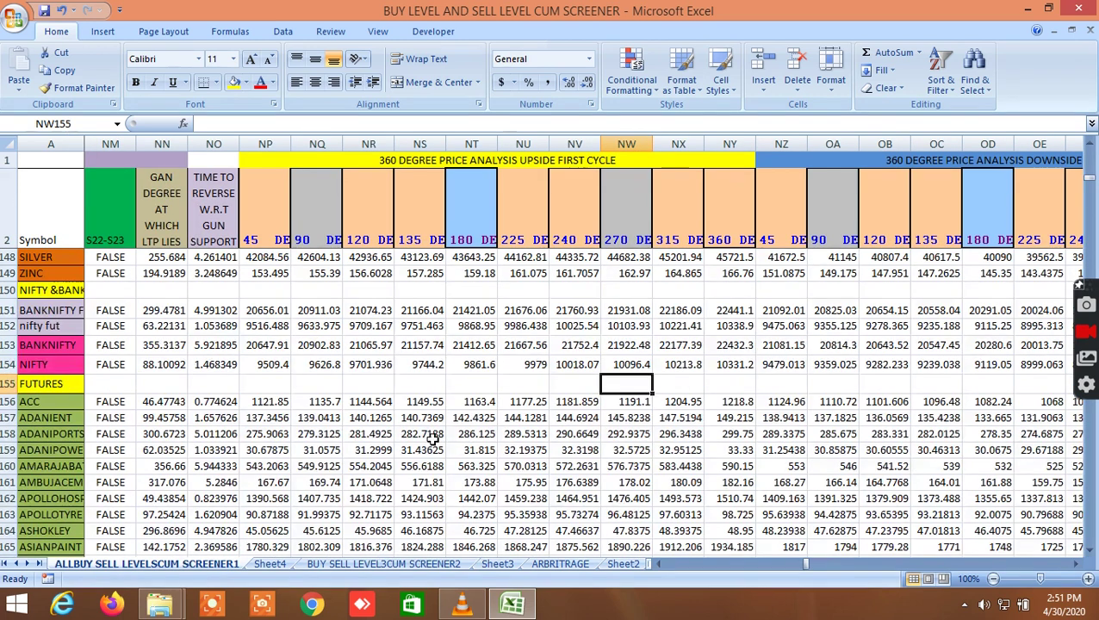
scroll(431, 438, "down", 2)
scroll(433, 439, "down", 4)
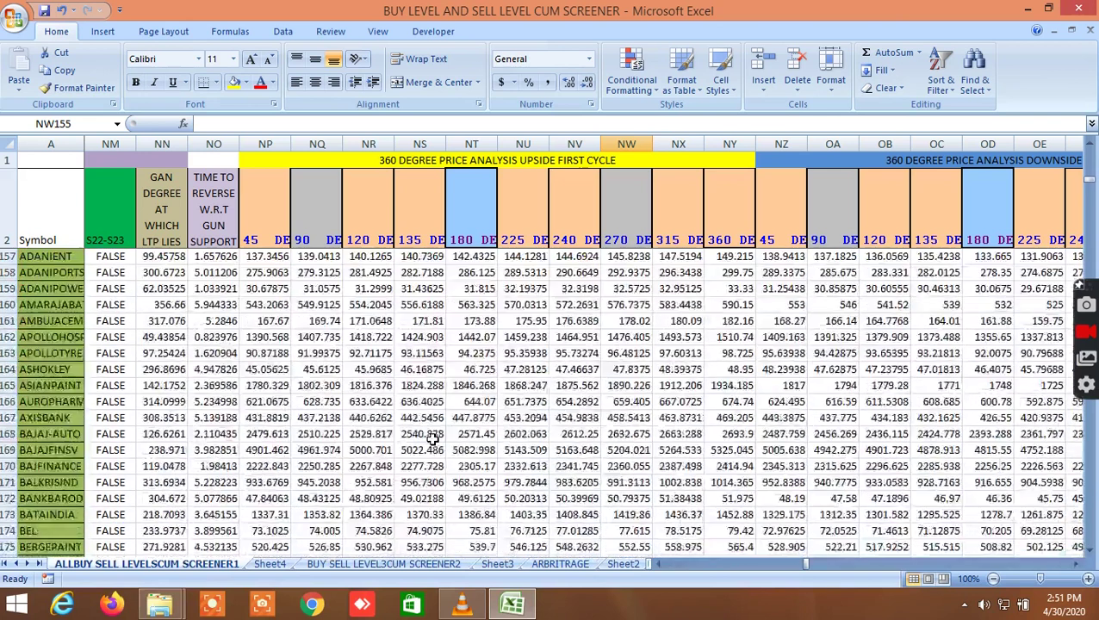
left_click(431, 438)
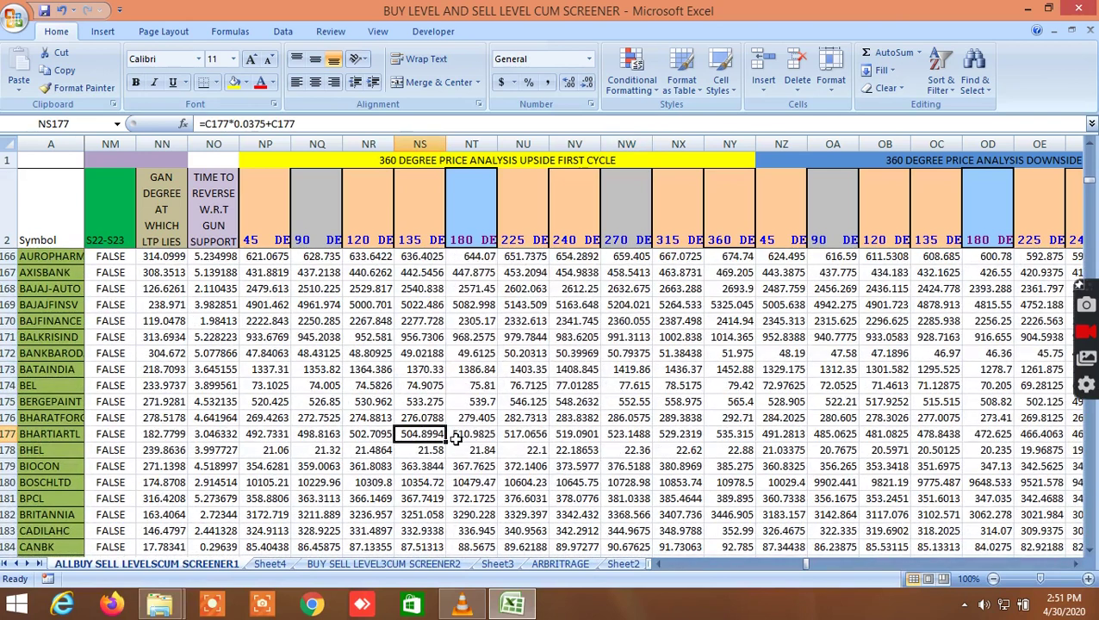
right_click(438, 438)
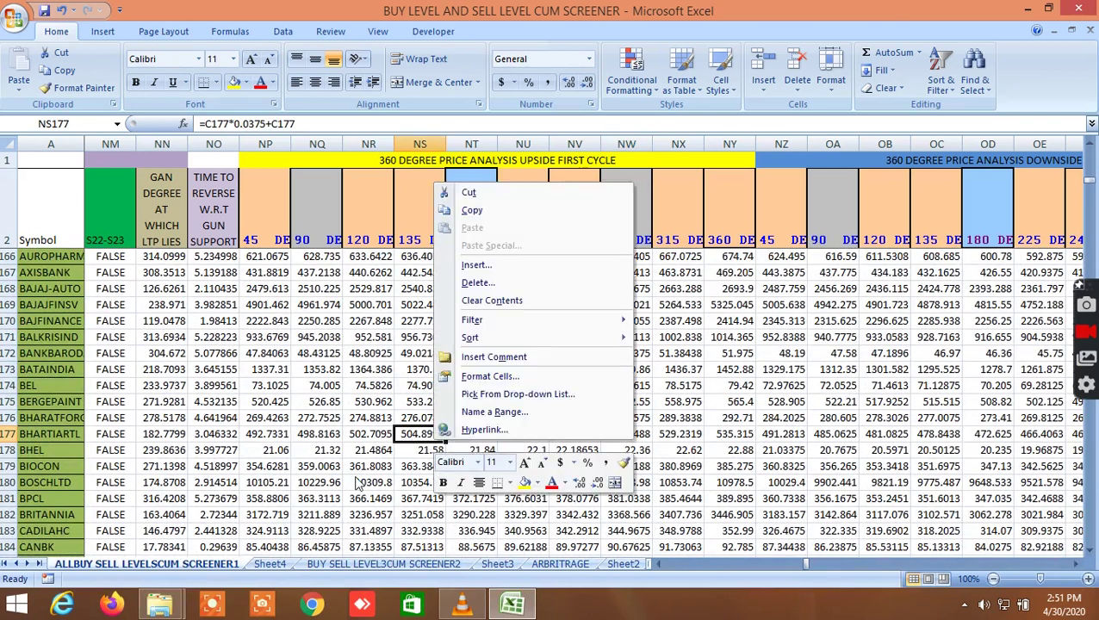
scroll(359, 481, "down", 1)
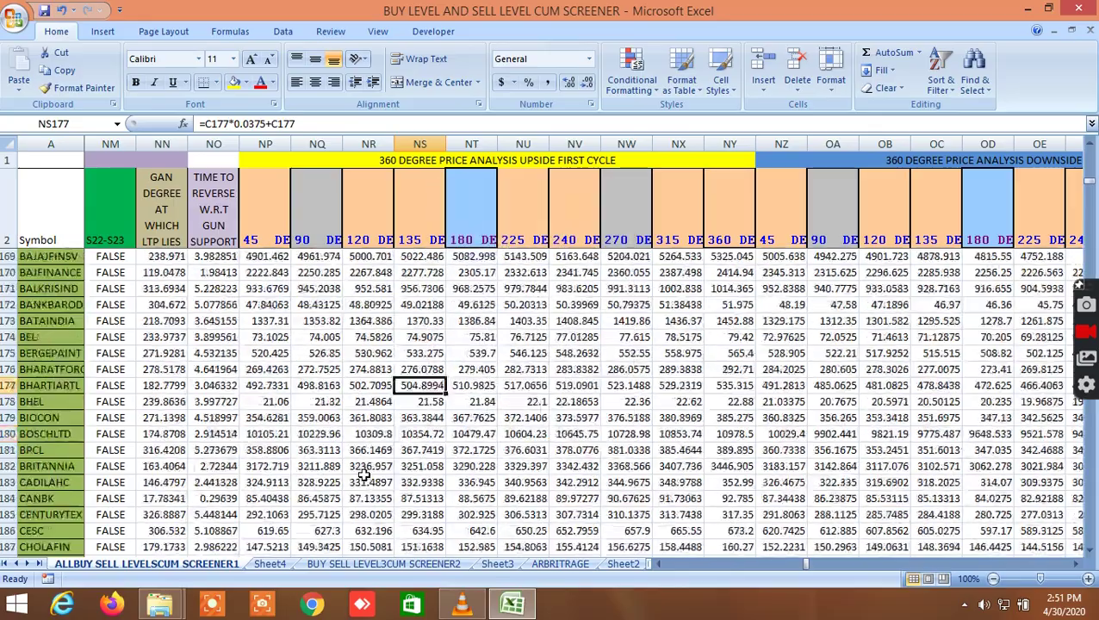
scroll(363, 474, "down", 7)
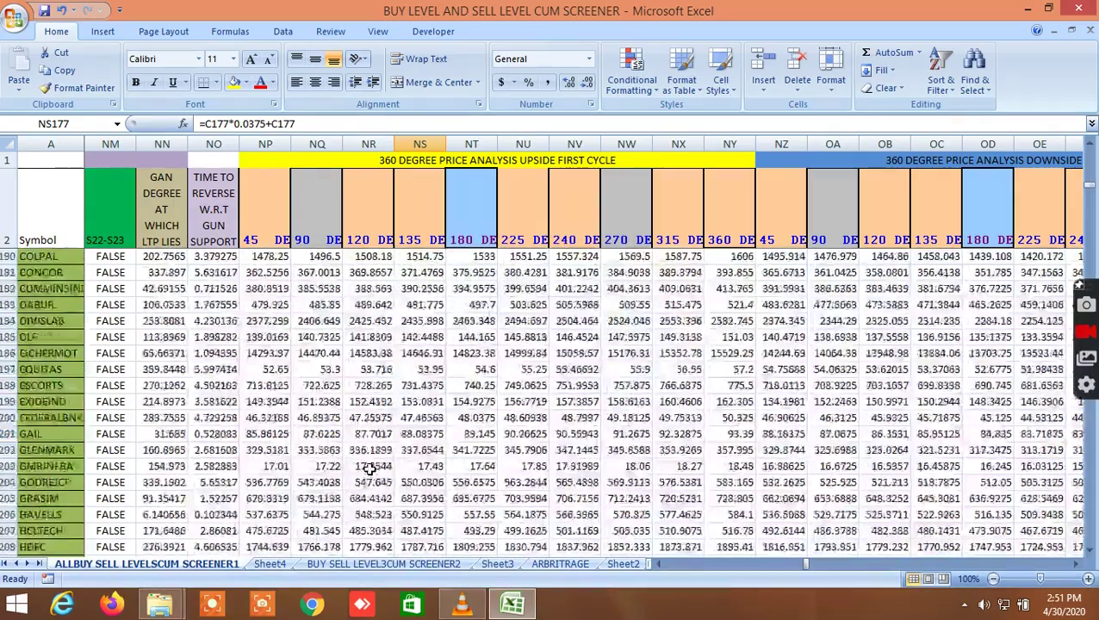
scroll(369, 468, "down", 9)
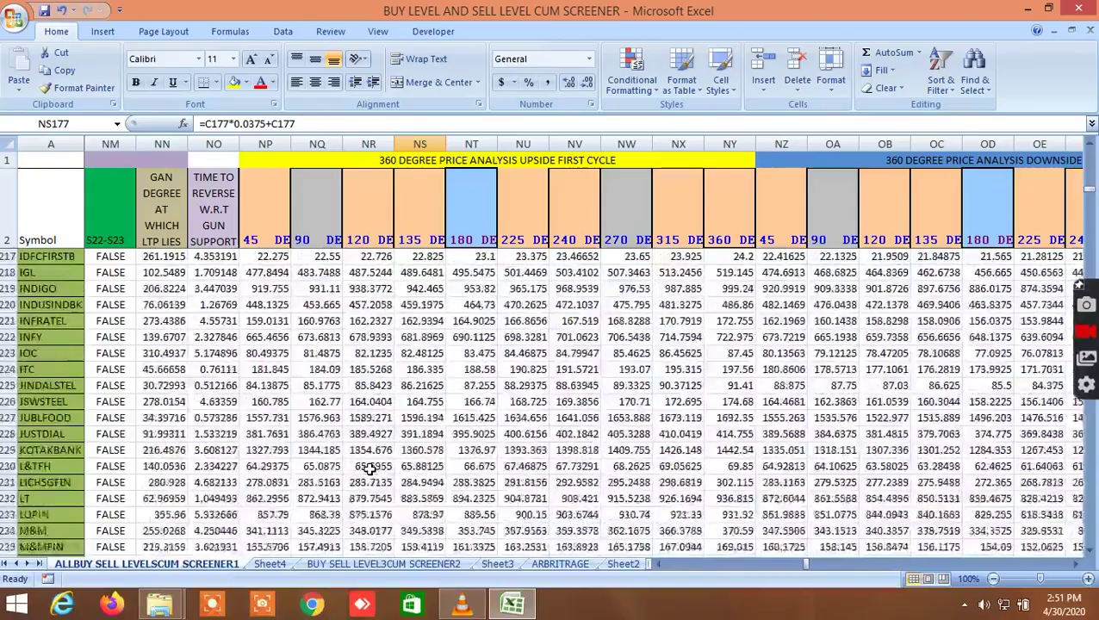
scroll(371, 469, "down", 3)
scroll(404, 472, "down", 7)
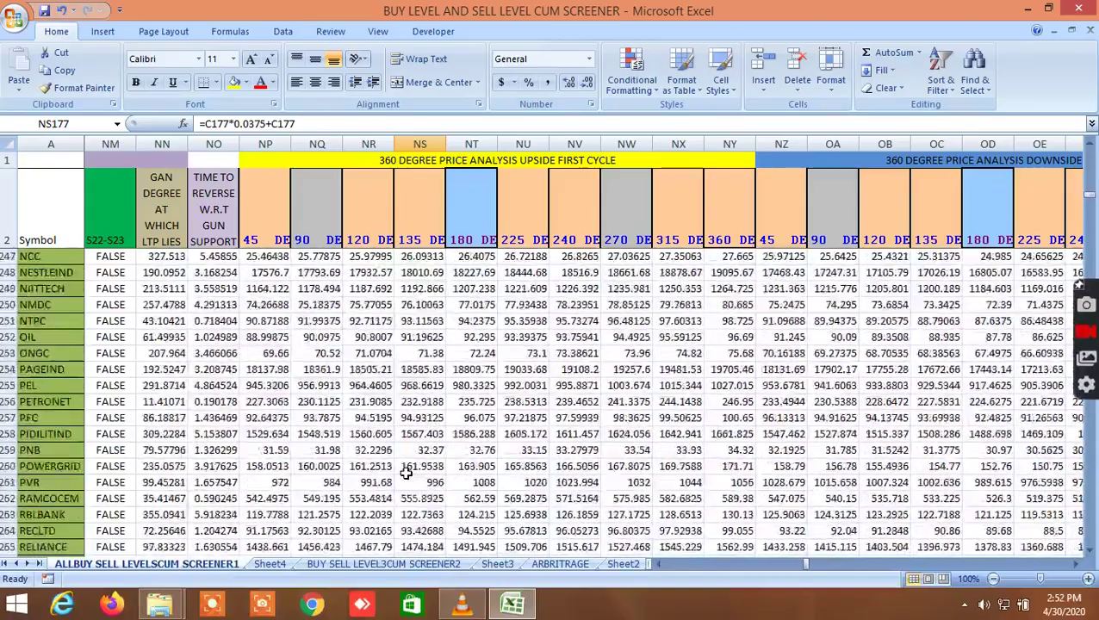
scroll(405, 472, "down", 2)
scroll(406, 472, "up", 2)
scroll(405, 472, "down", 10)
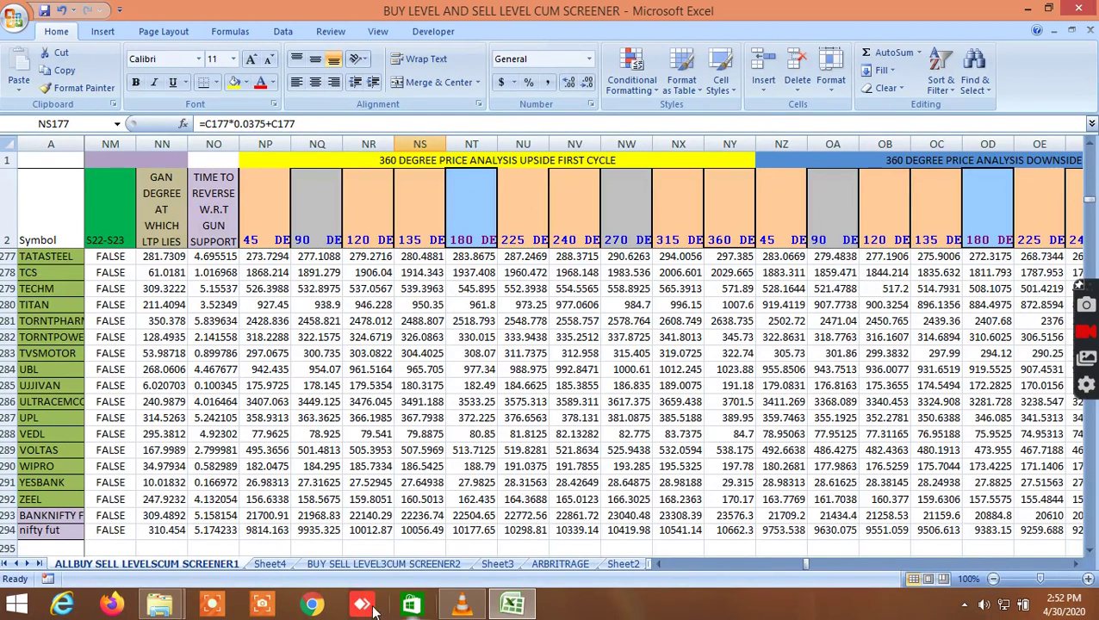
left_click(317, 603)
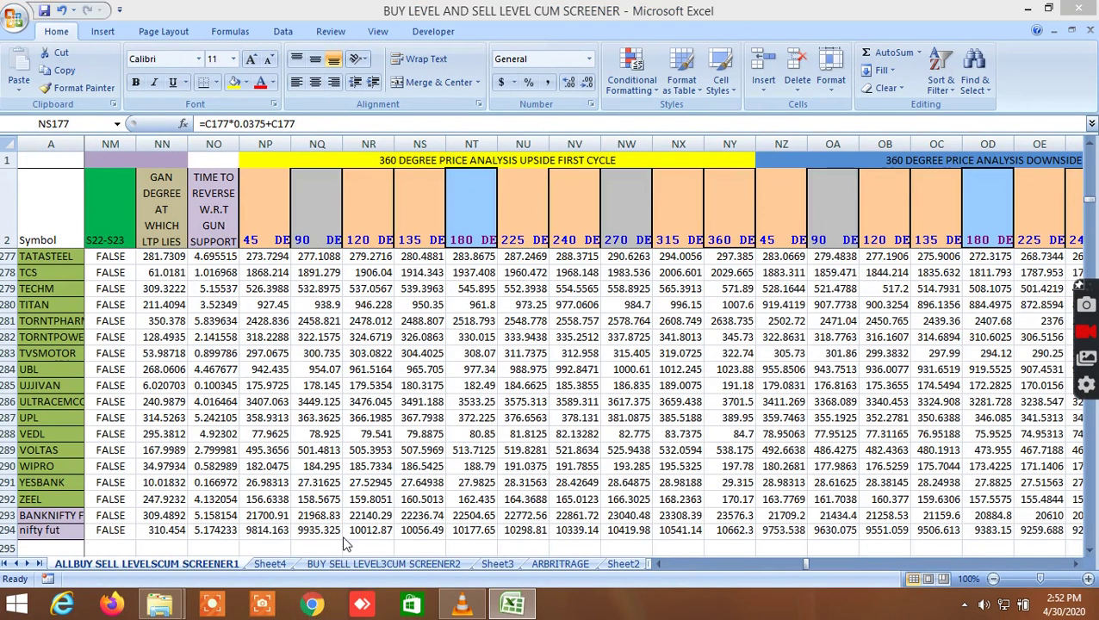
Step: Review the Murrey's Mathematical Level columns (nifty fut resistance 9801, support 9604), then switch to Chrome
left_click(660, 563)
left_click_drag(660, 564, 660, 566)
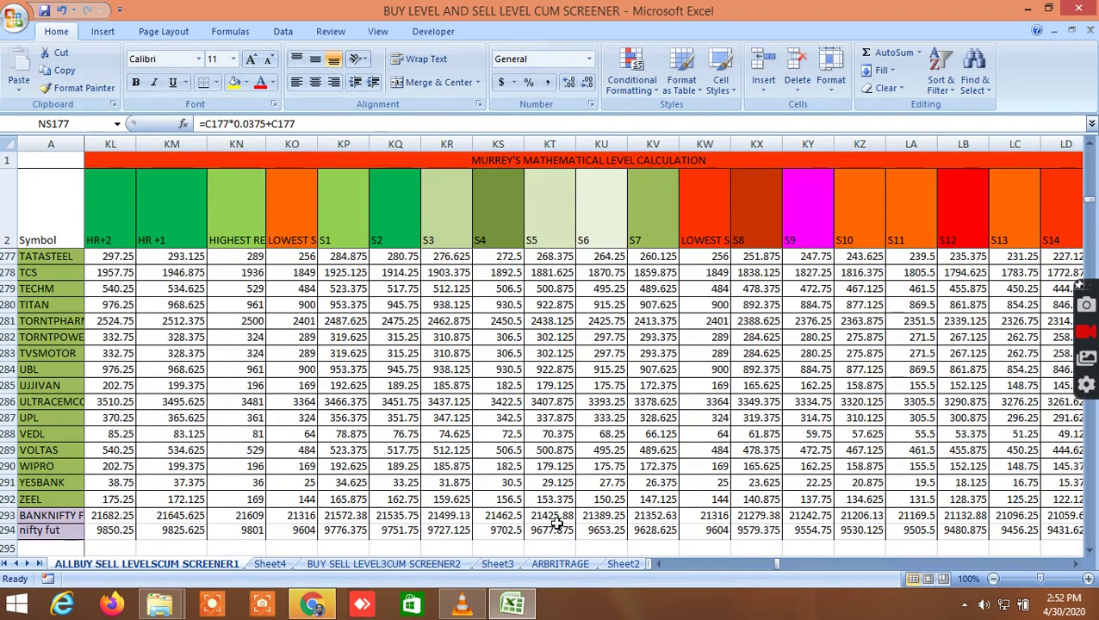
left_click(330, 603)
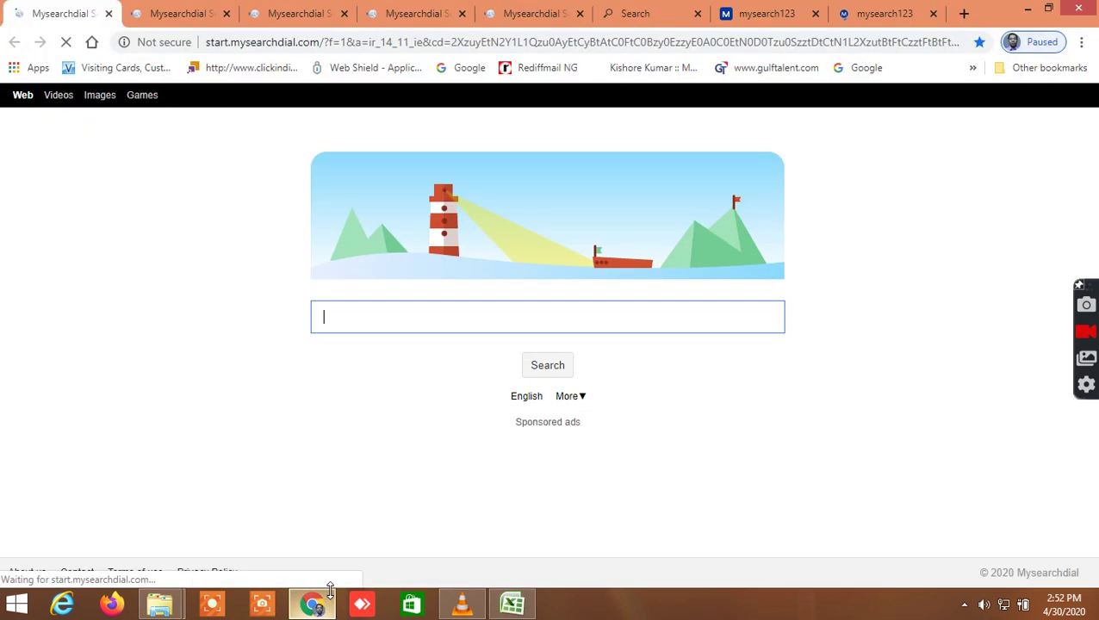
Step: Close the surplus mysearch, Search and duplicate Mysearchdial tabs, leaving one Mysearchdial Search tab
left_click(933, 14)
left_click(933, 13)
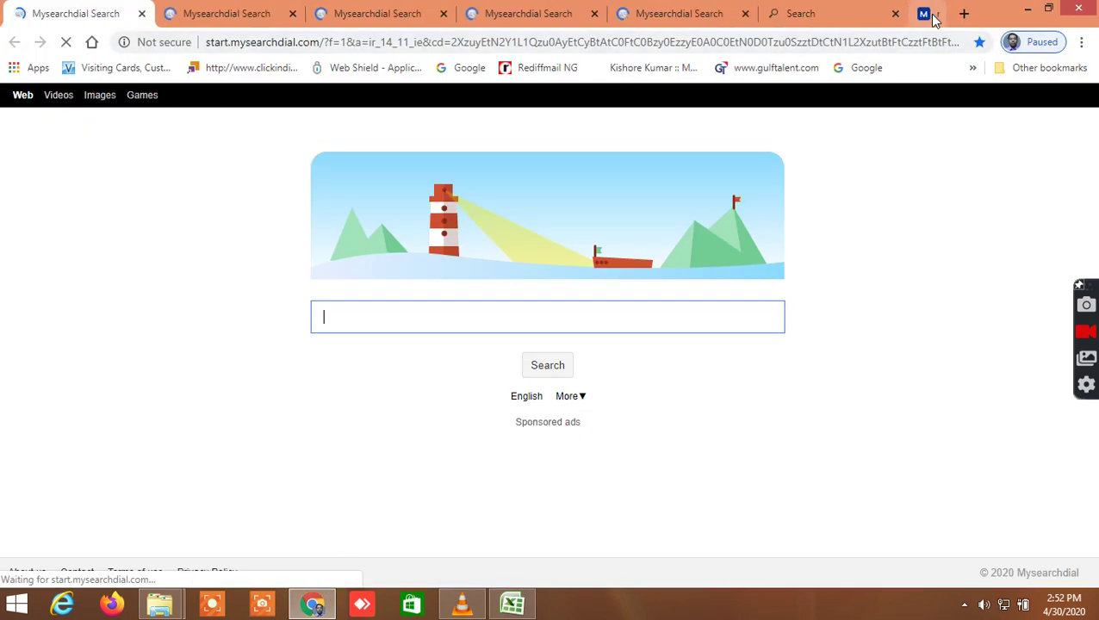
left_click(932, 14)
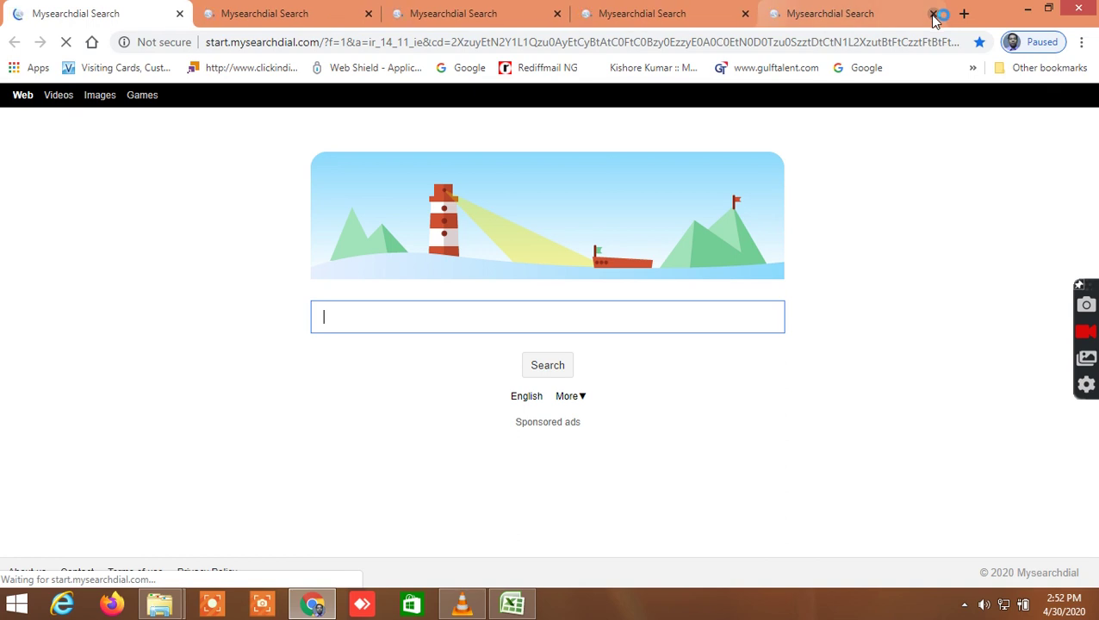
left_click(933, 14)
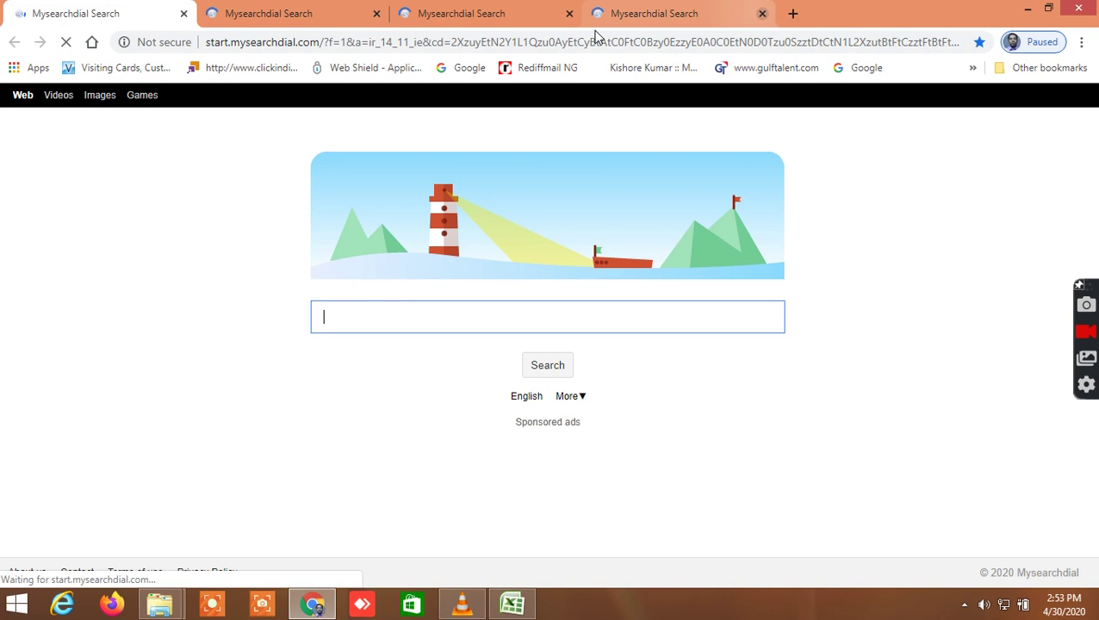
left_click(762, 14)
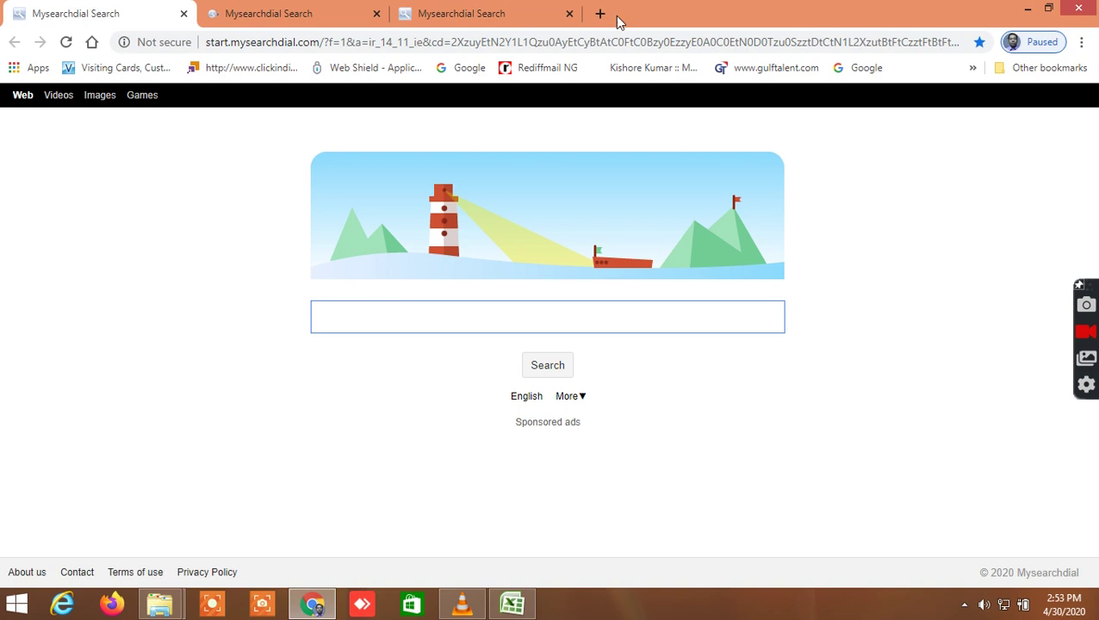
left_click(569, 15)
left_click(343, 14)
Step: Sign back in to the Google account from the profile menu by entering the account password
left_click(1033, 41)
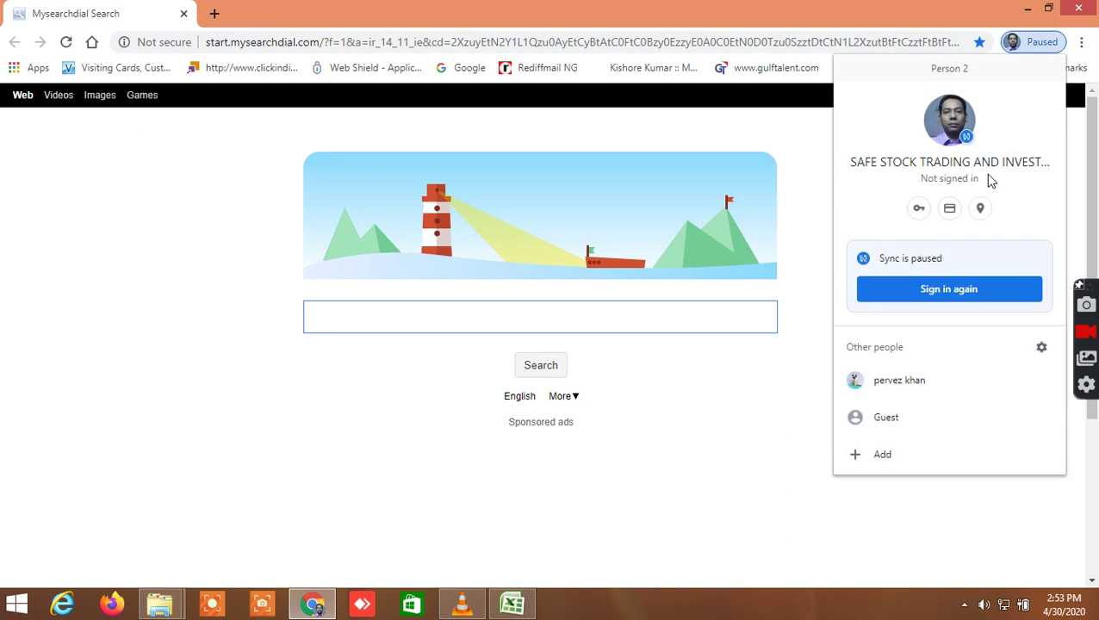
left_click(950, 290)
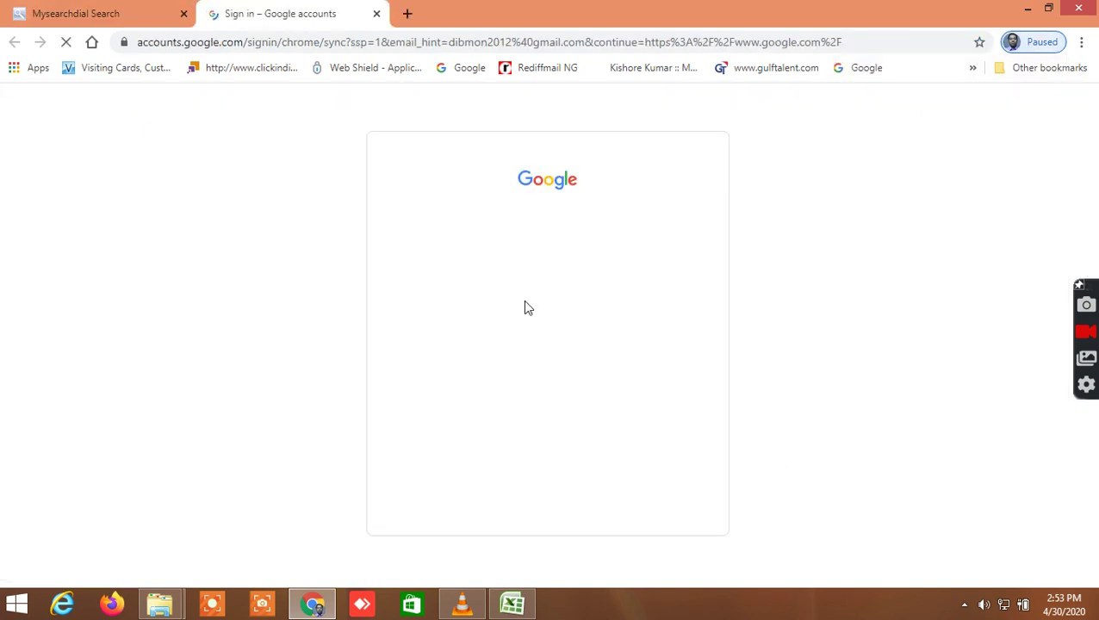
left_click(647, 485)
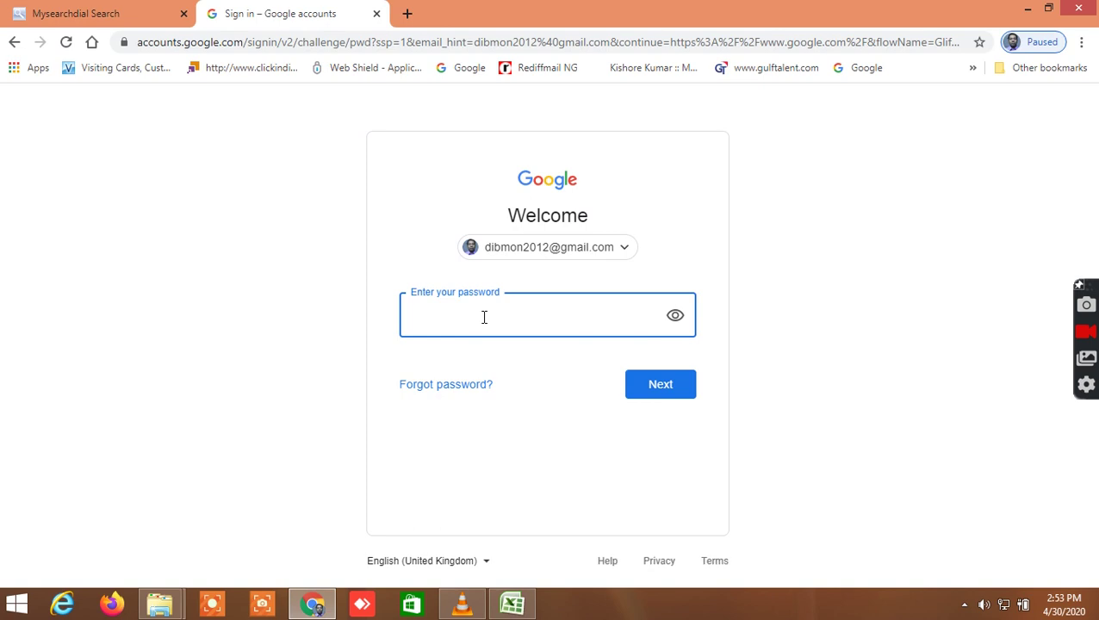
type("****")
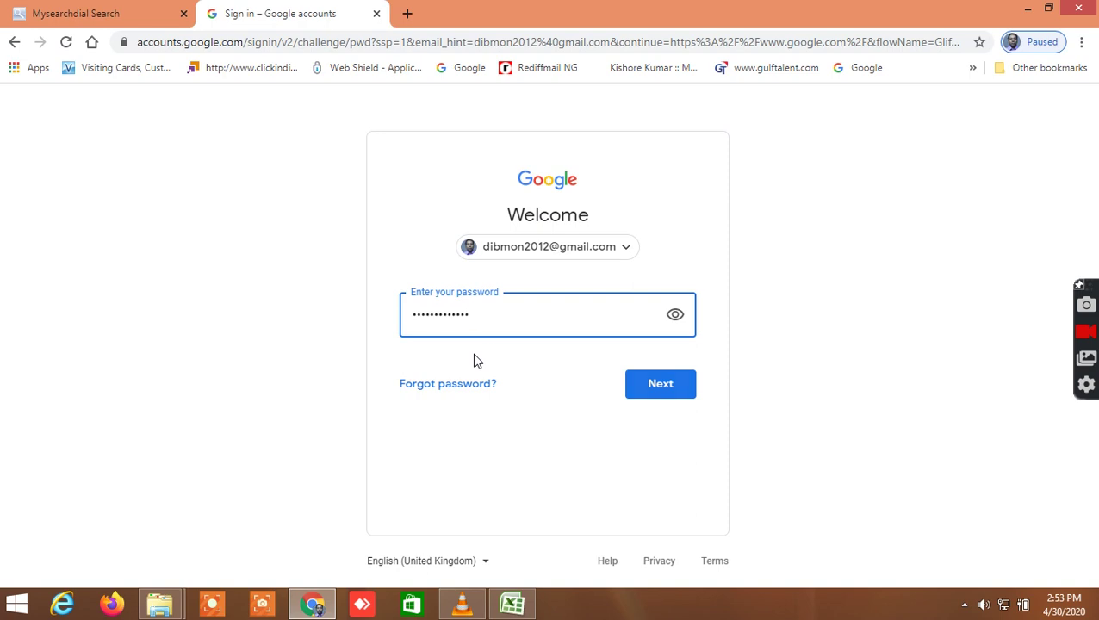
left_click(660, 390)
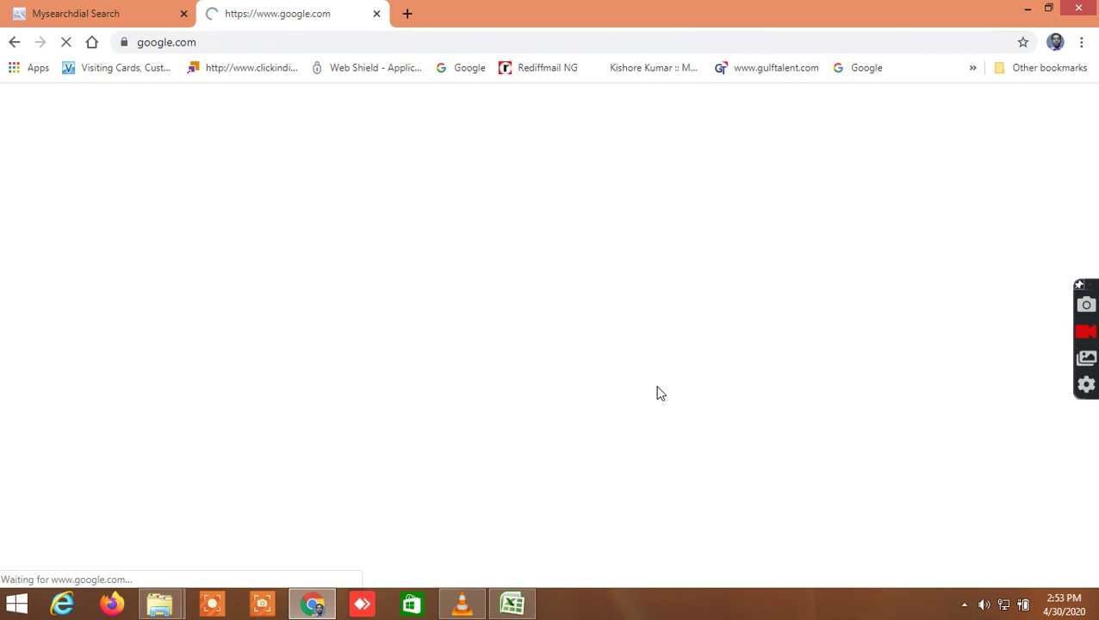
Step: Close the leftover tab and go to kite.zerodha.com via the address bar suggestion
left_click(184, 14)
left_click(204, 42)
type("kite.zerodha")
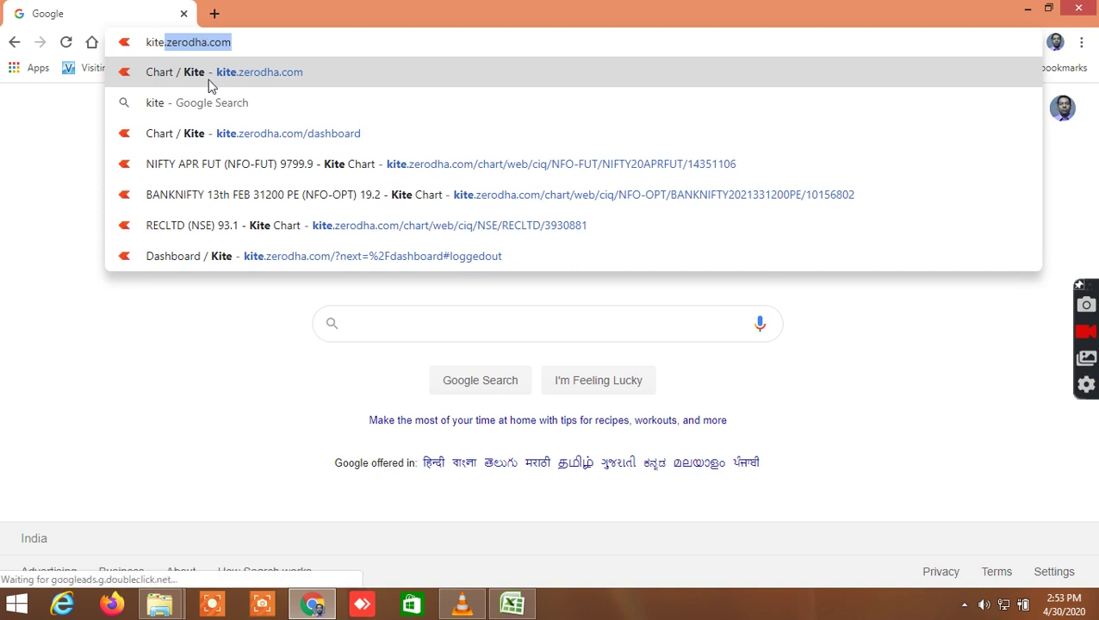
left_click(209, 79)
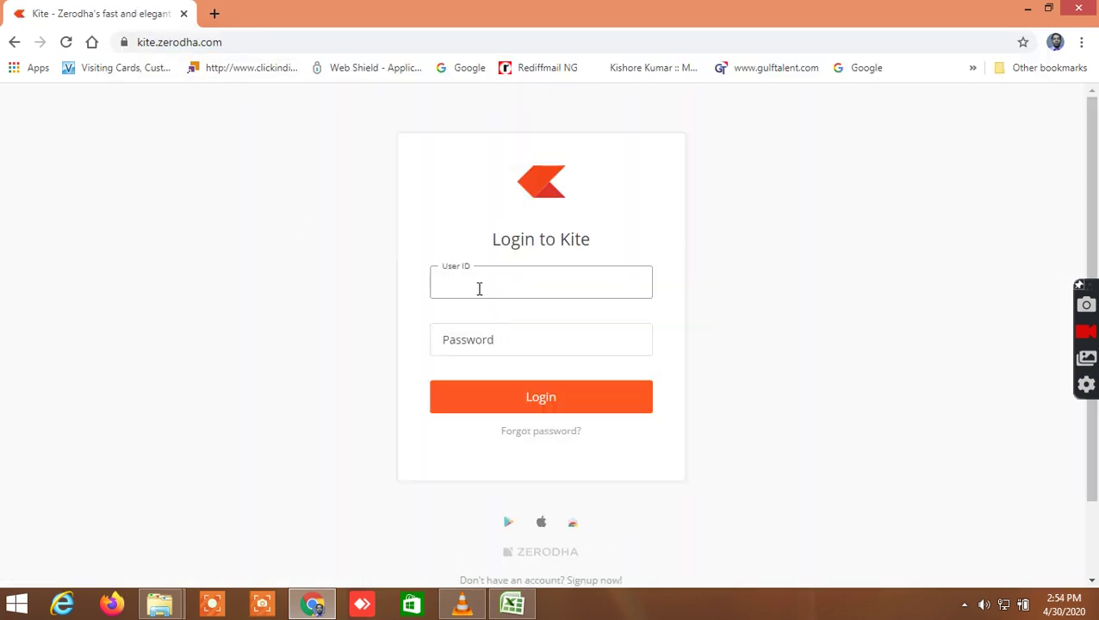
Step: Log in to Kite with the user ID, account password and PIN
left_click(476, 344)
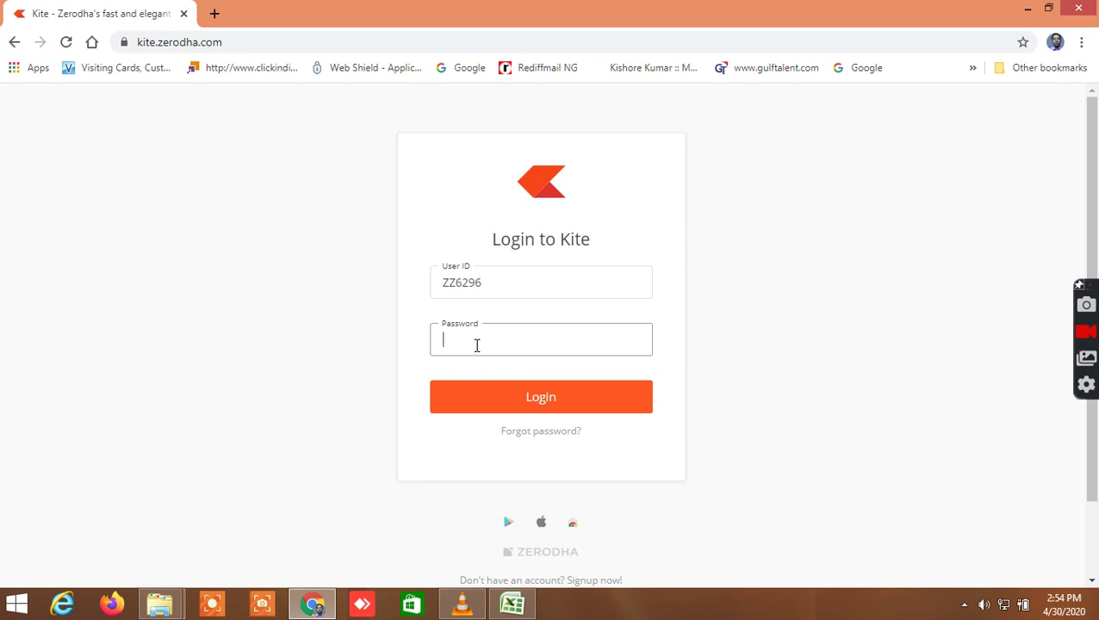
type("••••••")
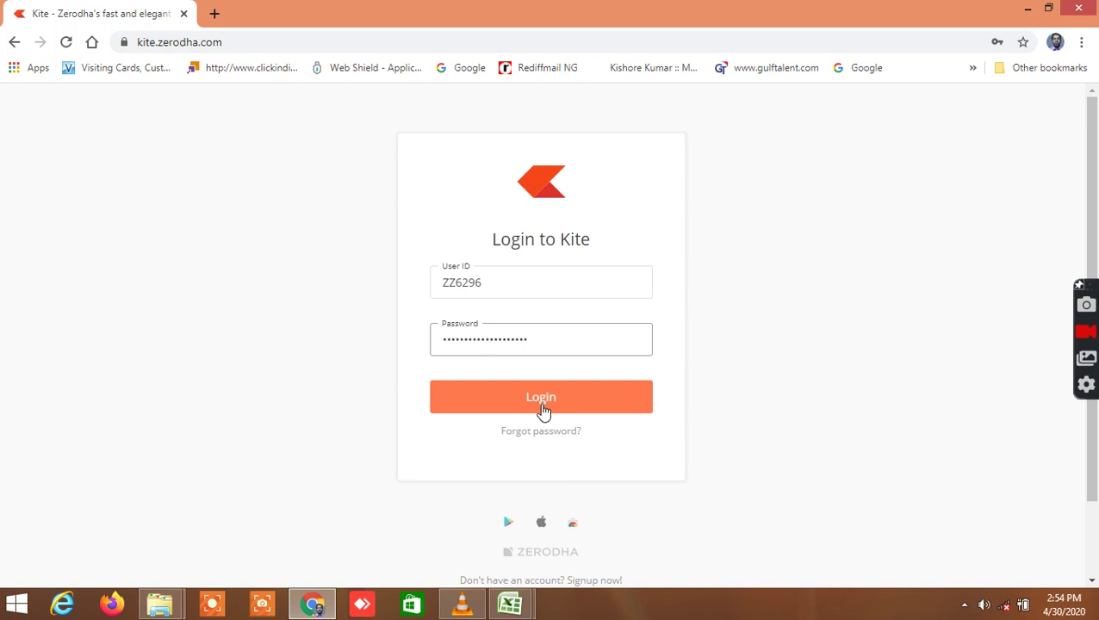
left_click(542, 410)
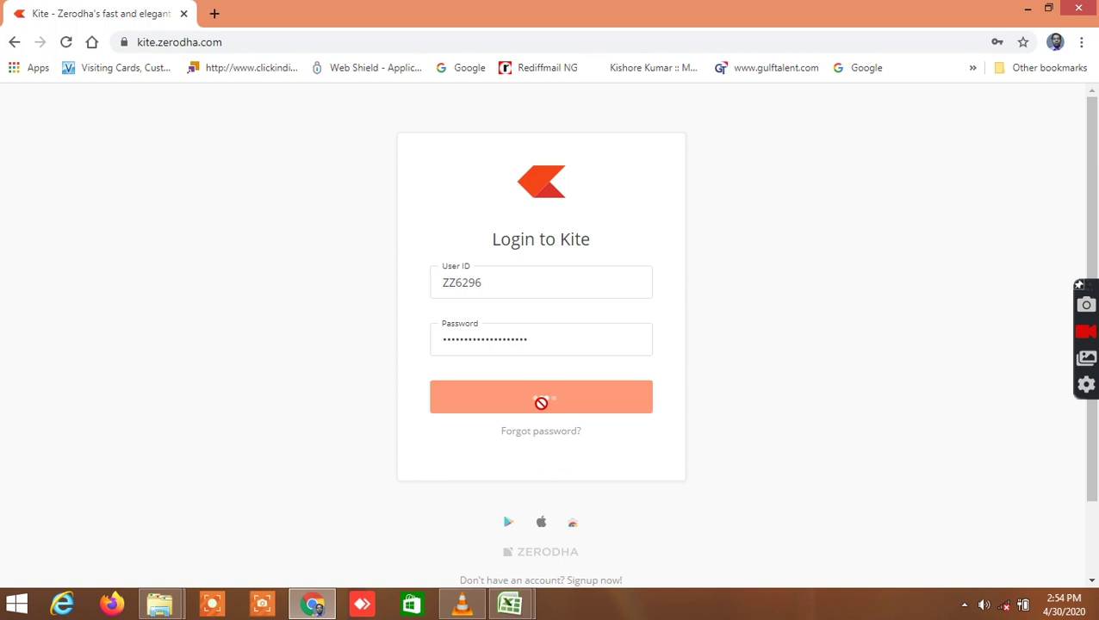
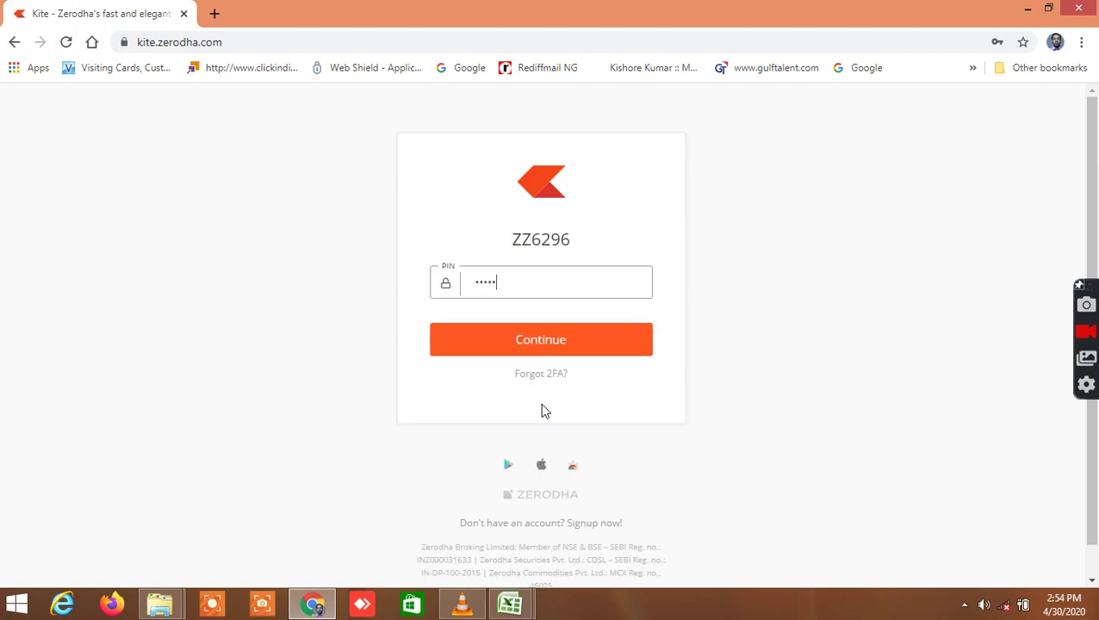
left_click(539, 342)
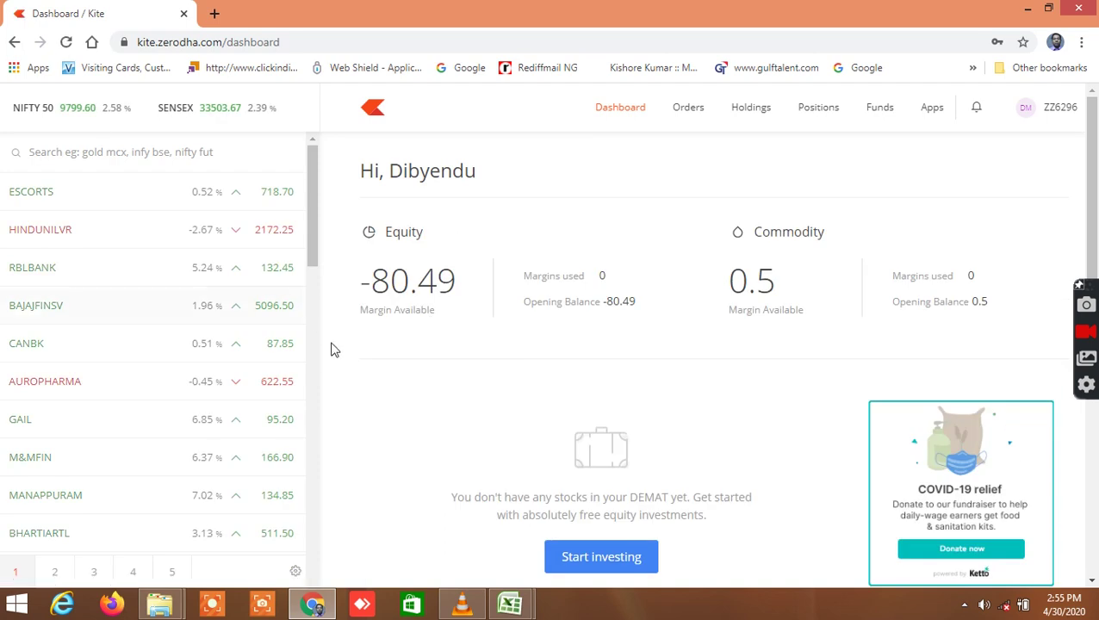
Step: Switch to watchlist 3 and scroll to the NIFTY APR FUT and BANKNIFTY APR FUT quotes
left_click(94, 572)
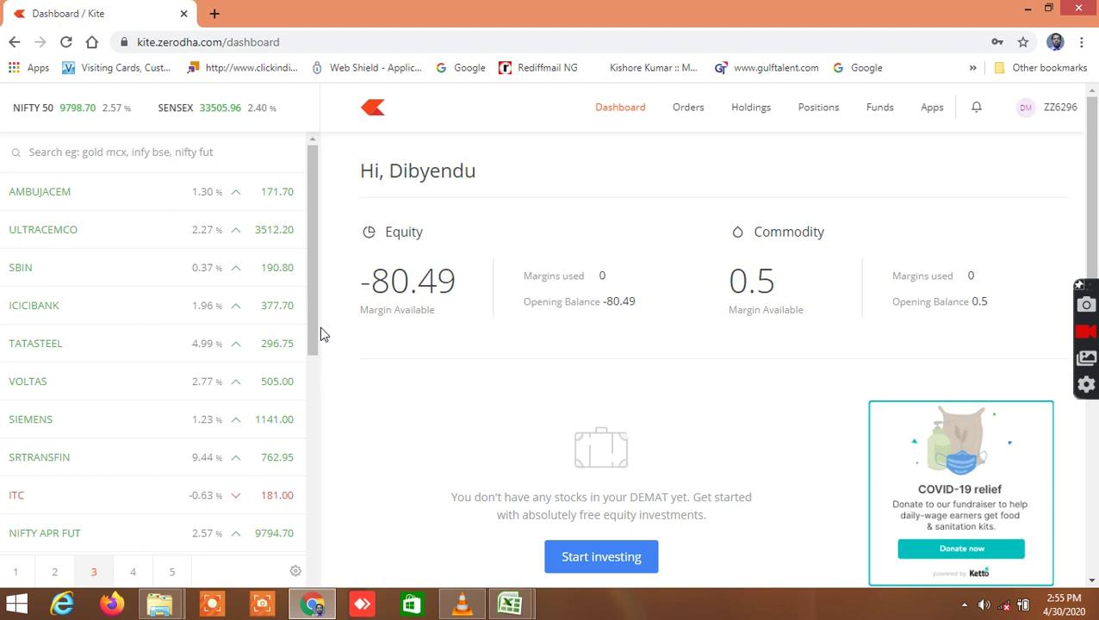
left_click_drag(315, 339, 311, 370)
scroll(293, 487, "down", 3)
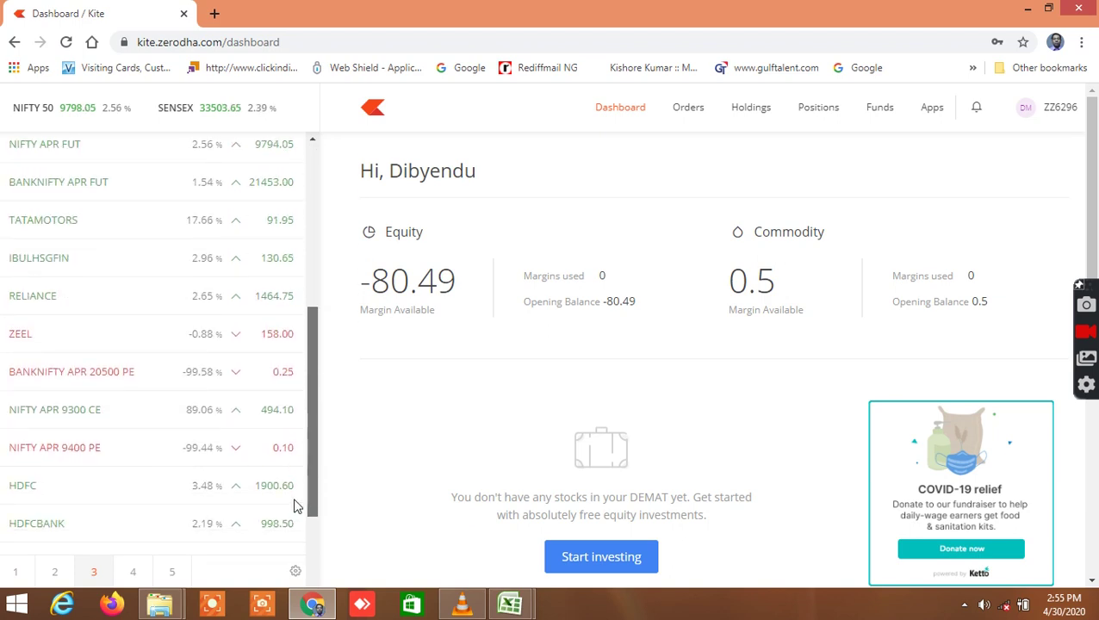
scroll(297, 517, "up", 2)
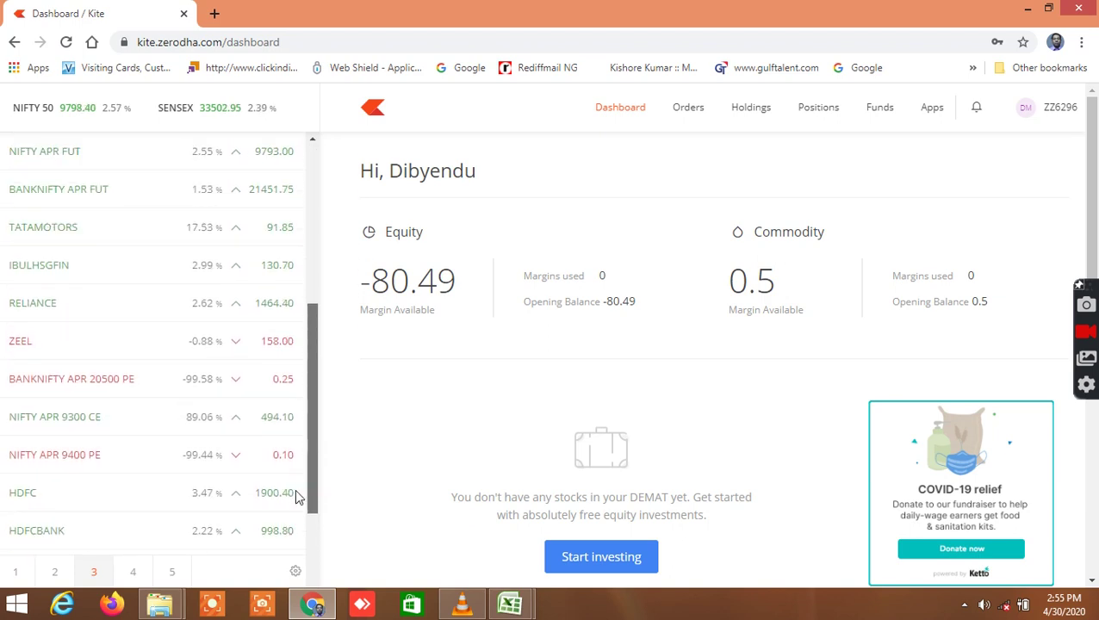
scroll(301, 483, "up", 2)
scroll(305, 457, "up", 2)
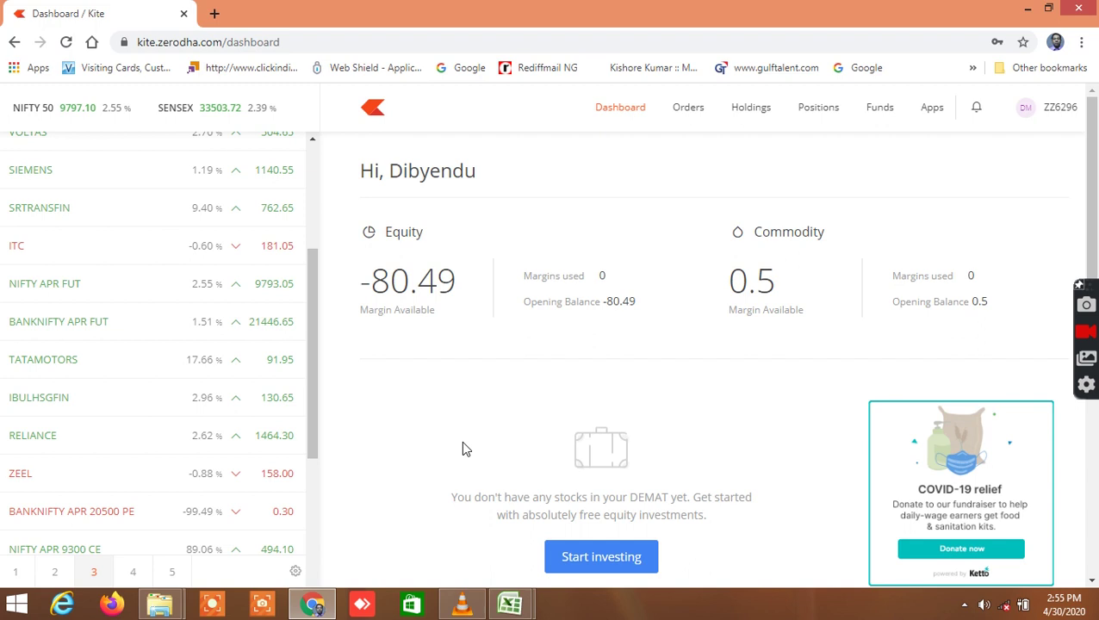
left_click(528, 608)
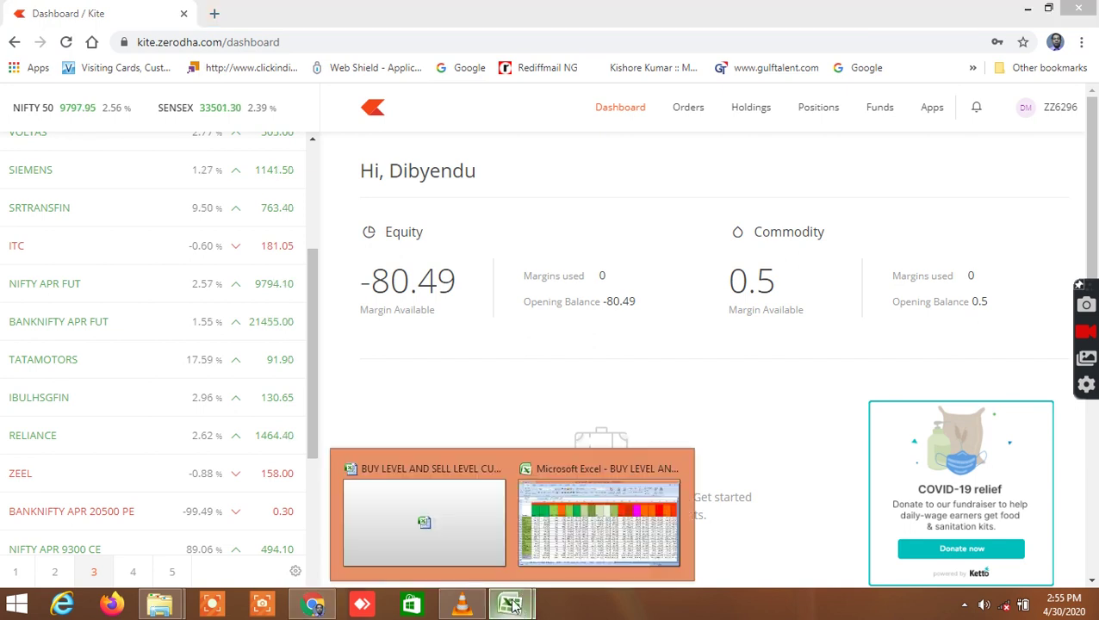
left_click(441, 534)
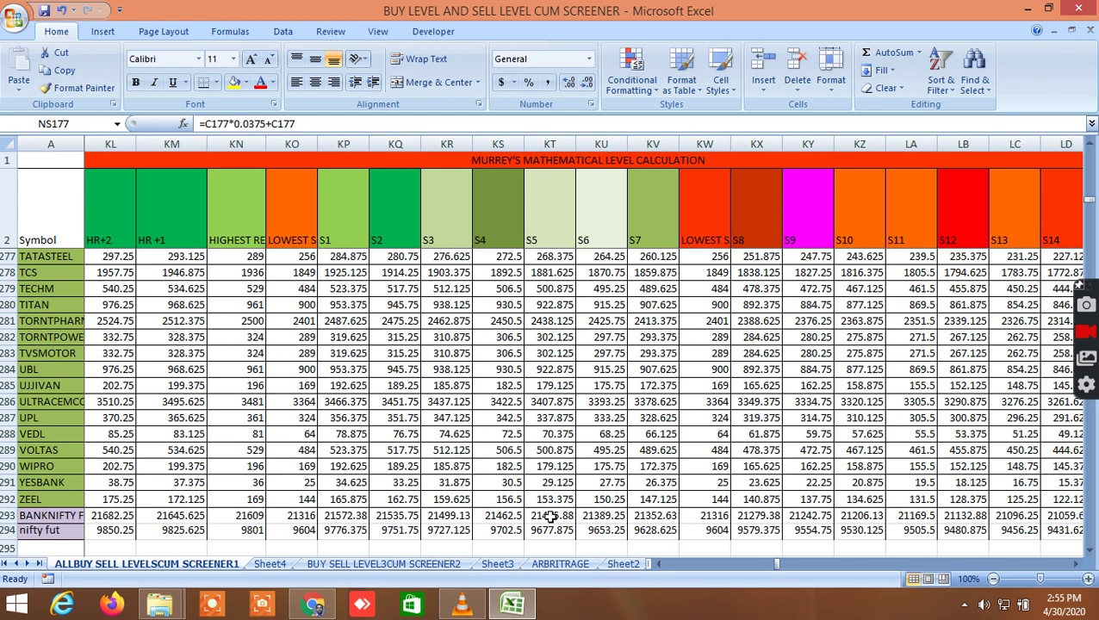
left_click(331, 605)
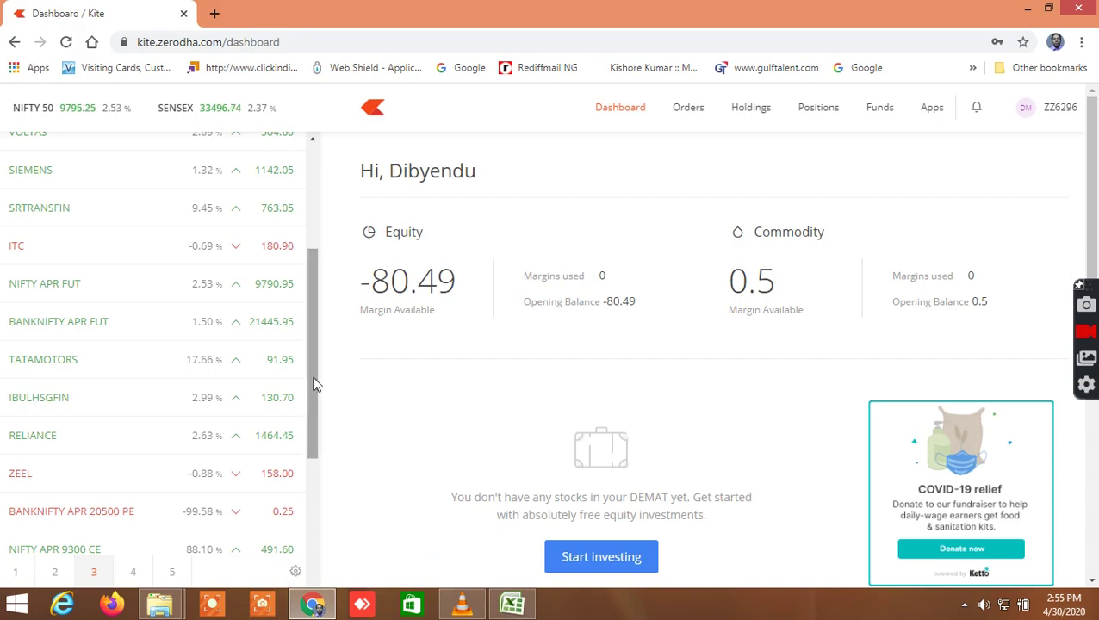
Step: Bring the Excel screener forward to show nifty fut supports S1 9776.375 through S7 9628.625
left_click(517, 608)
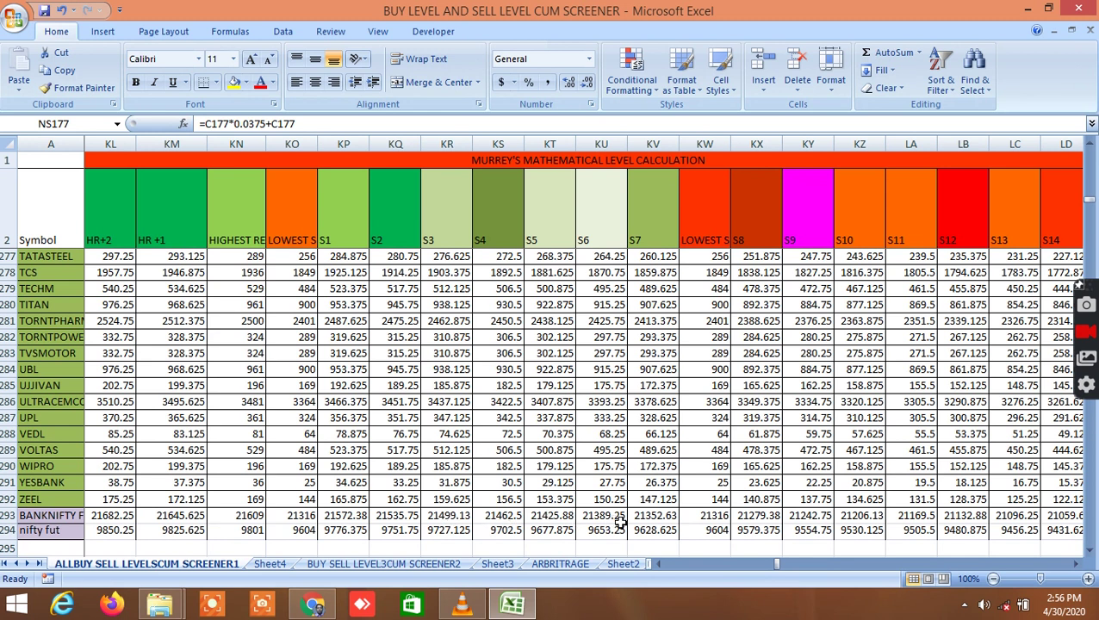
Step: Return to Kite and open the NIFTY APR FUT chart from the watchlist; it loads as an offline page
left_click(332, 606)
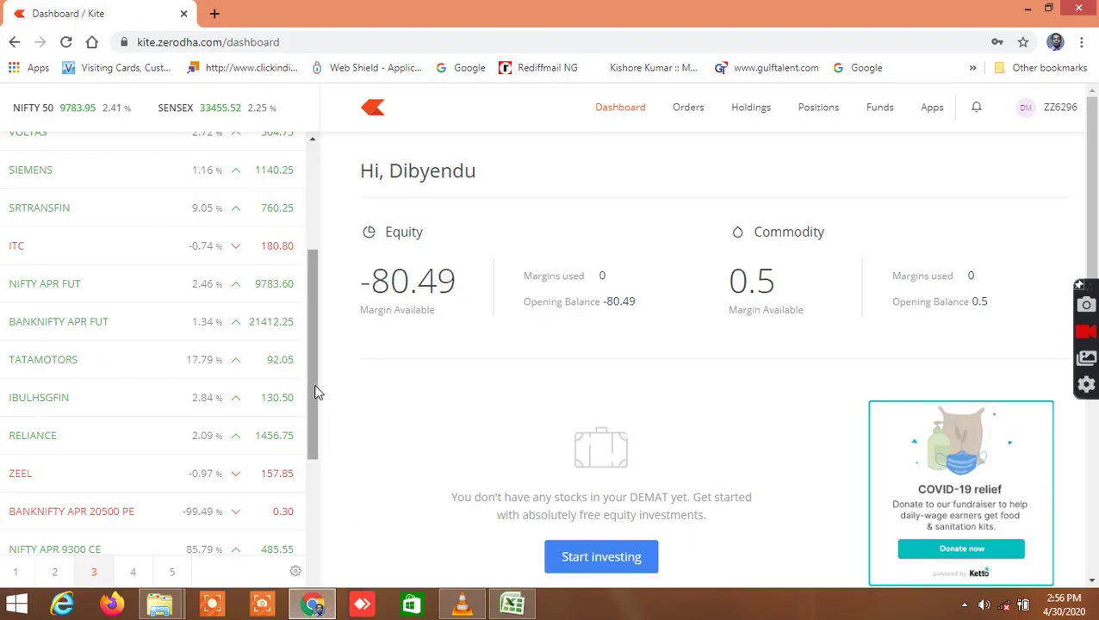
scroll(315, 392, "down", 1)
scroll(312, 379, "up", 2)
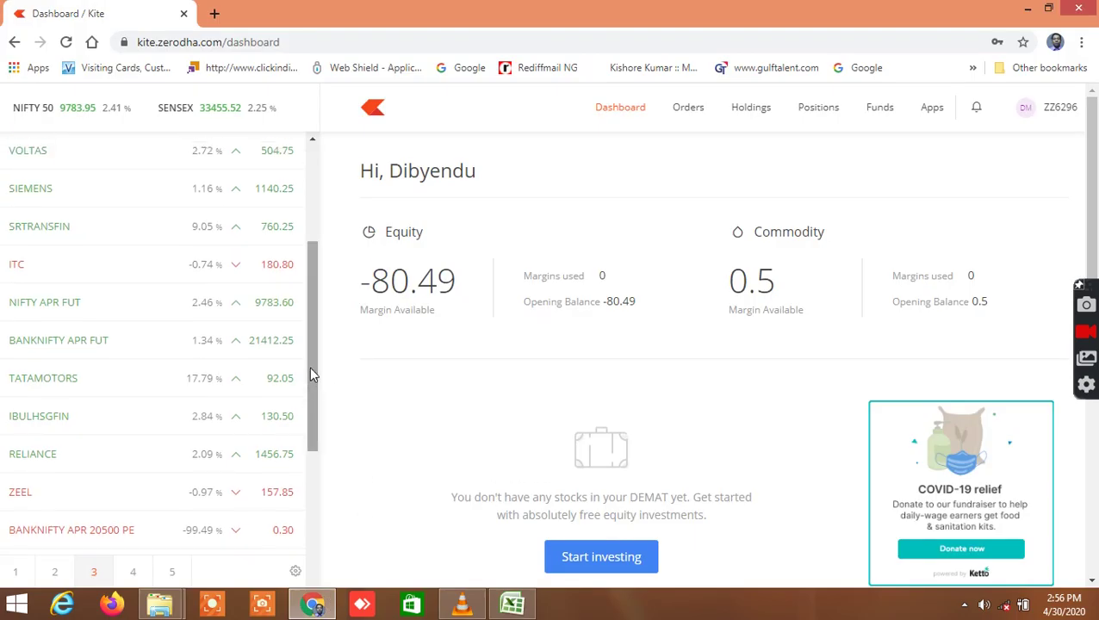
left_click(208, 305)
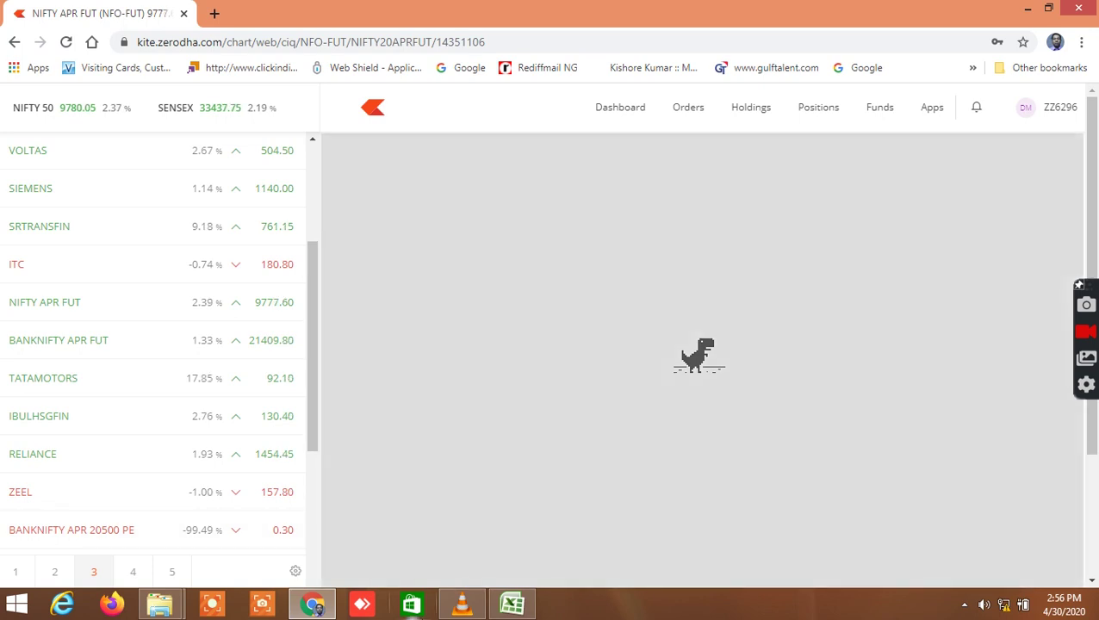
Step: Bring VLC forward and play the 00:39 video.mp4 from its playlist
left_click(462, 604)
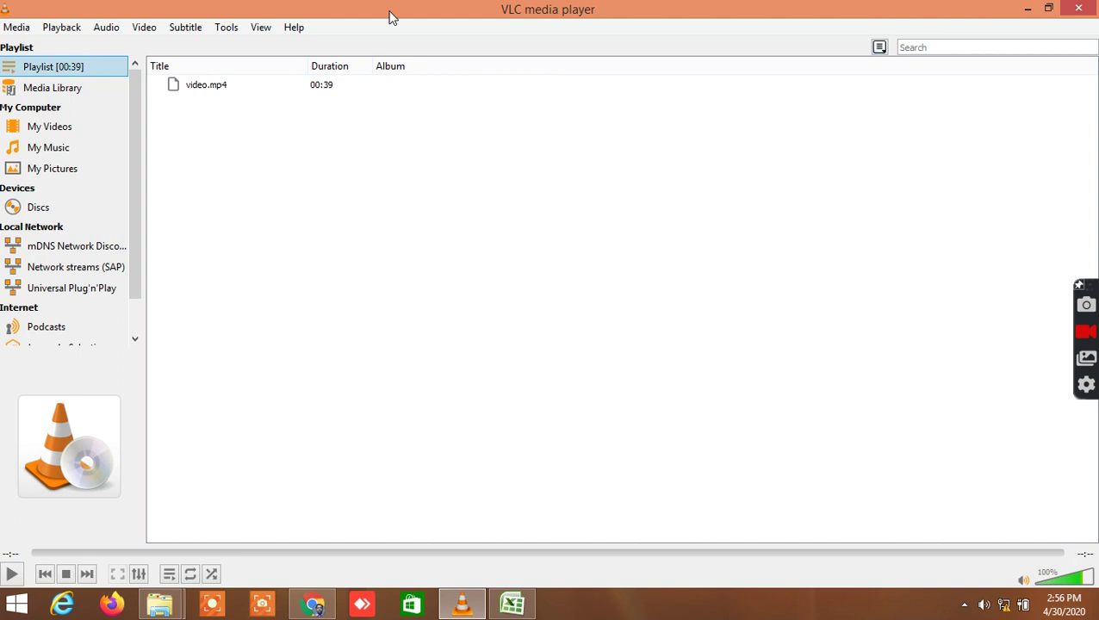
left_click(241, 87)
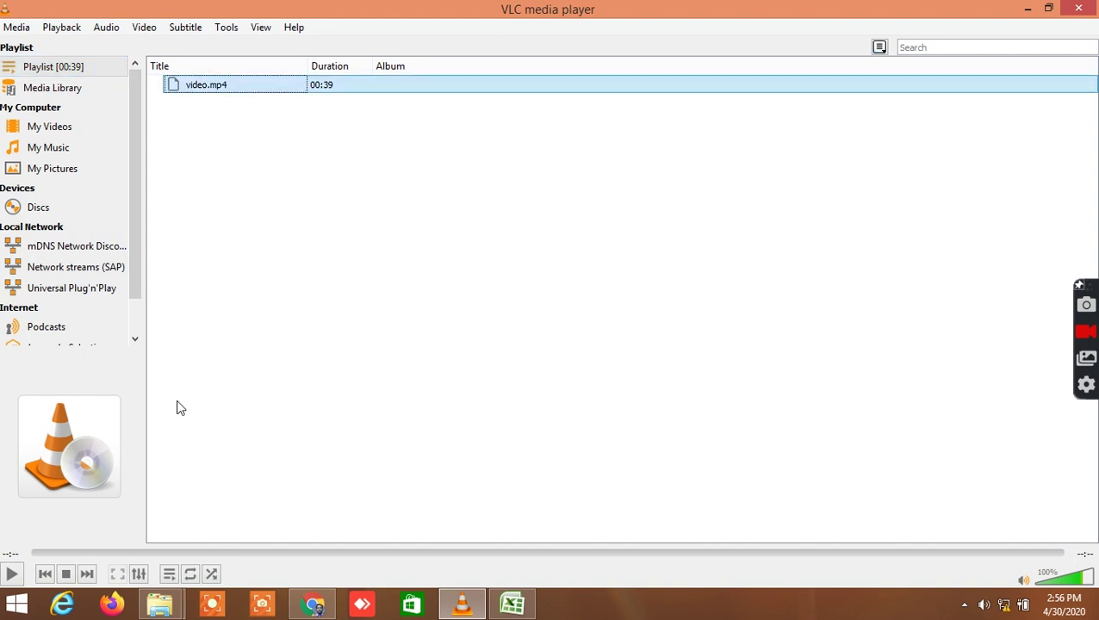
left_click(12, 574)
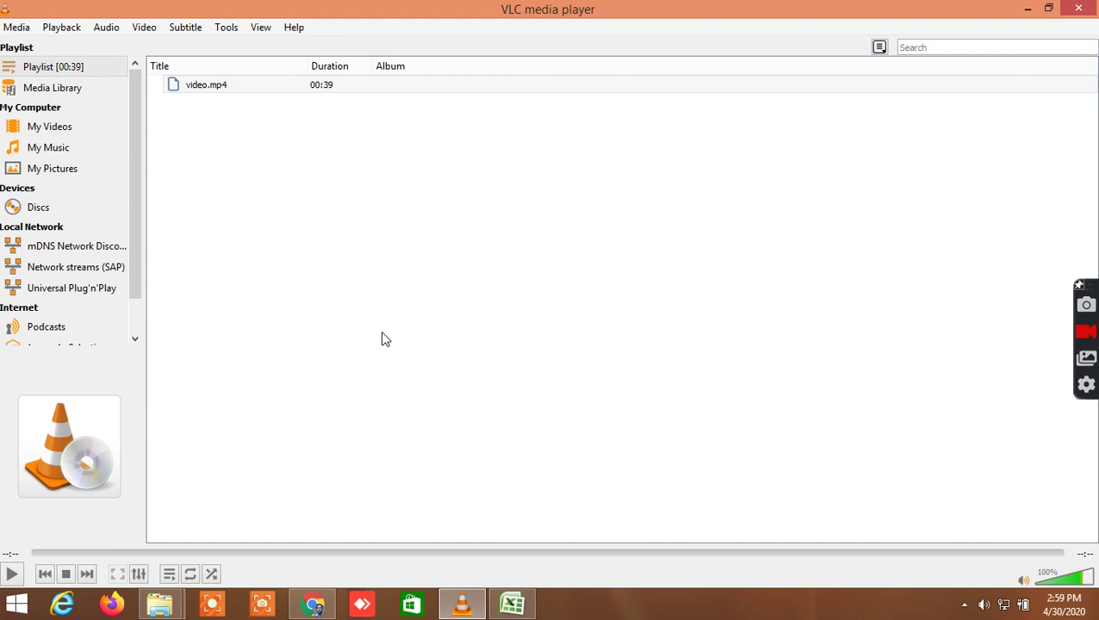
Step: Hide VLC and load the BANKNIFTY APR FUT chart from the Kite watchlist, with RSI (7) and ATR panels
left_click(1026, 10)
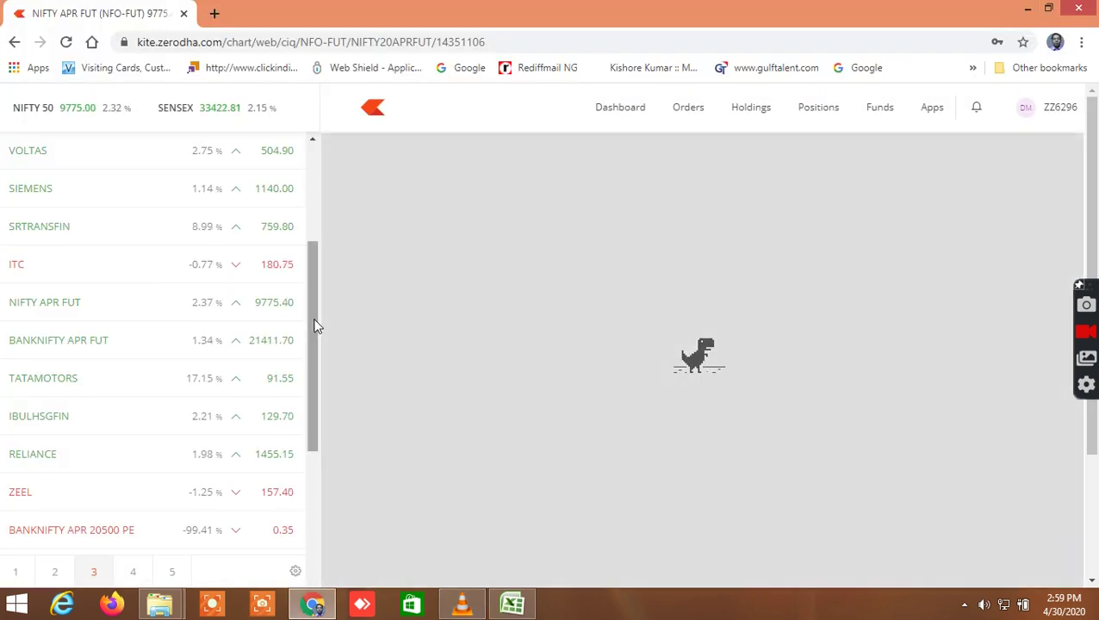
left_click_drag(314, 327, 314, 323)
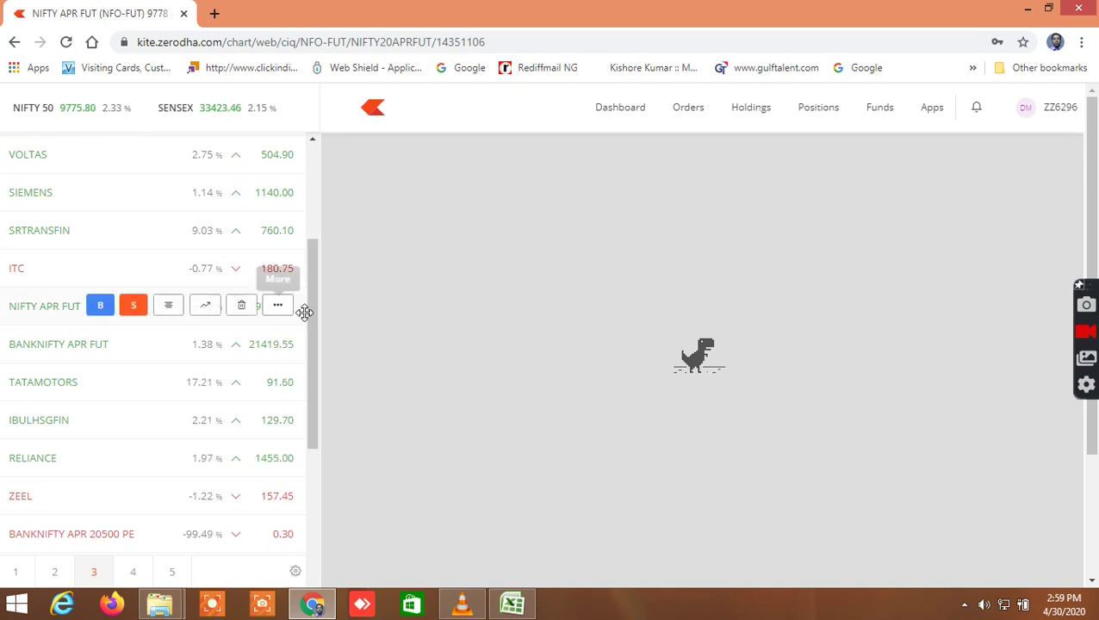
mouse_move(302, 335)
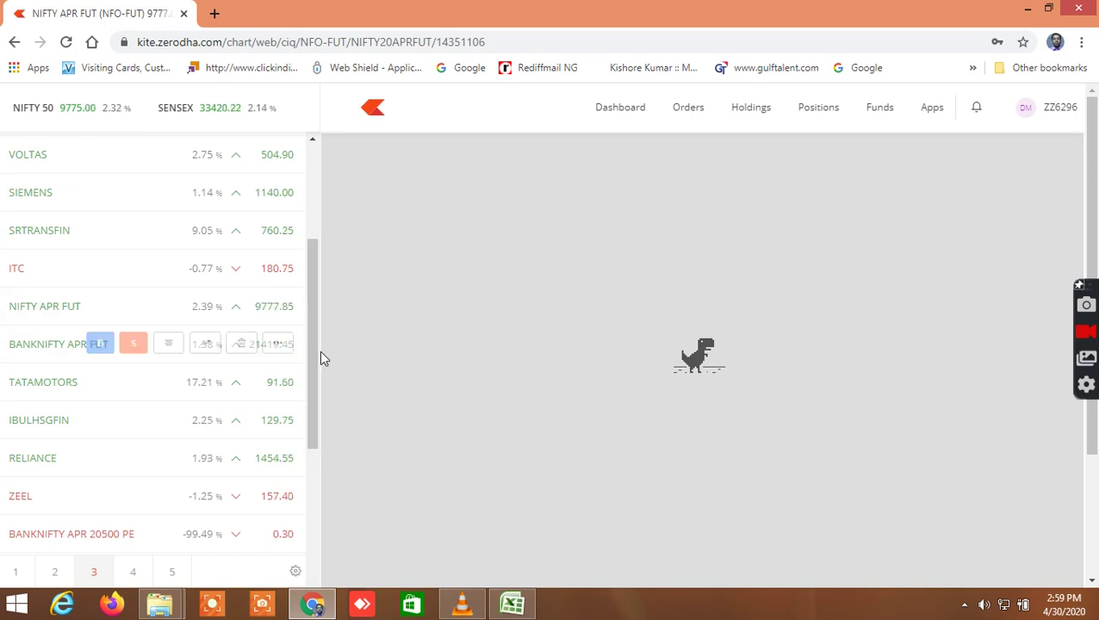
mouse_move(248, 357)
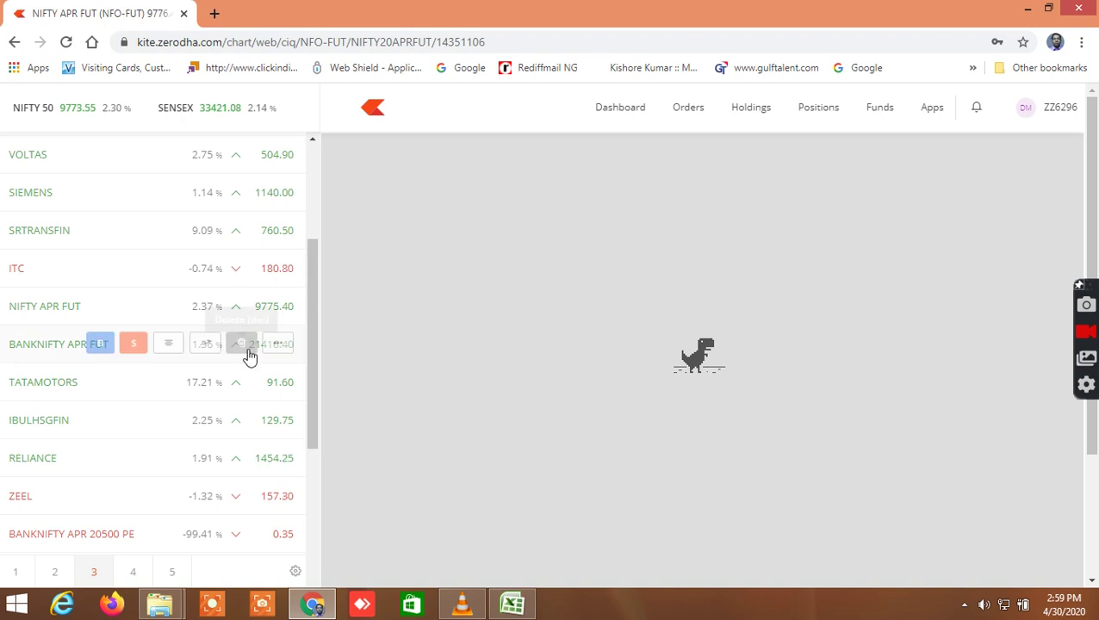
left_click(210, 350)
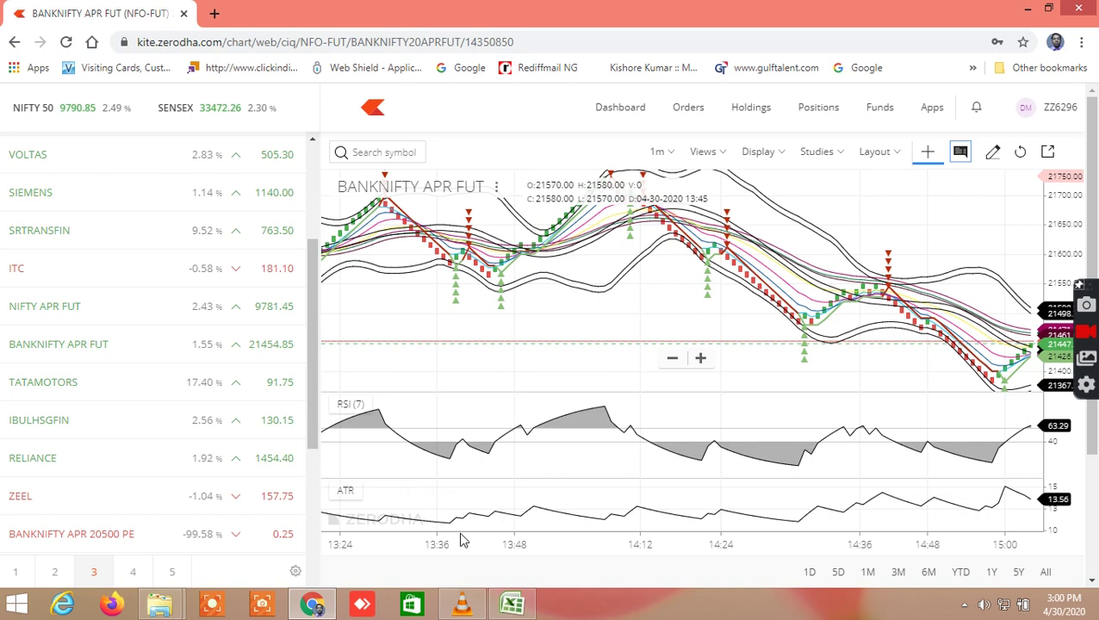
mouse_move(248, 317)
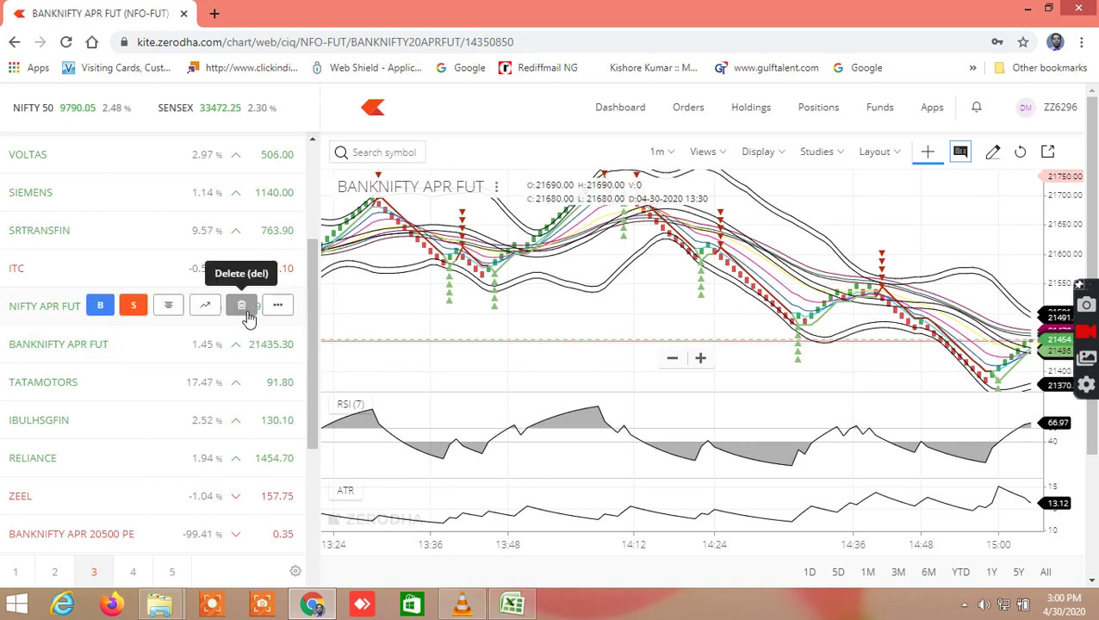
left_click(512, 605)
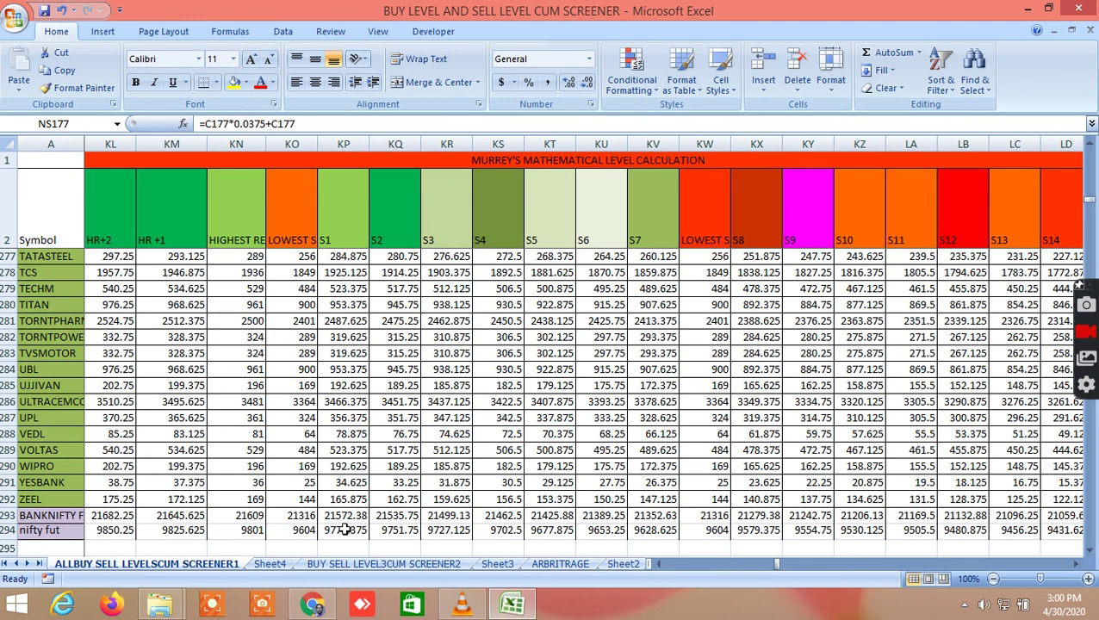
left_click(314, 605)
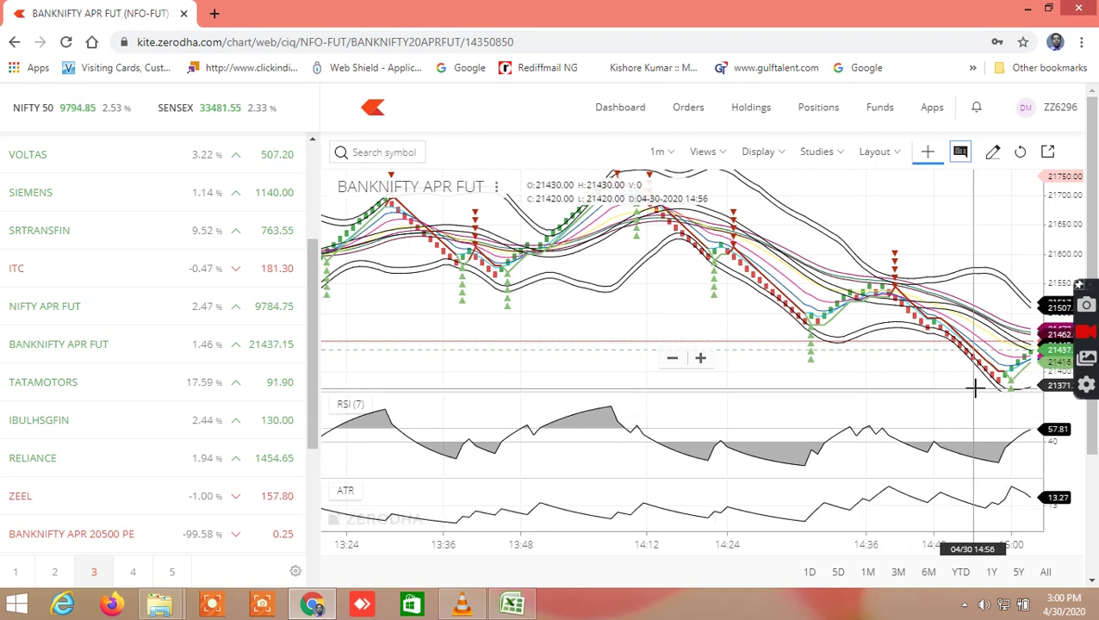
left_click_drag(922, 362, 904, 368)
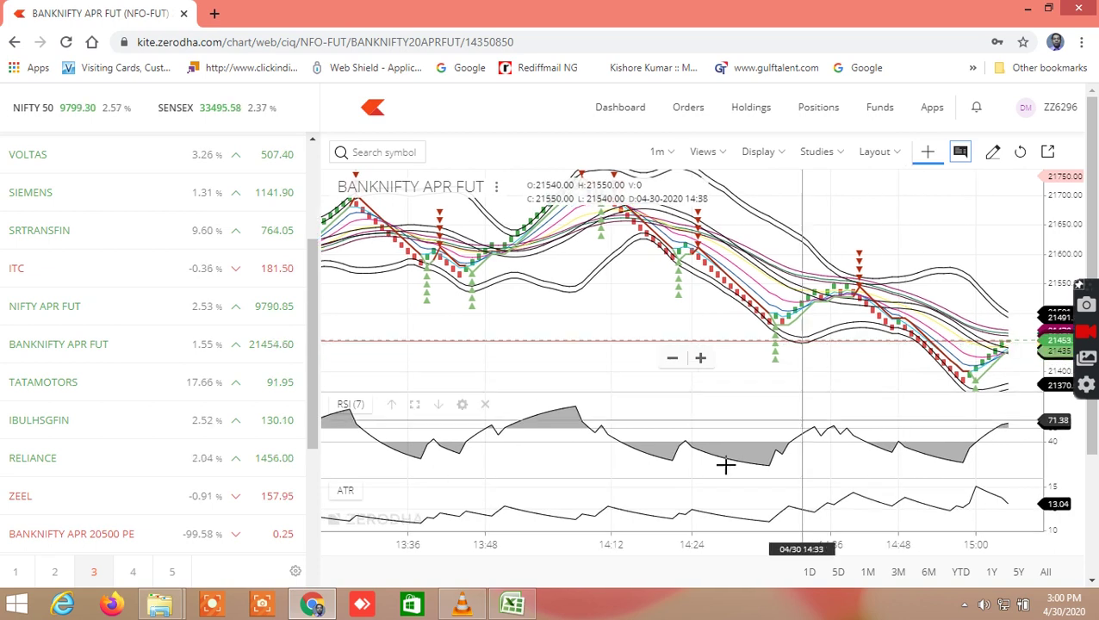
mouse_move(248, 347)
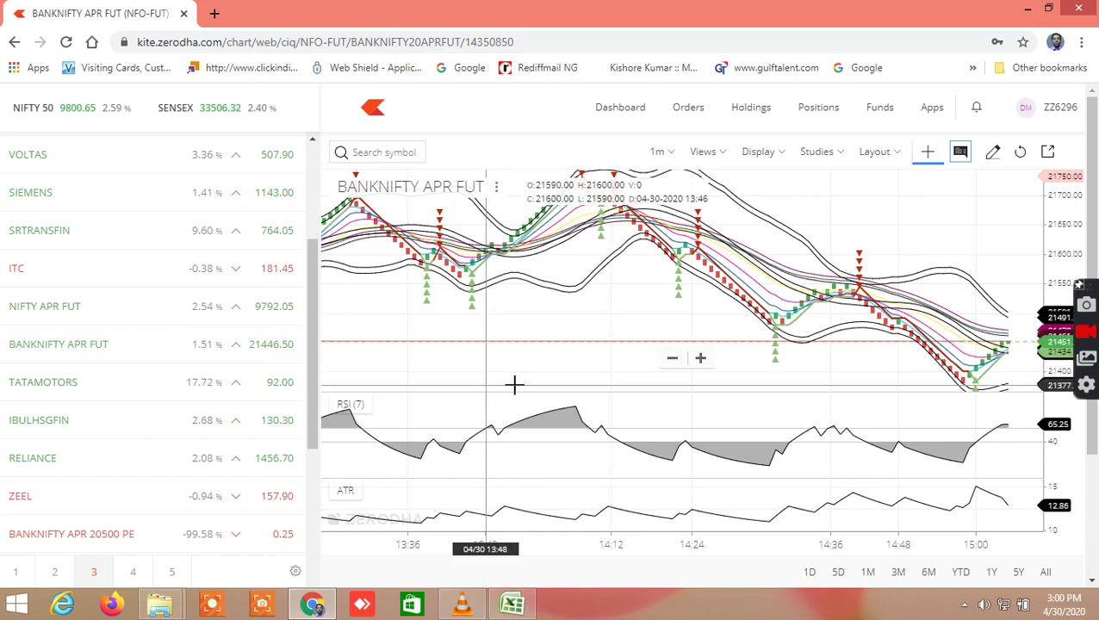
mouse_move(630, 395)
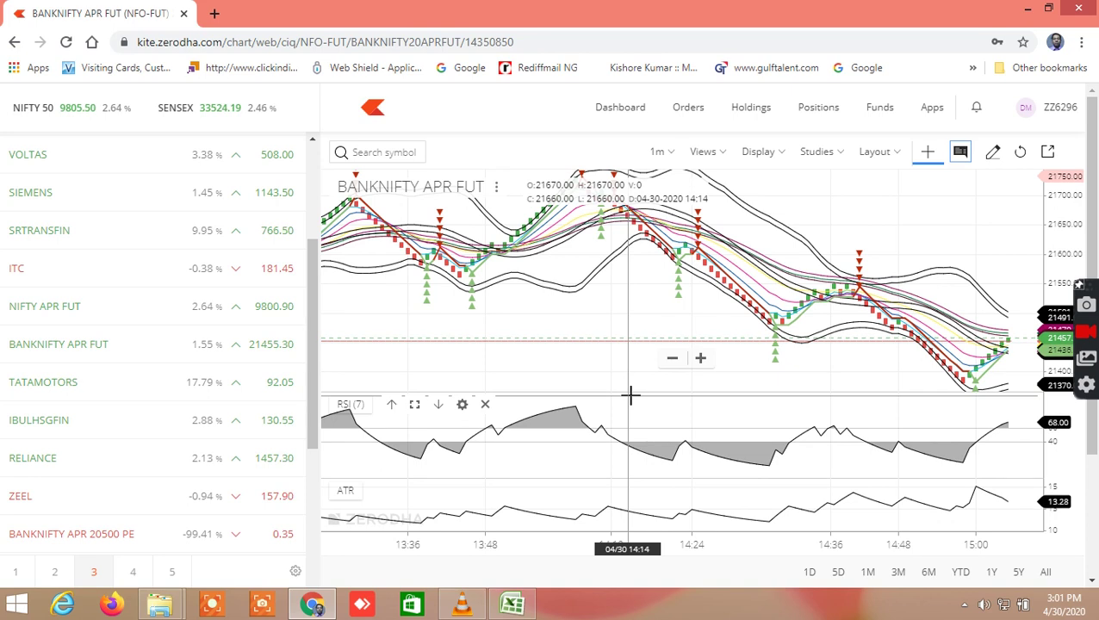
mouse_move(245, 309)
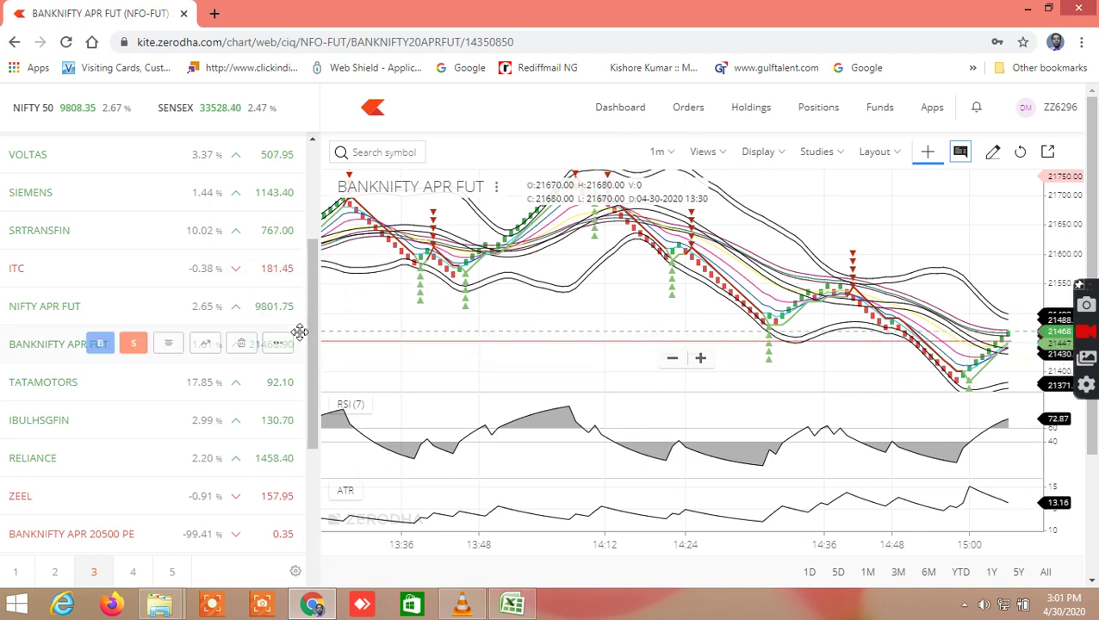
mouse_move(295, 321)
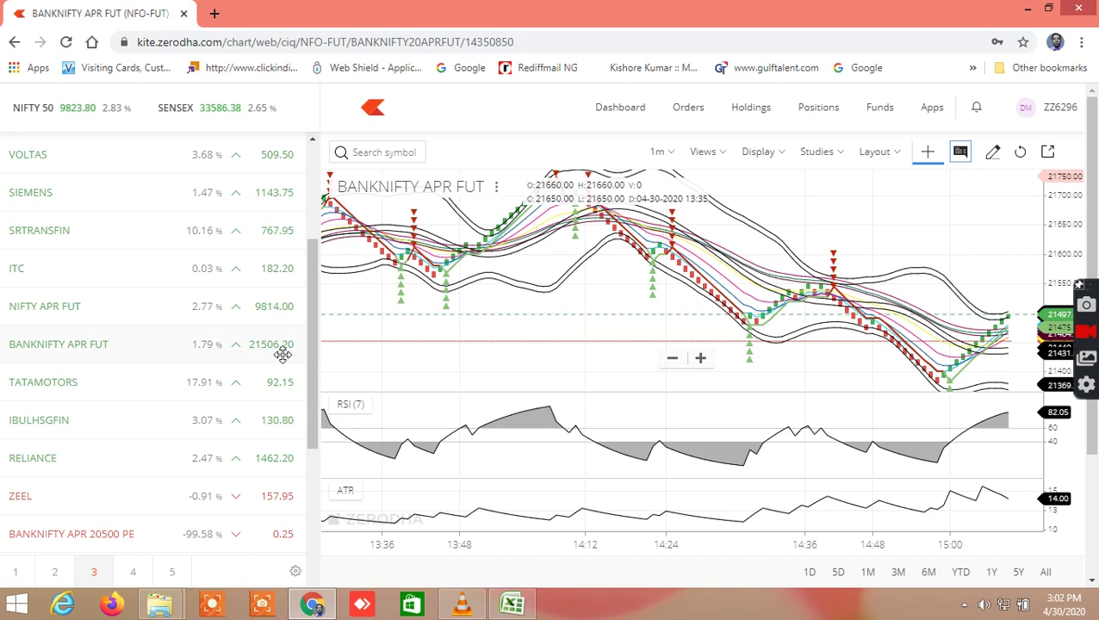
mouse_move(285, 353)
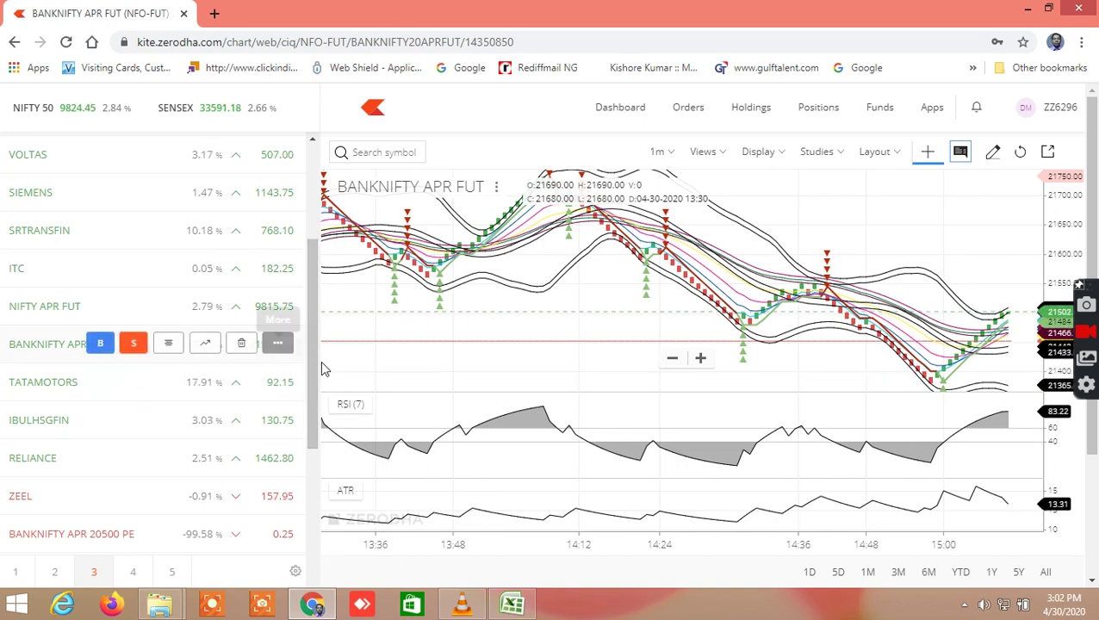
Step: Switch to the Excel BUY LEVEL AND SELL LEVEL CUM SCREENER workbook
left_click(527, 608)
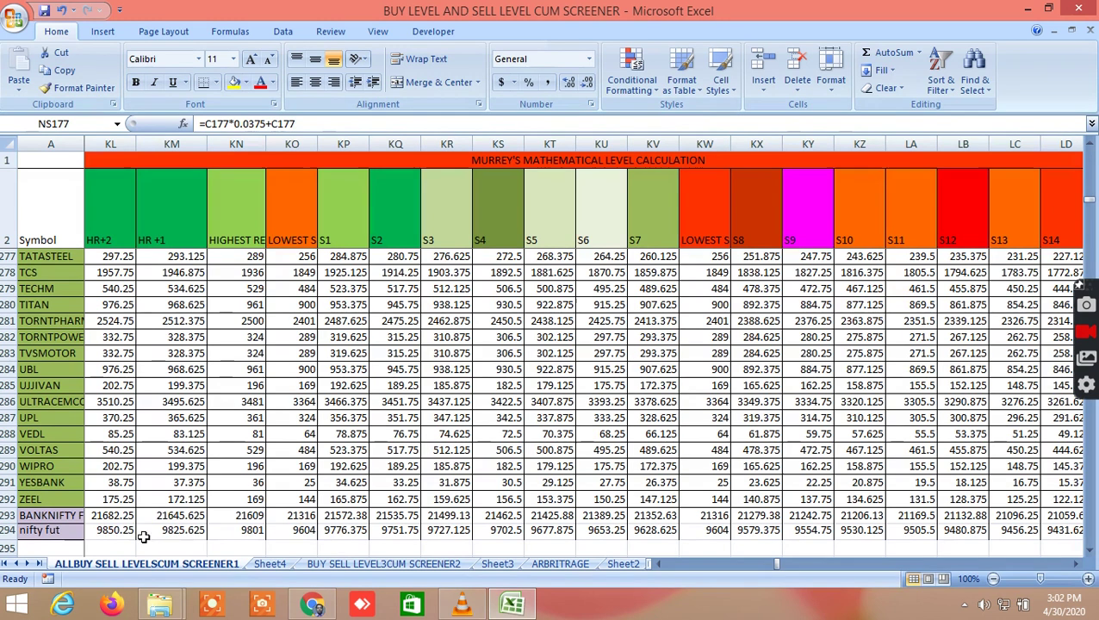
left_click(327, 605)
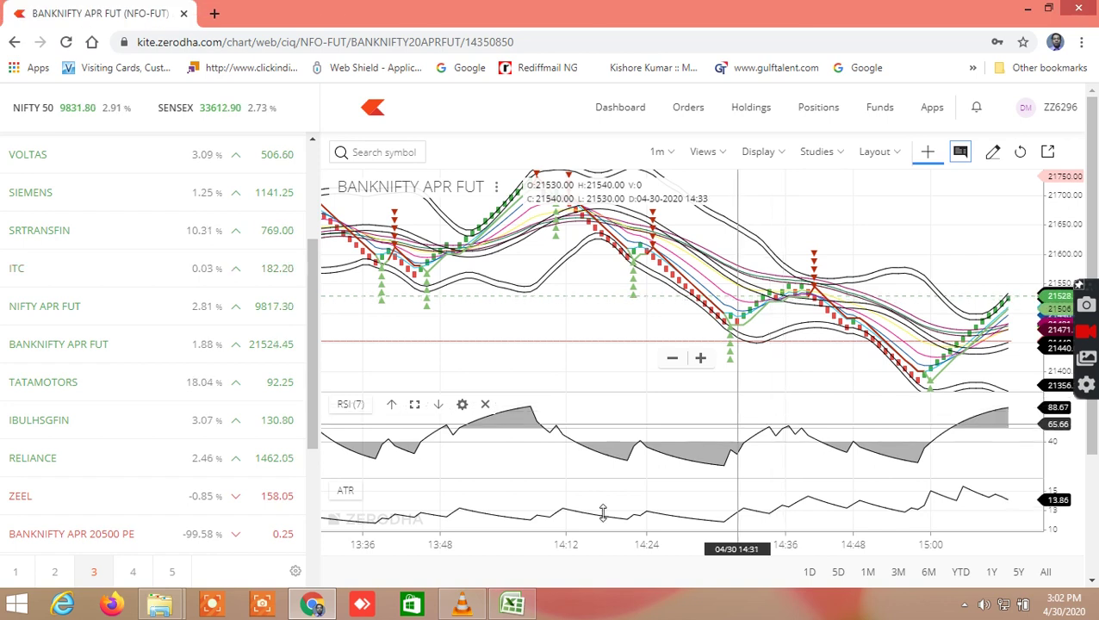
left_click(514, 605)
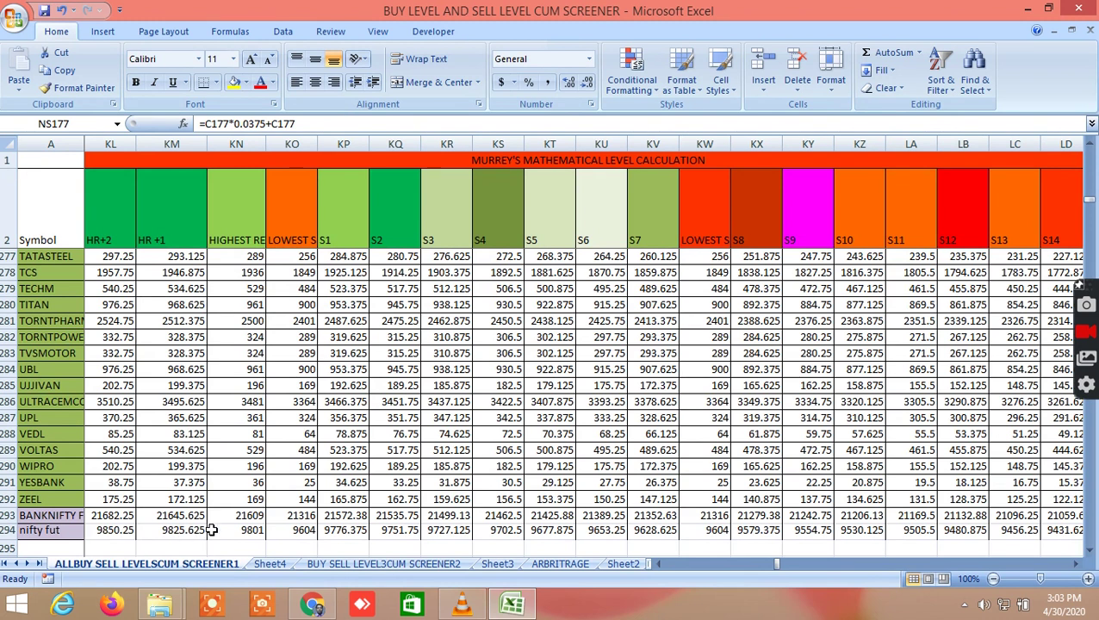
Step: Go back from Excel to the Kite BANKNIFTY APR FUT chart
left_click(323, 601)
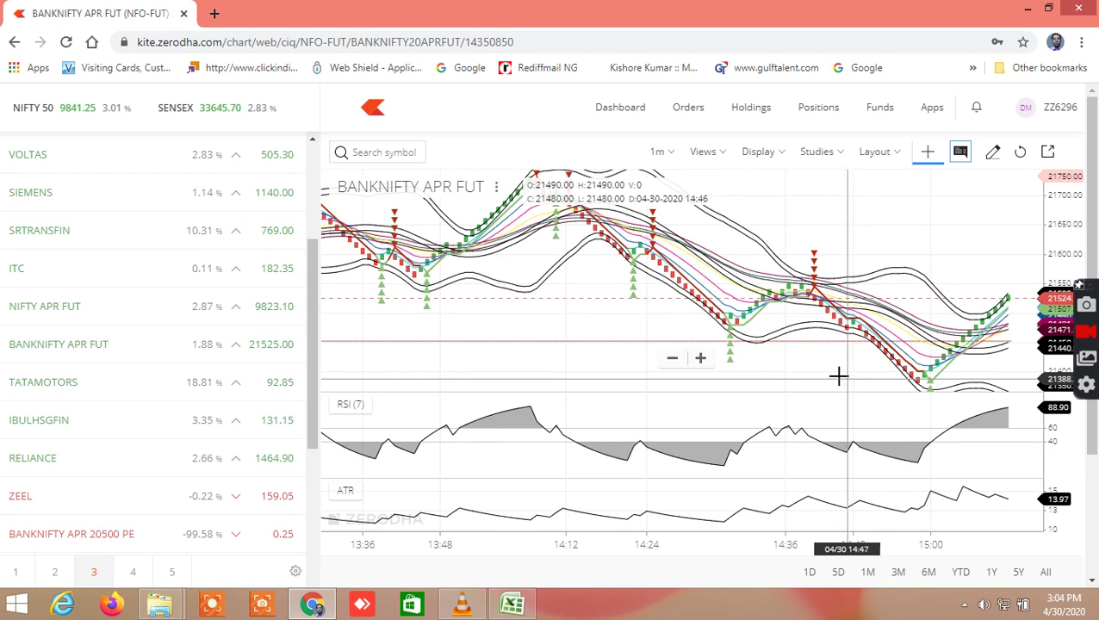
mouse_move(289, 311)
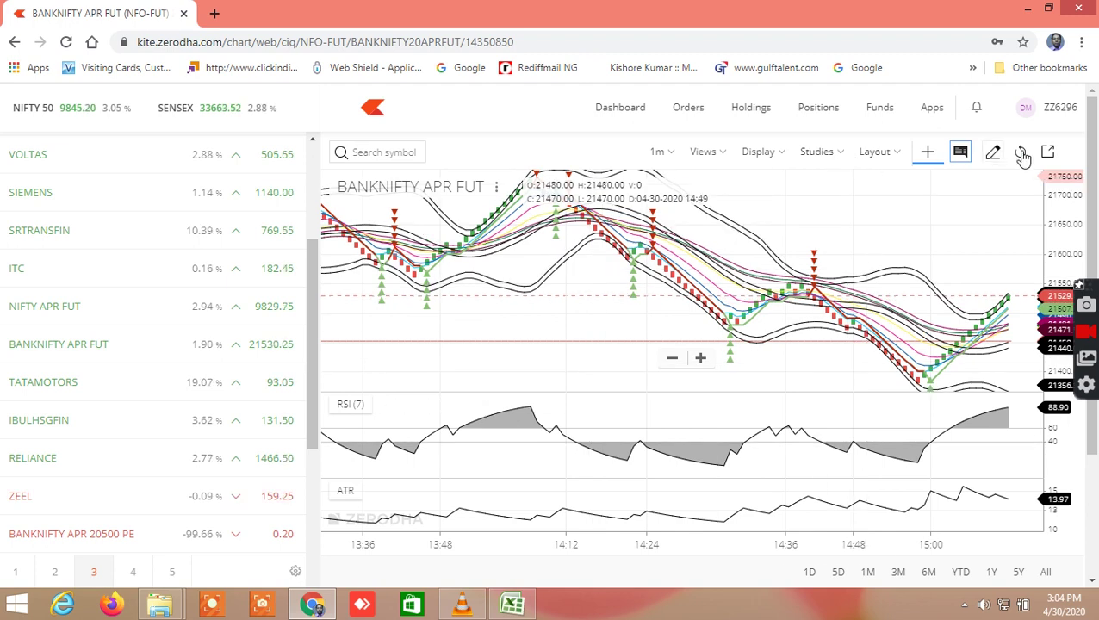
Step: Draw a Gann fan from the 15:00 swing low to the latest candle, then switch to Excel
left_click(993, 155)
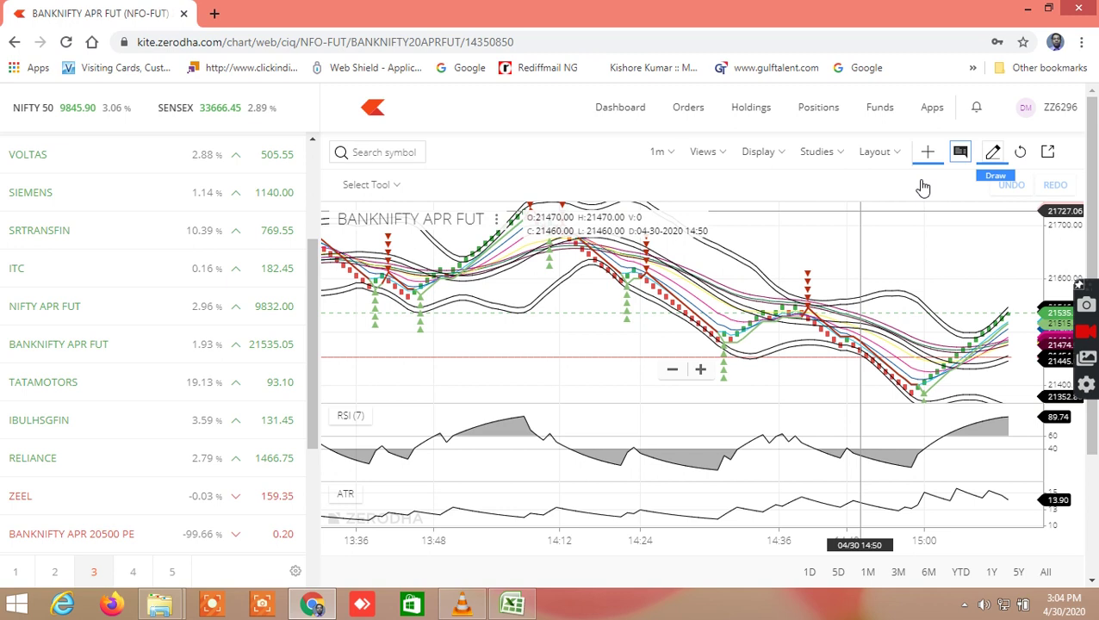
left_click(384, 188)
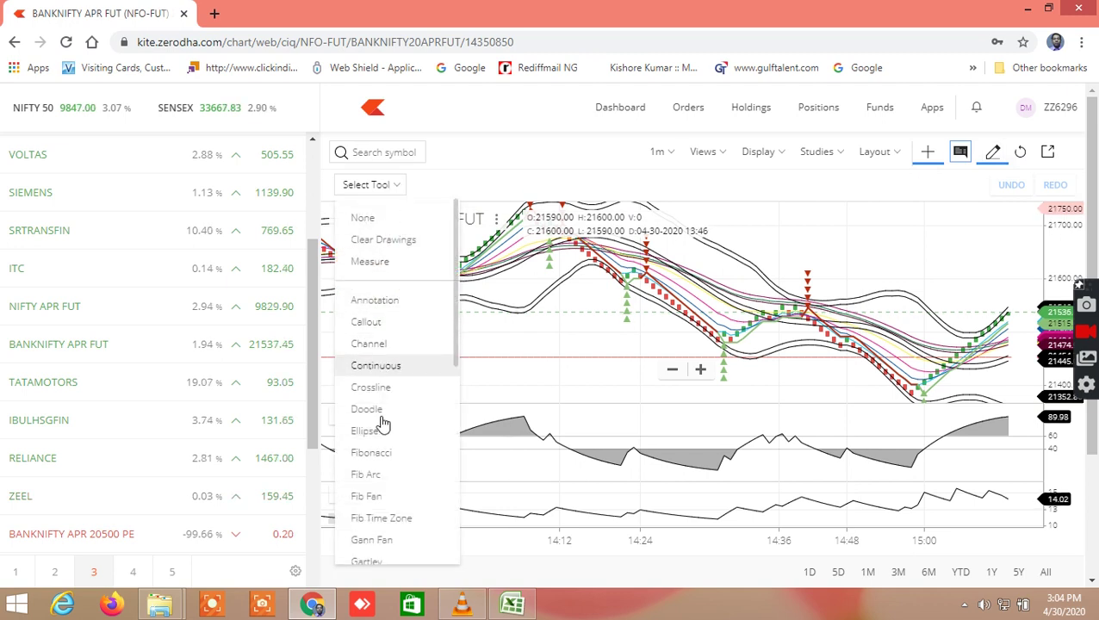
left_click(379, 541)
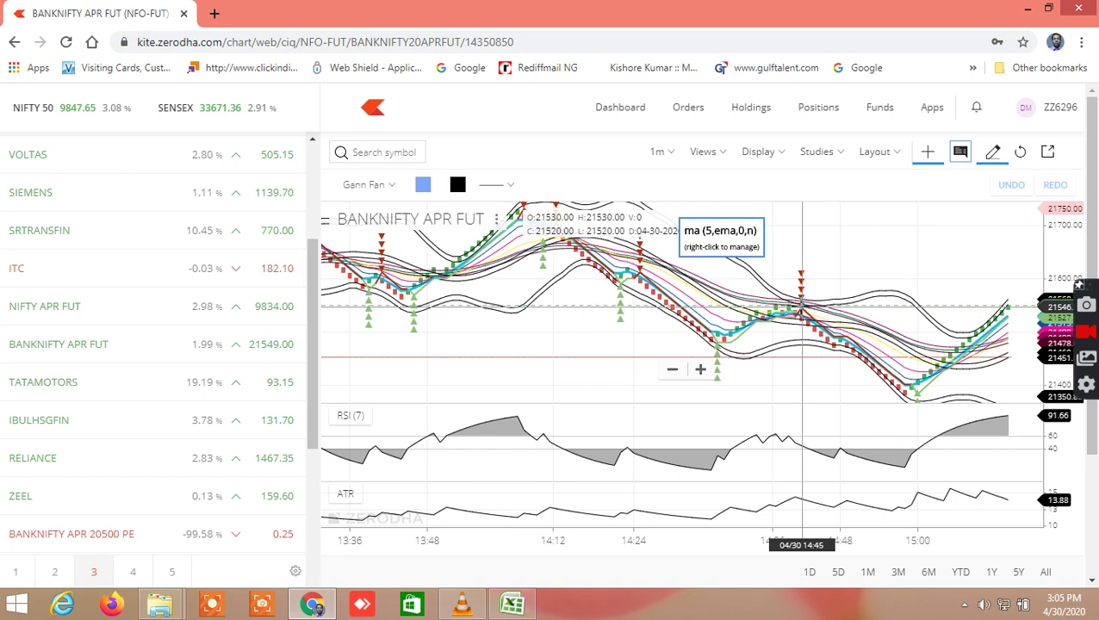
left_click(801, 305)
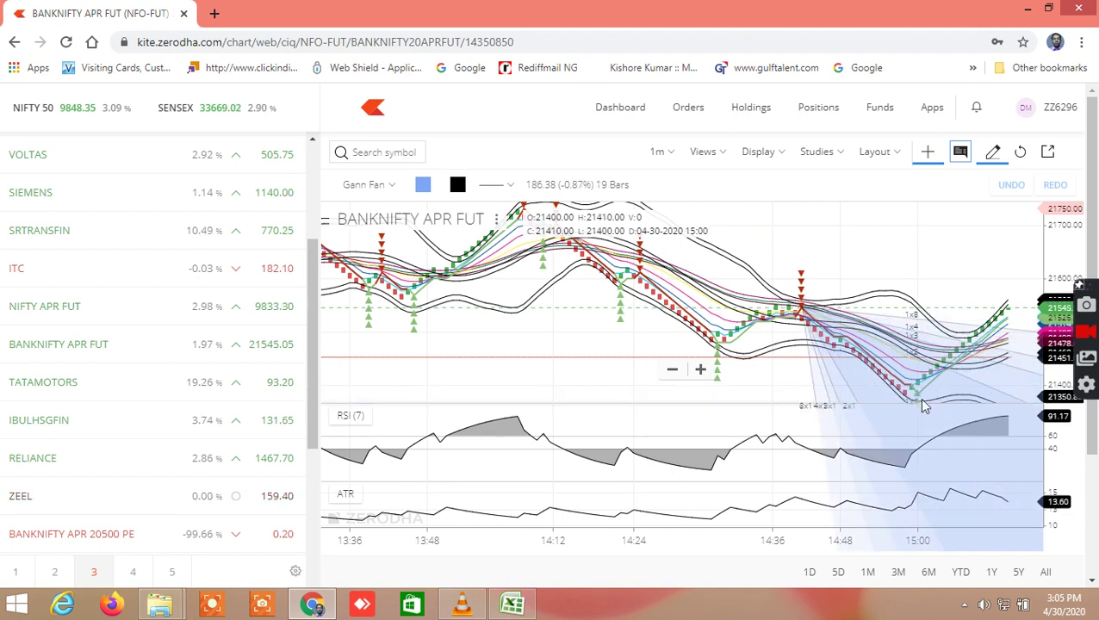
left_click(920, 398)
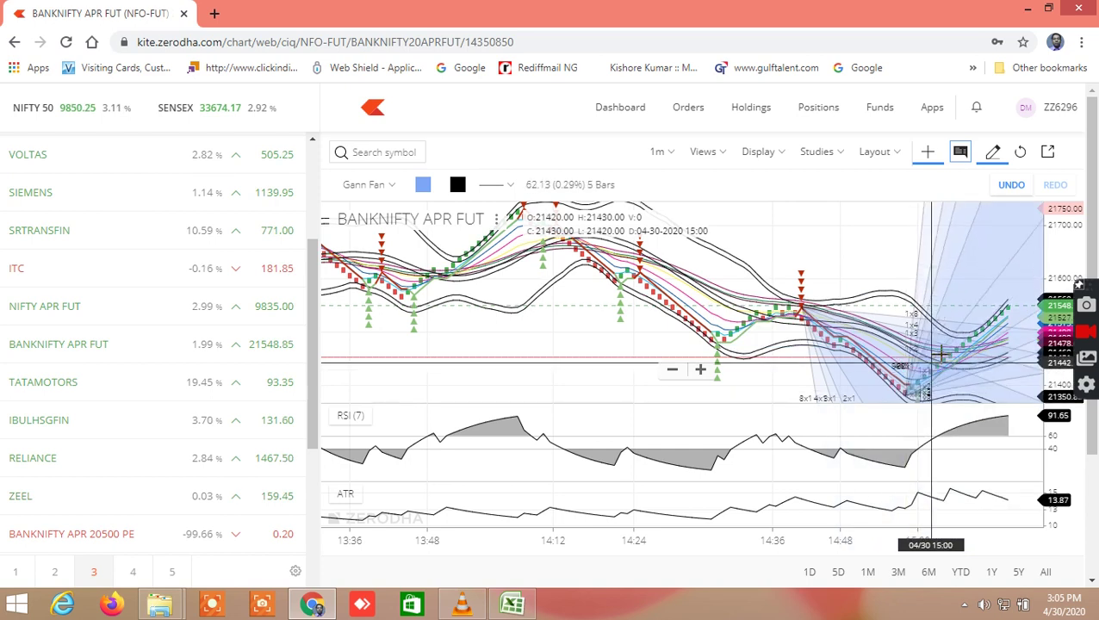
left_click(1008, 312)
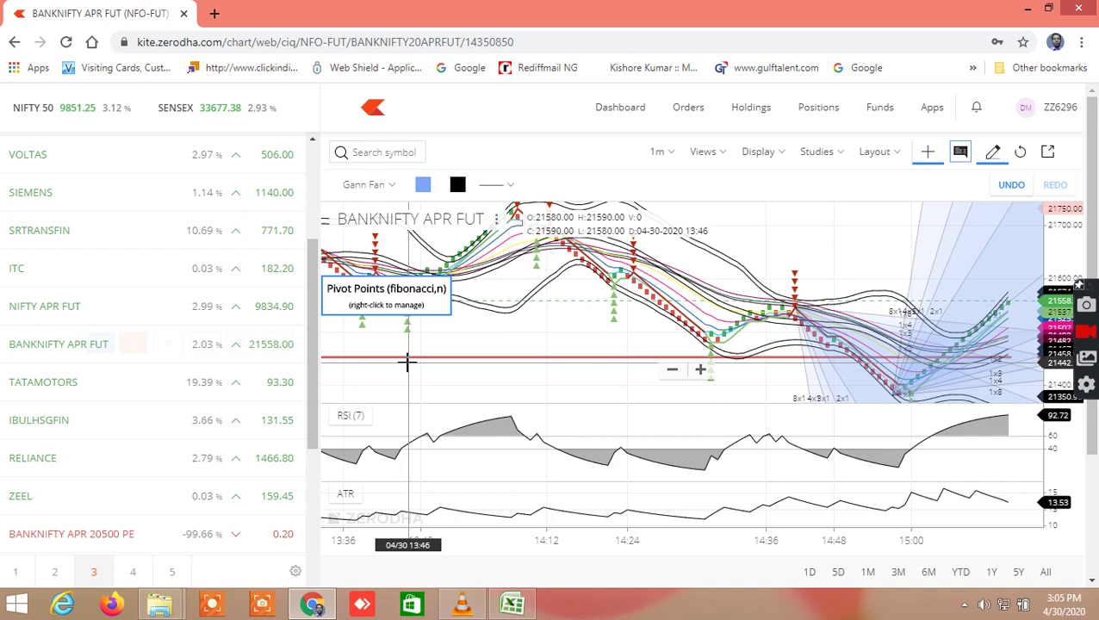
left_click(512, 603)
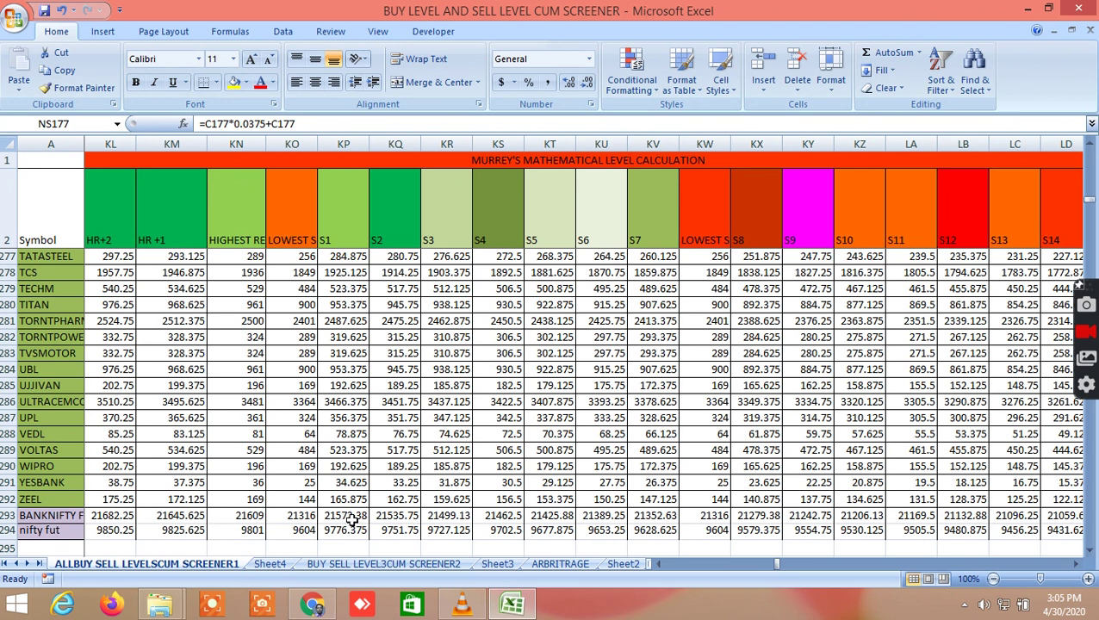
Step: Switch from Excel back to the Kite BANKNIFTY chart with its Gann fan
left_click(312, 602)
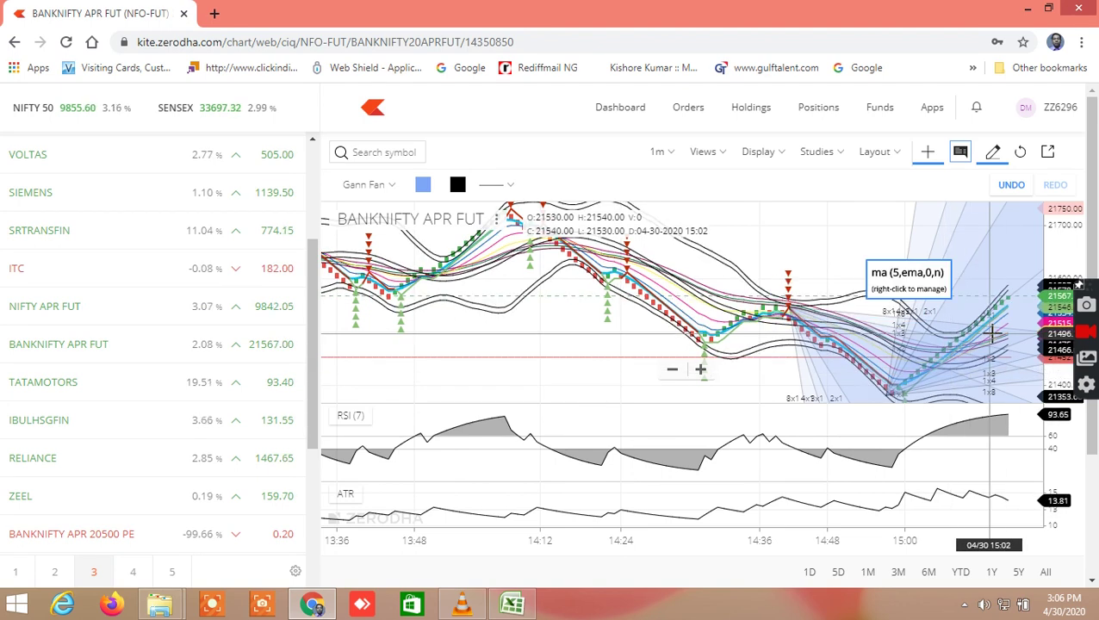
Step: Scroll the Excel screener left to the HR+3 column, then return to the Kite BANKNIFTY chart
mouse_move(1004, 319)
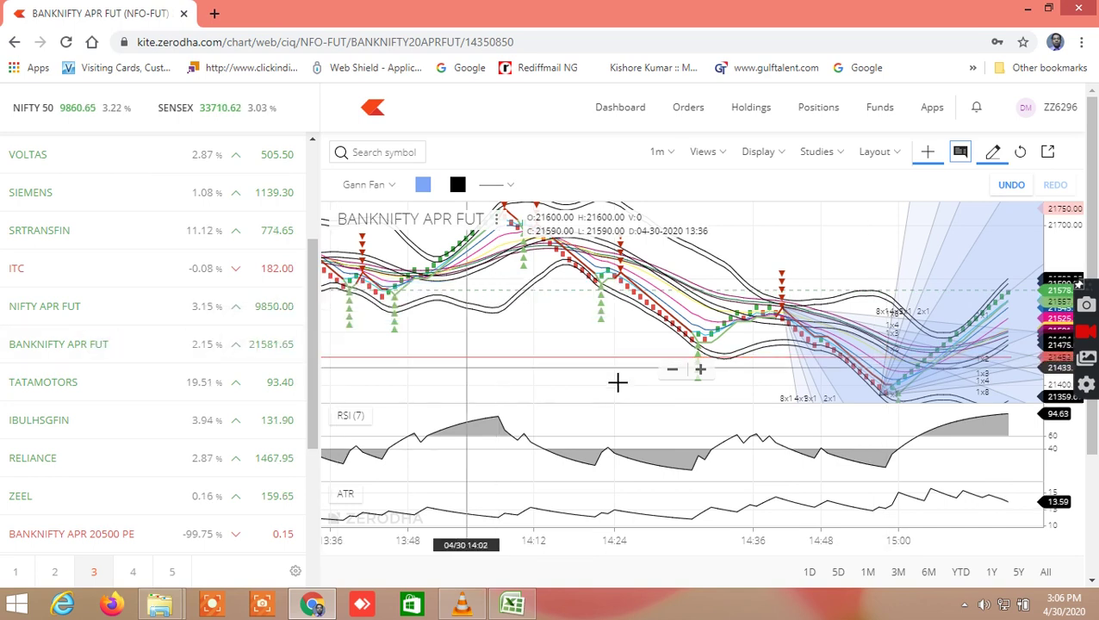
left_click(512, 602)
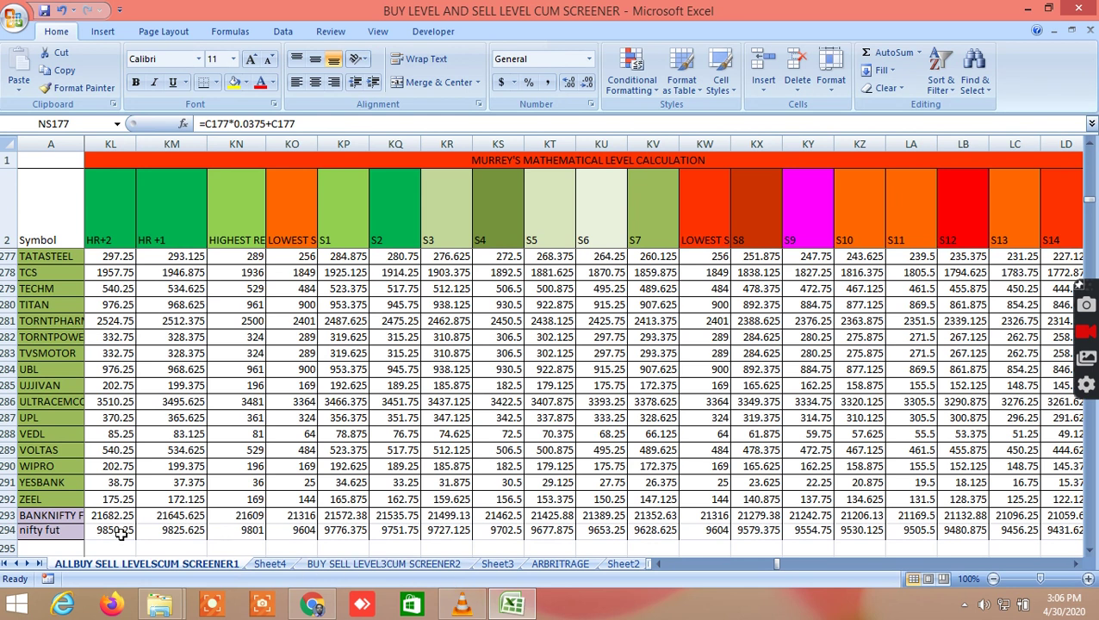
left_click(658, 563)
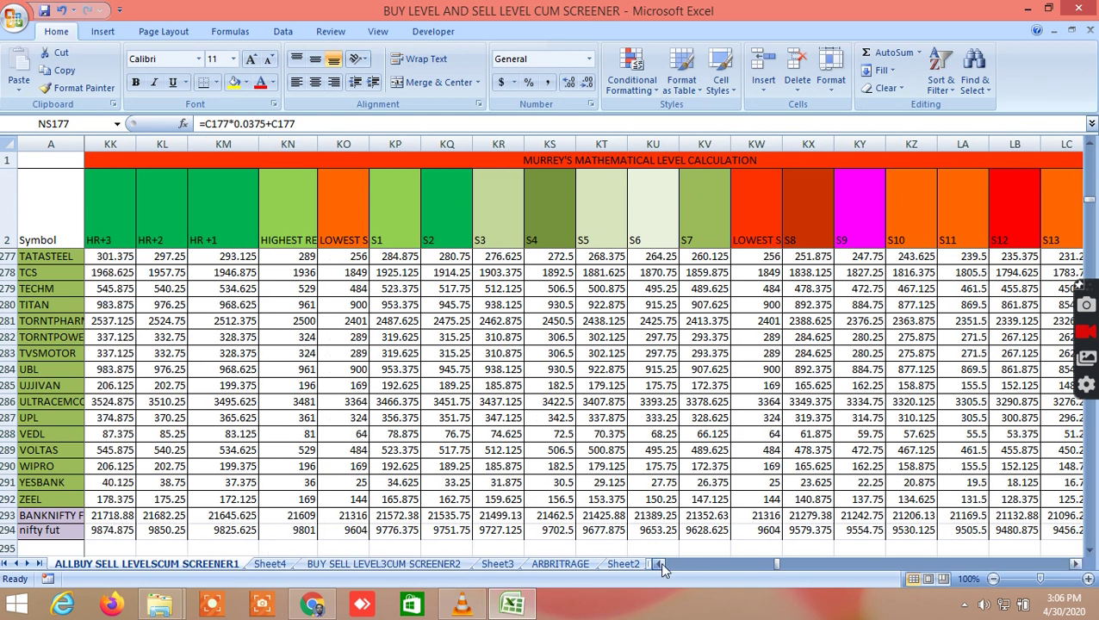
left_click(658, 563)
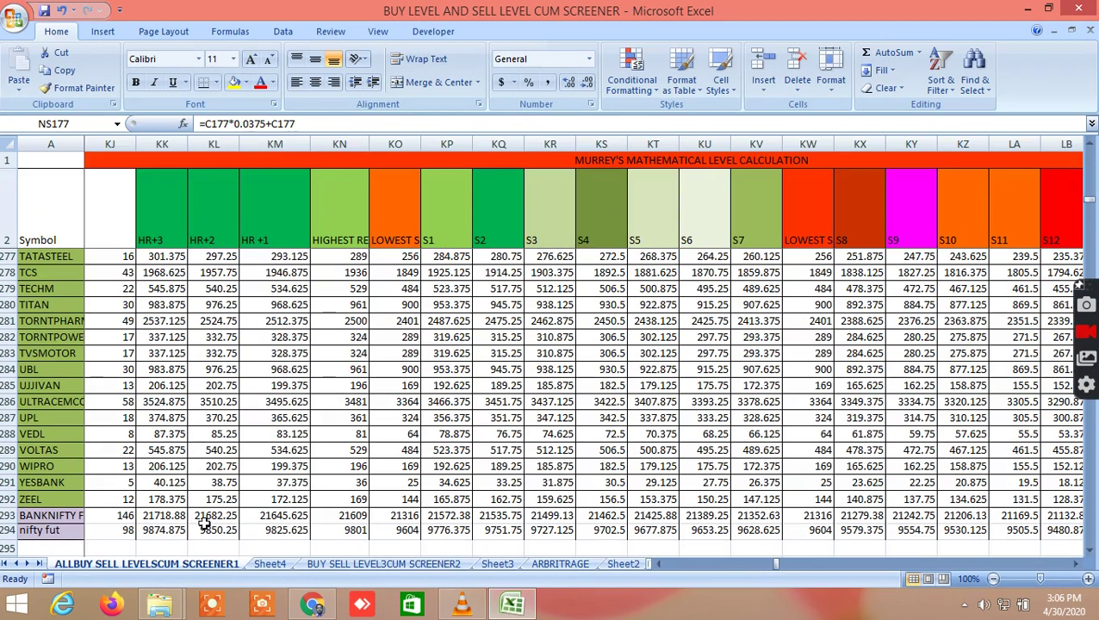
left_click(329, 605)
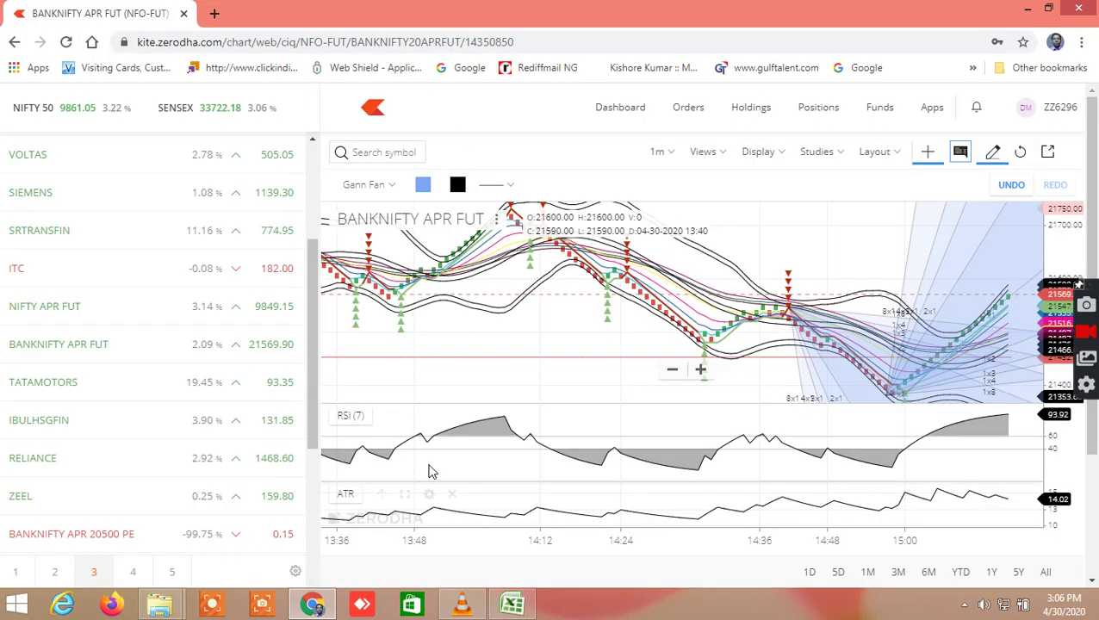
Step: Switch from the Kite chart to the Excel Murrey screener showing BANKNIFTY HR+3 at 21718.88
mouse_move(277, 320)
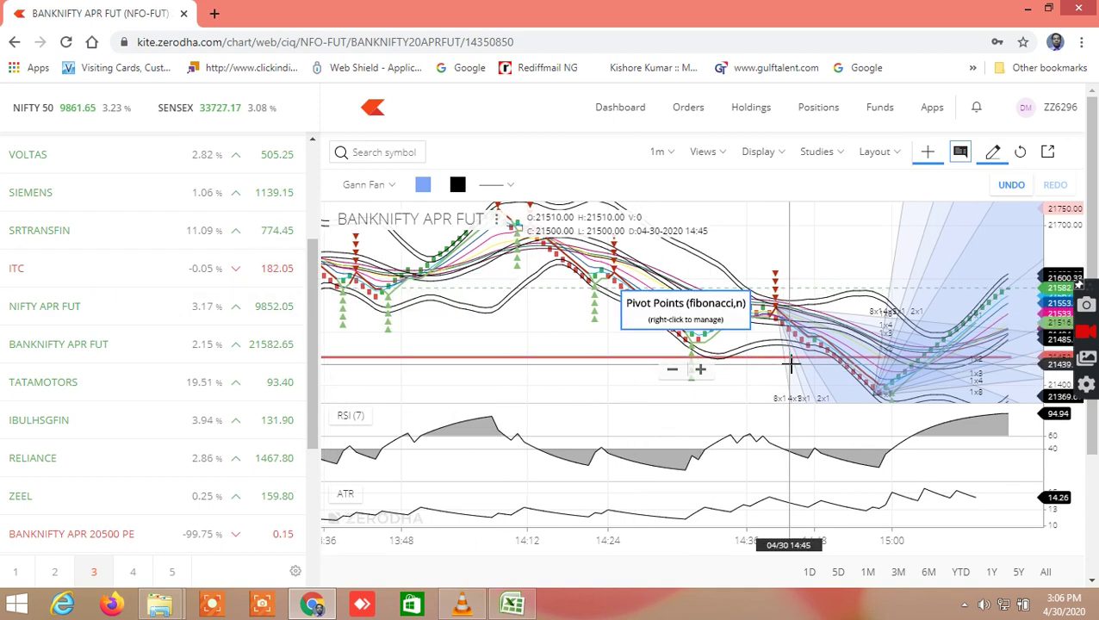
left_click(512, 605)
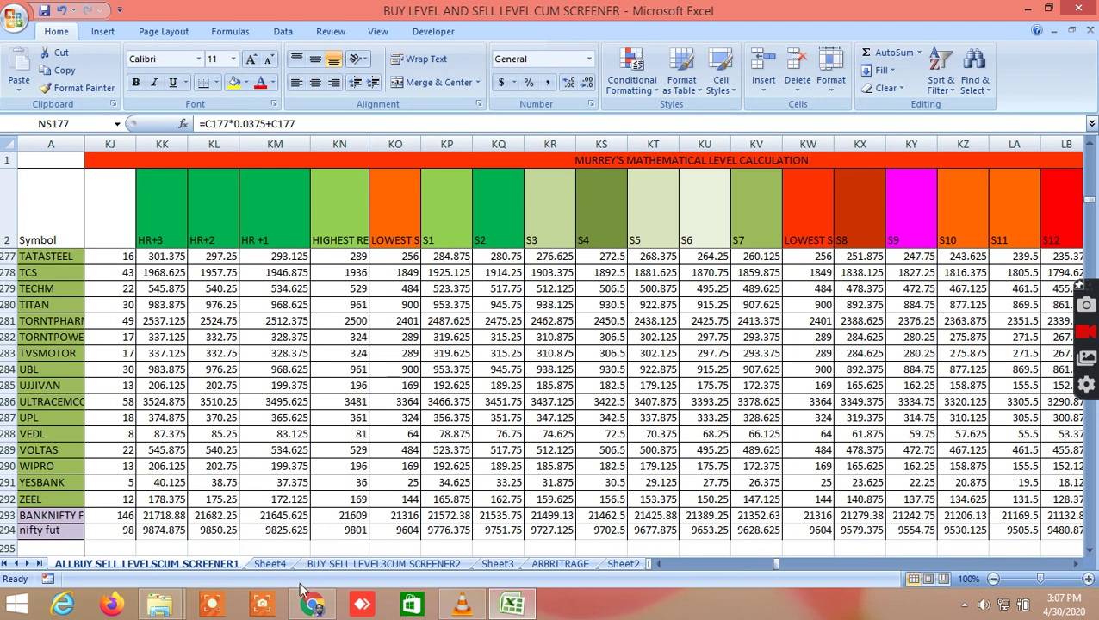
Step: Go back from Excel to the Kite BANKNIFTY APR FUT Gann-fan chart
left_click(324, 601)
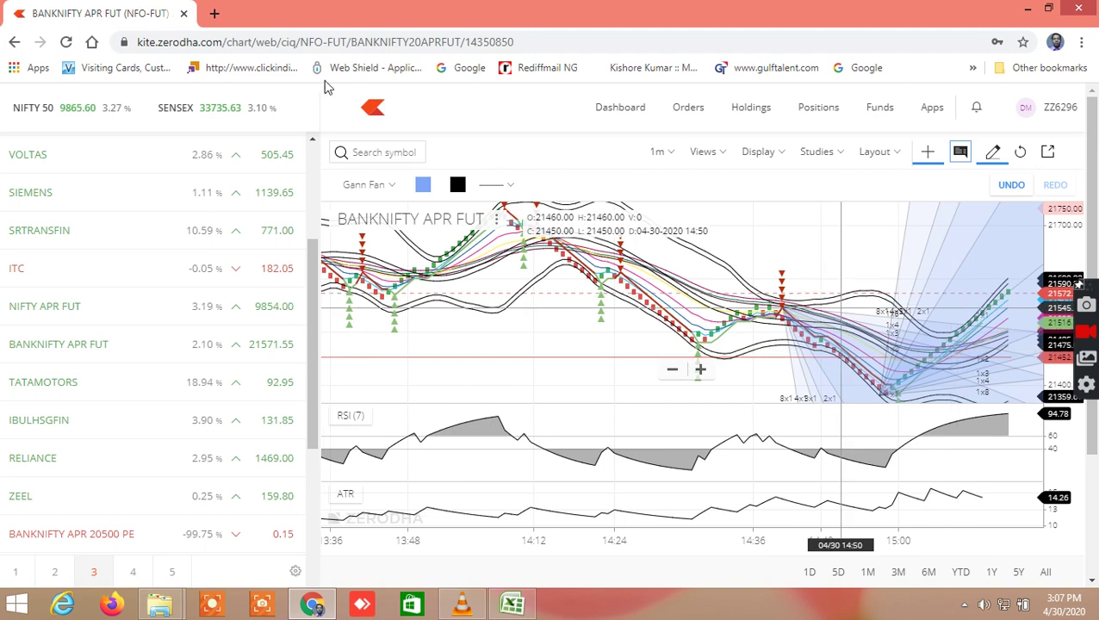
Step: Search 'options chain nse' in a new Chrome tab and open the NSE Option Chain result
left_click(215, 14)
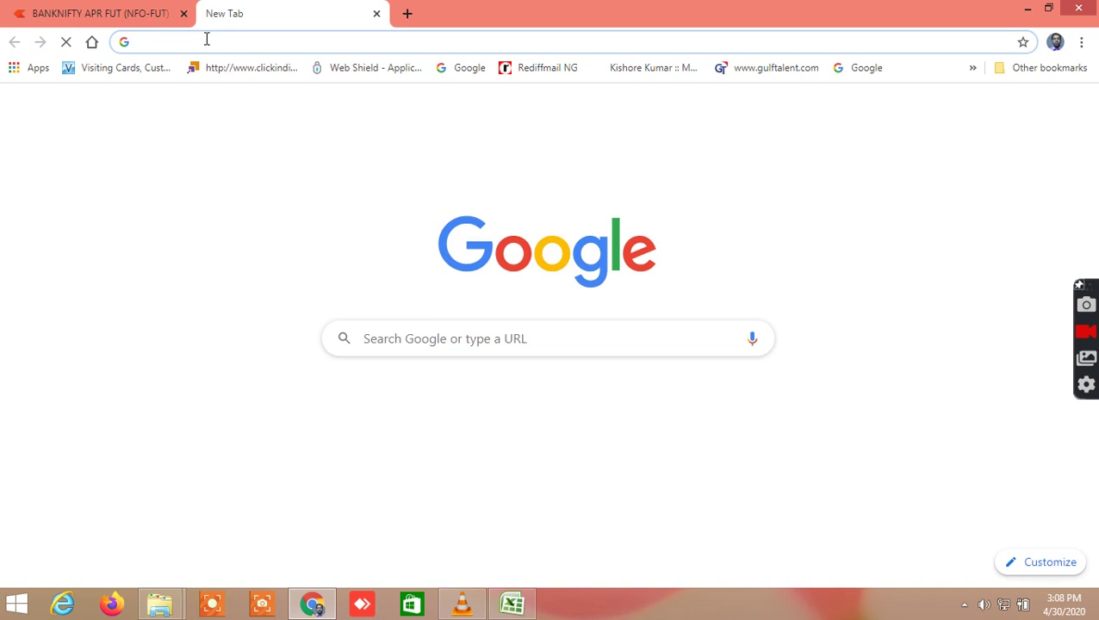
type("option")
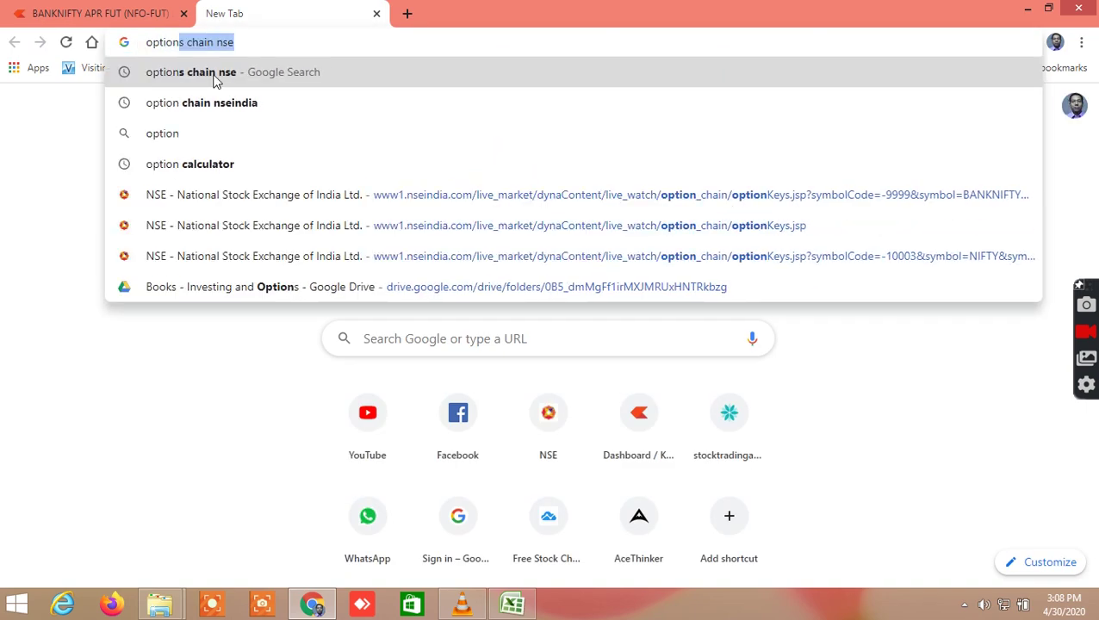
key("Return")
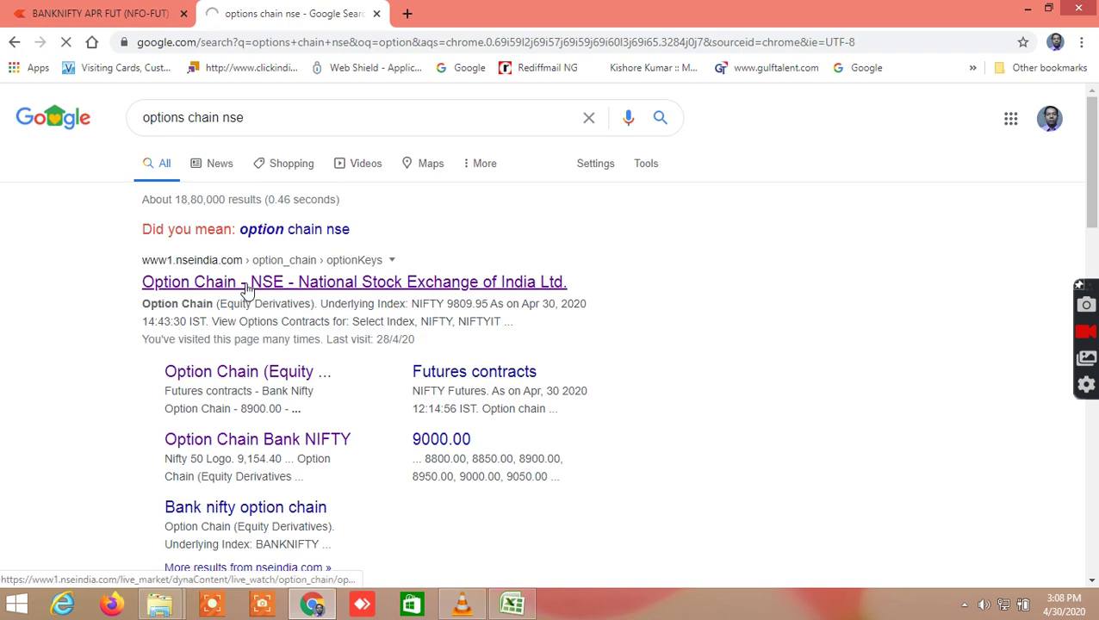
left_click(246, 284)
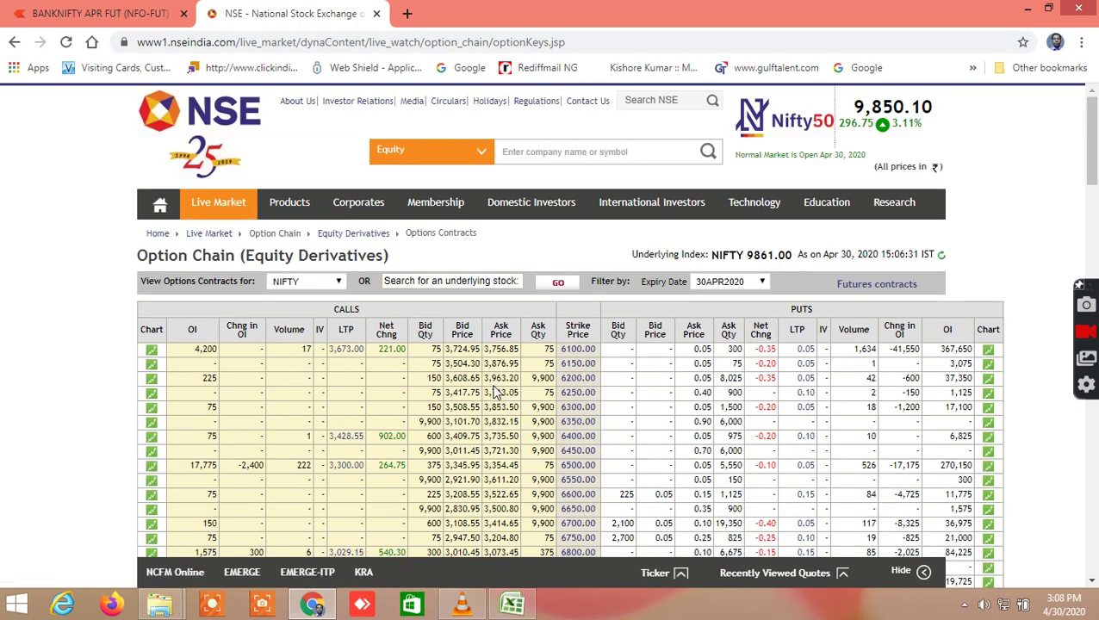
scroll(508, 393, "down", 5)
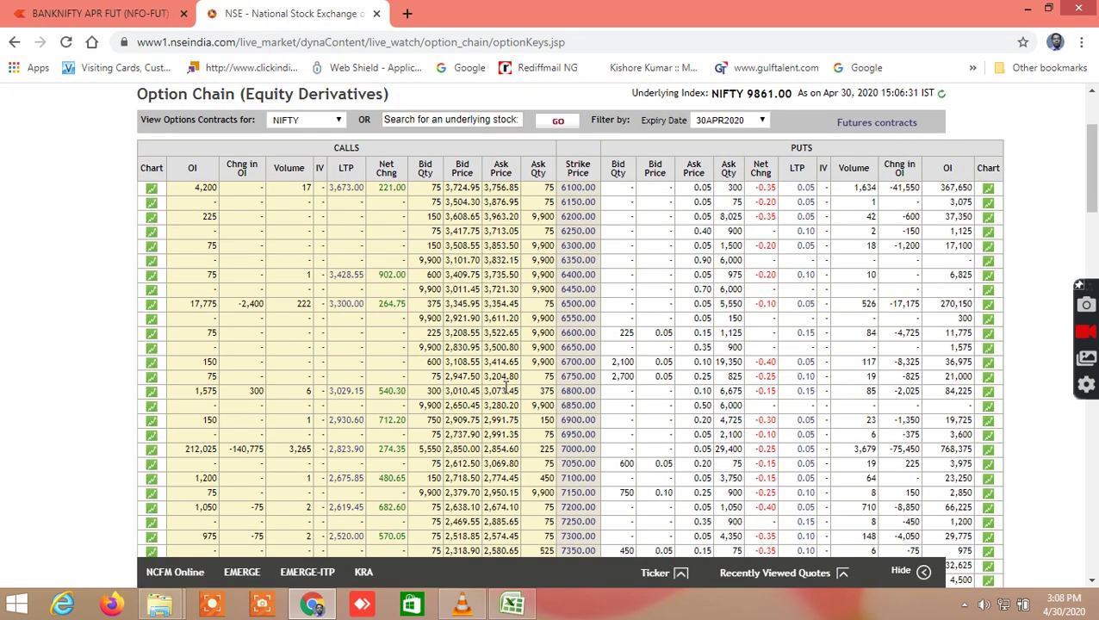
scroll(506, 384, "down", 5)
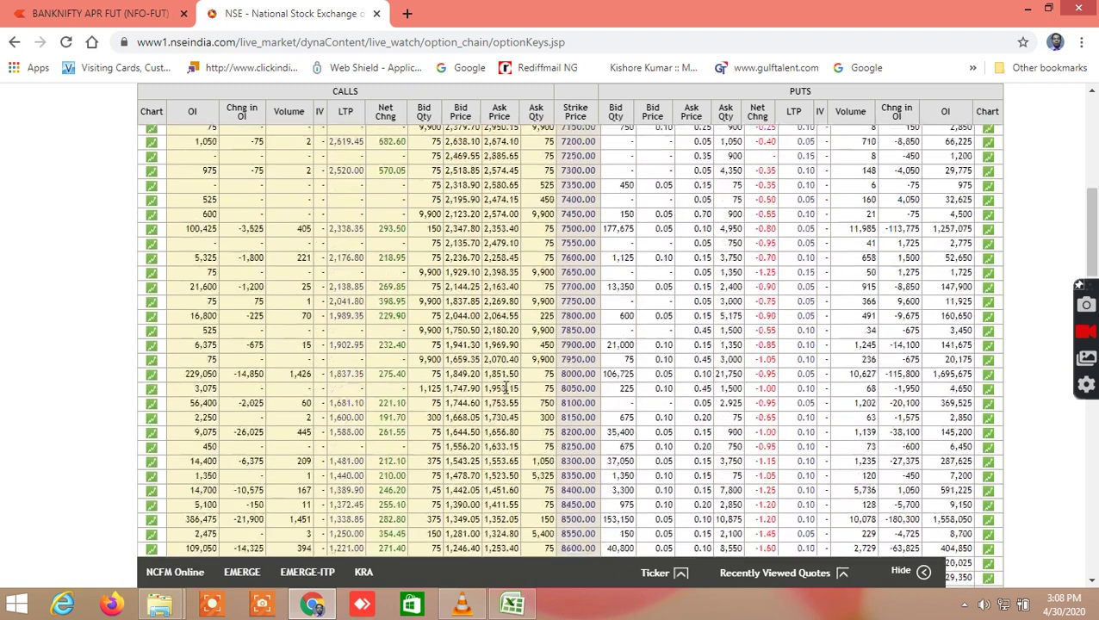
scroll(525, 393, "down", 6)
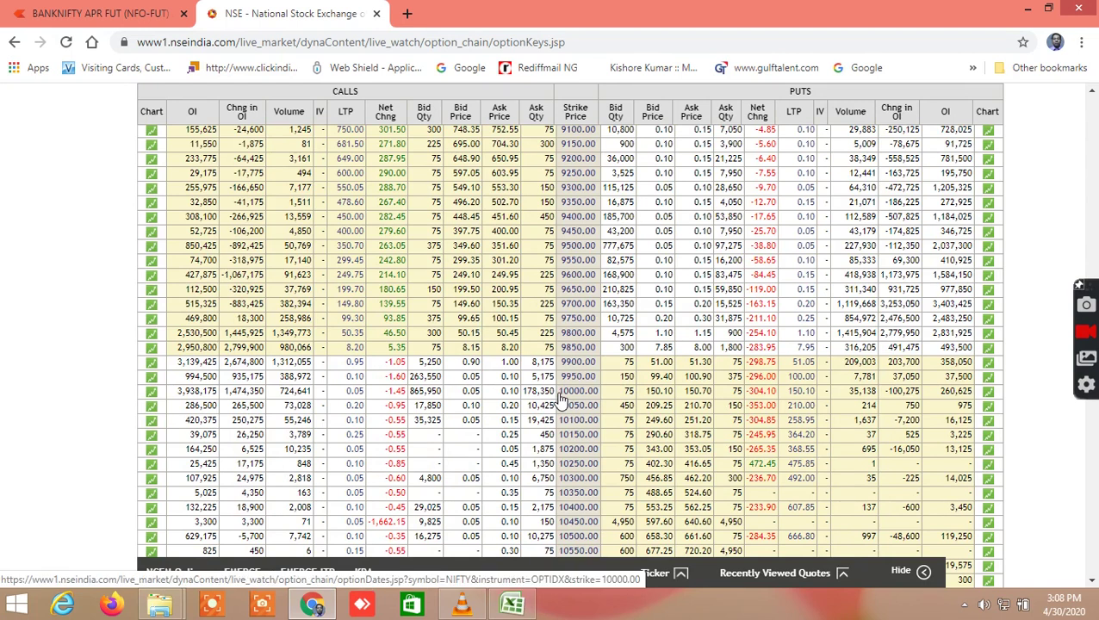
scroll(692, 320, "up", 3)
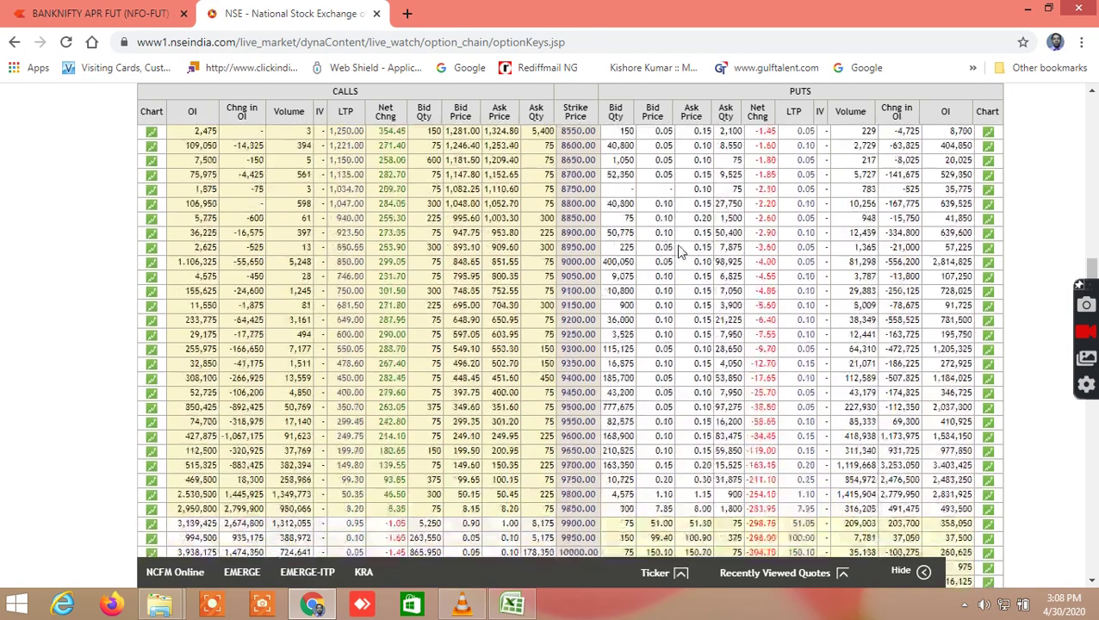
scroll(689, 293, "up", 5)
scroll(676, 248, "up", 2)
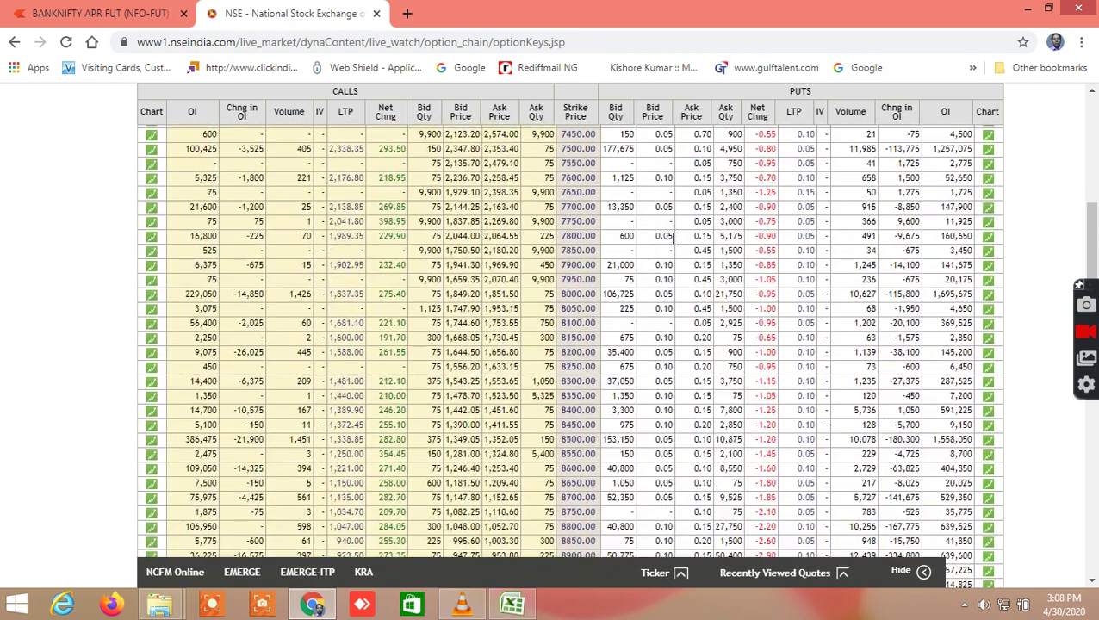
scroll(673, 239, "up", 4)
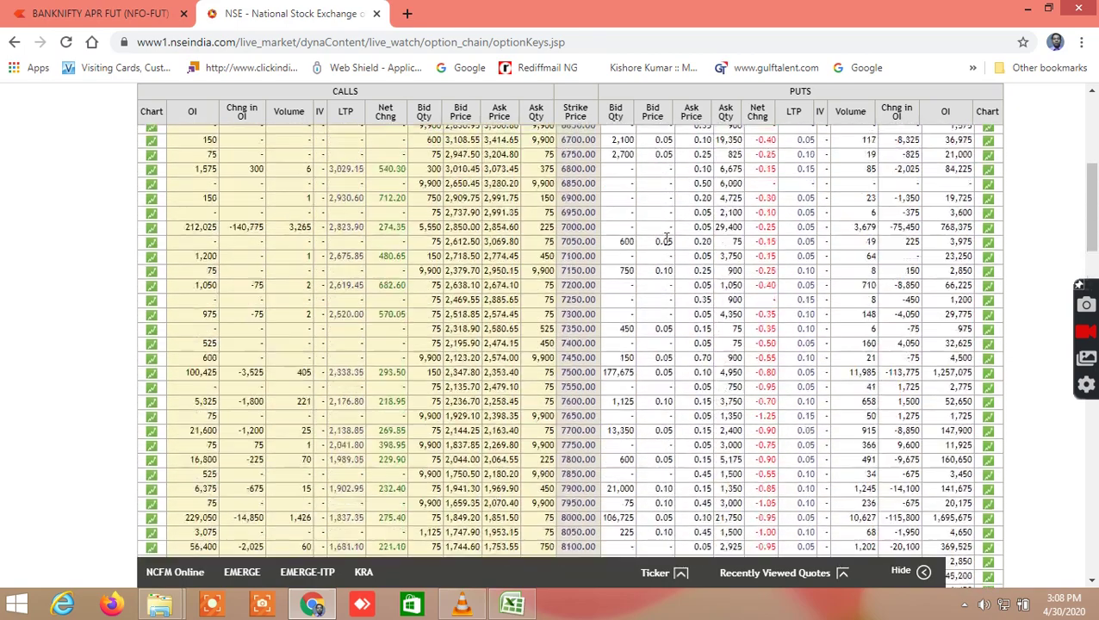
scroll(665, 238, "up", 10)
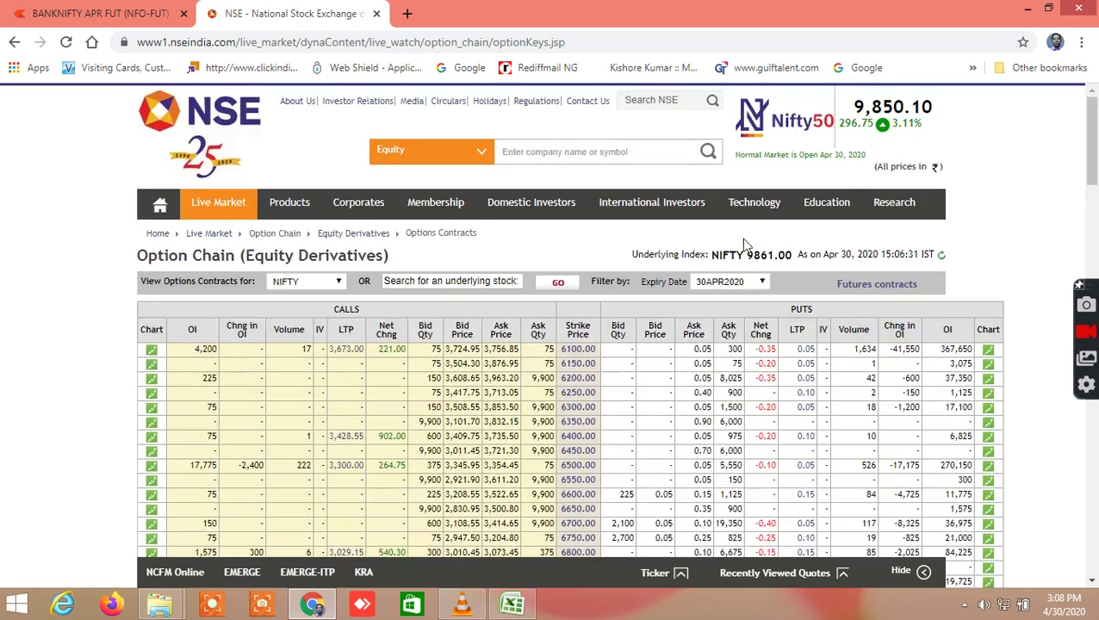
Step: Switch the NIFTY option chain expiry from 30APR2020 to 7MAY2020 and scan through its strikes
left_click(758, 286)
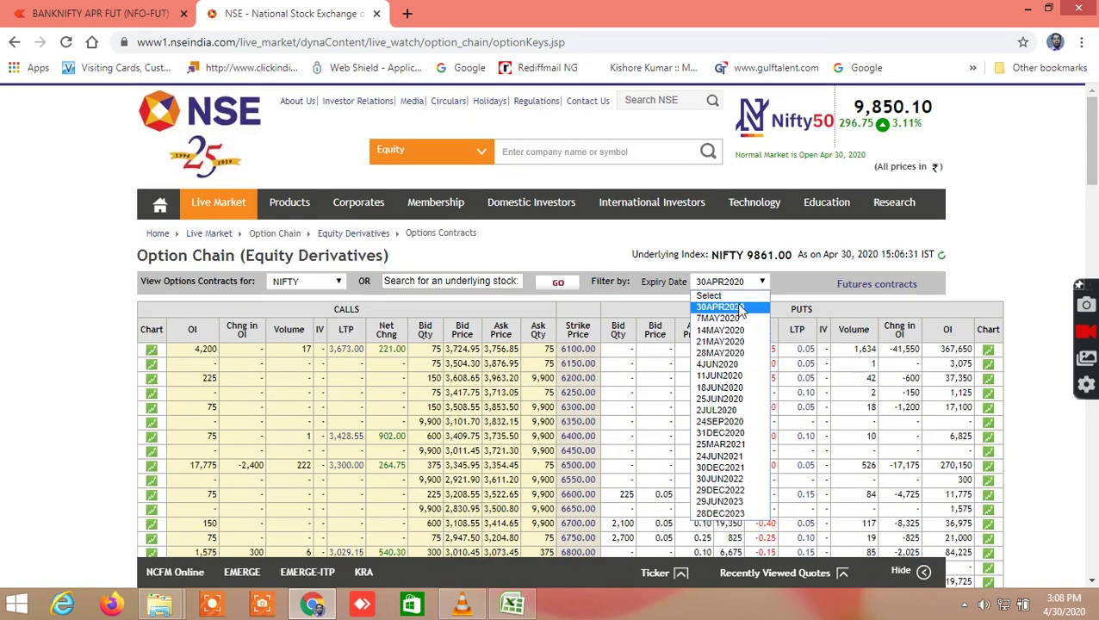
left_click(735, 319)
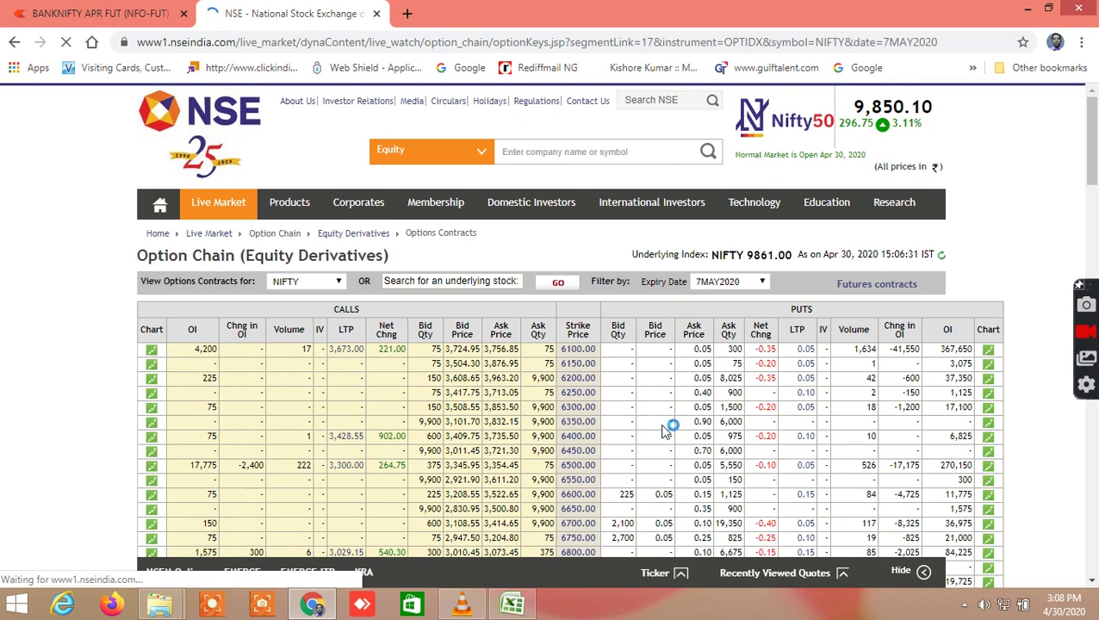
scroll(657, 433, "down", 6)
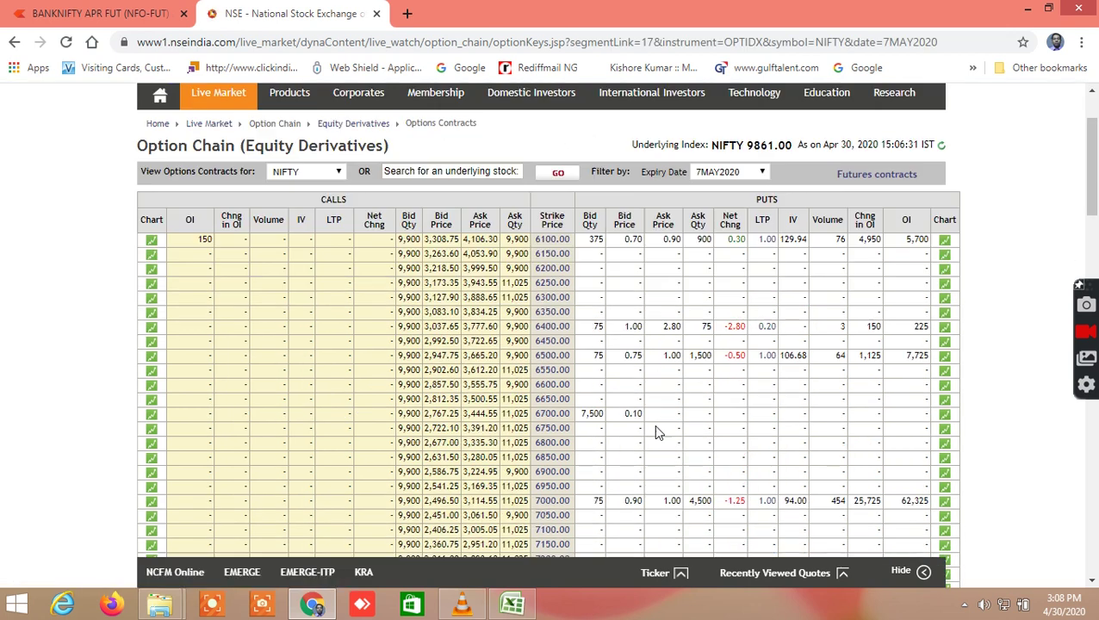
scroll(657, 432, "down", 5)
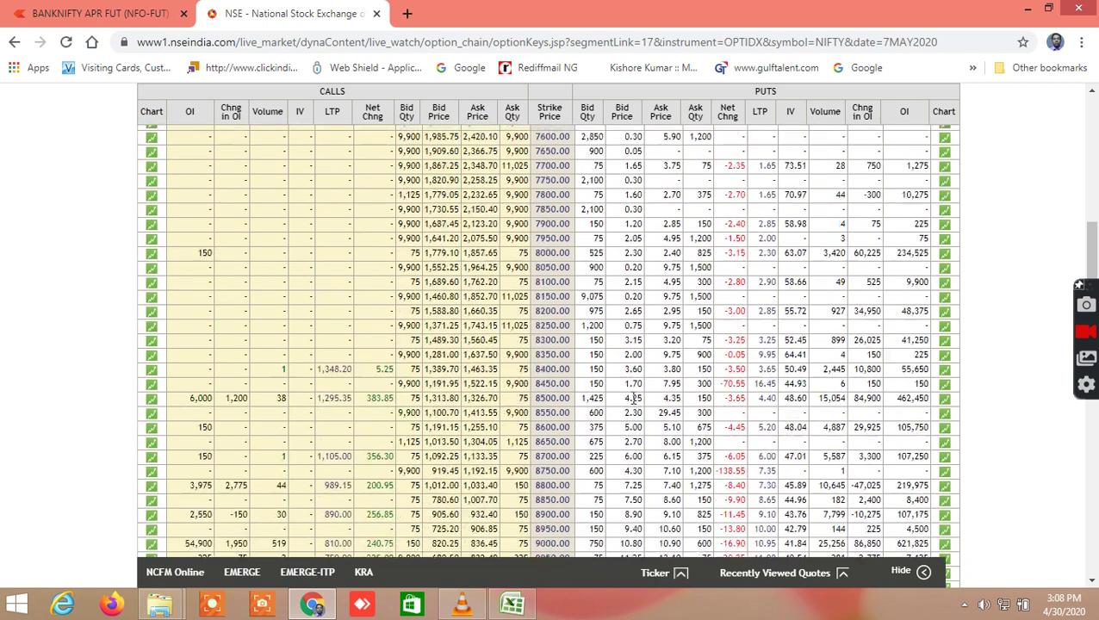
scroll(630, 398, "down", 5)
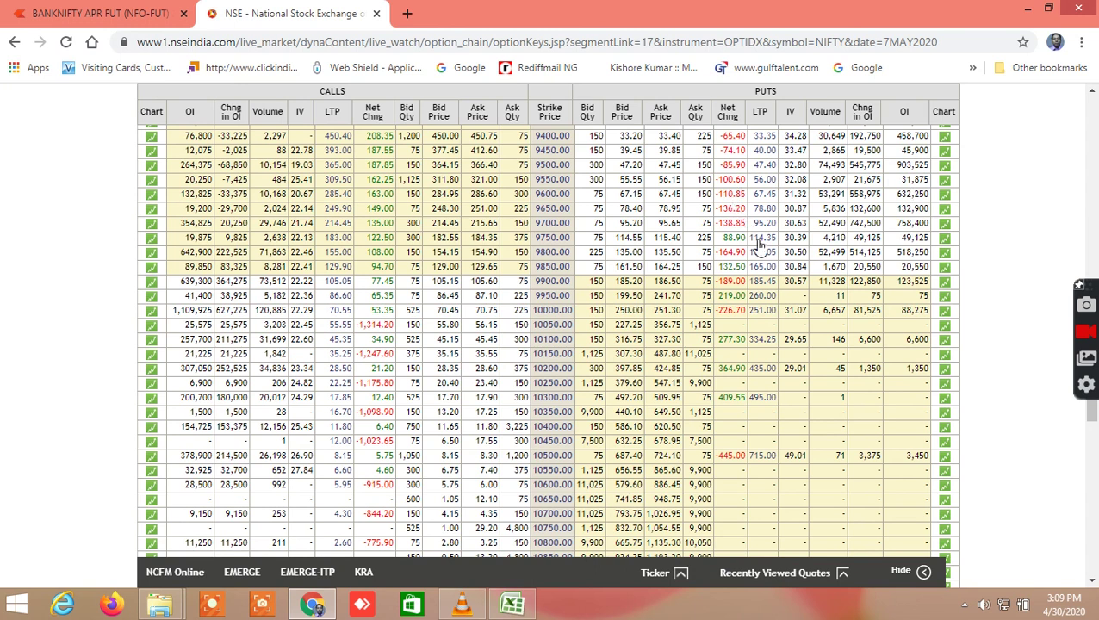
scroll(384, 347, "up", 6)
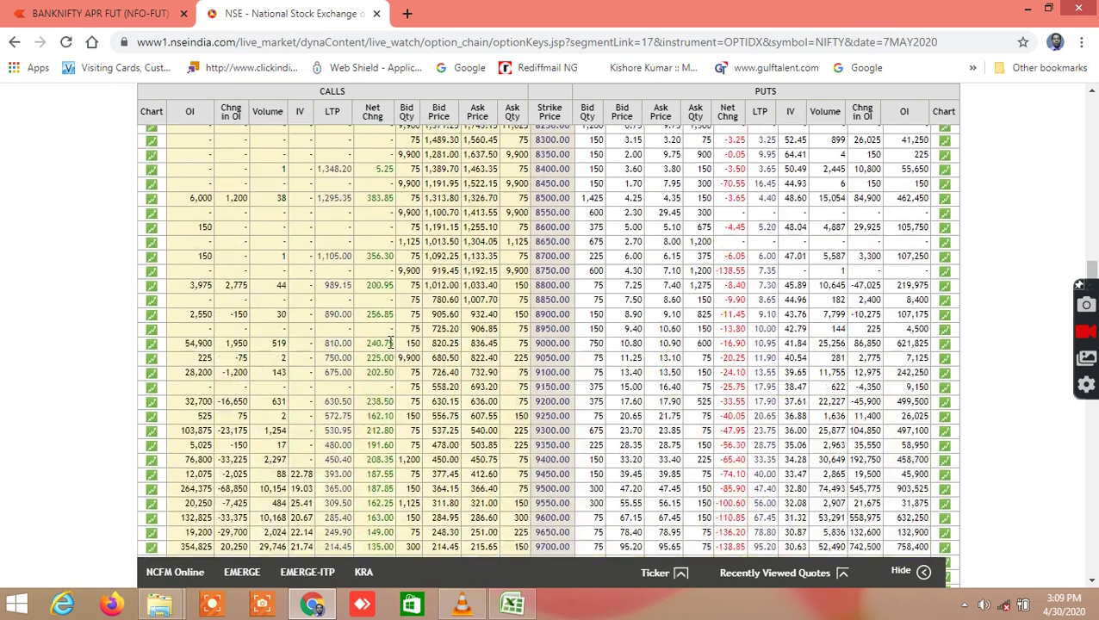
scroll(384, 347, "up", 7)
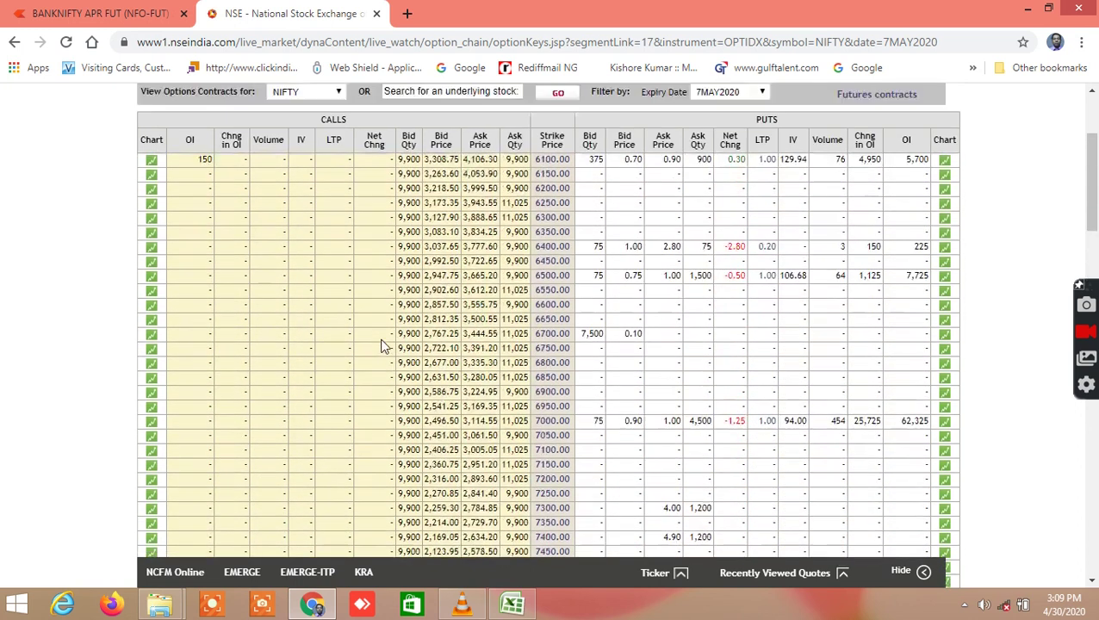
scroll(384, 347, "up", 2)
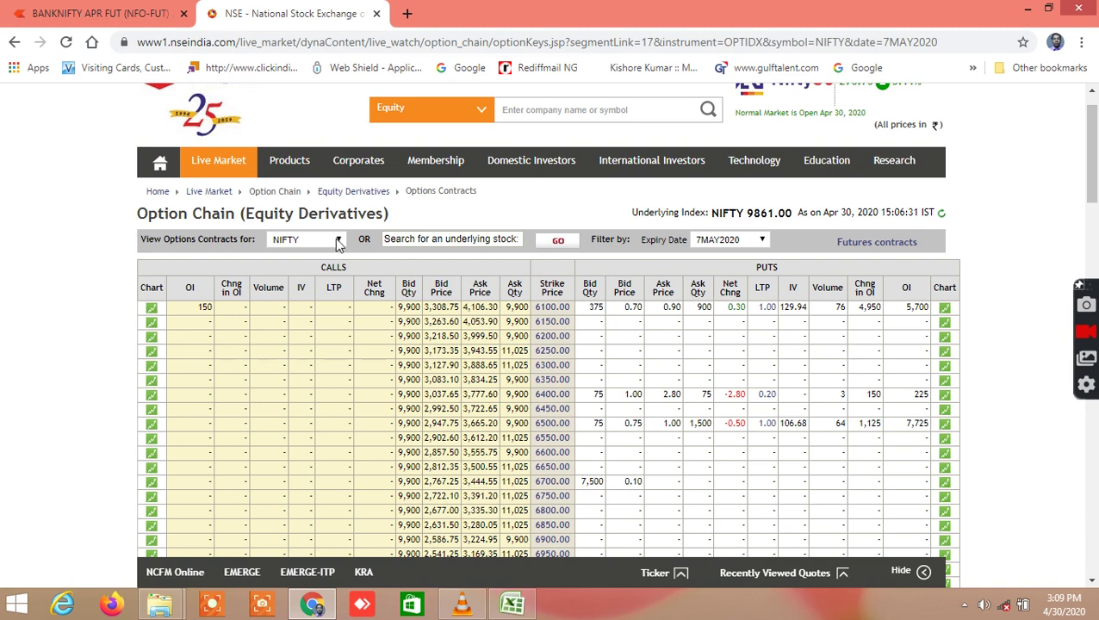
Step: Show BANKNIFTY option contracts for 30APR2020 and review the strike rows
left_click(338, 241)
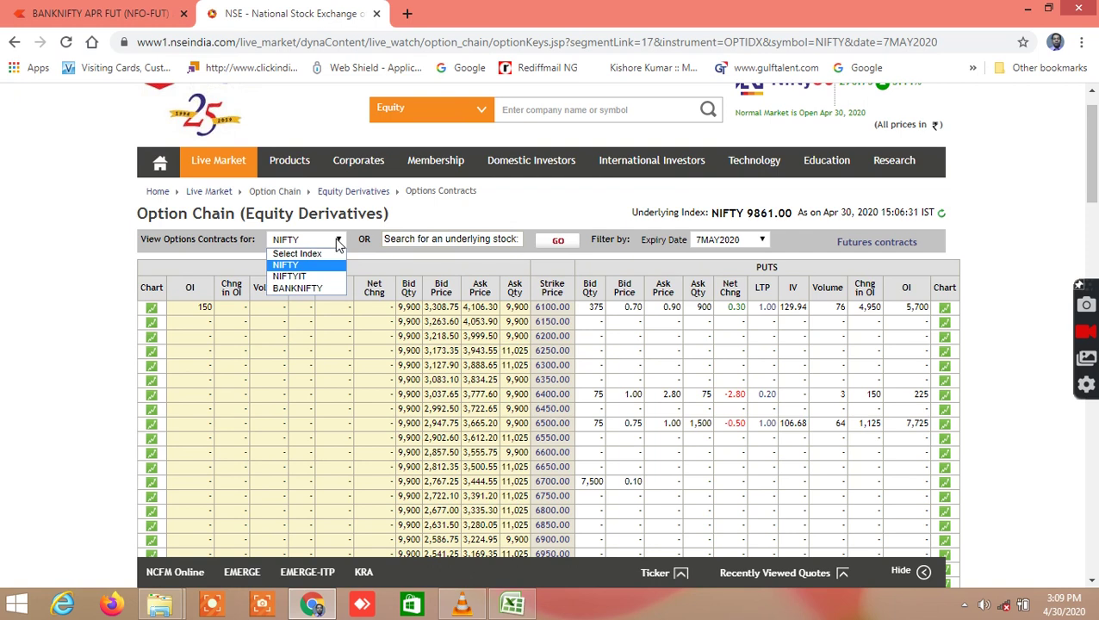
left_click(316, 290)
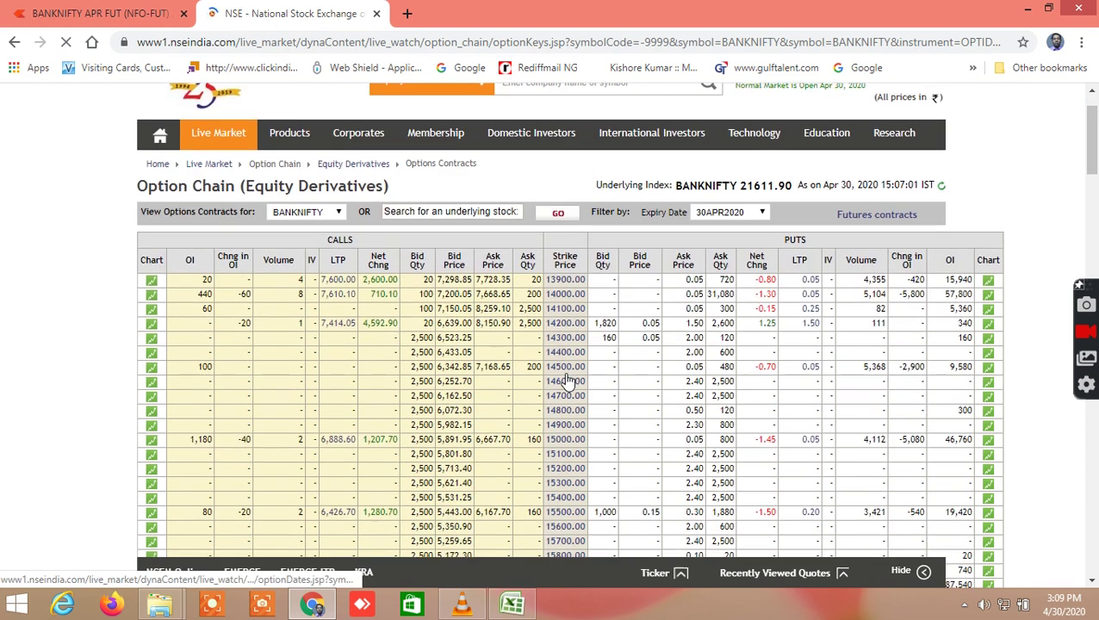
scroll(566, 379, "down", 5)
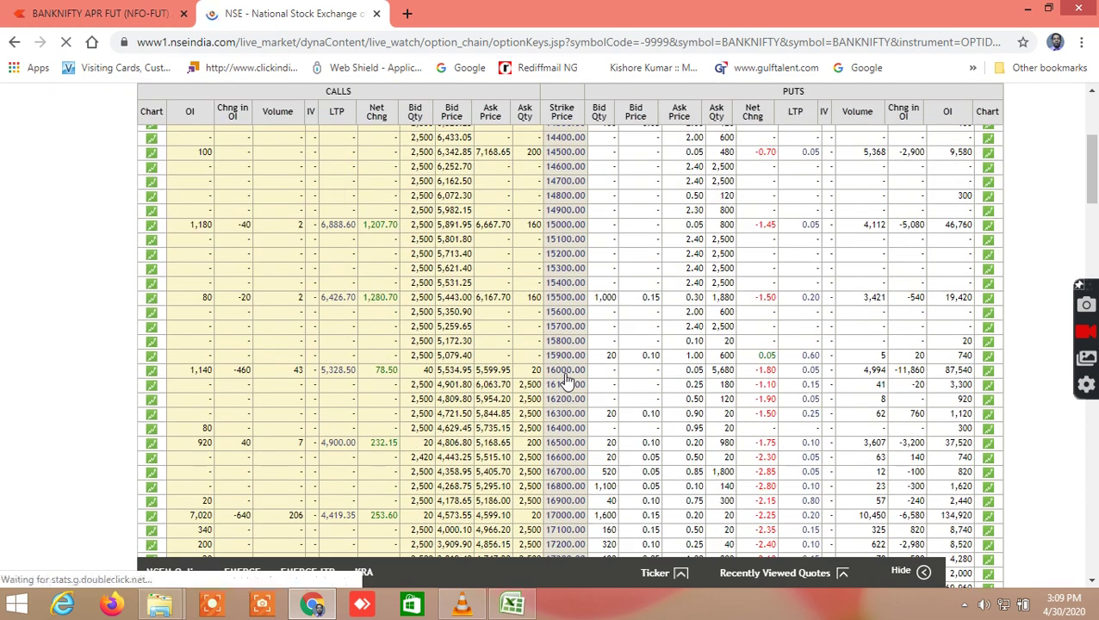
scroll(566, 379, "down", 4)
scroll(566, 379, "down", 8)
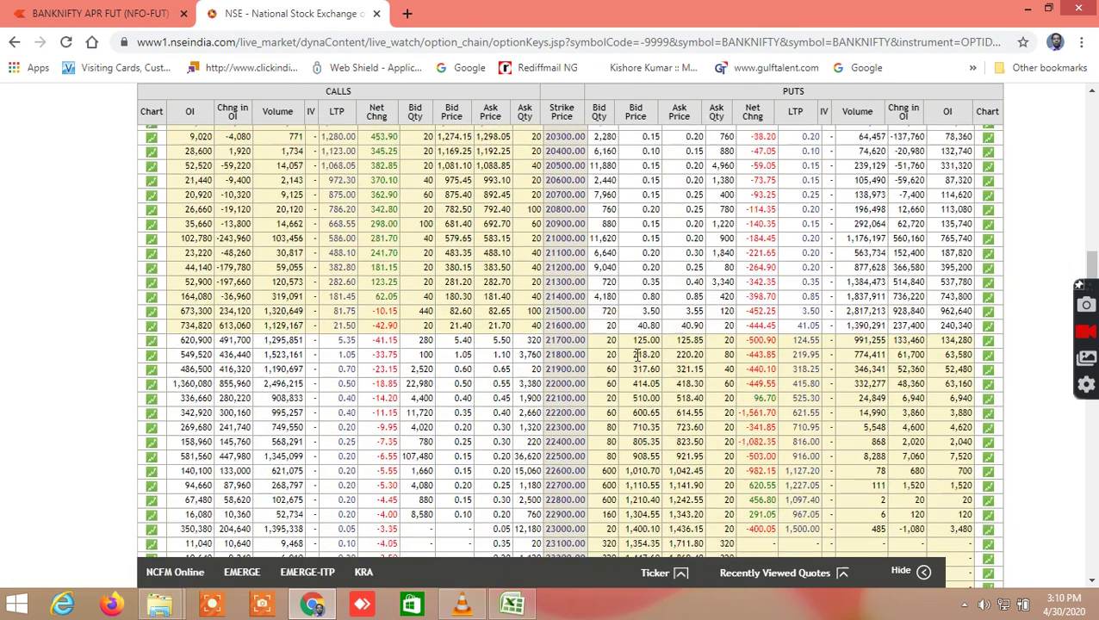
scroll(654, 345, "up", 2)
scroll(687, 330, "up", 6)
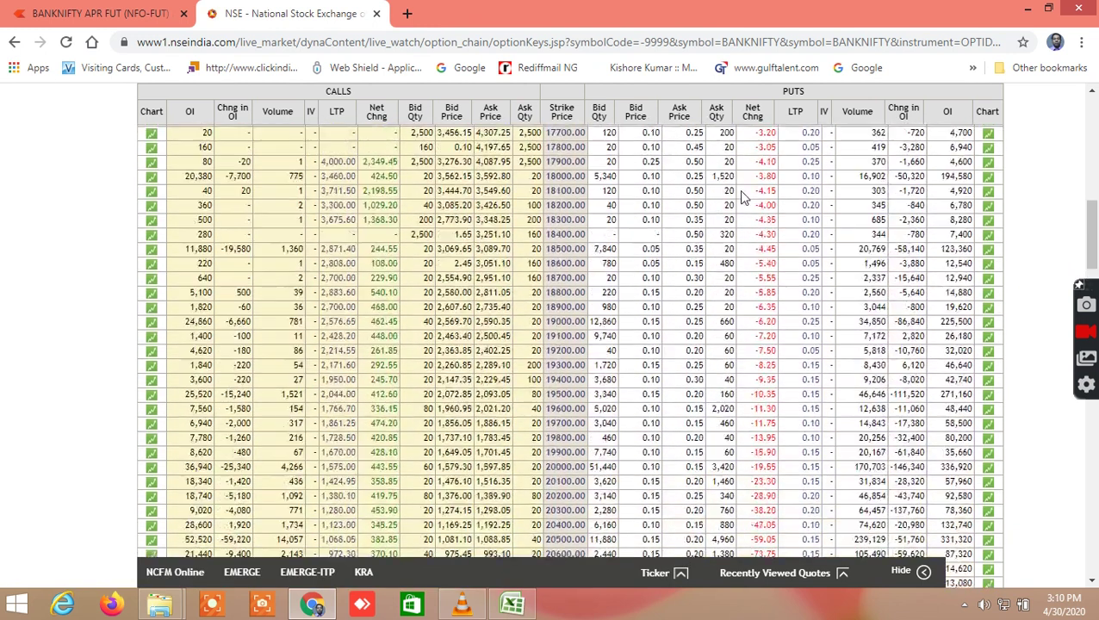
scroll(738, 193, "up", 6)
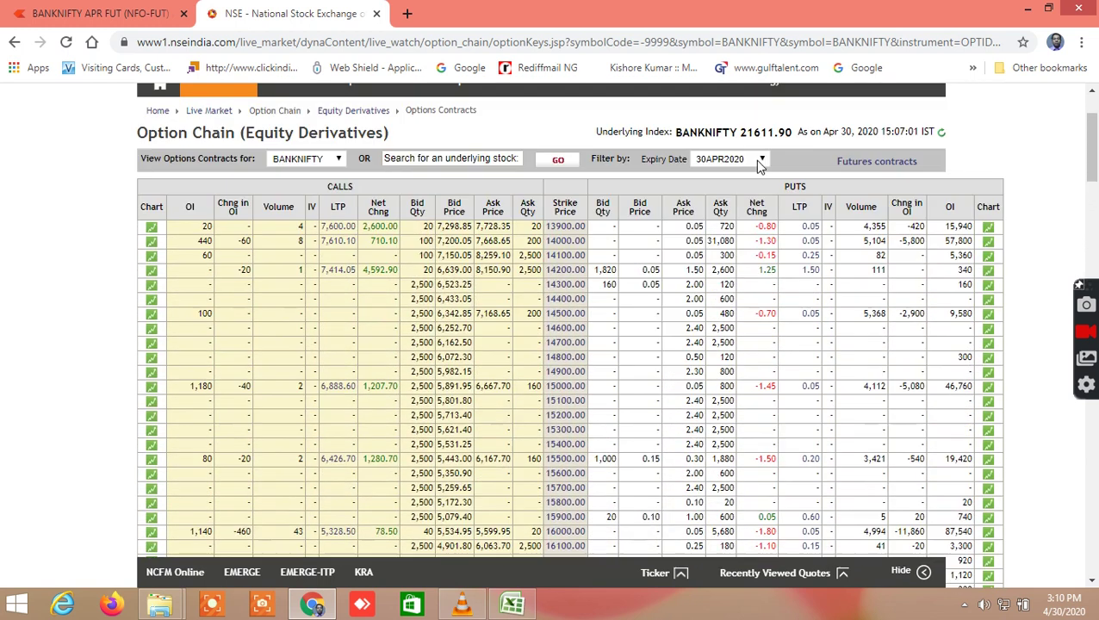
Step: Change the BANKNIFTY chain's expiry to 7MAY2020 and scroll through its strikes and back
left_click(760, 162)
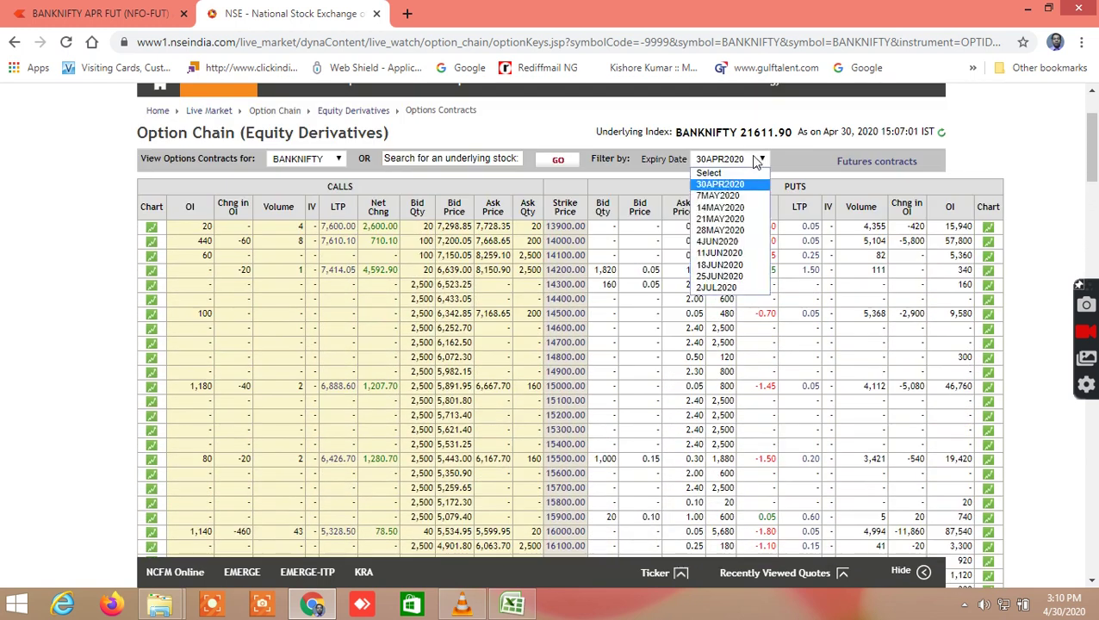
left_click(736, 200)
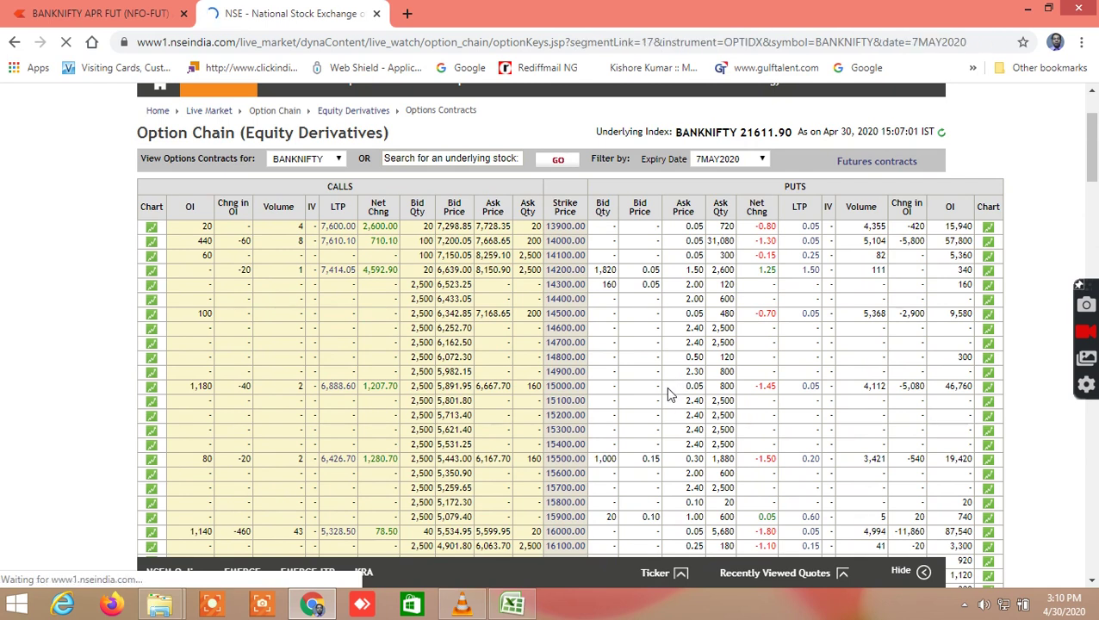
scroll(657, 416, "down", 9)
scroll(657, 405, "down", 2)
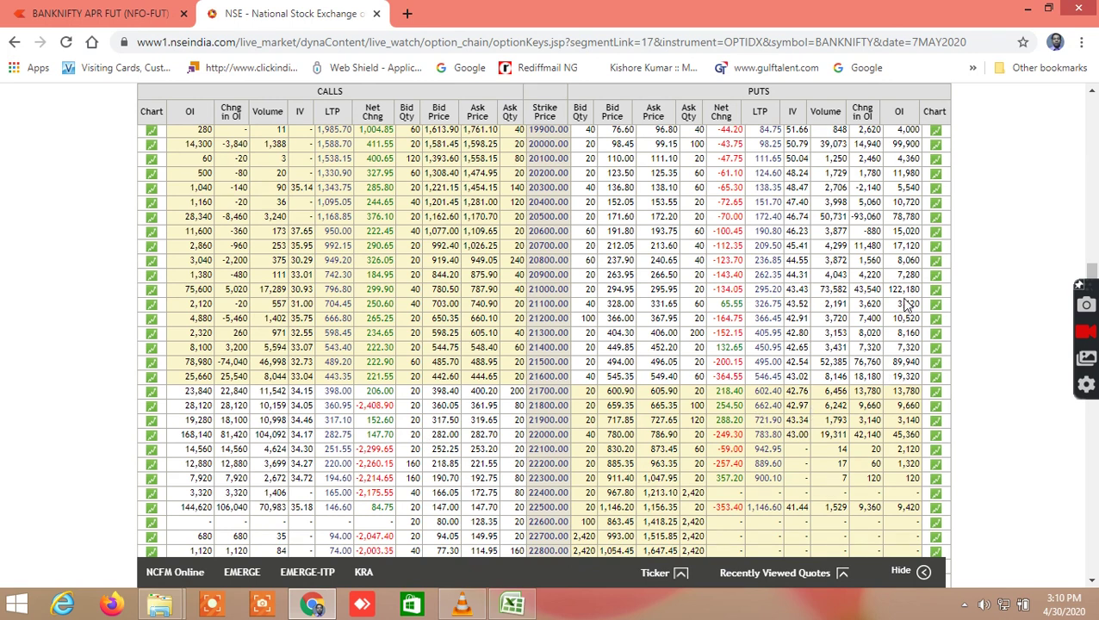
scroll(892, 350, "up", 10)
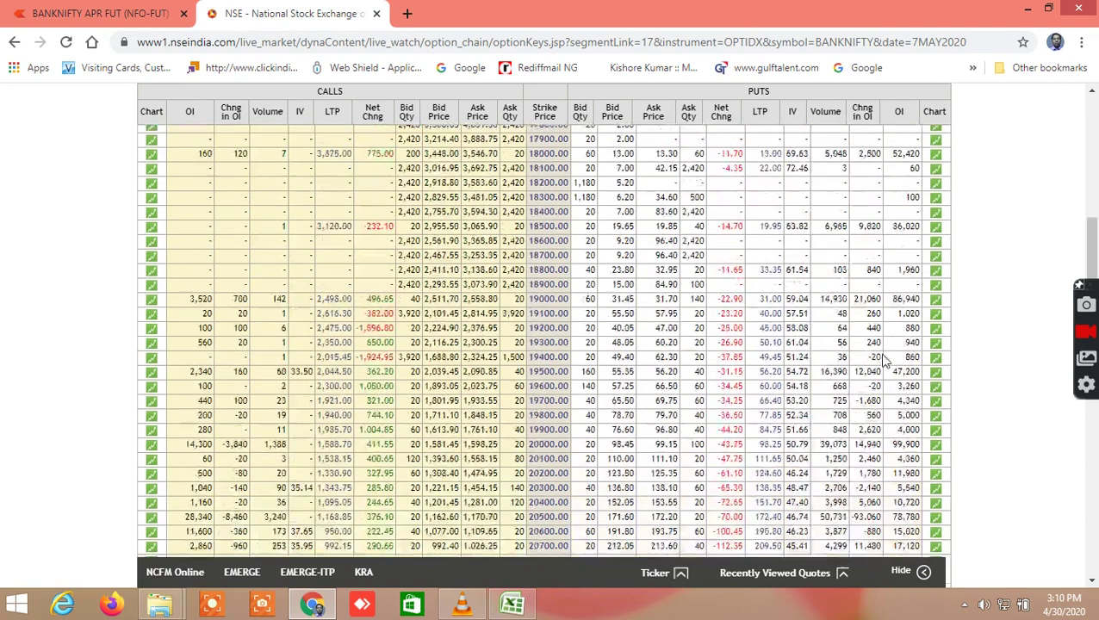
scroll(699, 314, "up", 4)
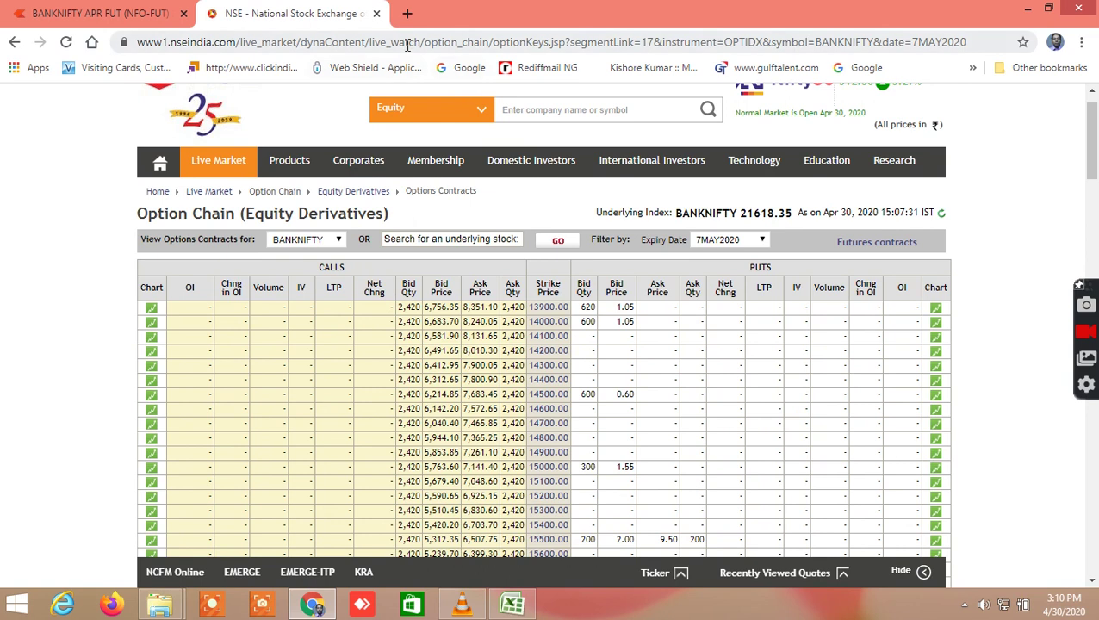
Step: Search 'most active contracts' from the address bar and open NSE's Most Active Contracts result
left_click(403, 41)
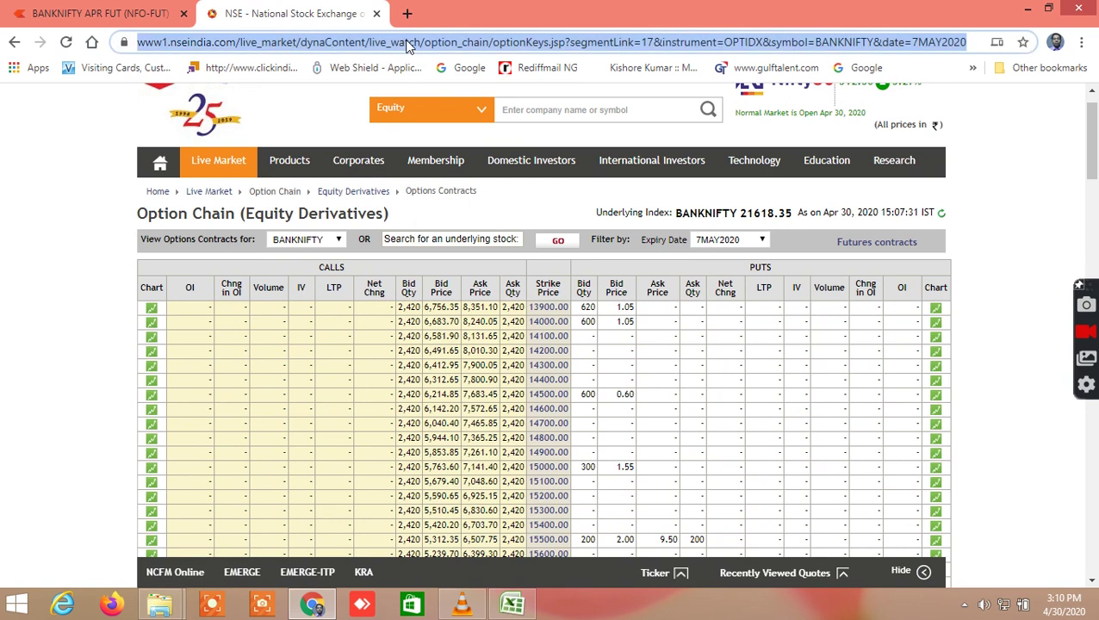
type("most")
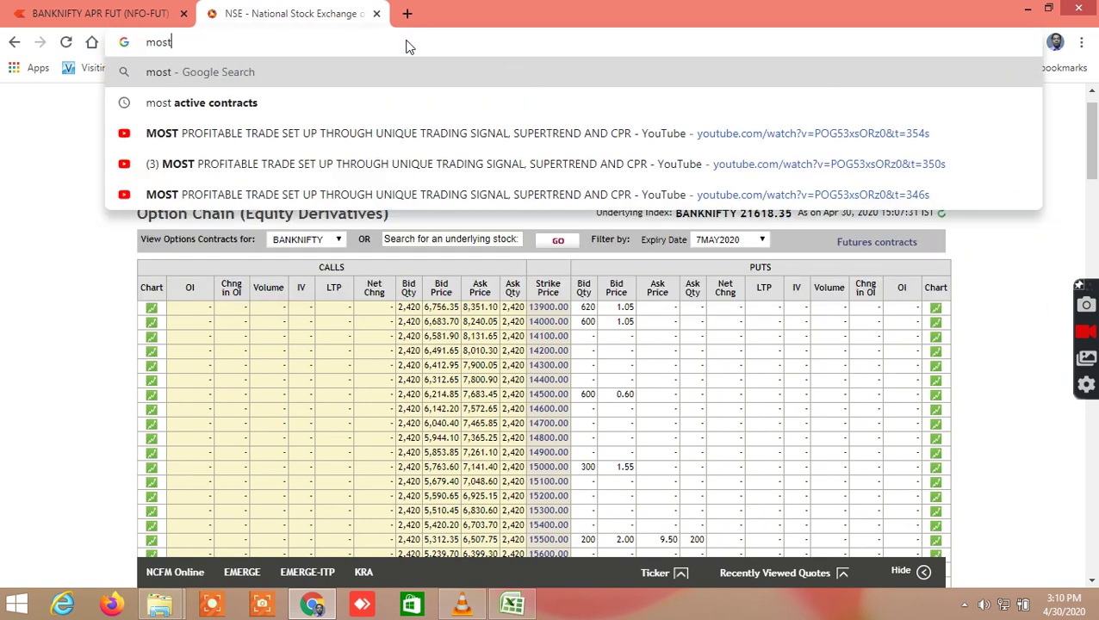
left_click(278, 105)
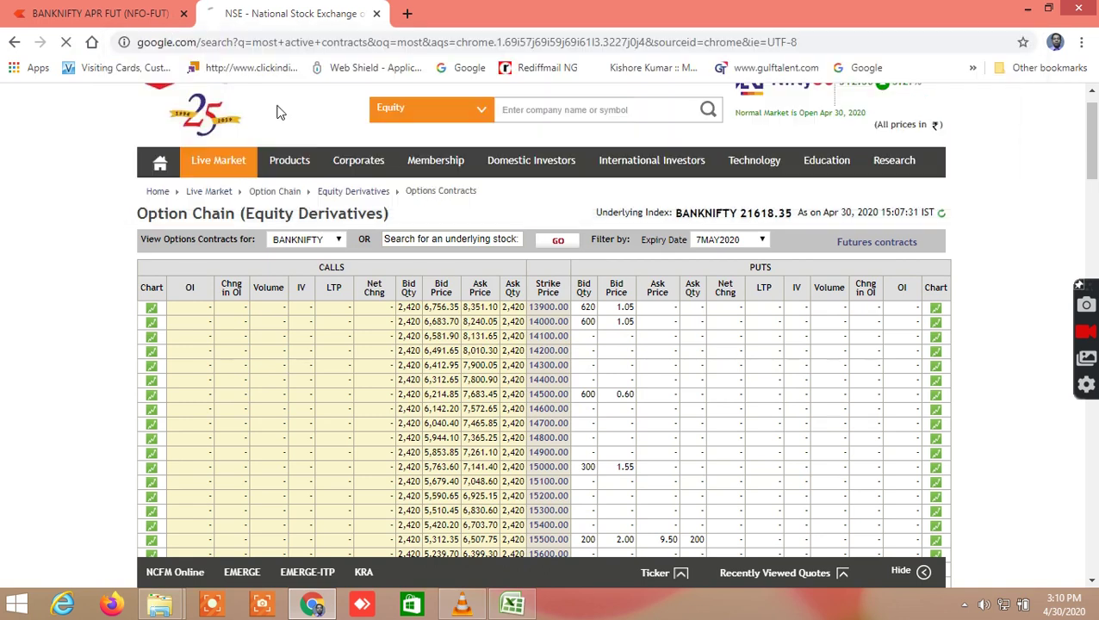
mouse_move(312, 163)
scroll(265, 333, "down", 1)
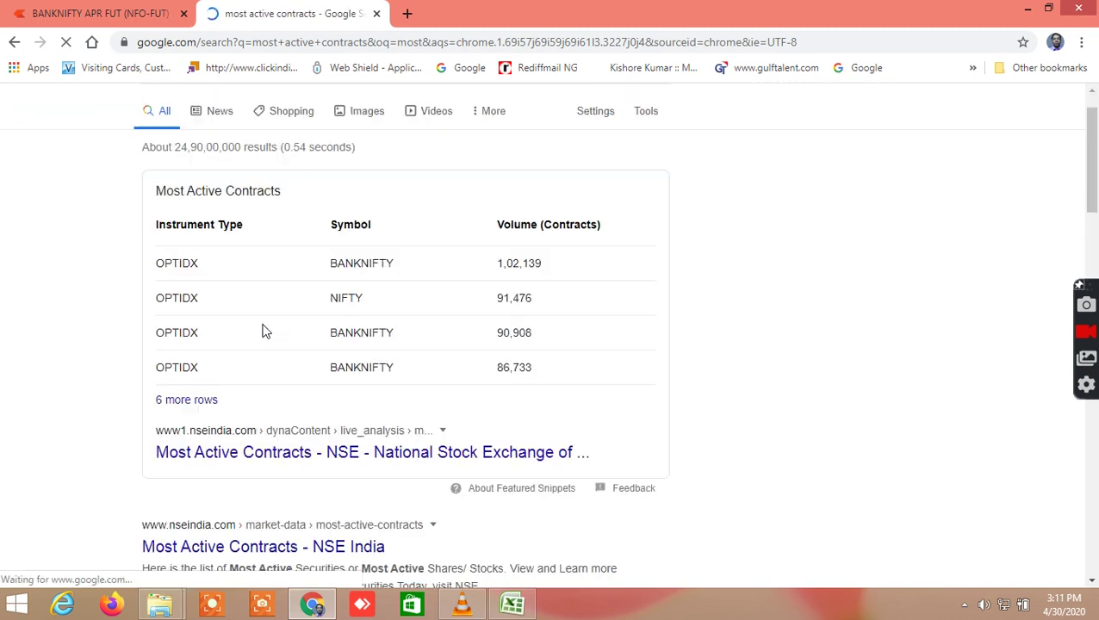
scroll(265, 332, "down", 2)
left_click(272, 273)
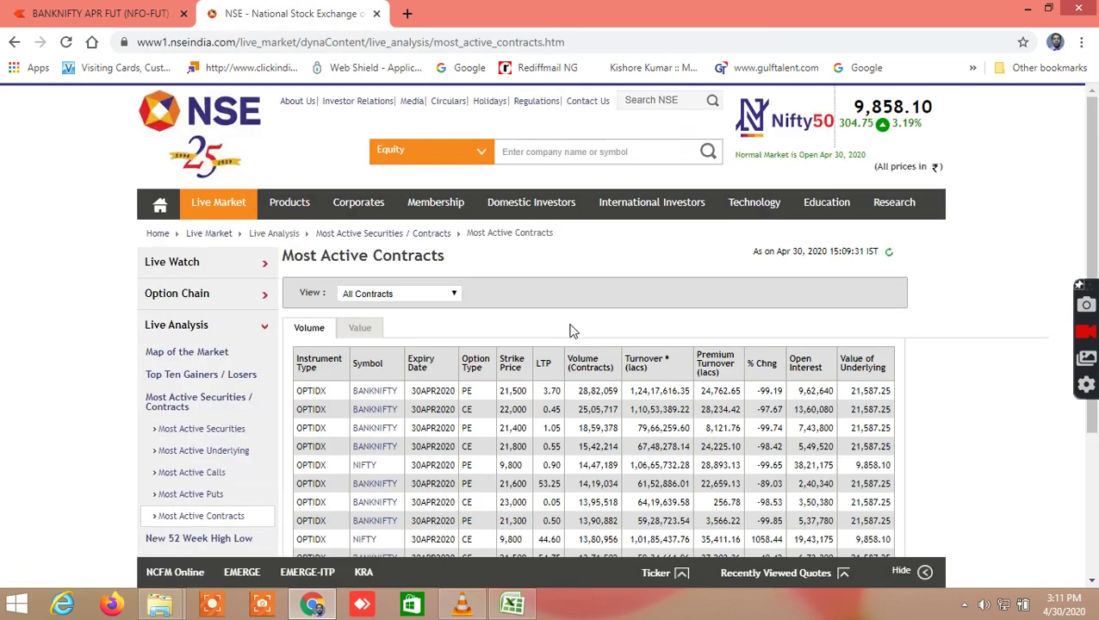
Step: View the most active Nifty 50 Futures, then switch the table to Nifty Bank Futures
scroll(570, 331, "down", 1)
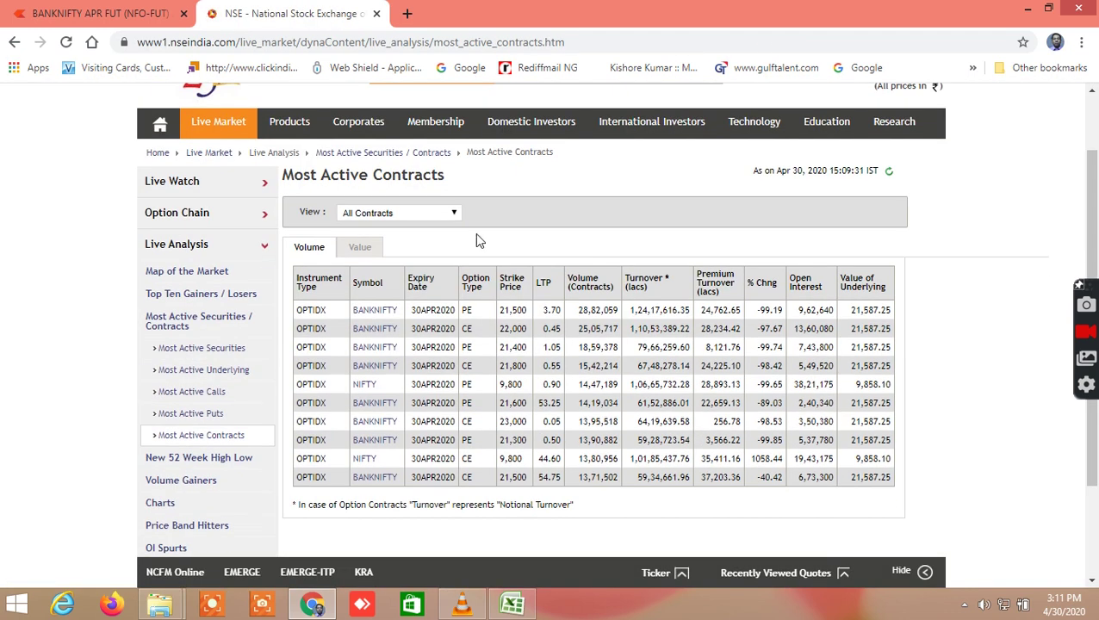
left_click(452, 210)
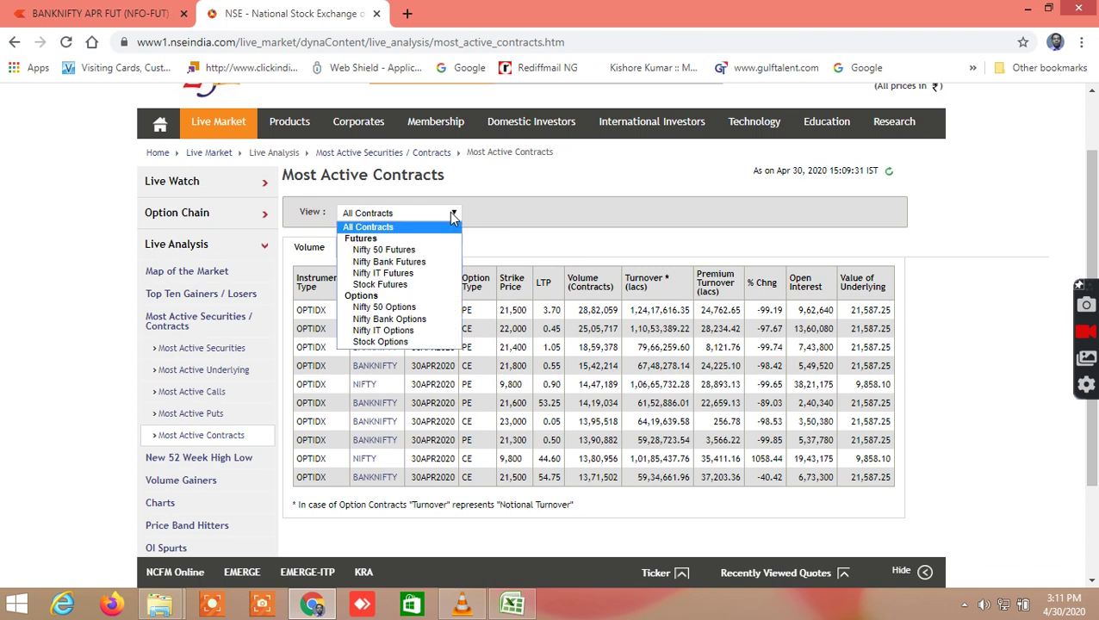
left_click(422, 251)
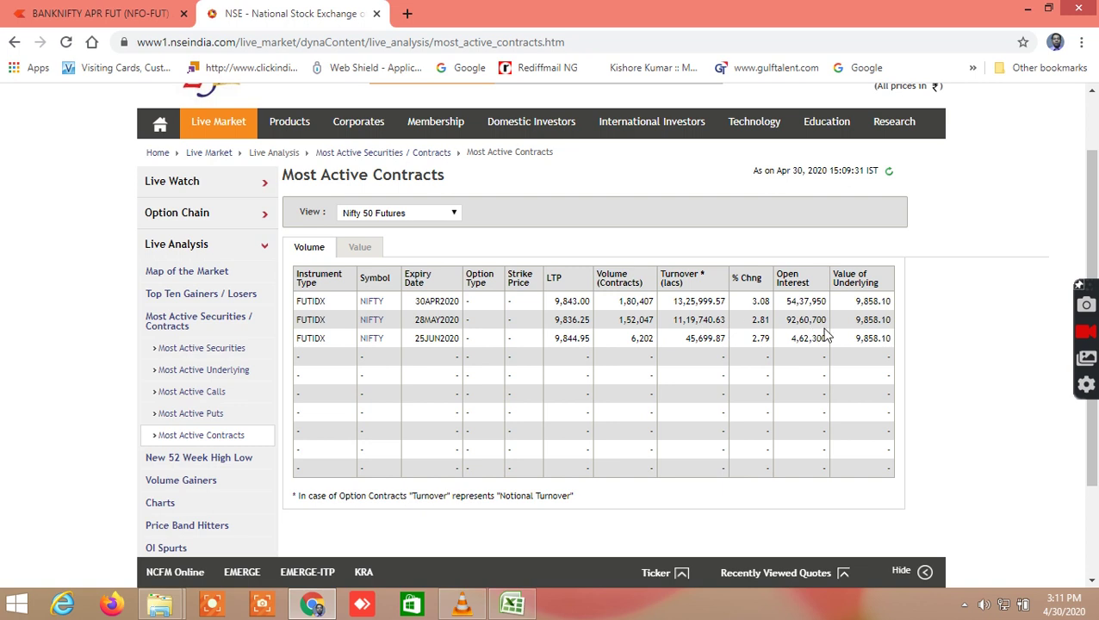
left_click(433, 218)
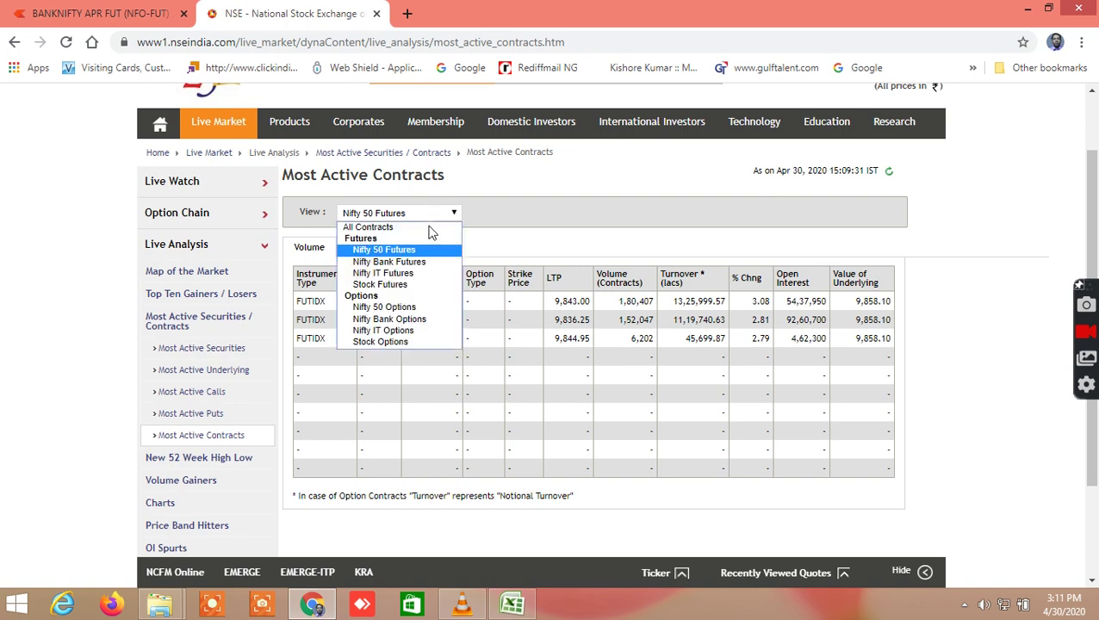
left_click(421, 261)
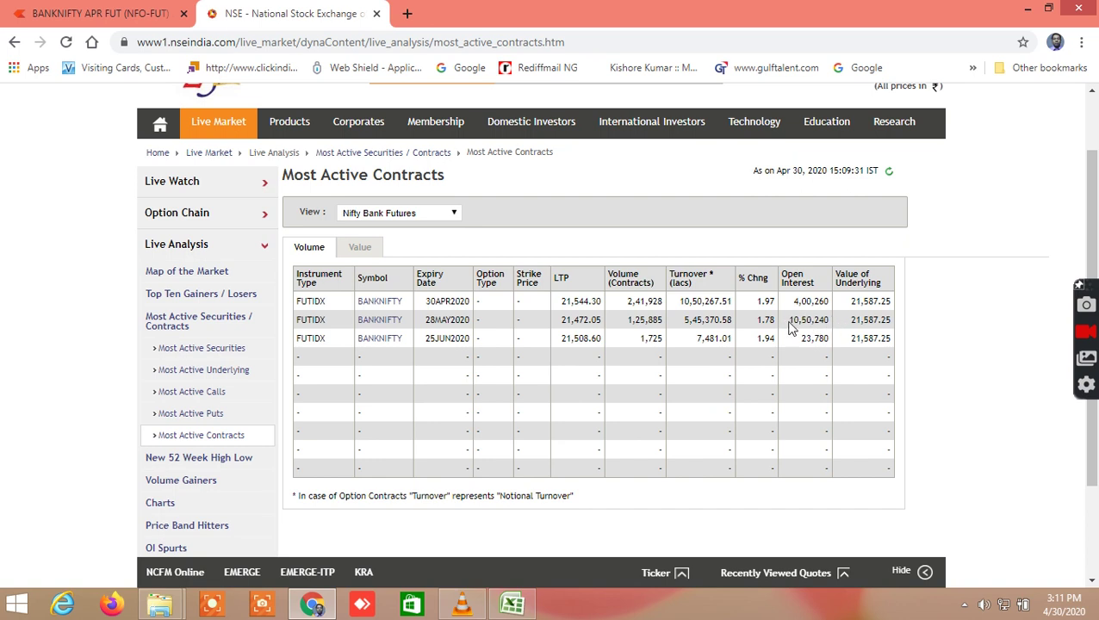
Step: Close the NSE tab to return to the Kite BANKNIFTY APR FUT chart
left_click(376, 14)
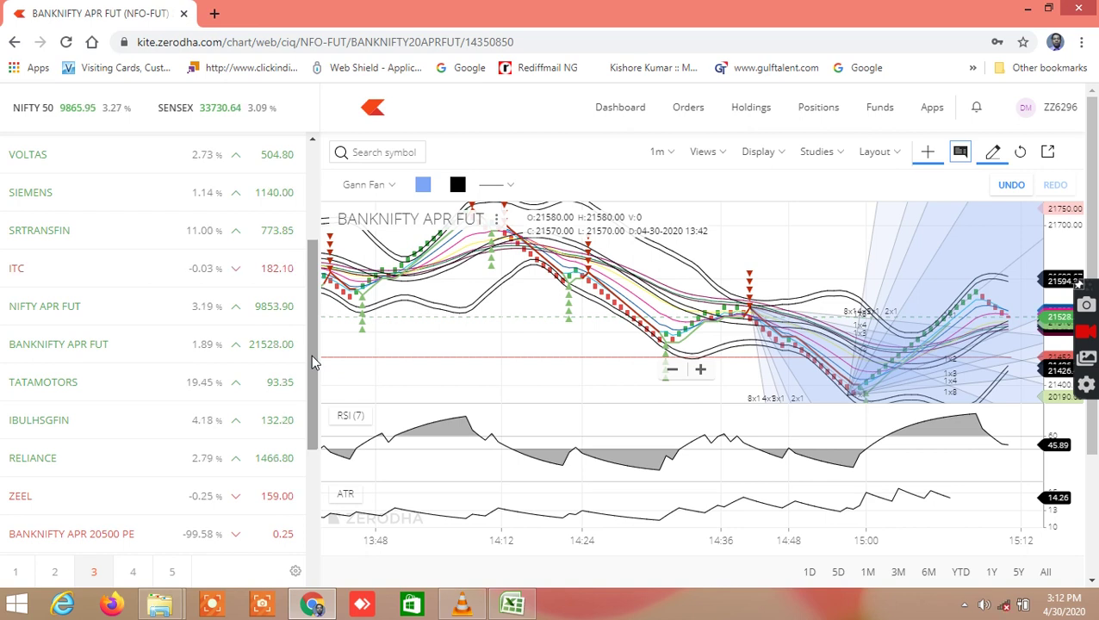
mouse_move(170, 614)
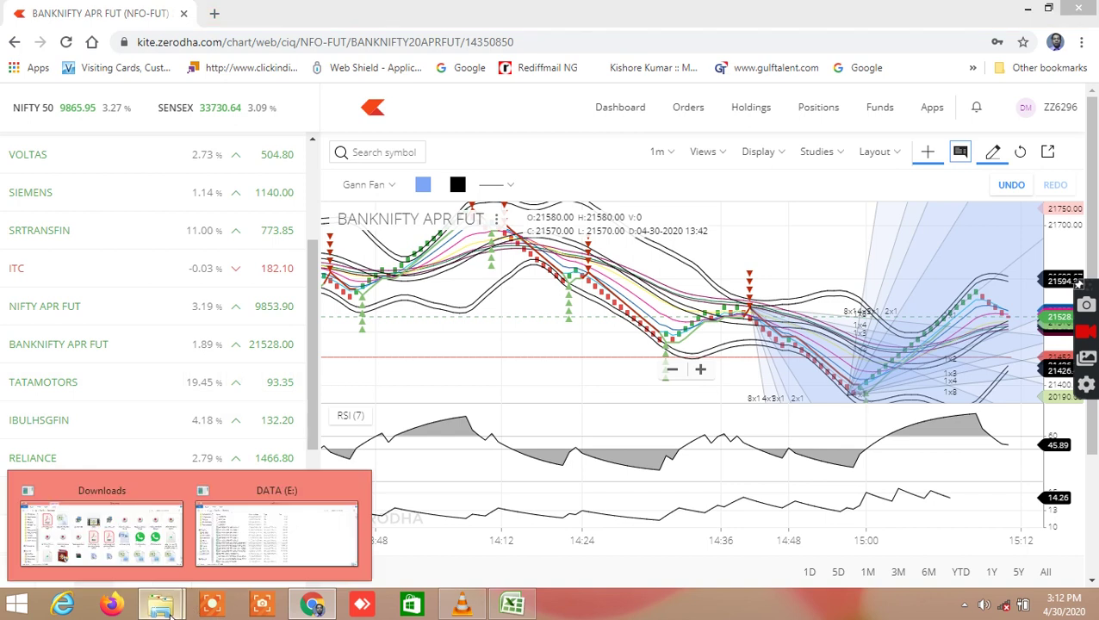
Step: Open 'ONLINE WEBINAR ON STOCK MARKET TRAINING' from the Downloads folder in Word
left_click(150, 541)
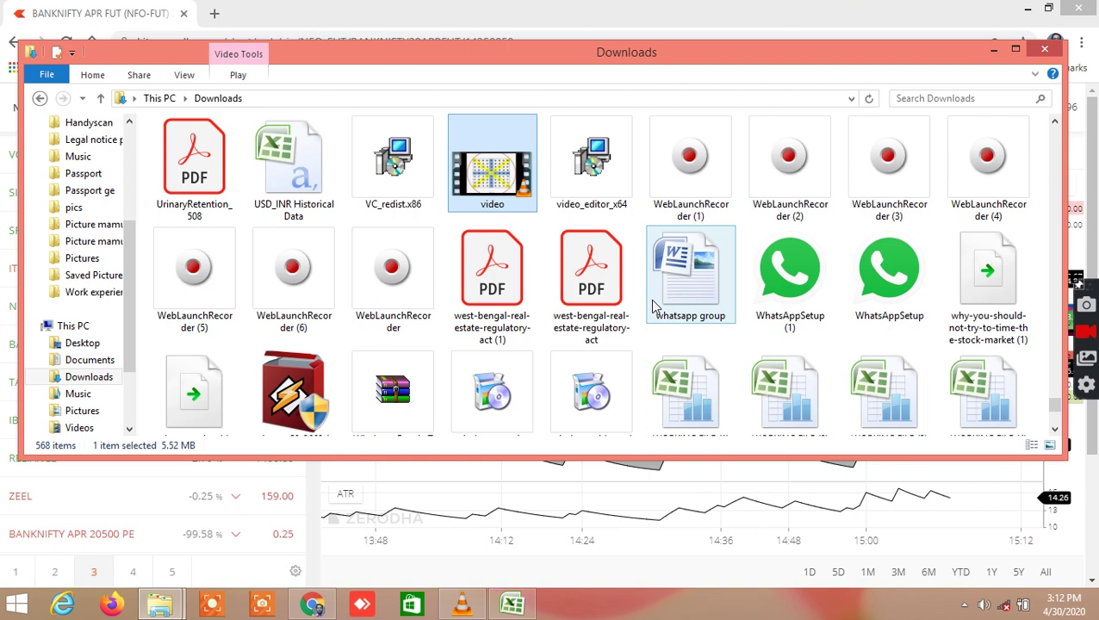
left_click(698, 287)
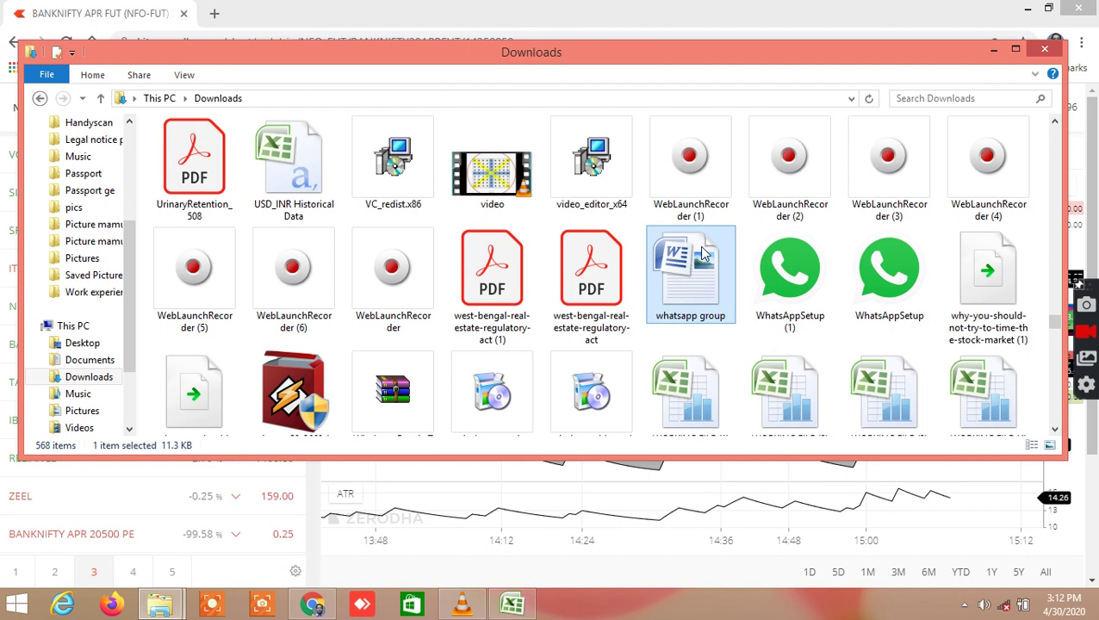
key("o")
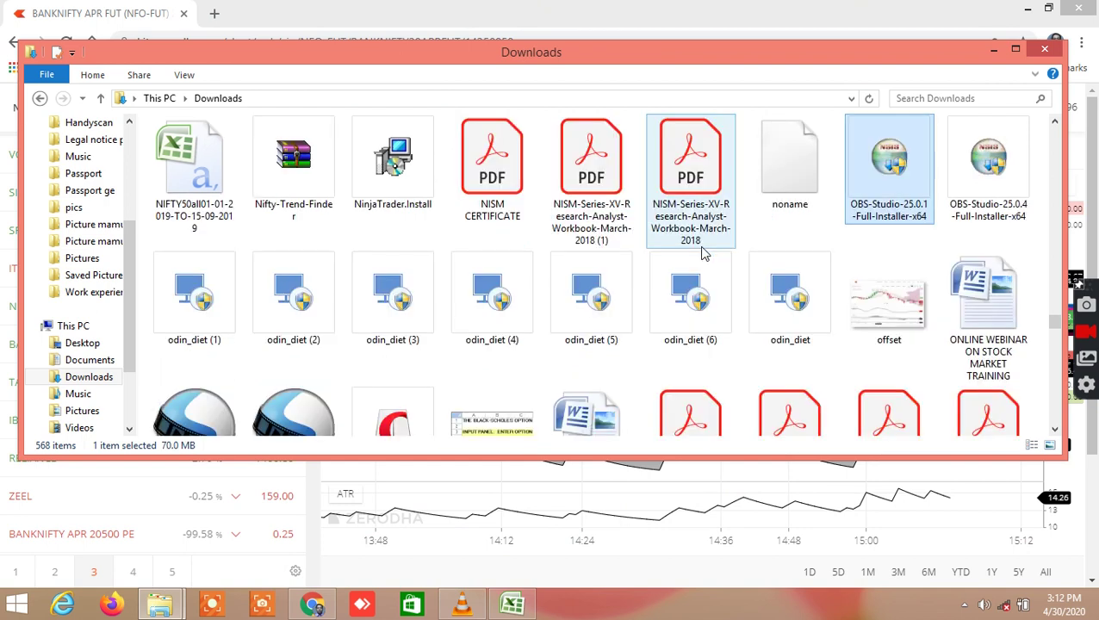
key("Right")
key("Right")
key("Right")
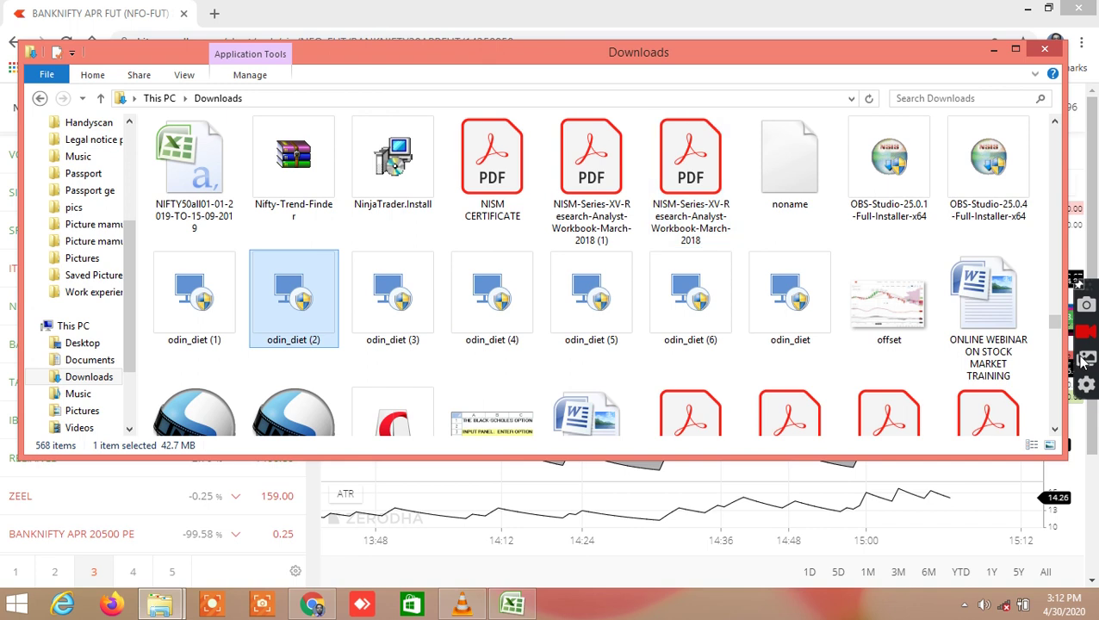
double_click(976, 308)
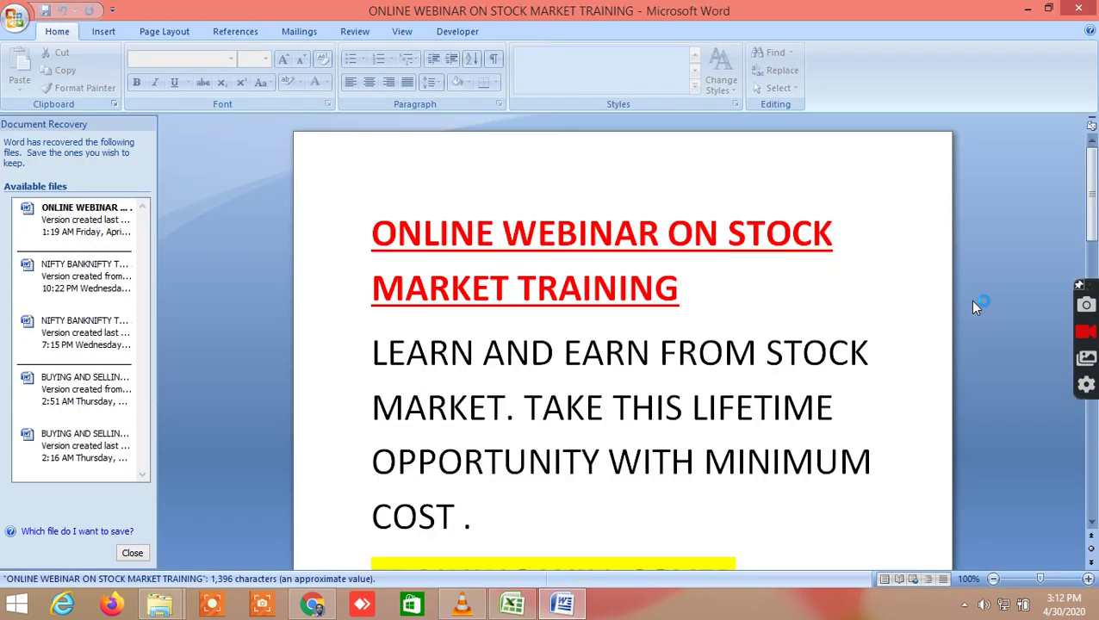
Step: Scroll the webinar flyer down to its 'TRAINING WILL COVER:' list
left_click(1091, 524)
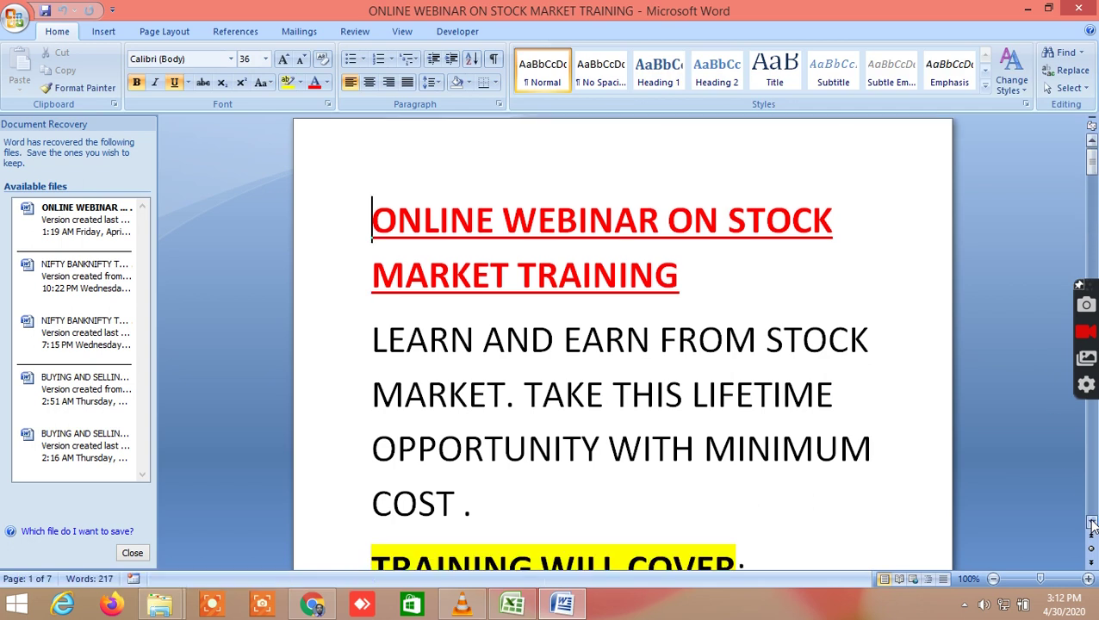
left_click(1091, 524)
left_click(1091, 524)
left_click(1091, 524)
left_click(1091, 523)
left_click(1091, 523)
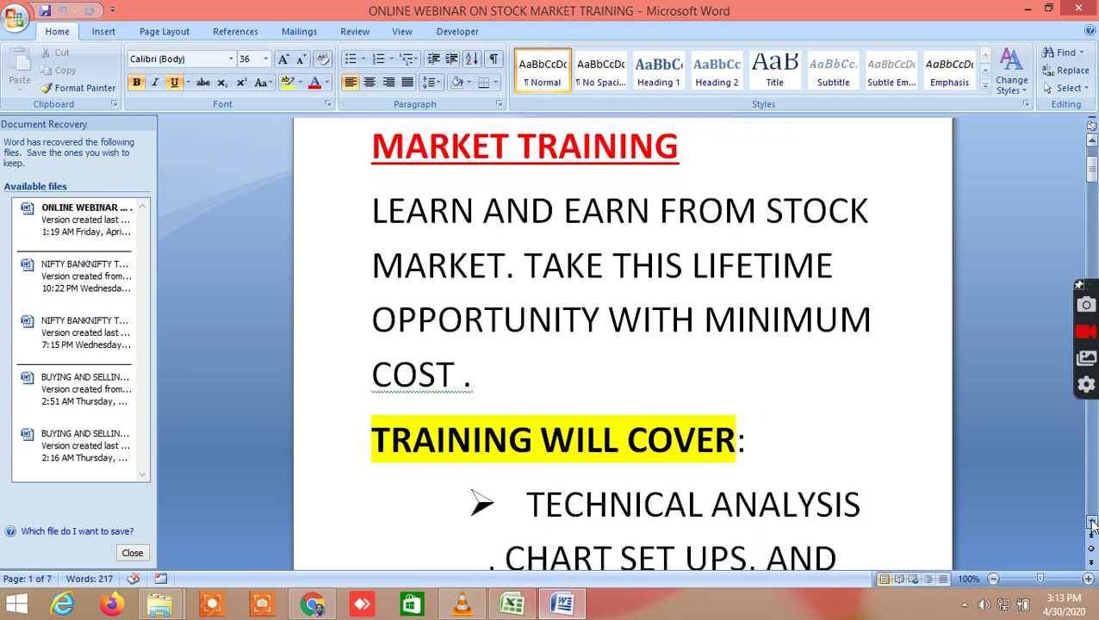
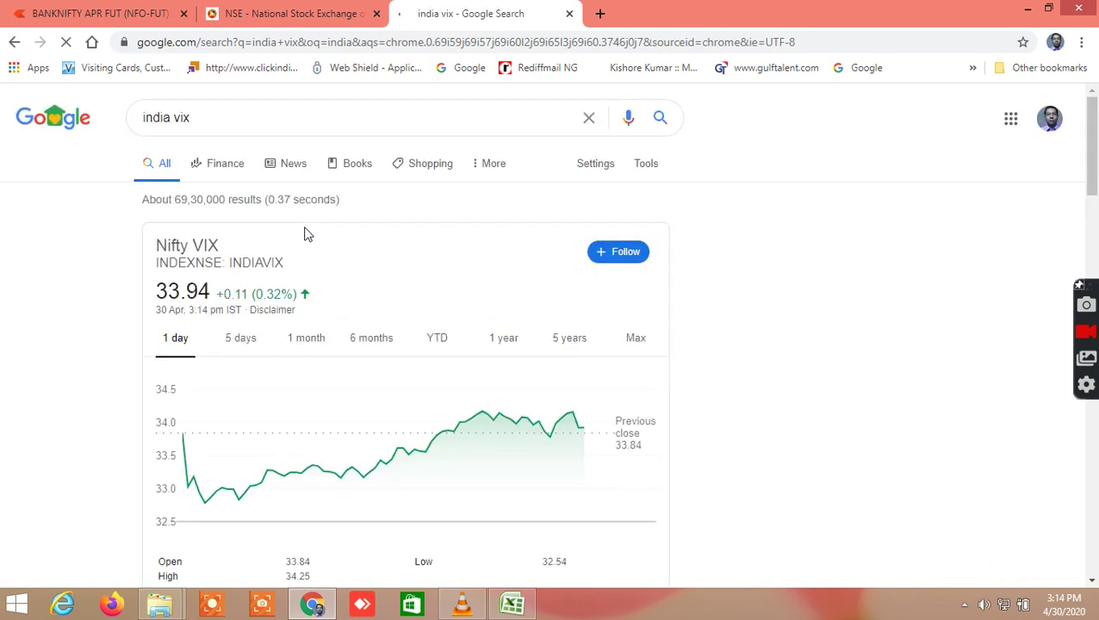
Step: Open NSE's India VIX page from the Google results, note it at 33.8975, and close it
scroll(301, 245, "down", 3)
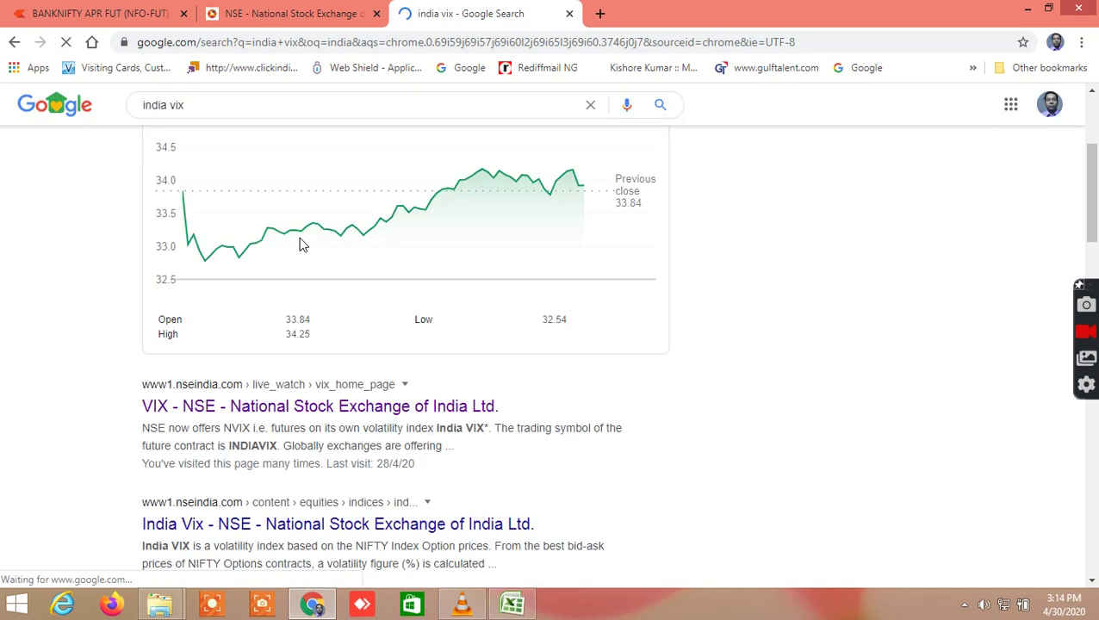
left_click(289, 408)
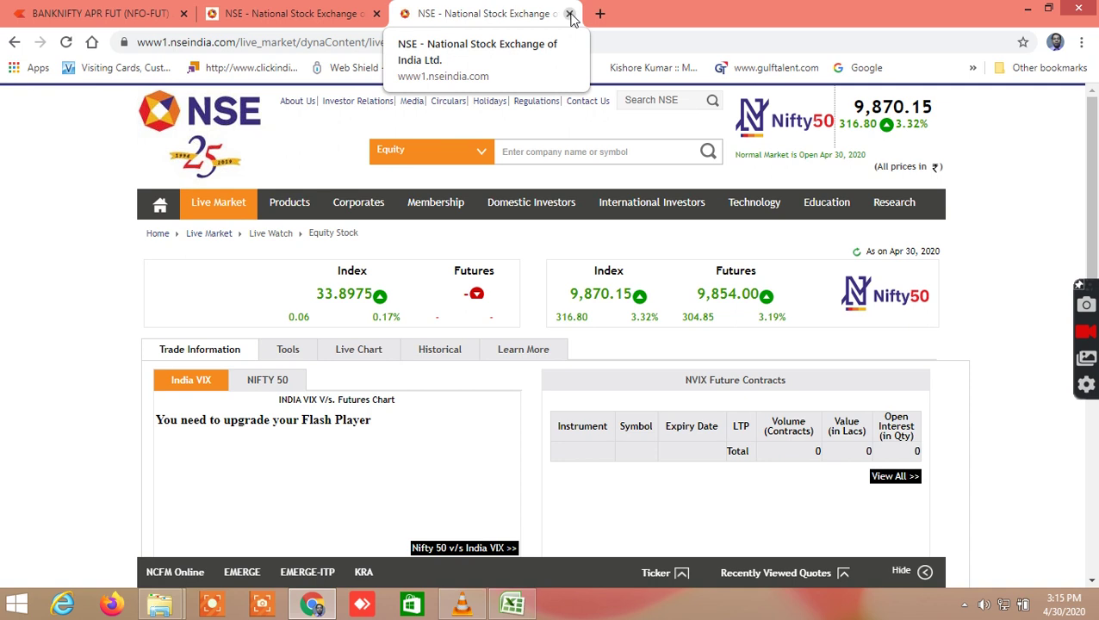
left_click(570, 14)
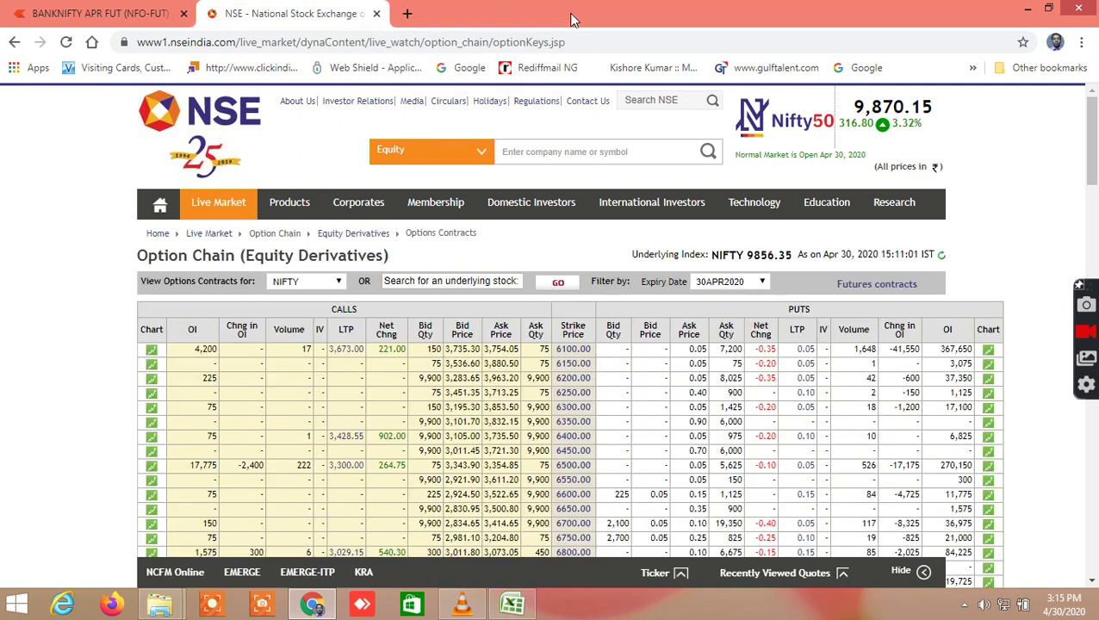
Step: Check the BANKNIFTY futures chart on Kite, then set the NIFTY option chain expiry to 7MAY2020
left_click(132, 15)
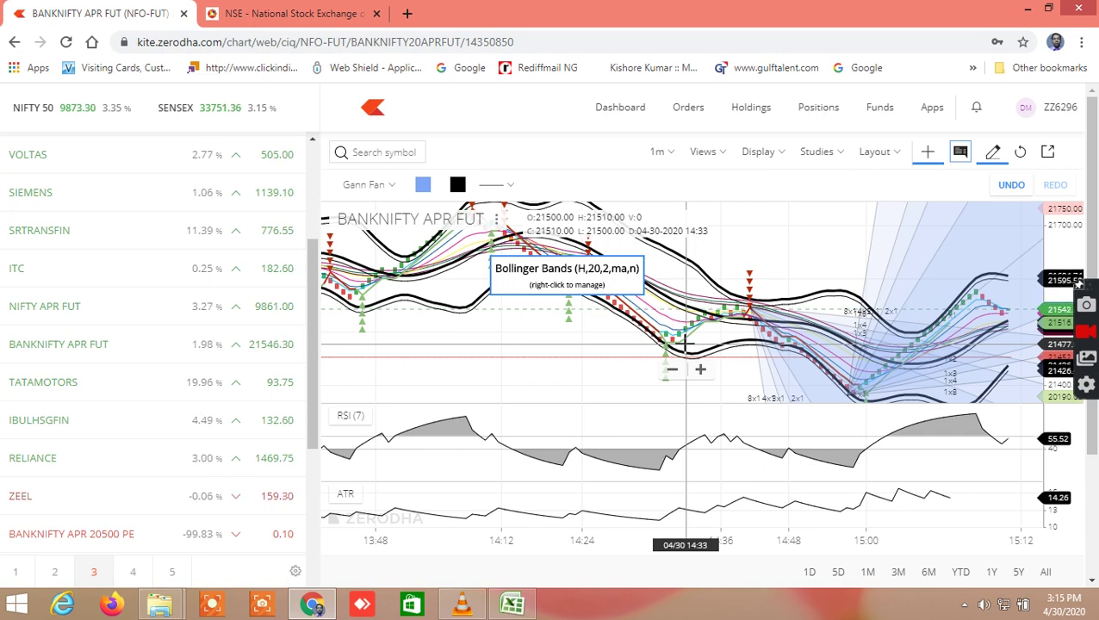
left_click(323, 17)
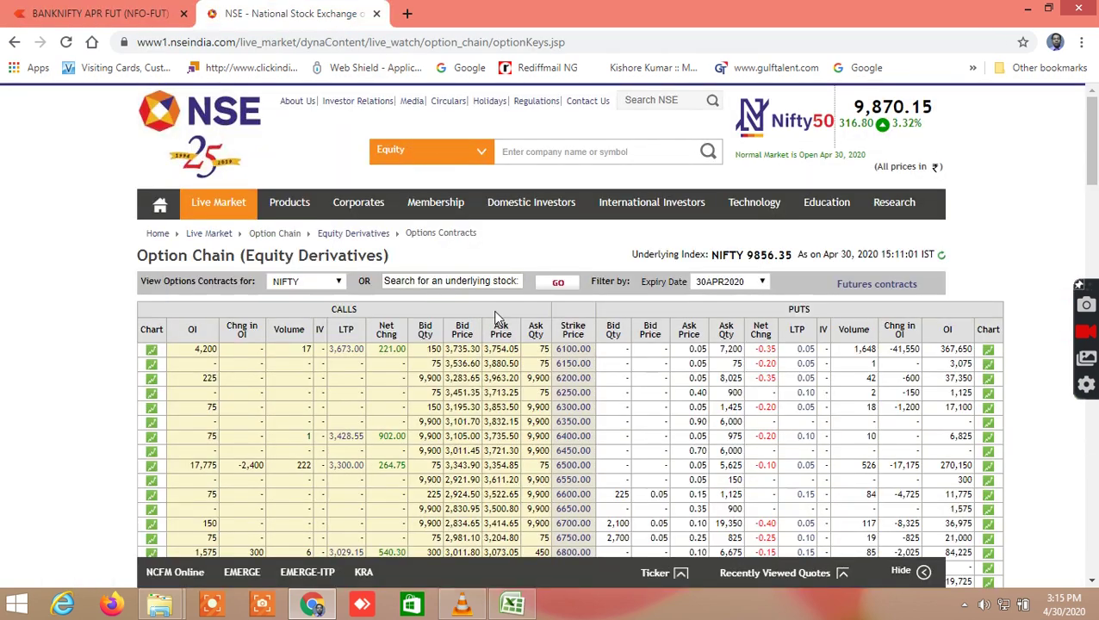
left_click(740, 282)
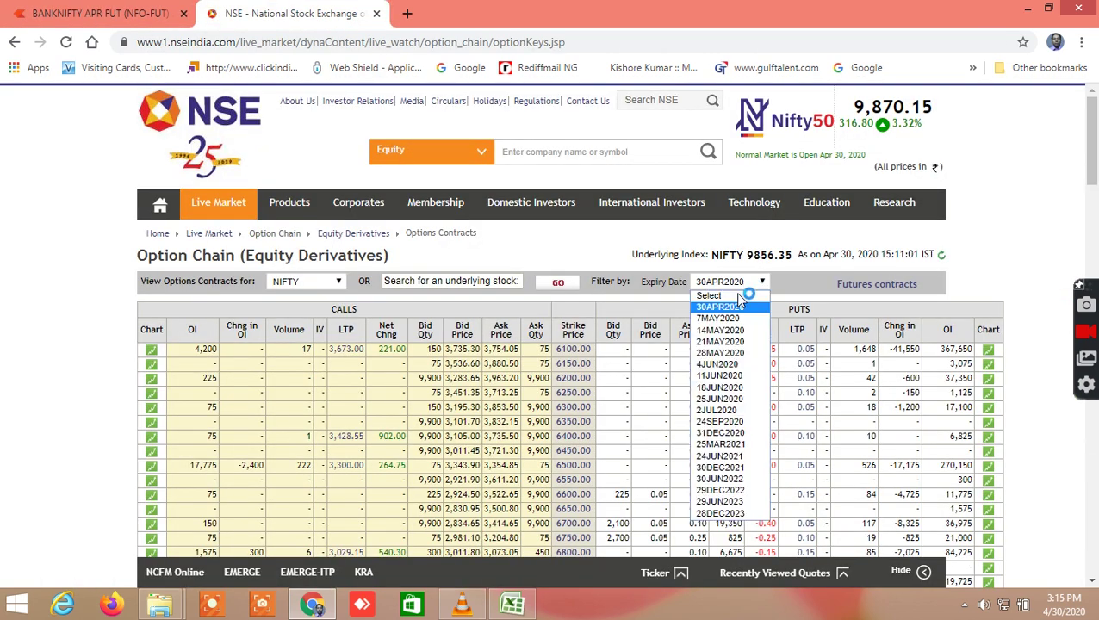
left_click(728, 318)
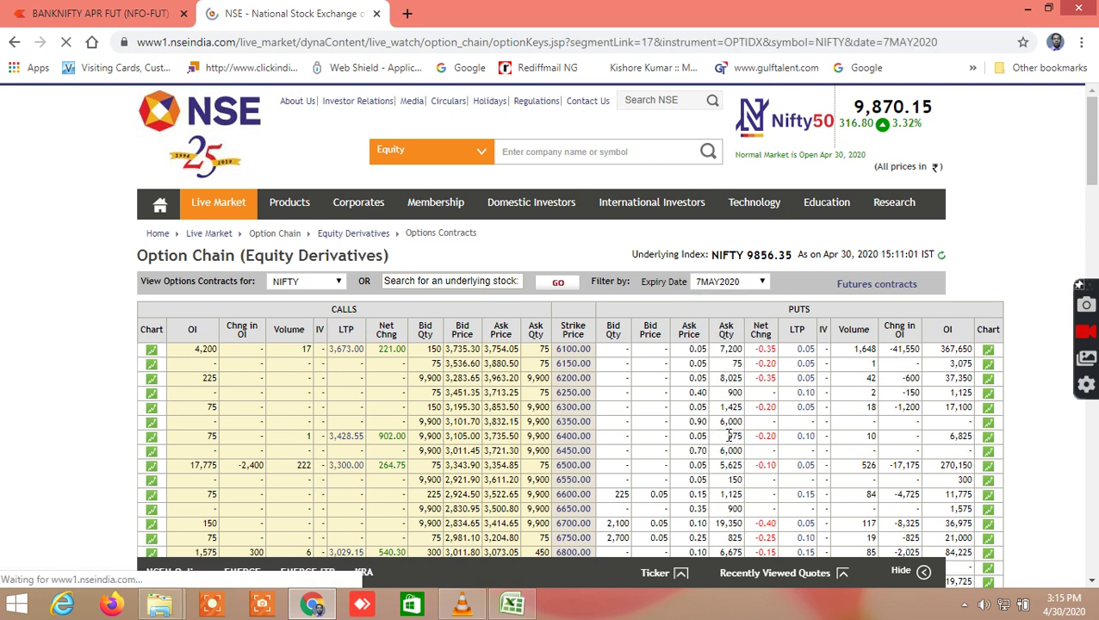
Step: Scroll through the 7MAY2020 NIFTY option chain strikes and open the underlying index list
scroll(728, 435, "down", 1)
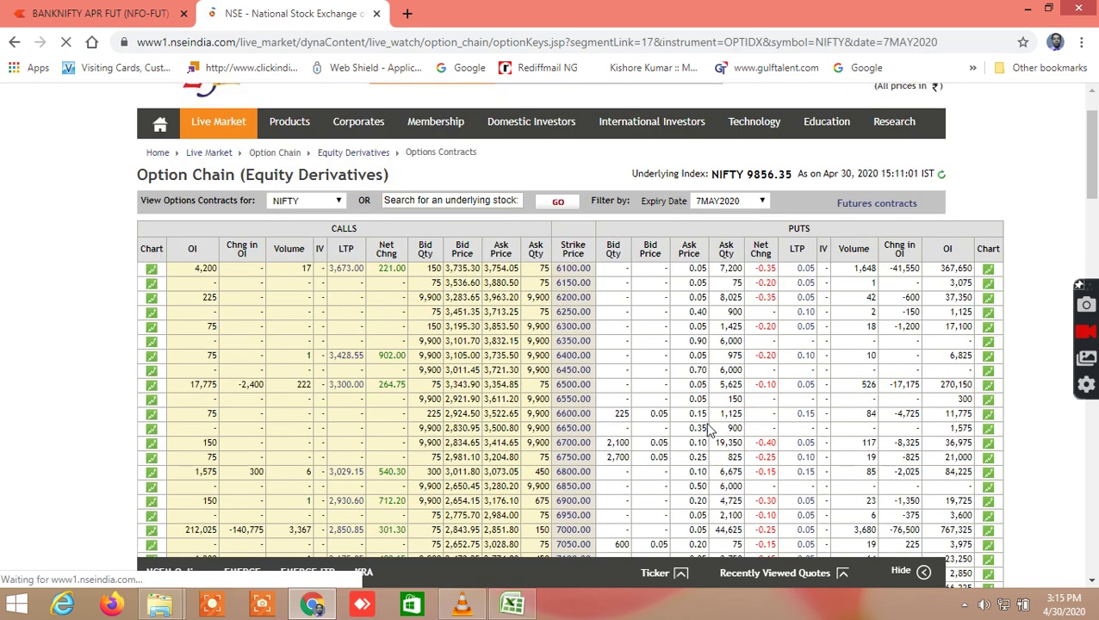
scroll(699, 422, "down", 2)
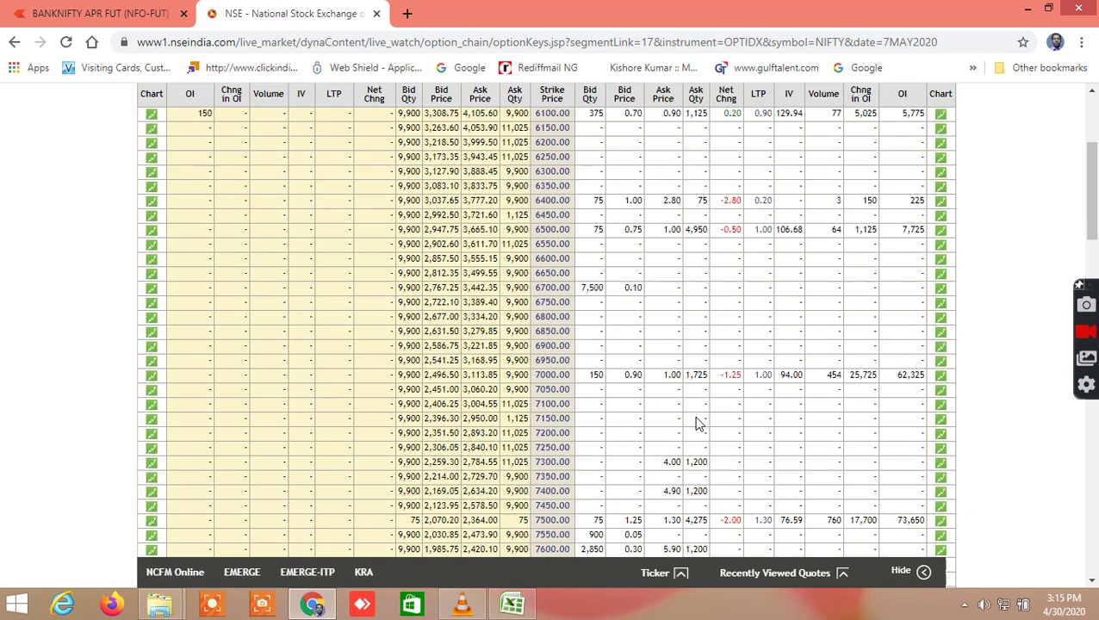
scroll(699, 422, "down", 8)
scroll(696, 417, "down", 3)
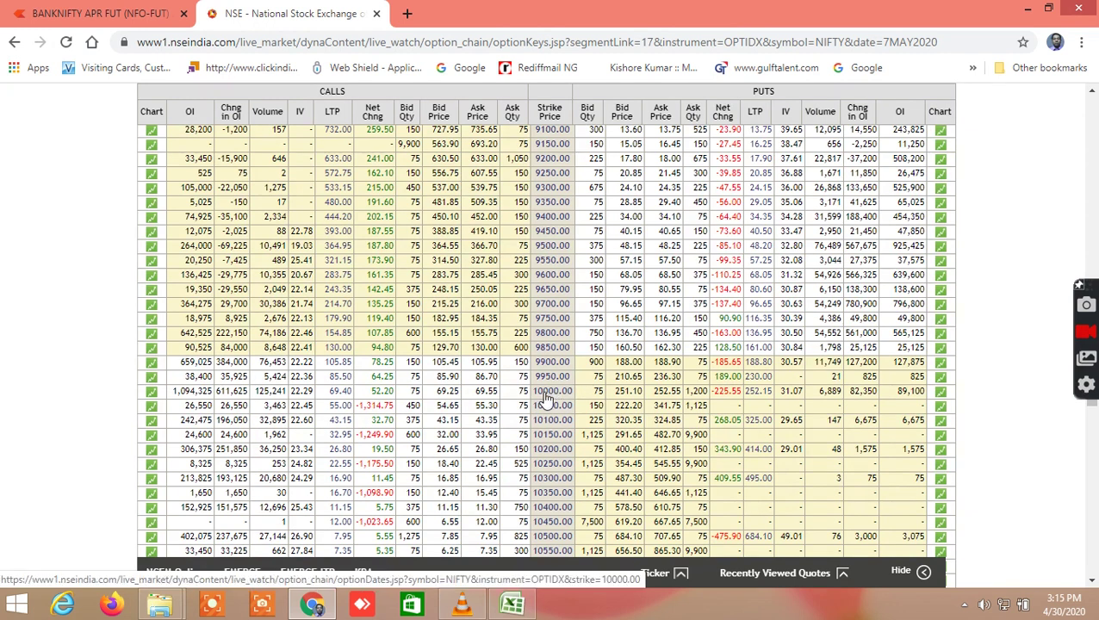
scroll(547, 396, "up", 4)
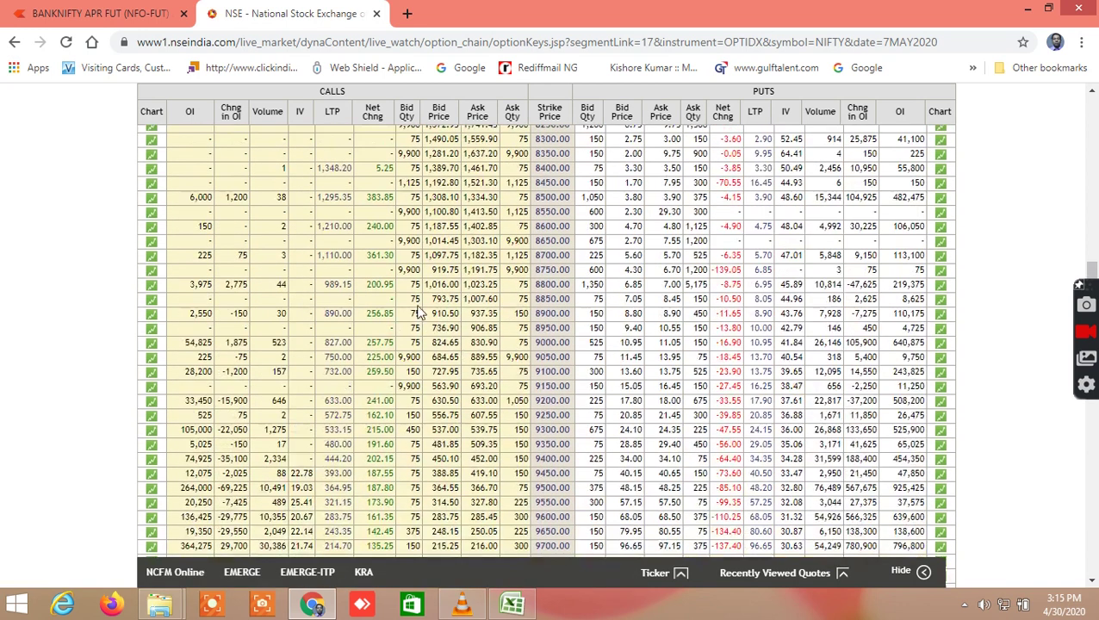
scroll(413, 310, "up", 5)
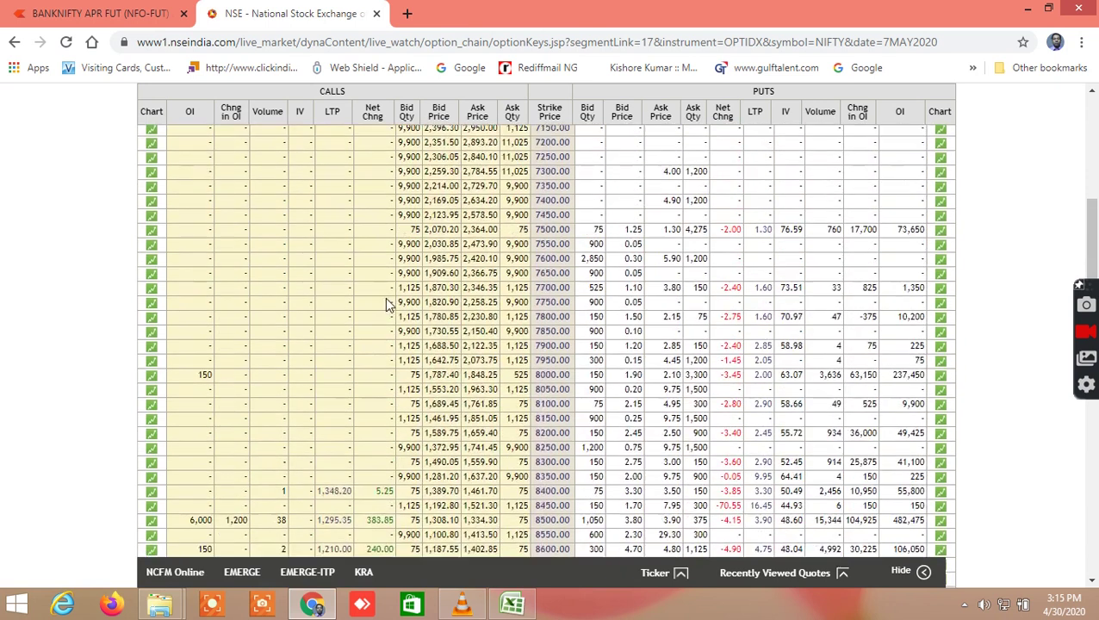
scroll(386, 305, "up", 7)
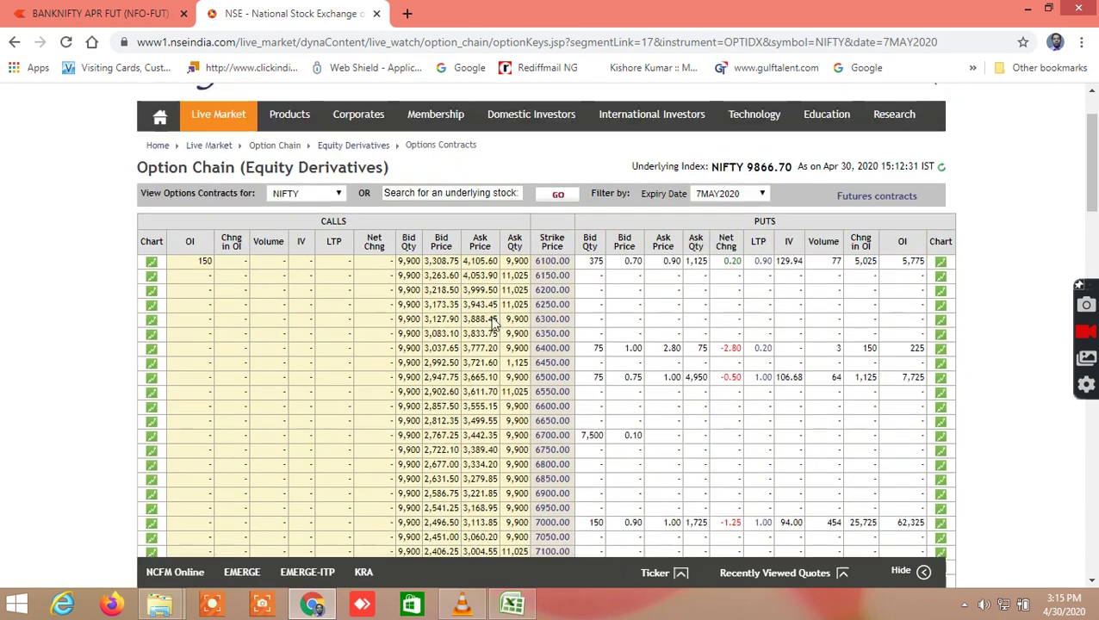
scroll(494, 323, "down", 4)
scroll(534, 343, "down", 8)
scroll(534, 355, "down", 3)
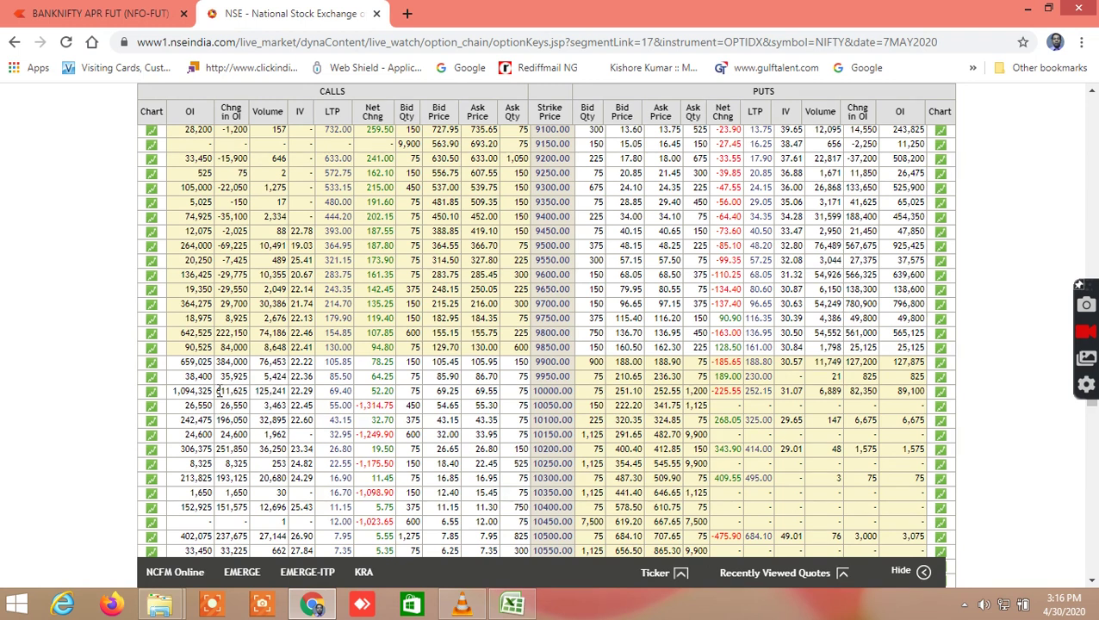
scroll(383, 393, "up", 2)
scroll(381, 389, "up", 7)
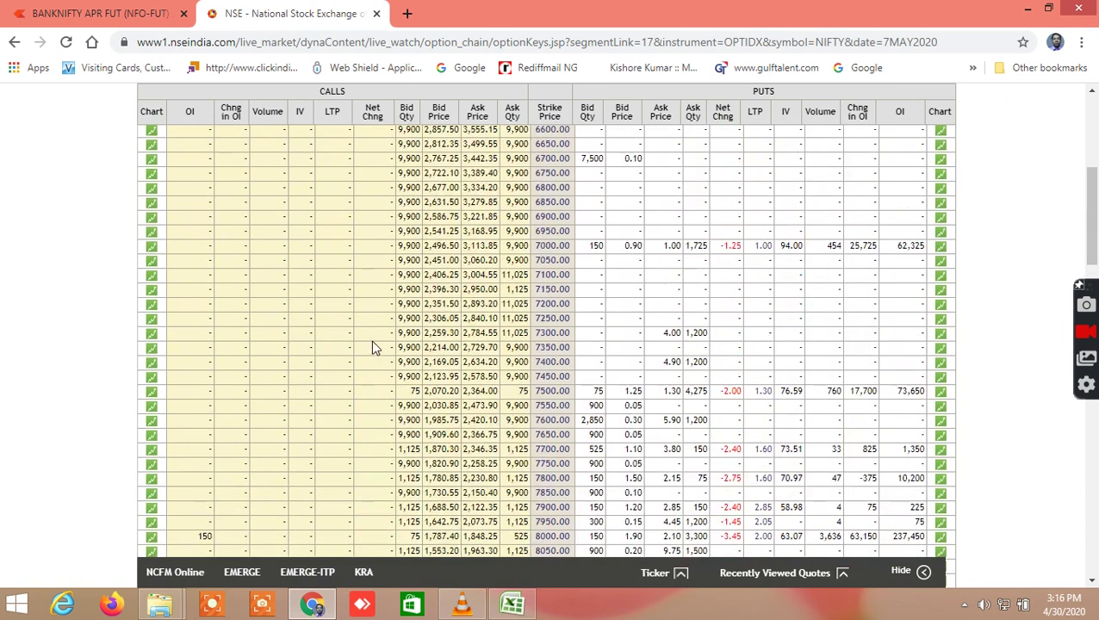
scroll(345, 286, "up", 5)
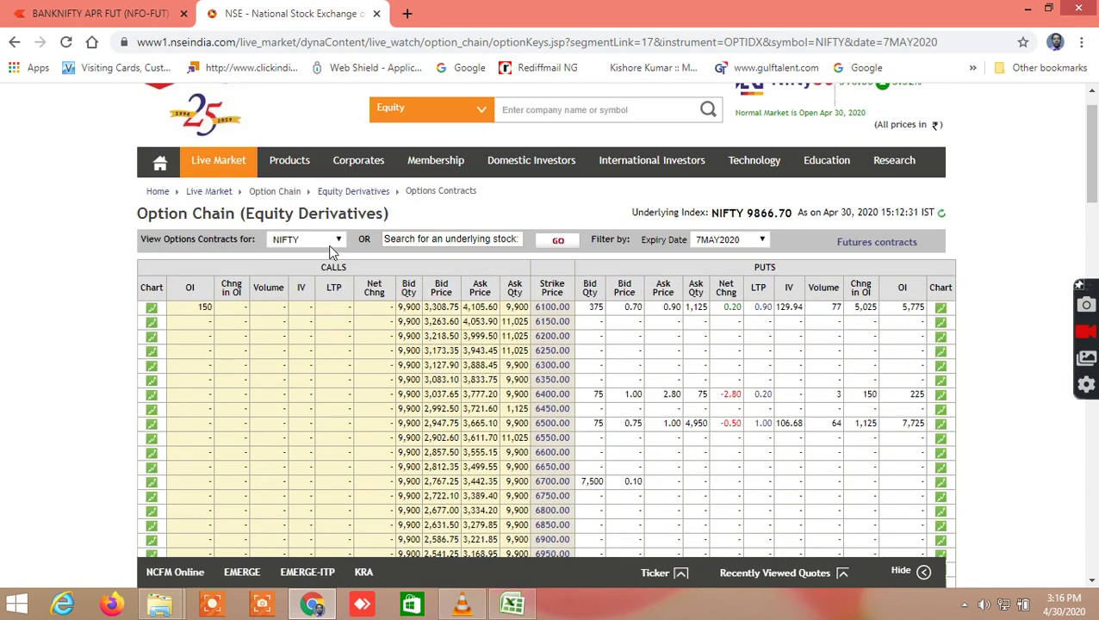
left_click(333, 248)
Step: Switch the option chain to BANKNIFTY with the 7MAY2020 expiry
left_click(329, 291)
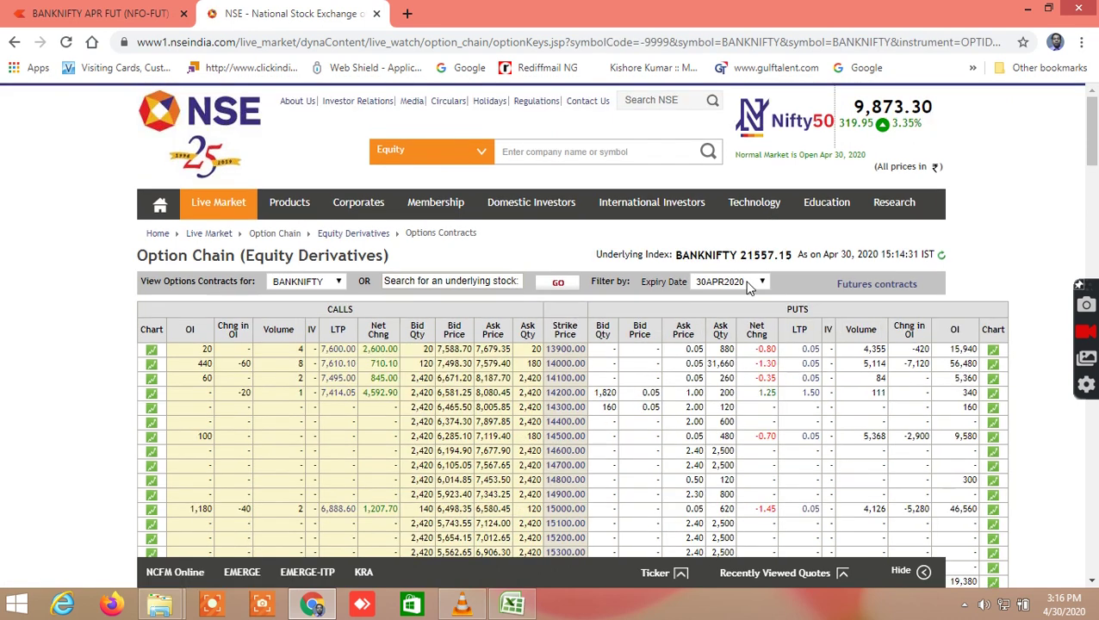
left_click(745, 283)
left_click(732, 319)
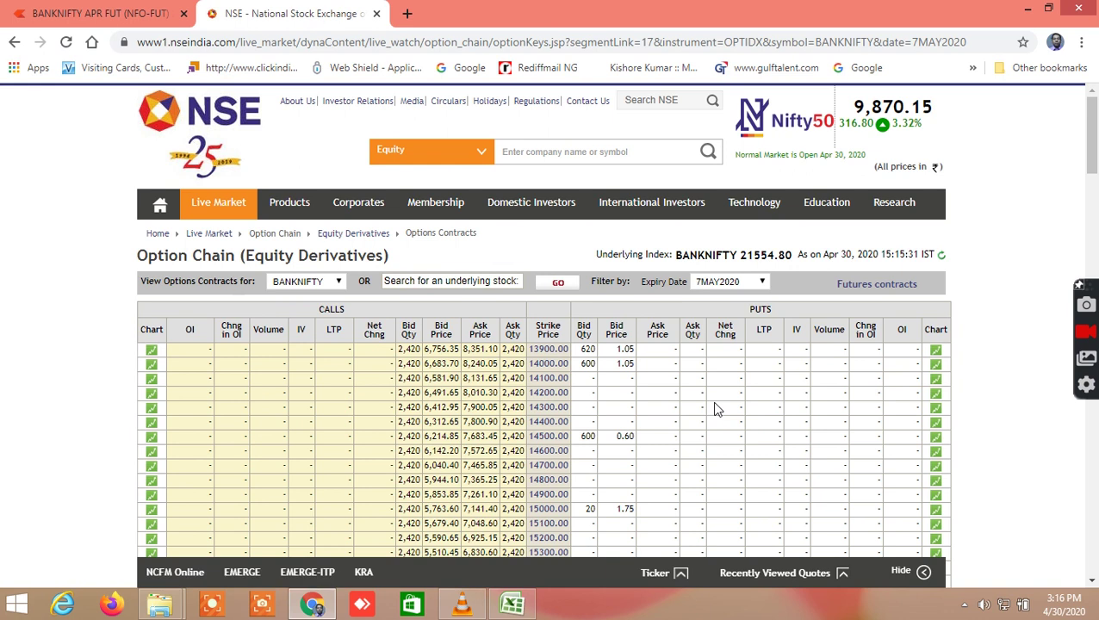
Step: Scroll the BANKNIFTY 7MAY2020 strikes up to around 22200, dismissing a stray context menu
scroll(713, 408, "down", 4)
scroll(711, 408, "down", 2)
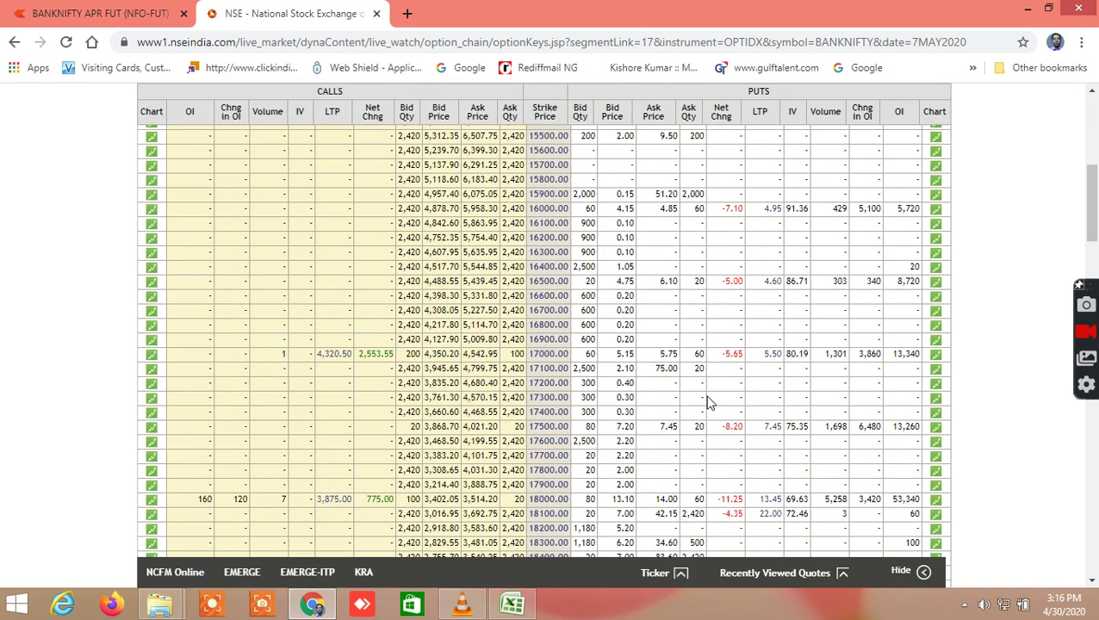
scroll(708, 403, "down", 7)
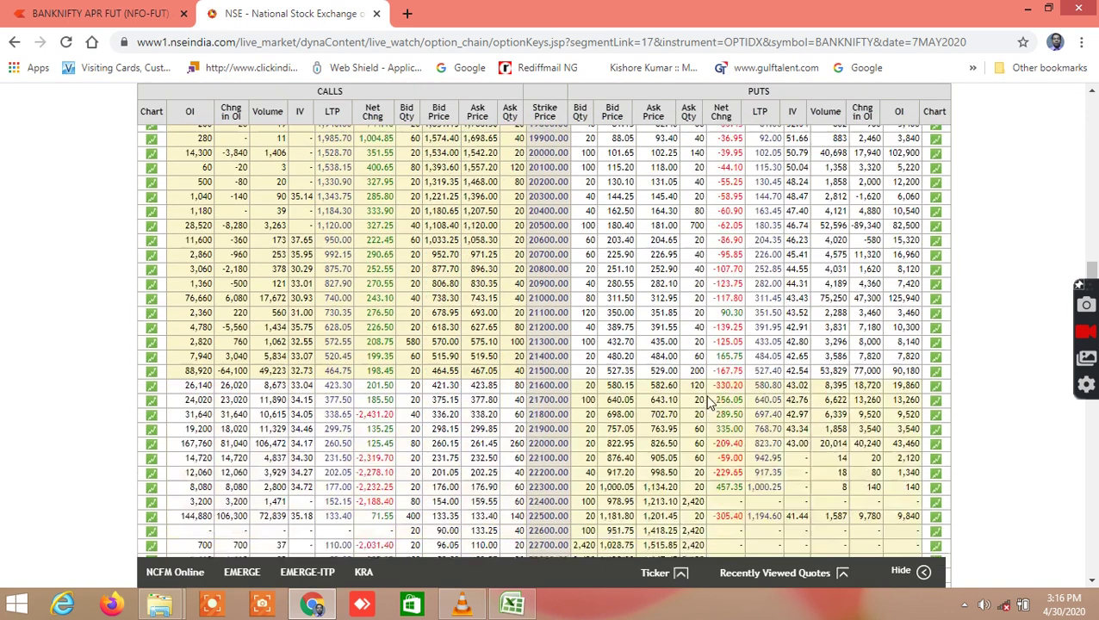
right_click(703, 396)
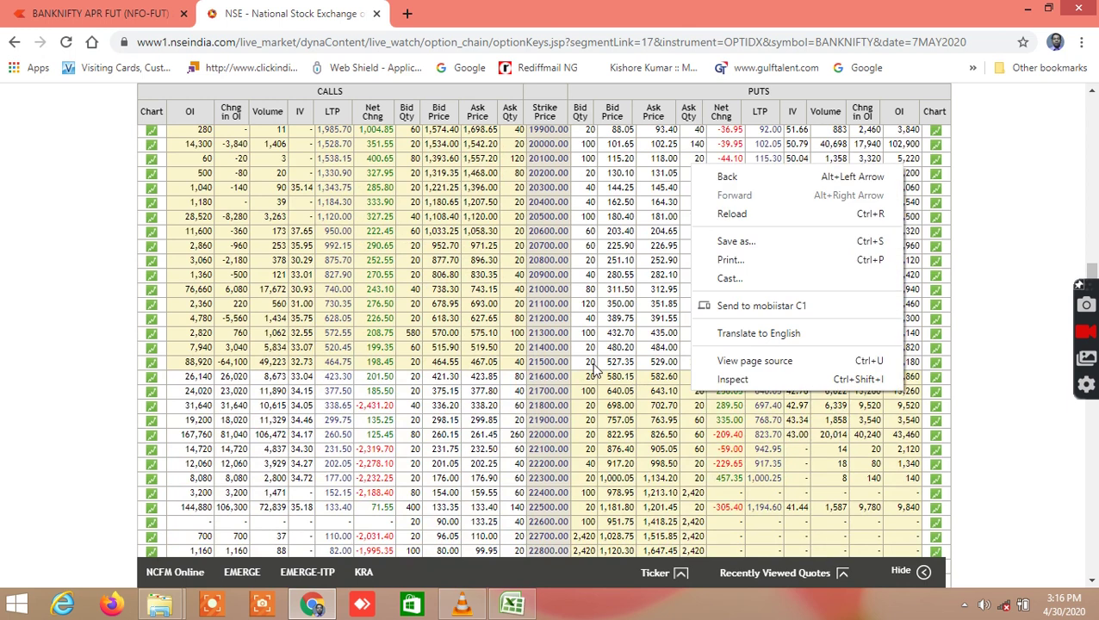
left_click(593, 368)
scroll(628, 340, "up", 6)
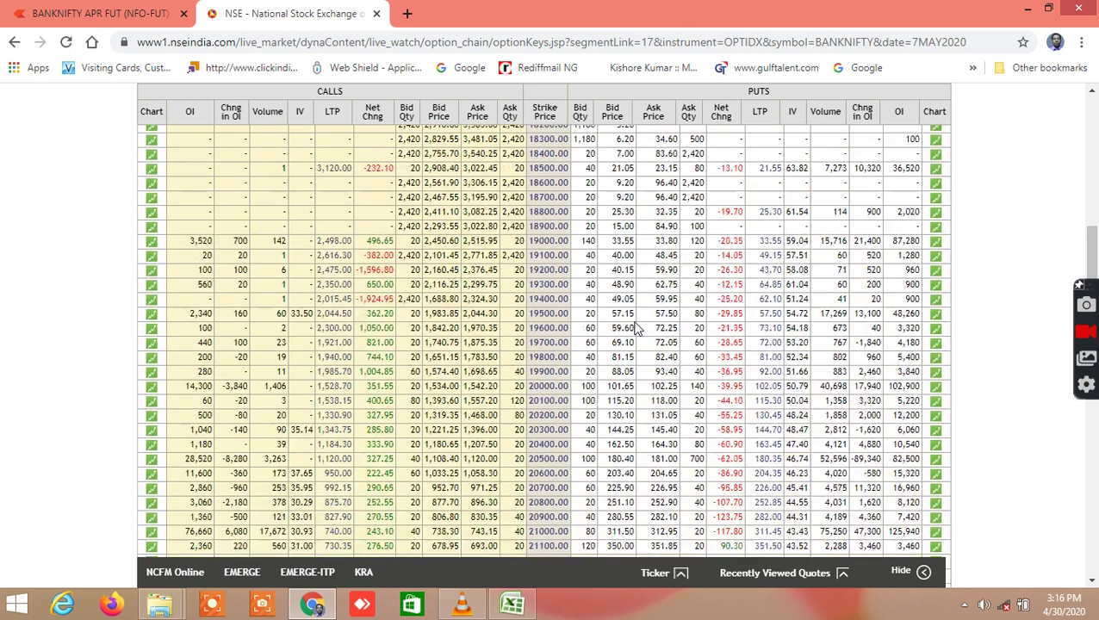
scroll(657, 312, "up", 3)
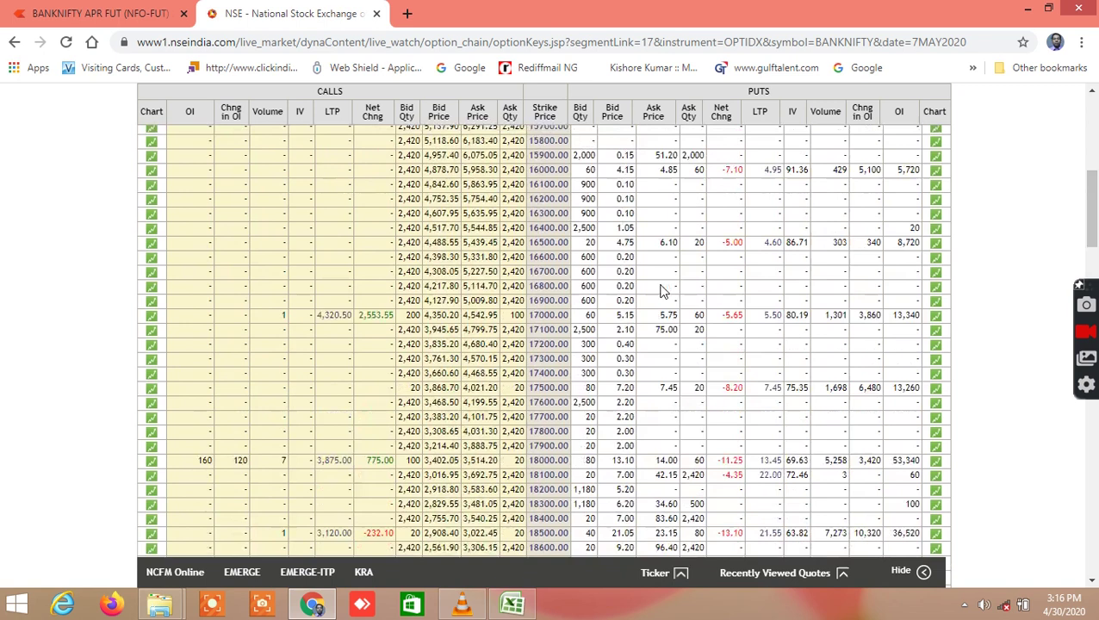
scroll(661, 285, "up", 2)
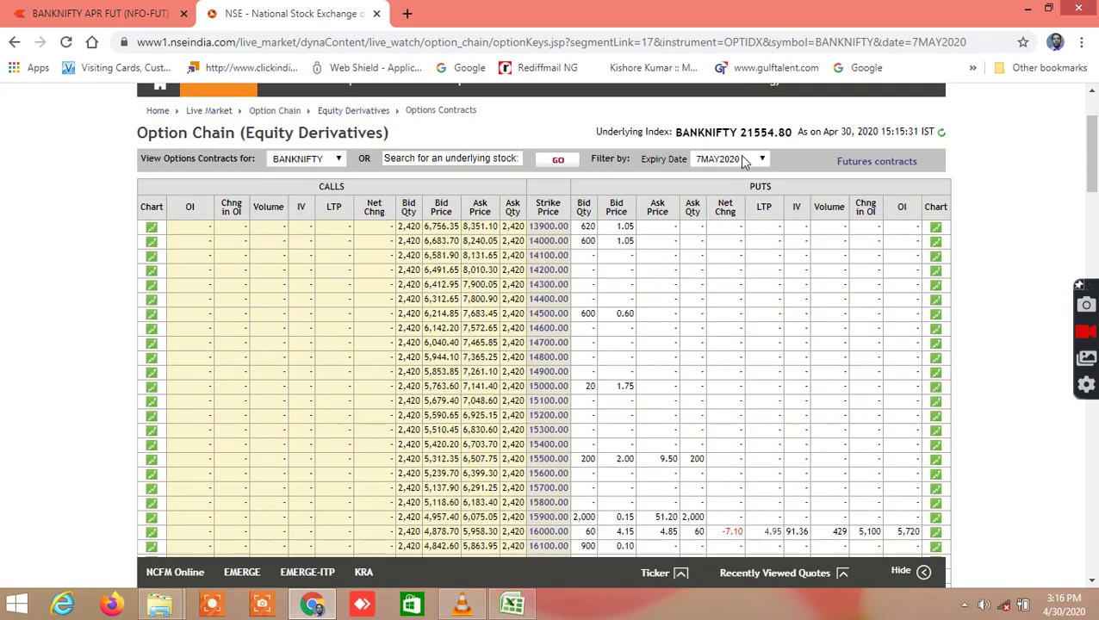
scroll(638, 369, "down", 2)
scroll(619, 375, "down", 5)
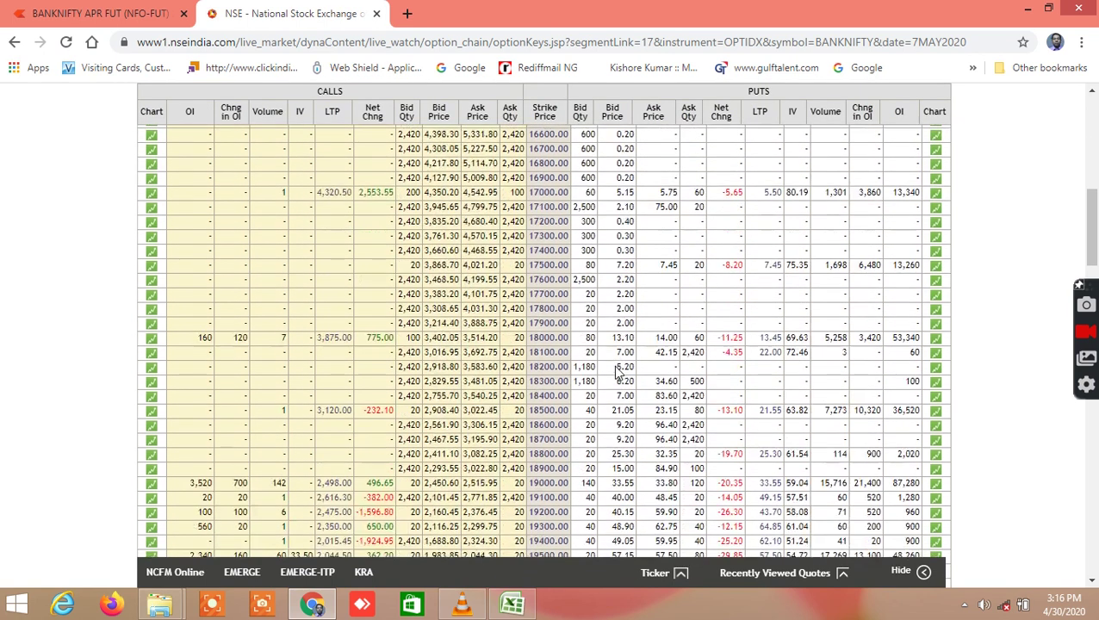
scroll(618, 372, "down", 4)
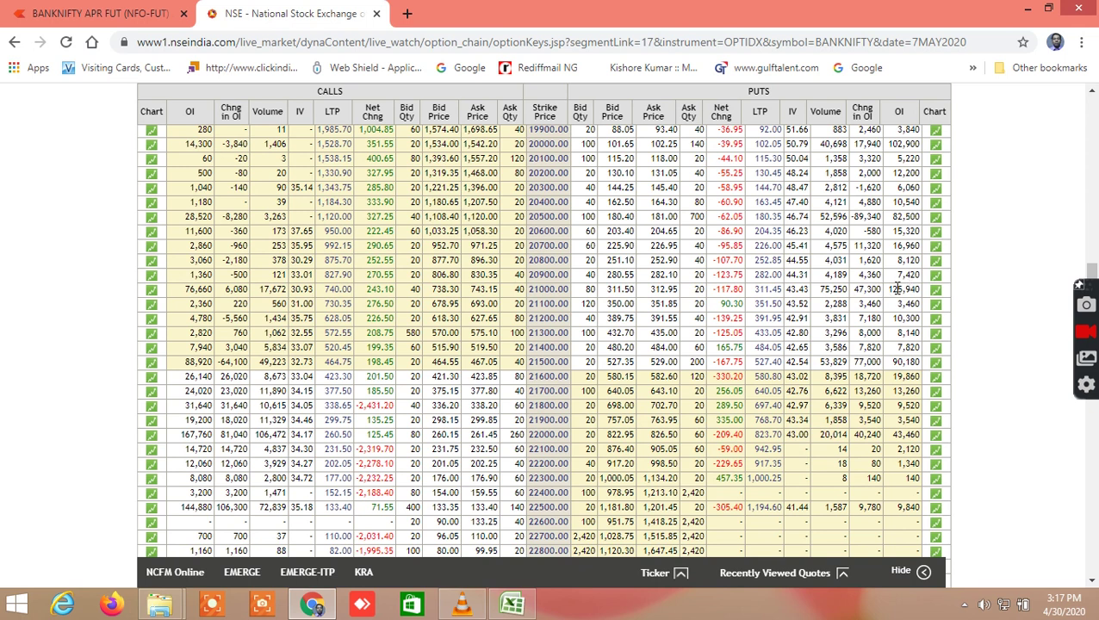
scroll(896, 288, "up", 1)
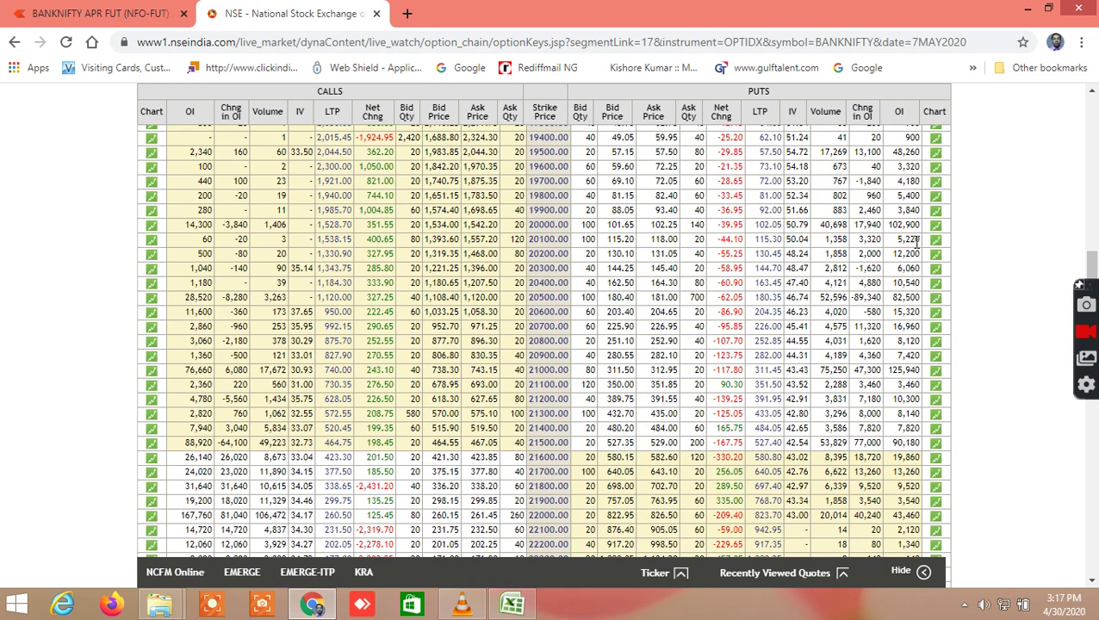
scroll(919, 338, "up", 1)
scroll(917, 331, "down", 1)
Step: Close the NSE tab and show the NIFTY APR FUT chart from the Kite watchlist
left_click(376, 14)
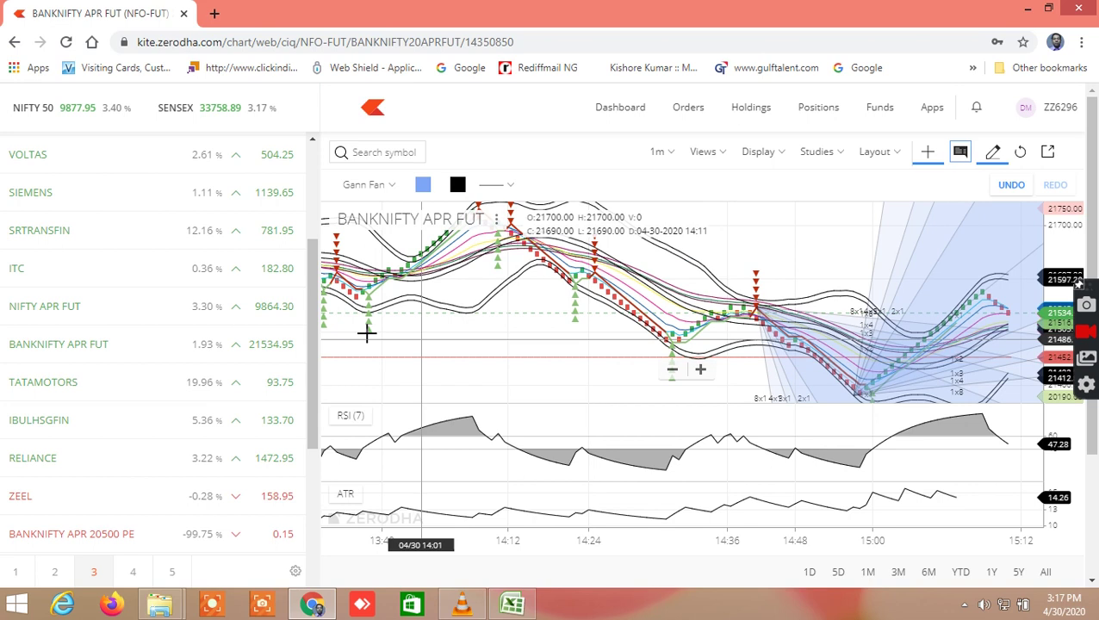
mouse_move(282, 320)
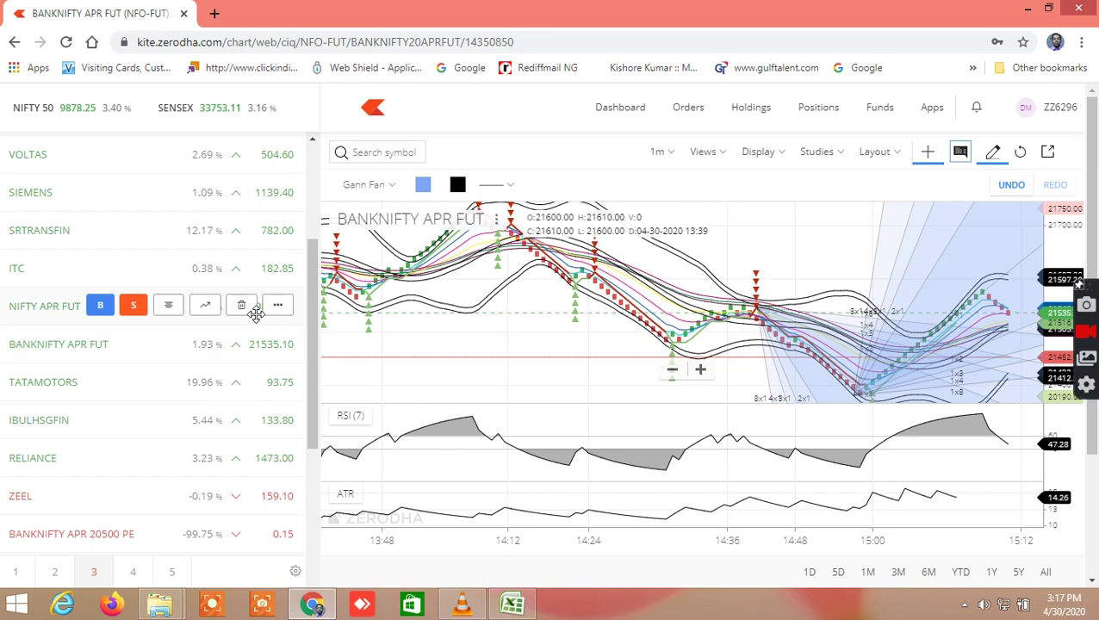
left_click(205, 311)
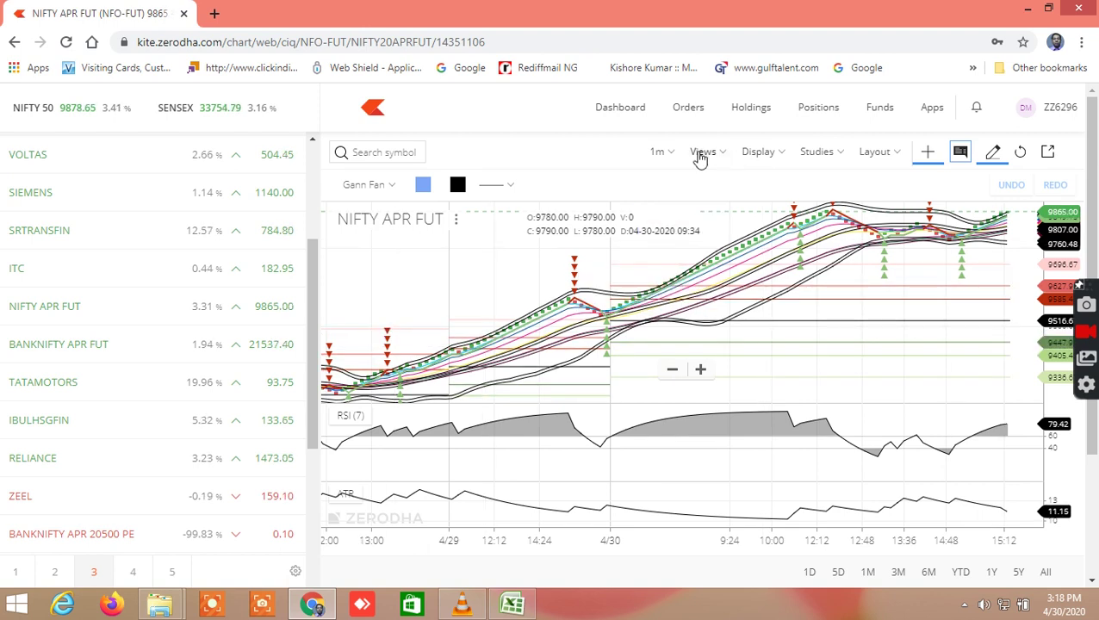
left_click(776, 157)
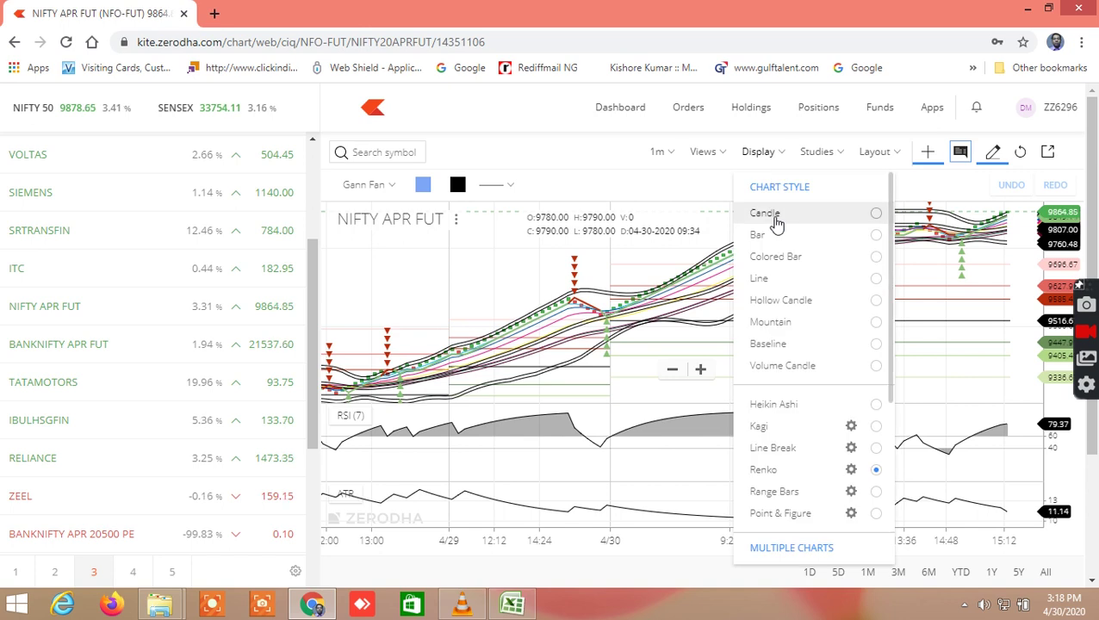
left_click(775, 222)
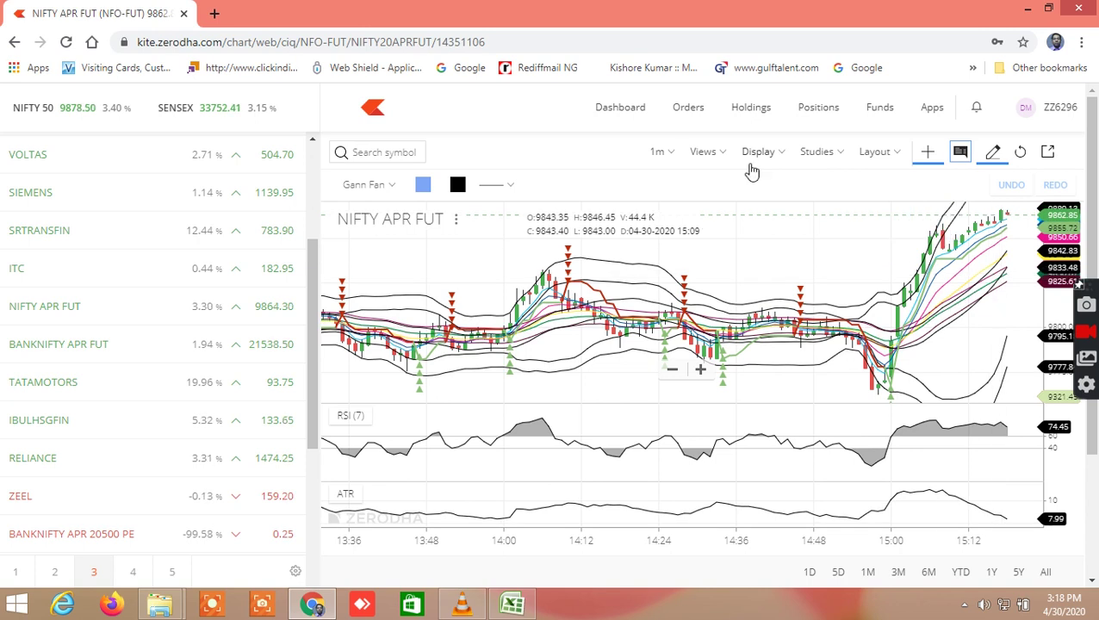
left_click(779, 156)
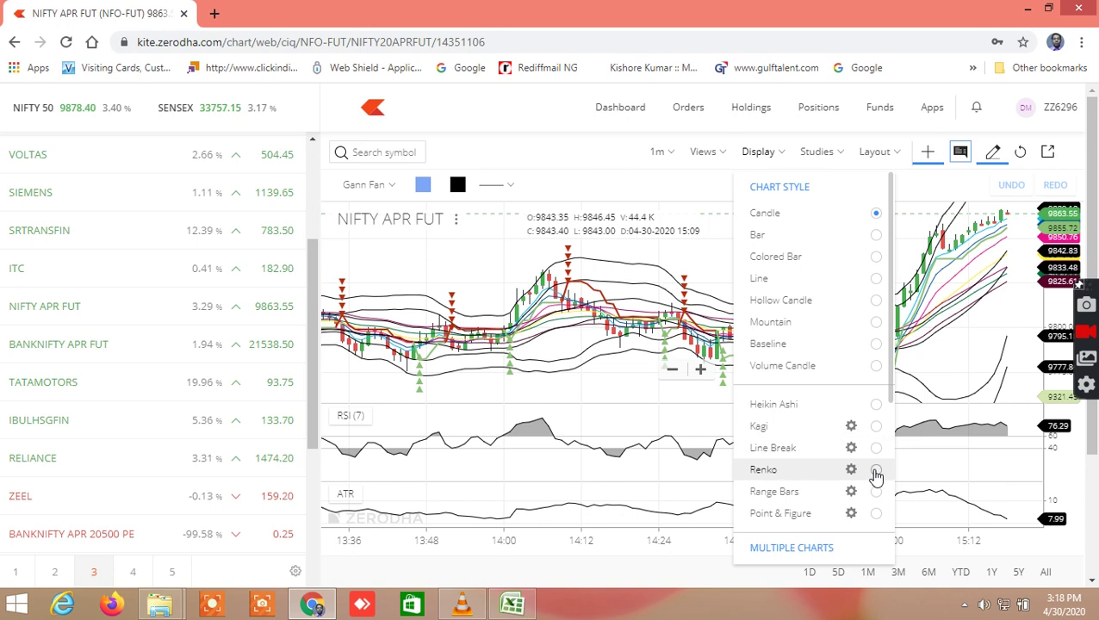
left_click(875, 473)
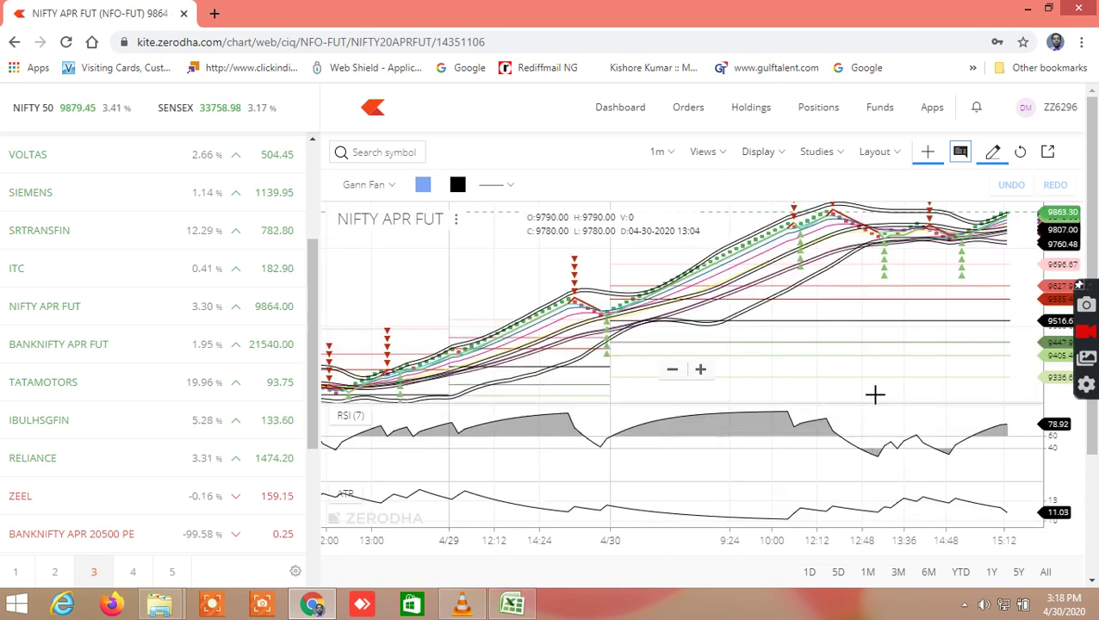